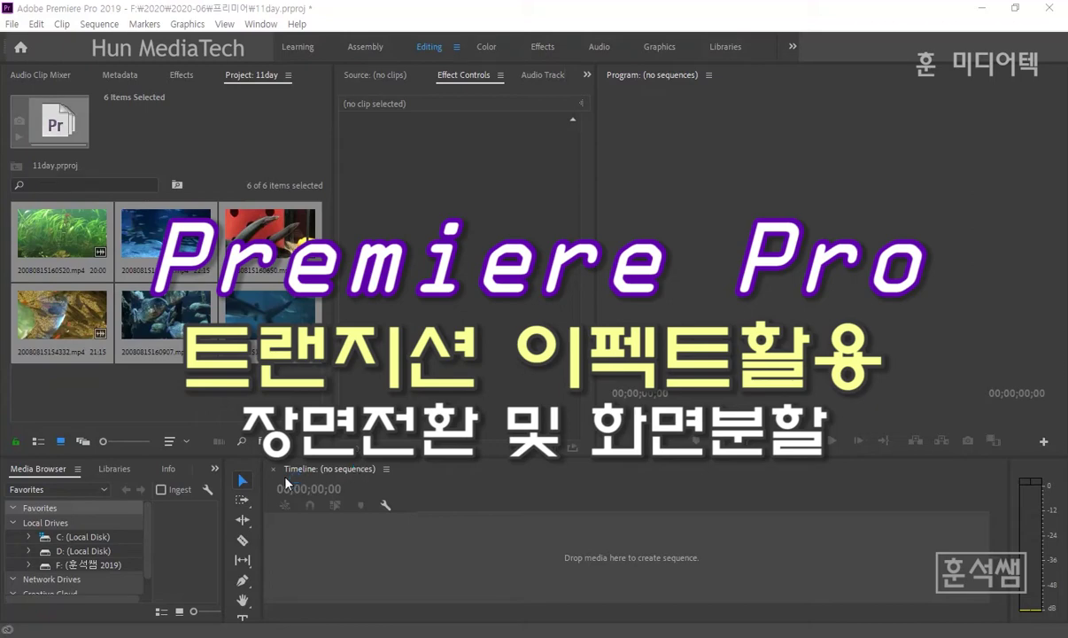
Deselect the project clips and switch the left panel to the Effects list
left_click(239, 409)
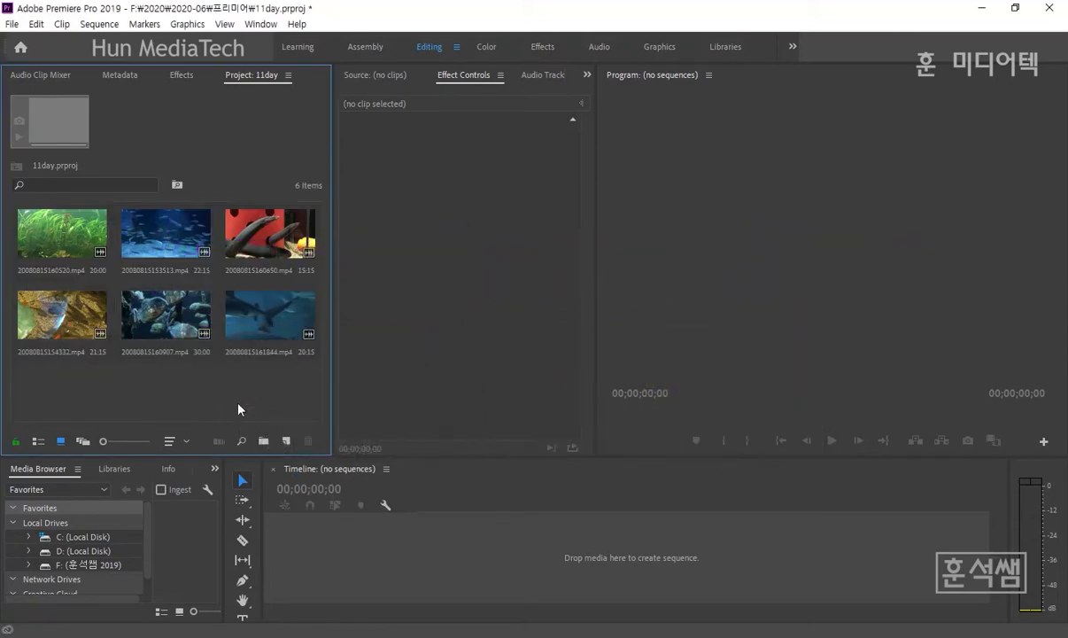
left_click(183, 75)
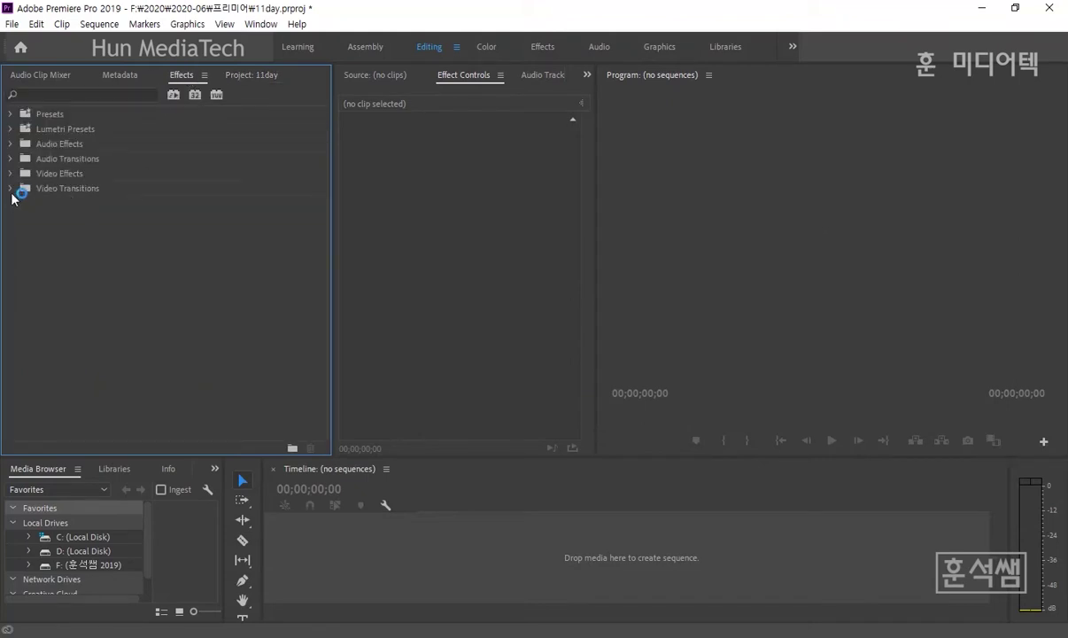
Expand Video Transitions and browse the Dissolve (Cross Dissolve) and 3D Motion folders
left_click(10, 188)
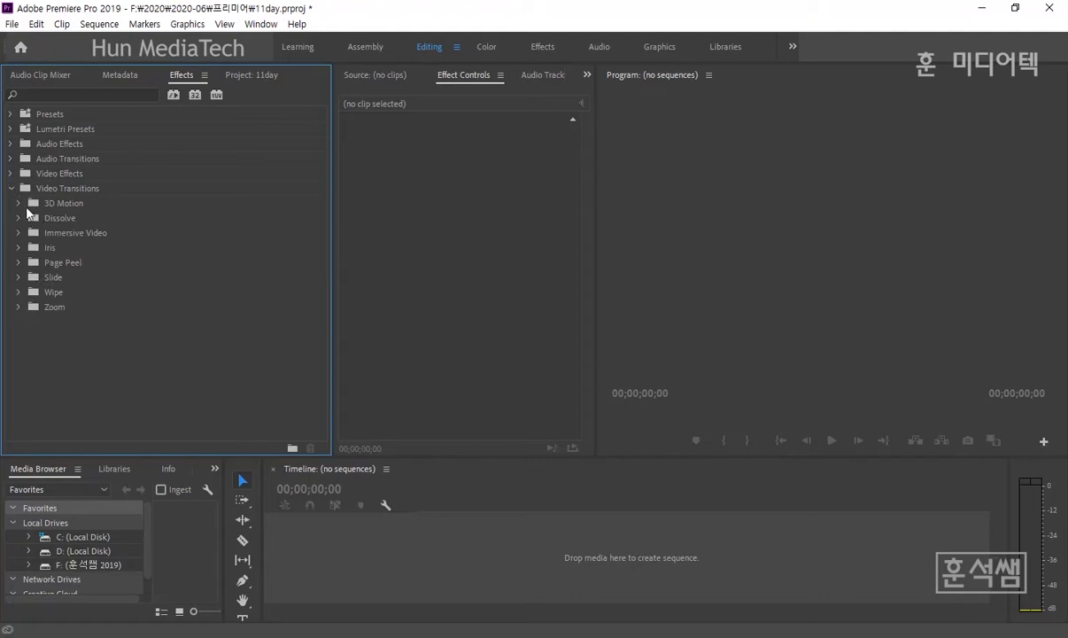
left_click(18, 218)
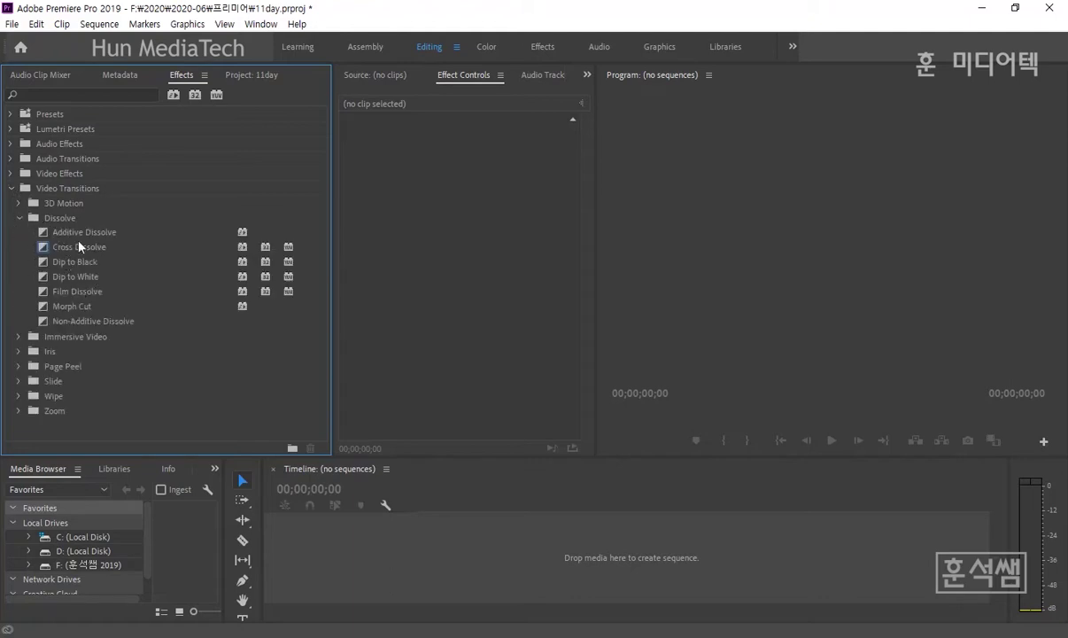
left_click(89, 249)
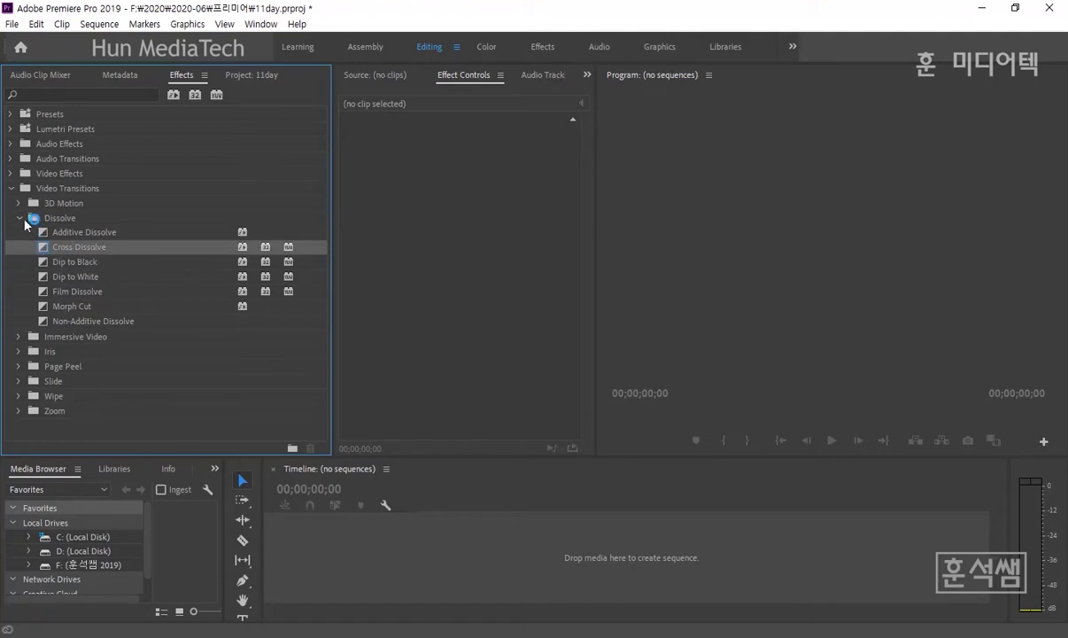
left_click(20, 217)
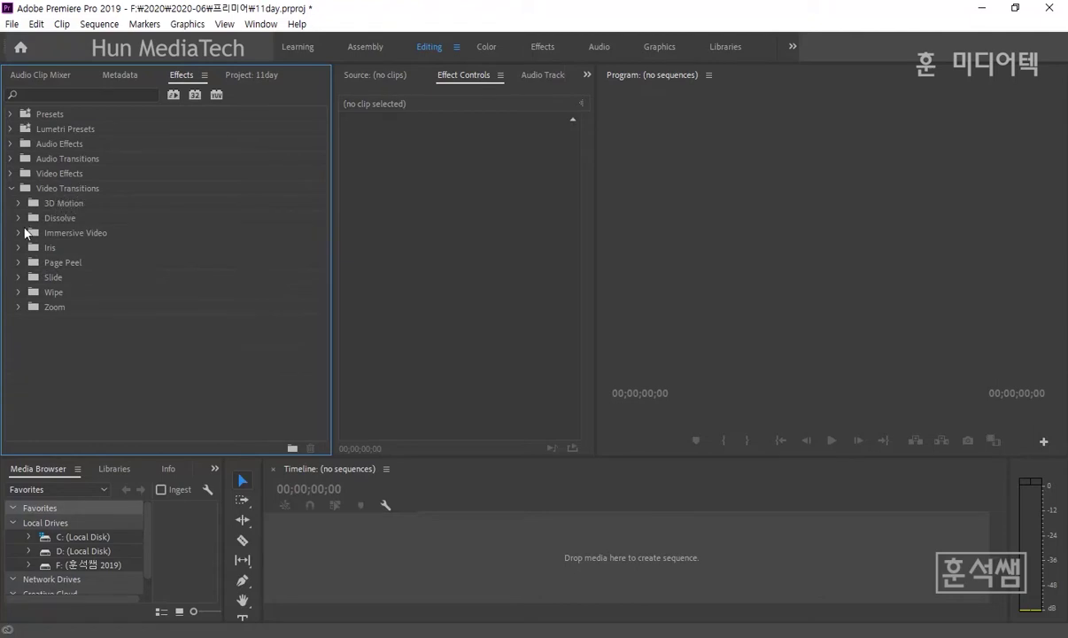
left_click(19, 204)
left_click(18, 204)
Expand Video Effects and its Transition effects folder
left_click(11, 172)
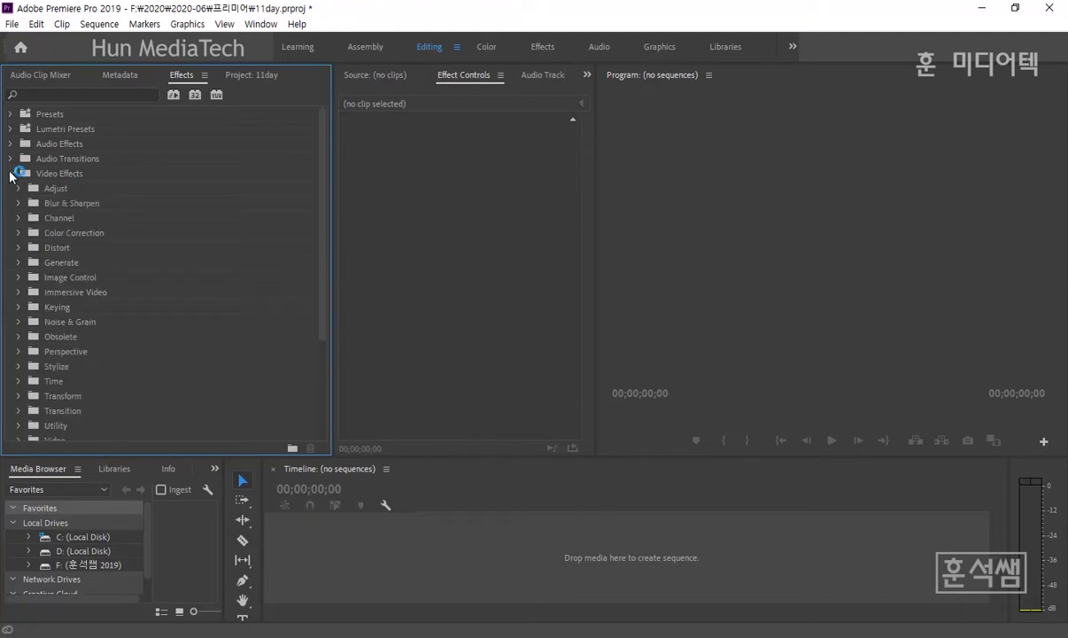
scroll(89, 251, "down", 1)
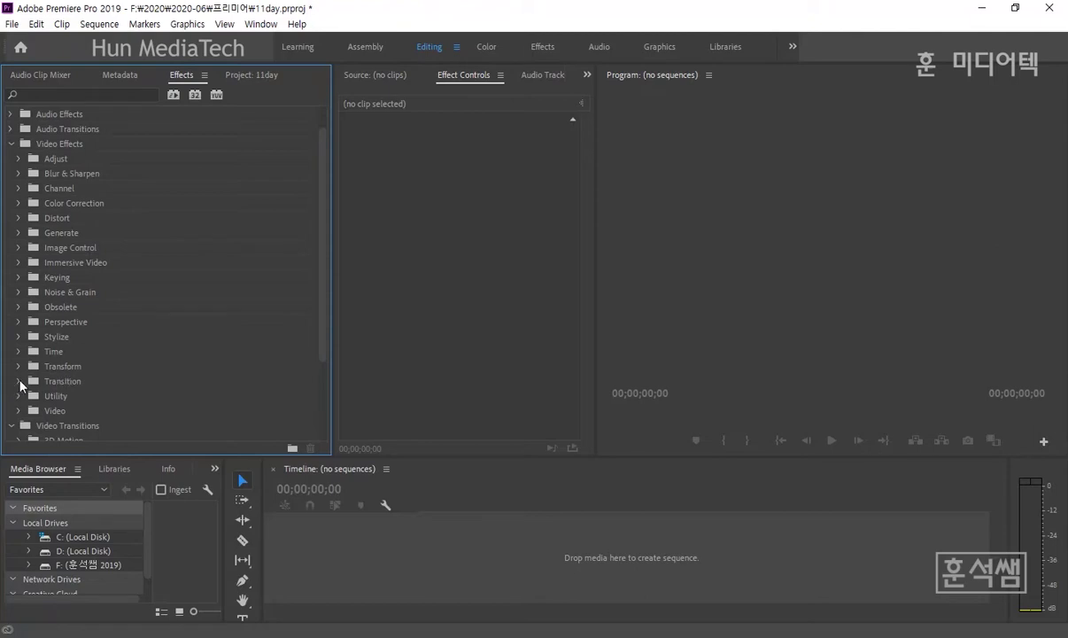
left_click(18, 381)
scroll(140, 377, "down", 1)
scroll(103, 323, "up", 2)
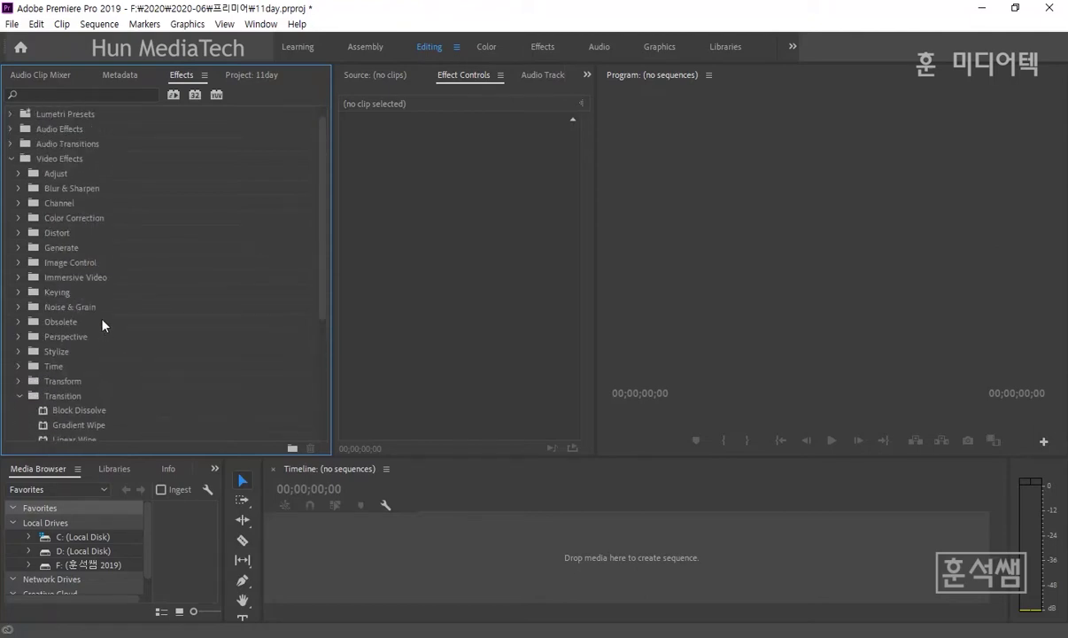
scroll(100, 327, "down", 1)
scroll(58, 317, "down", 2)
scroll(57, 317, "down", 2)
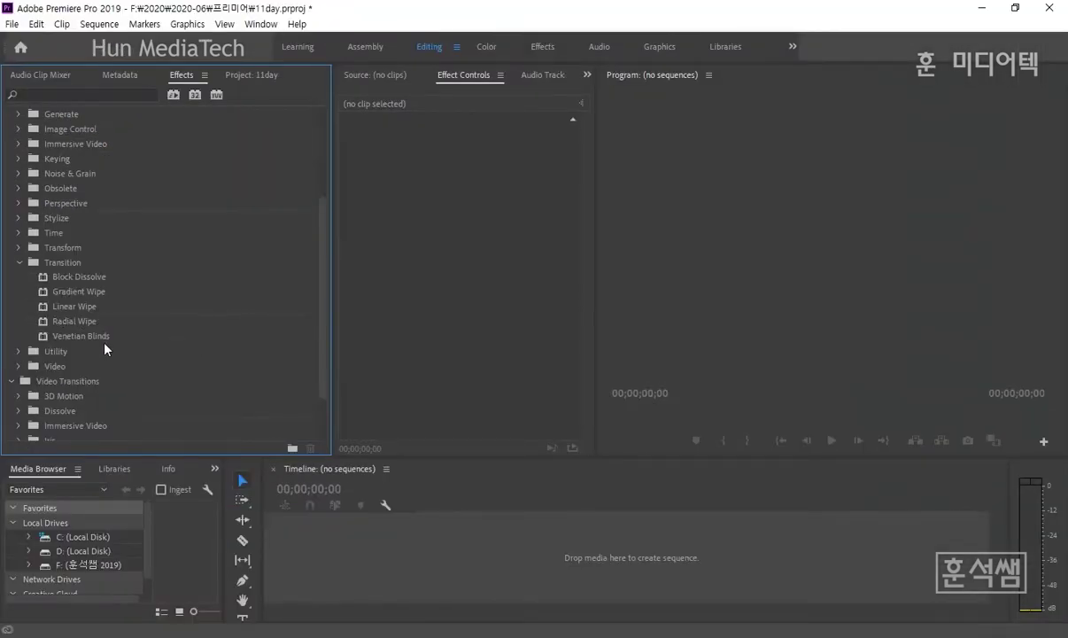
Inspect the Venetian Blinds and Block Dissolve effects, then return to the 11day project clips
left_click(95, 339)
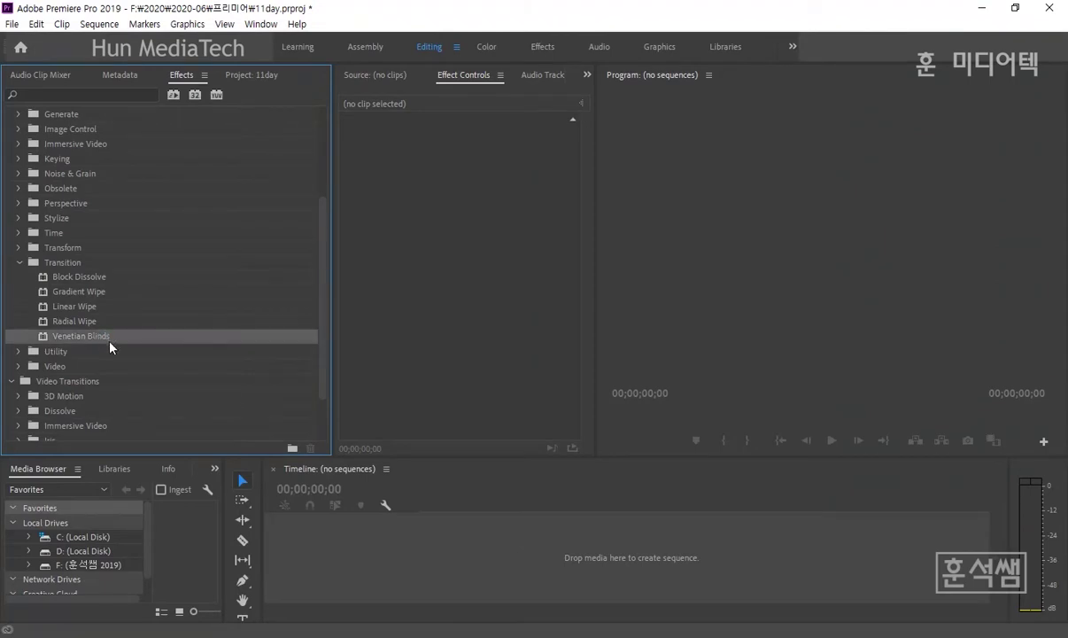
left_click(87, 277)
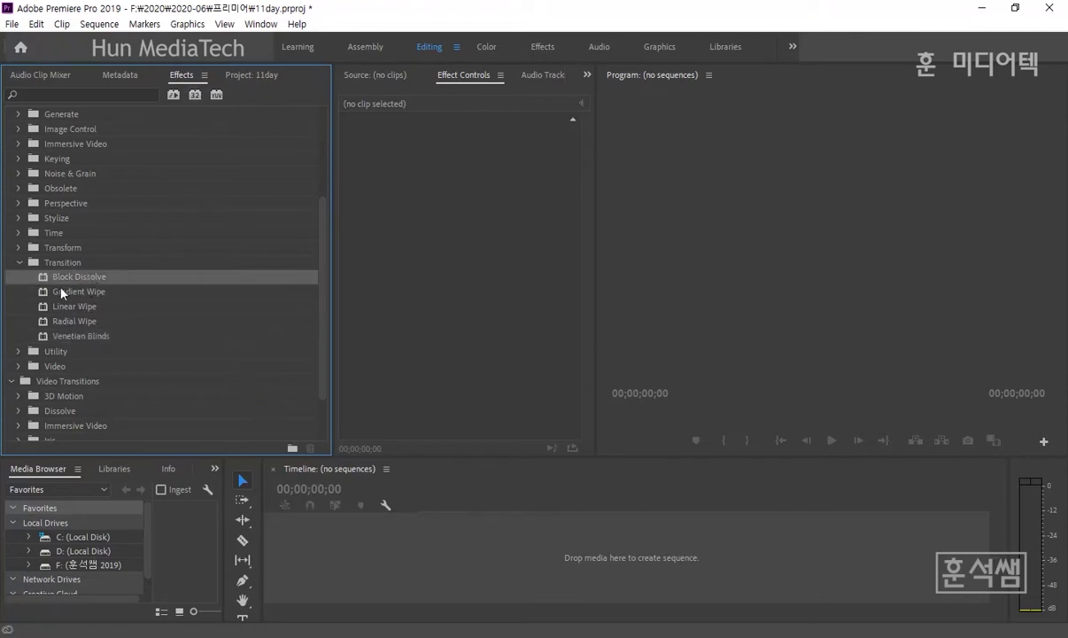
left_click(237, 74)
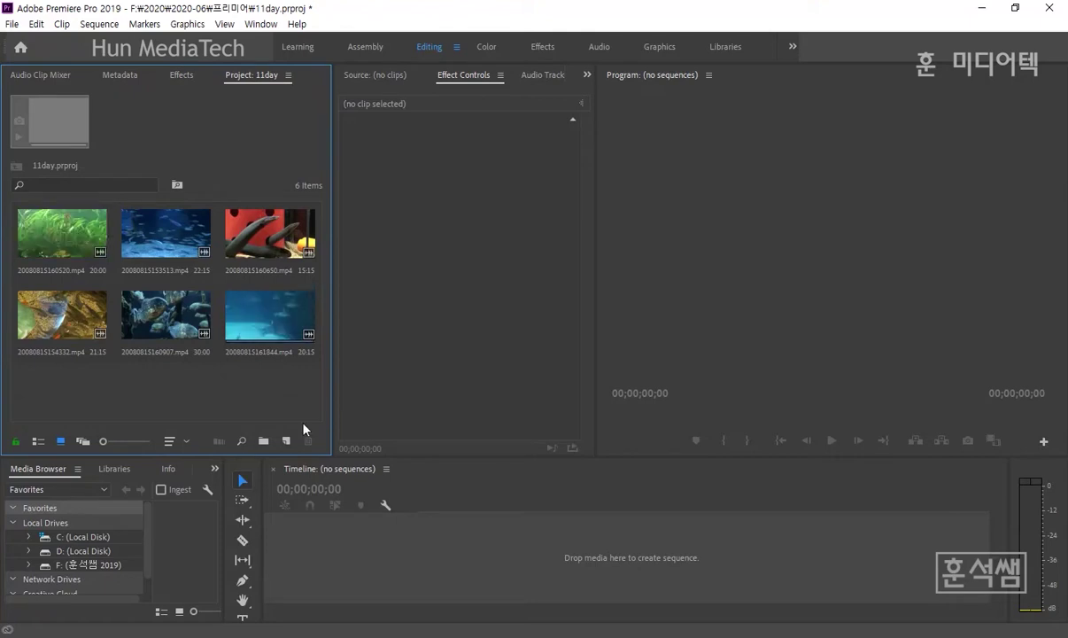
Create a new sequence from the DV-NTSC Widescreen 48kHz preset named '트랜지션 효과'
left_click(286, 440)
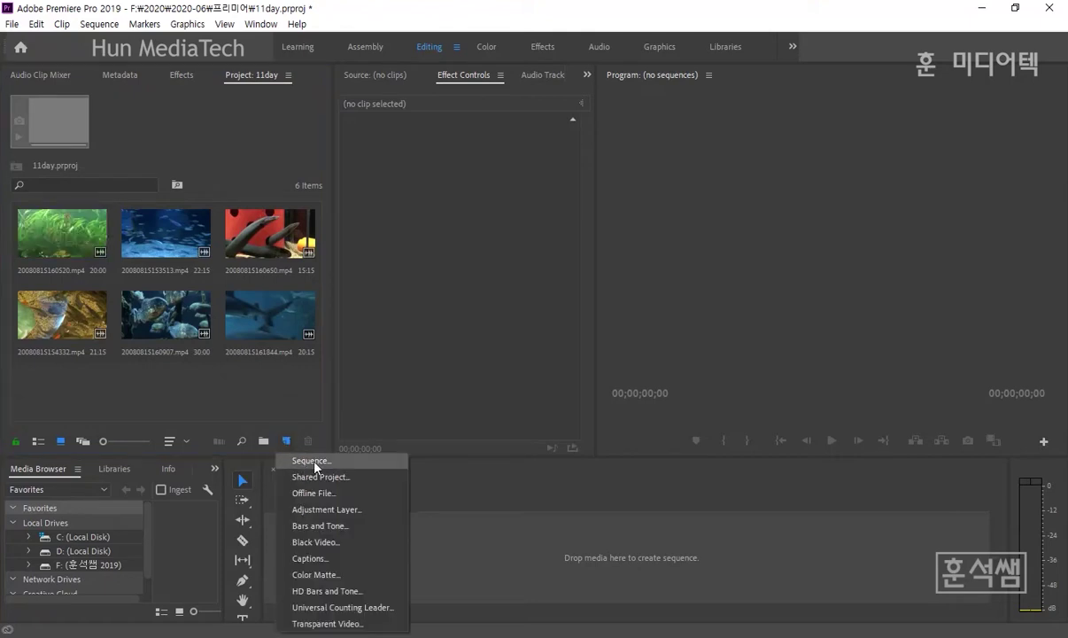
left_click(314, 462)
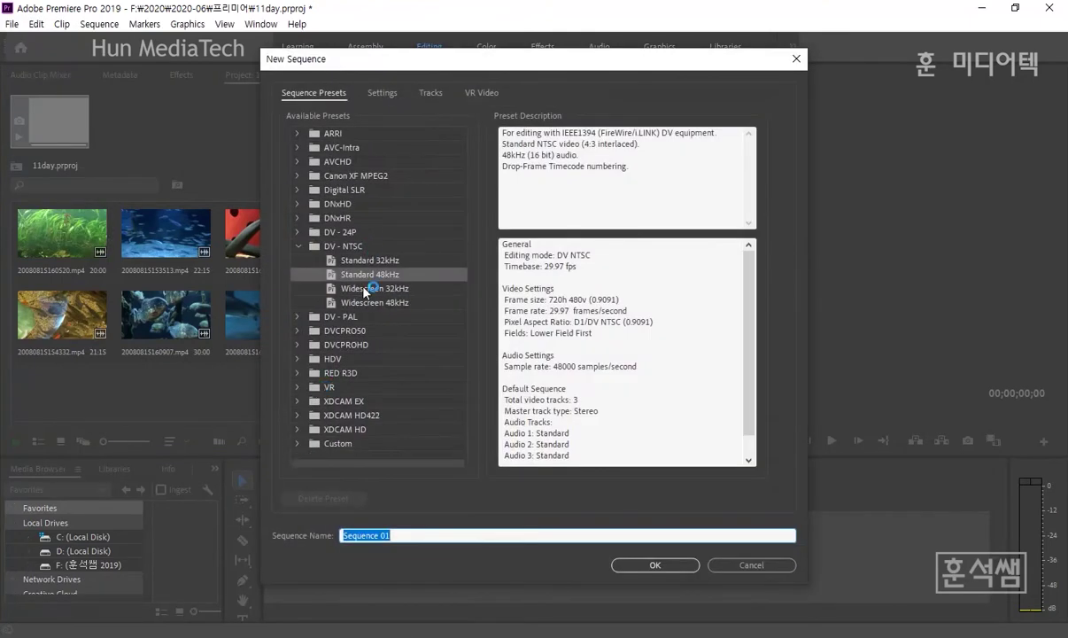
left_click(385, 303)
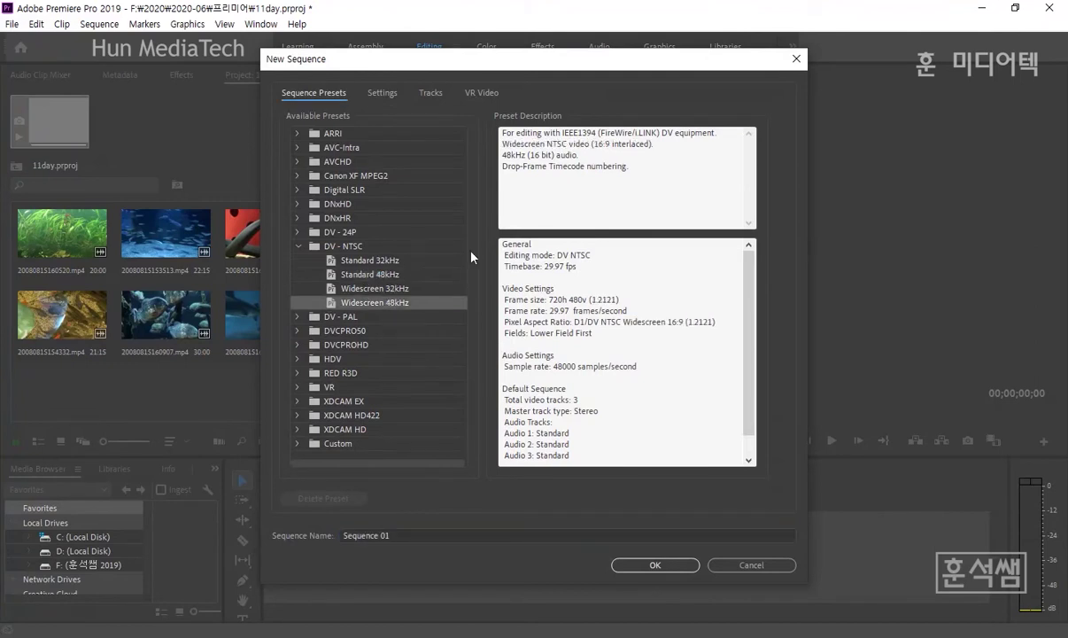
left_click_drag(507, 75, 552, 28)
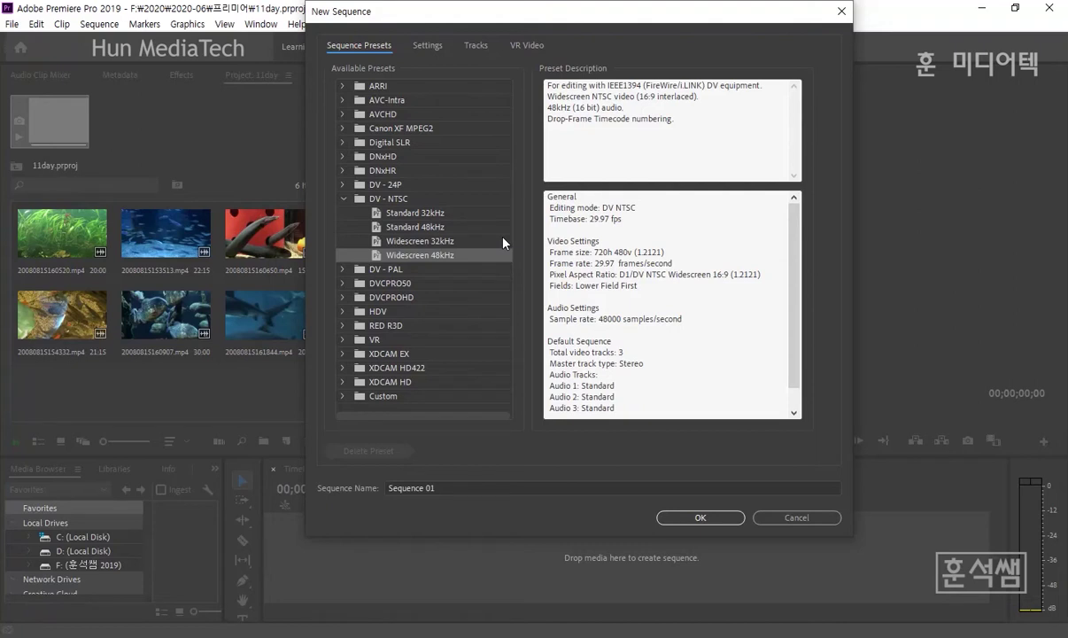
left_click(416, 488)
key("ctrl+a")
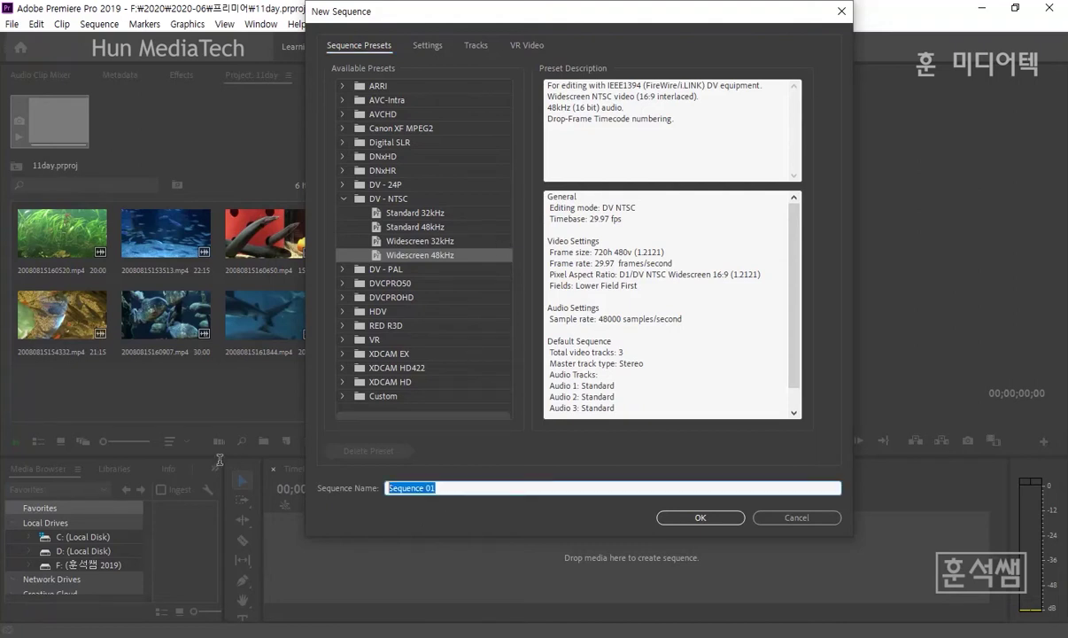
type("x")
key("BackSpace")
type("트럼")
type("랜지션")
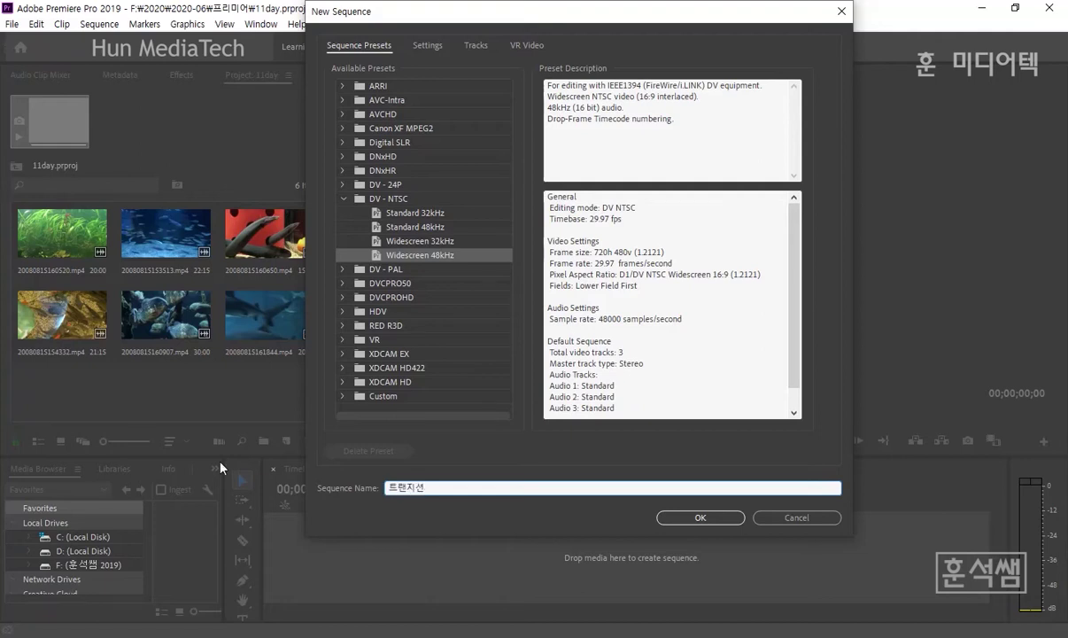
type(" 효과")
left_click(700, 518)
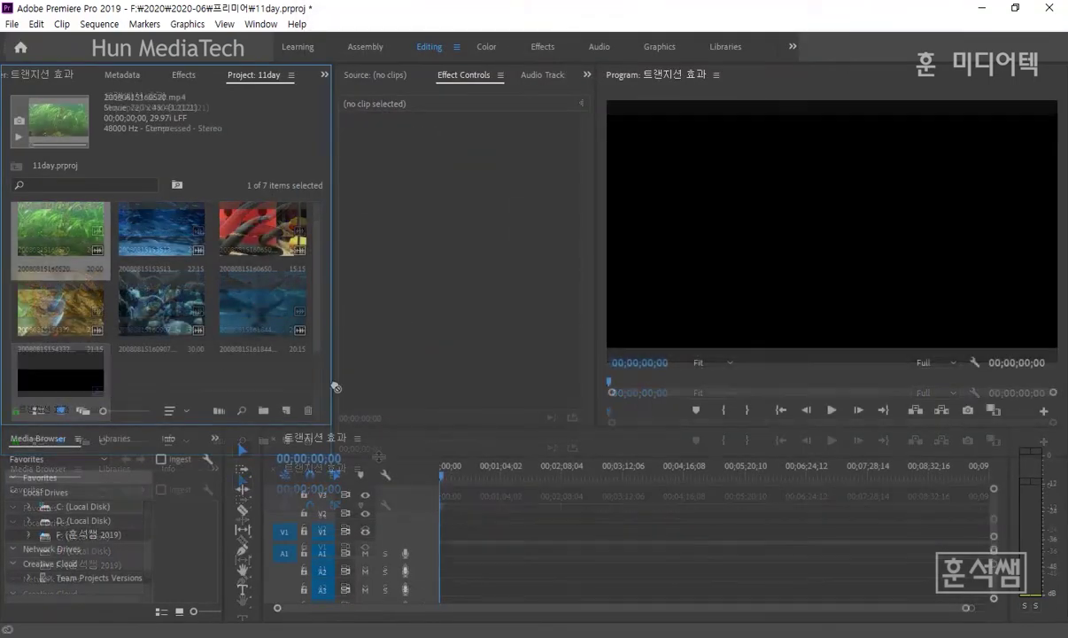
Place 20080815160520.mp4 on V1 and 20080815153513.mp4 above it on V2, then preview from the start
mouse_move(60, 232)
left_mouse_down()
mouse_move(410, 533)
mouse_move(443, 533)
left_mouse_up()
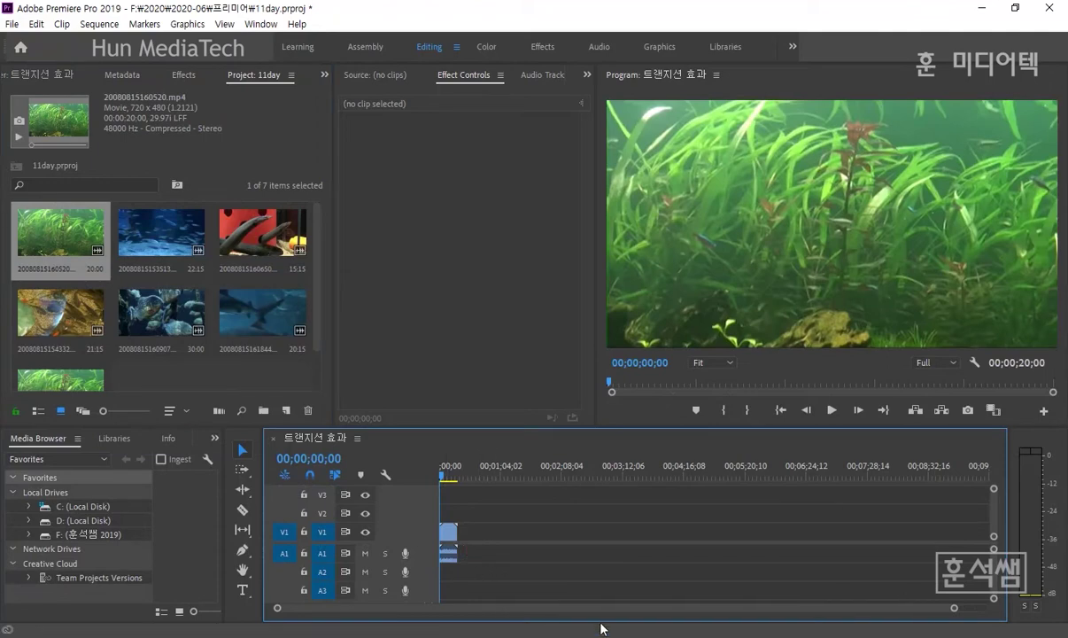
key("equal")
key("equal")
key("equal")
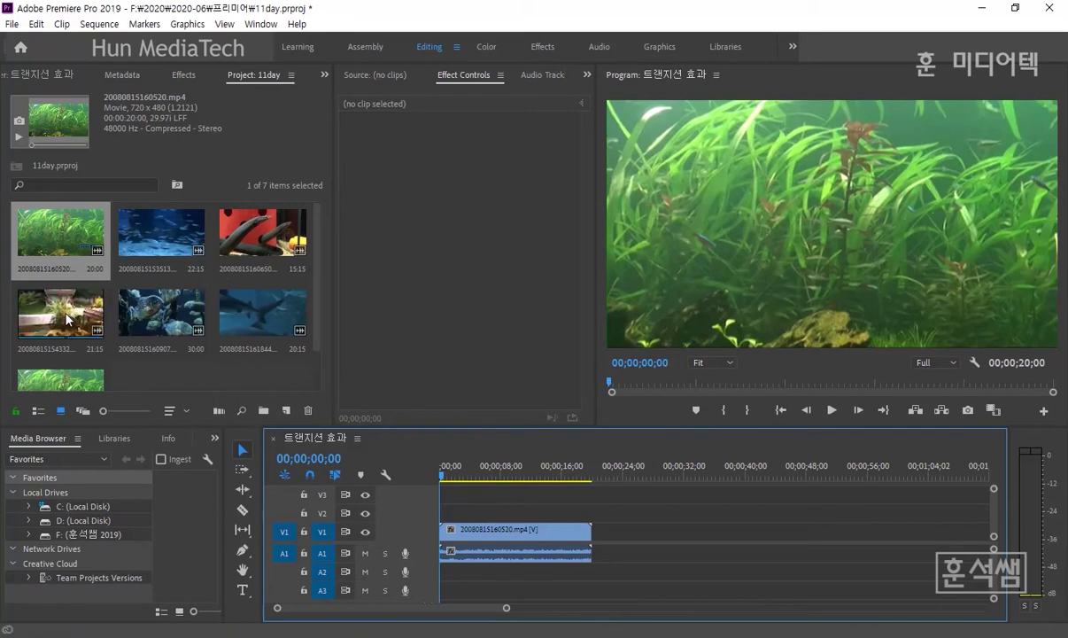
left_click(164, 237)
left_click_drag(164, 237, 443, 514)
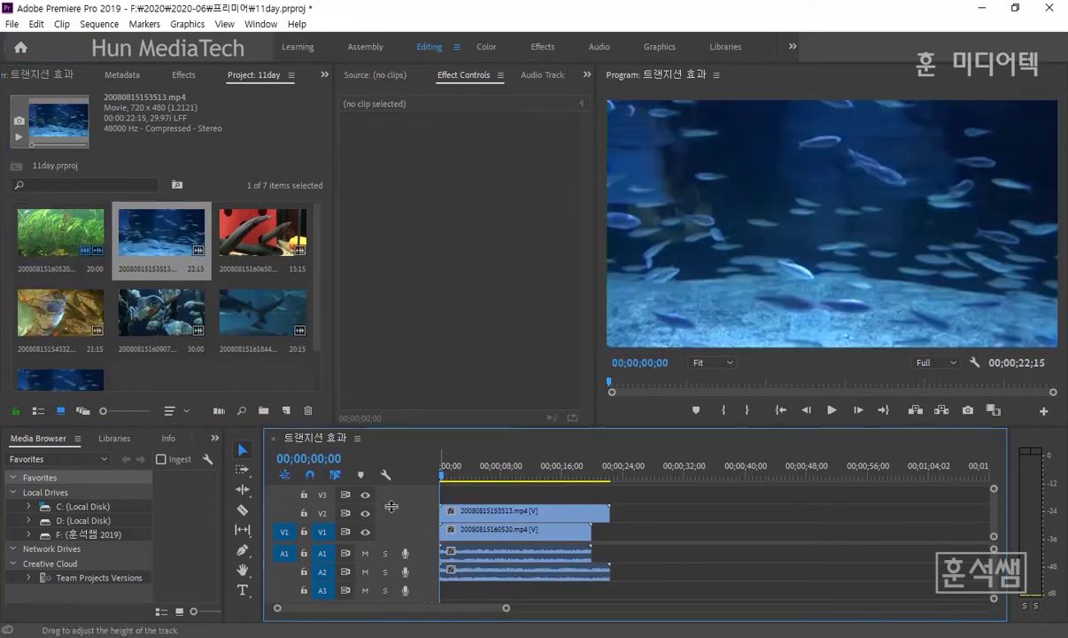
mouse_move(457, 510)
left_mouse_down()
mouse_move(409, 517)
mouse_move(467, 471)
left_mouse_up()
key("space")
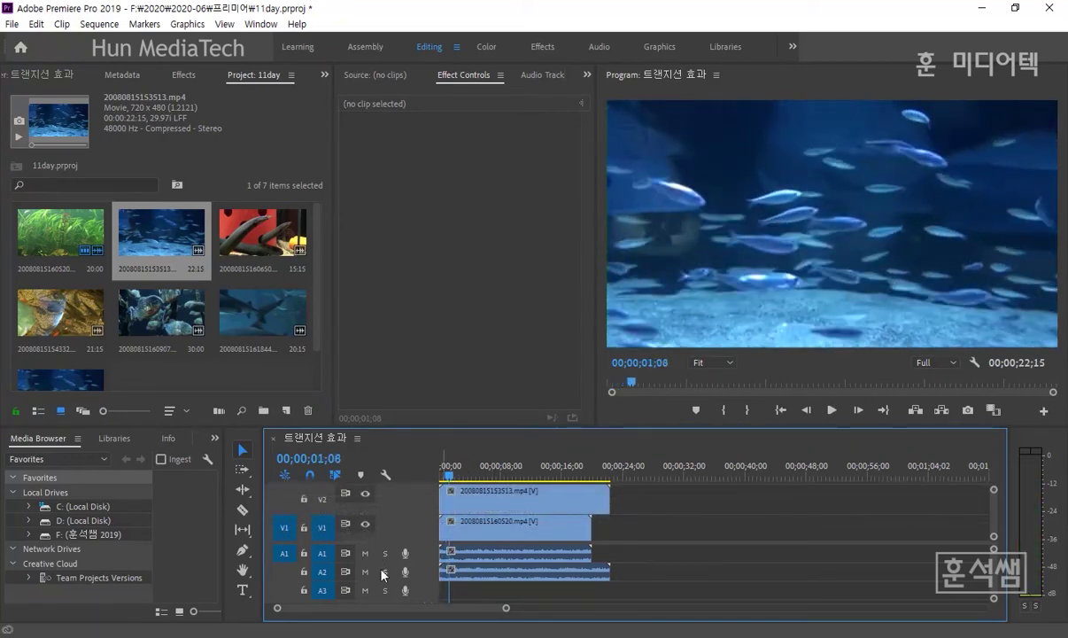
left_click(506, 504)
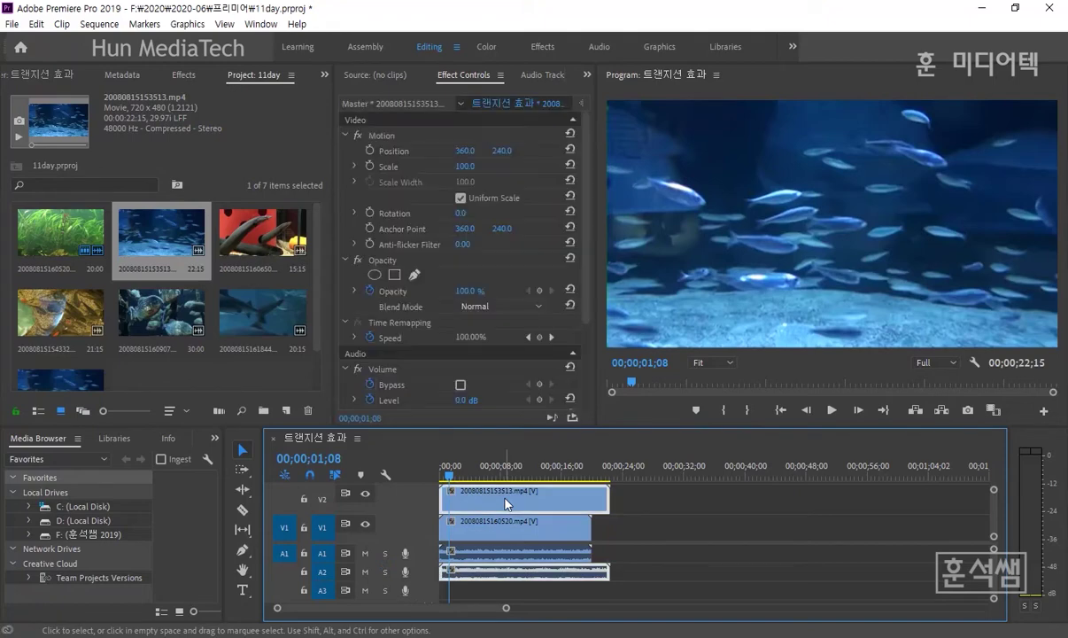
key("Home")
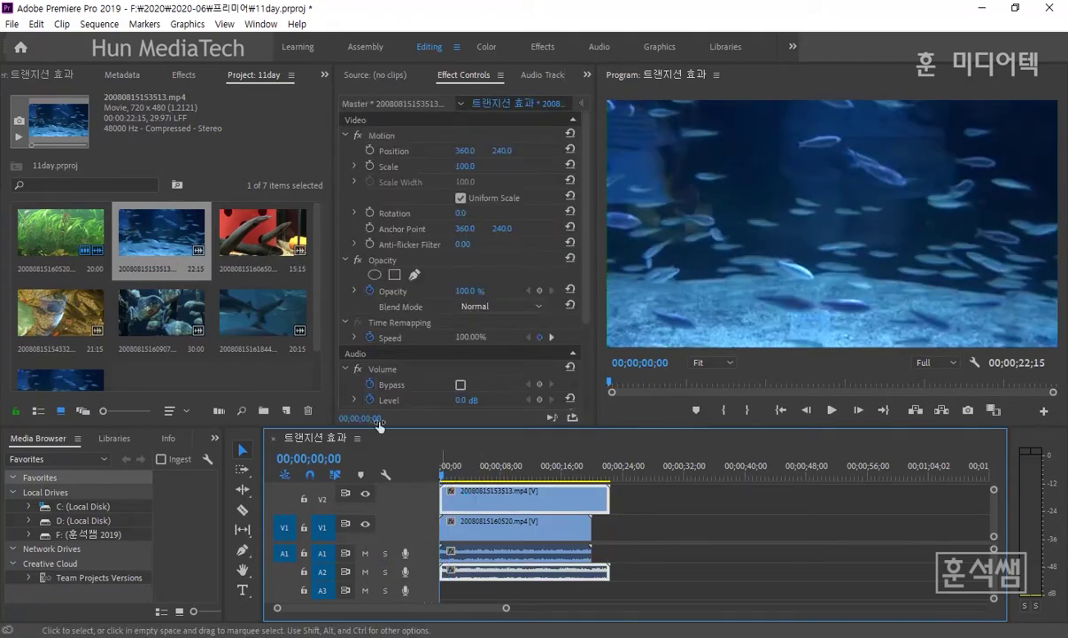
left_click(184, 76)
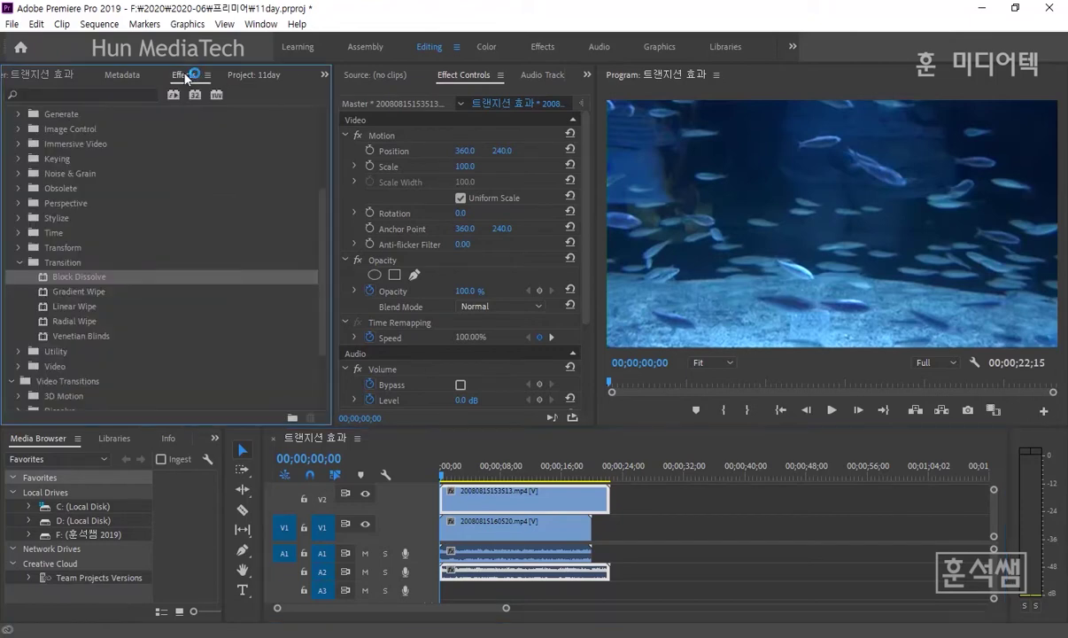
Apply Block Dissolve to the fish clip on V2, mute track A2, and preview playback
left_click(80, 279)
left_click_drag(78, 281, 460, 507)
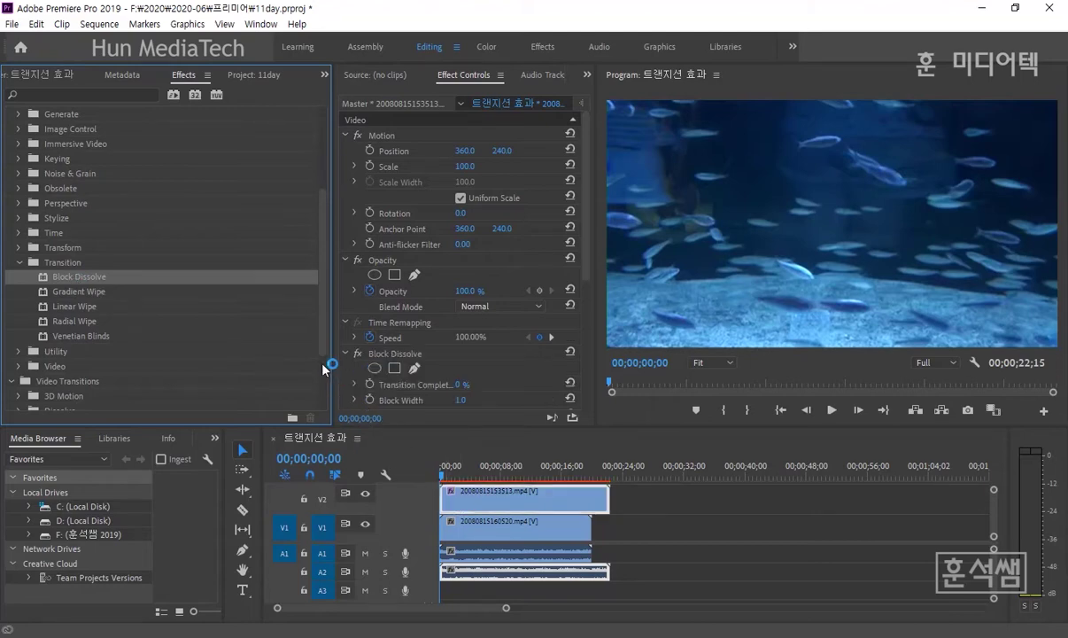
left_click_drag(334, 342, 262, 339)
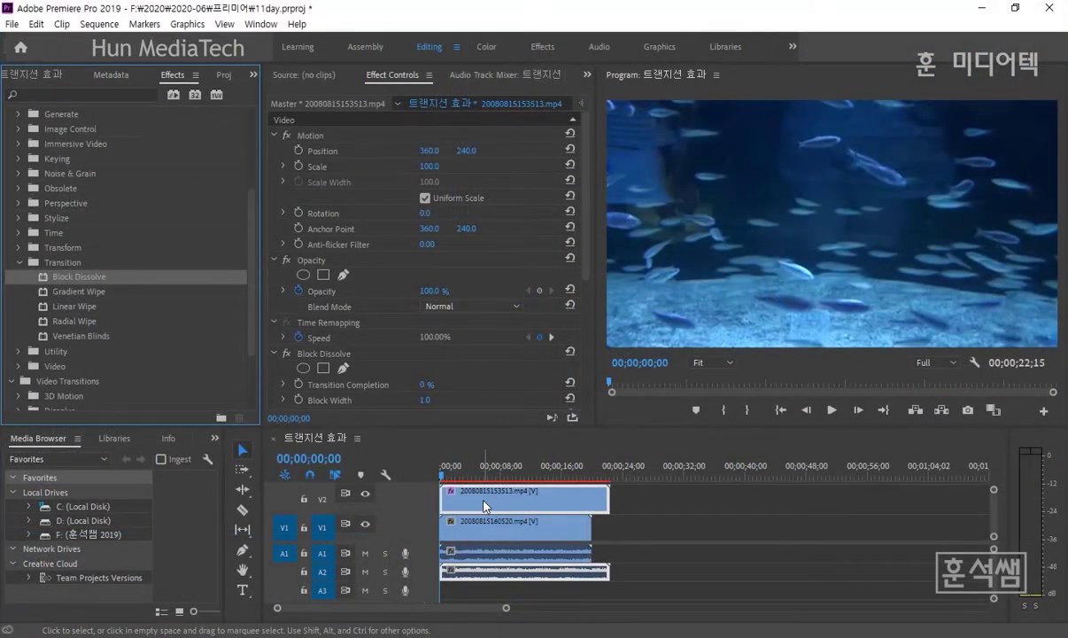
left_click_drag(584, 258, 593, 346)
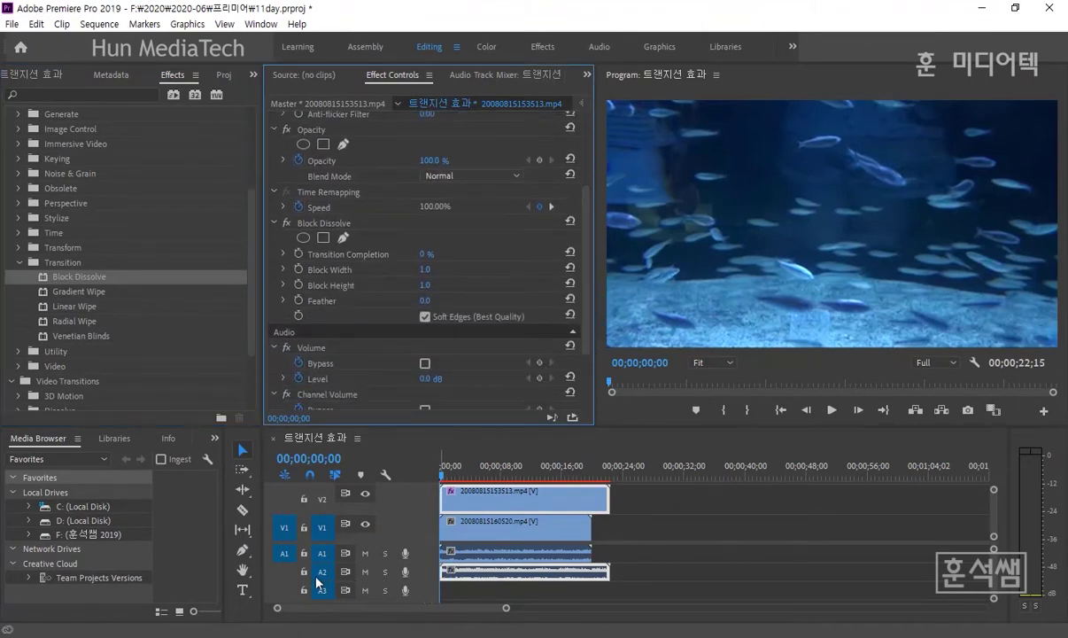
left_click(364, 572)
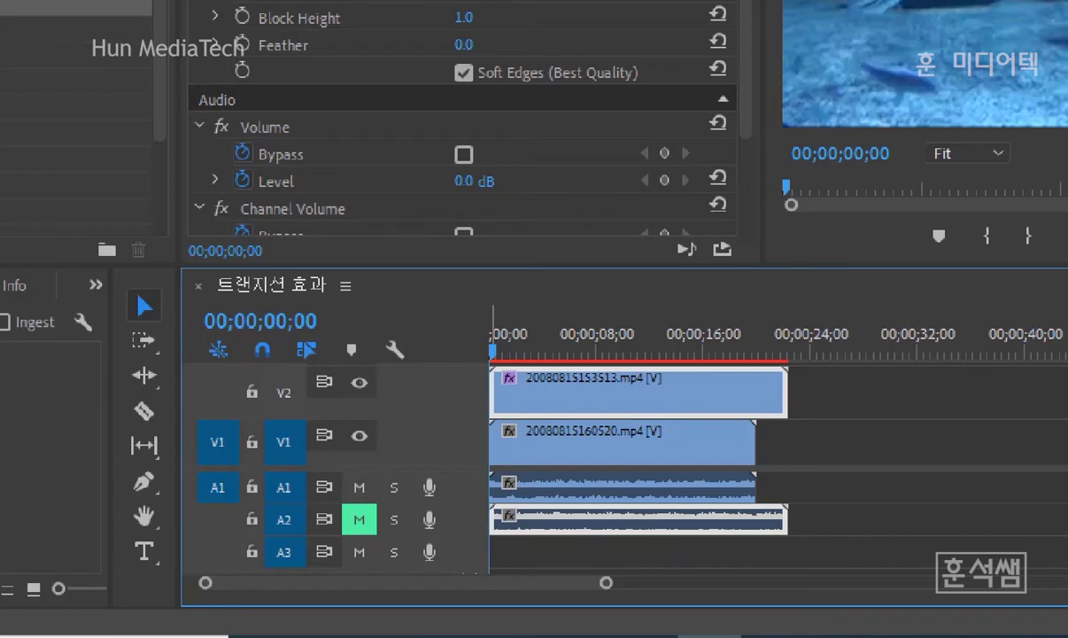
key("space")
key("space")
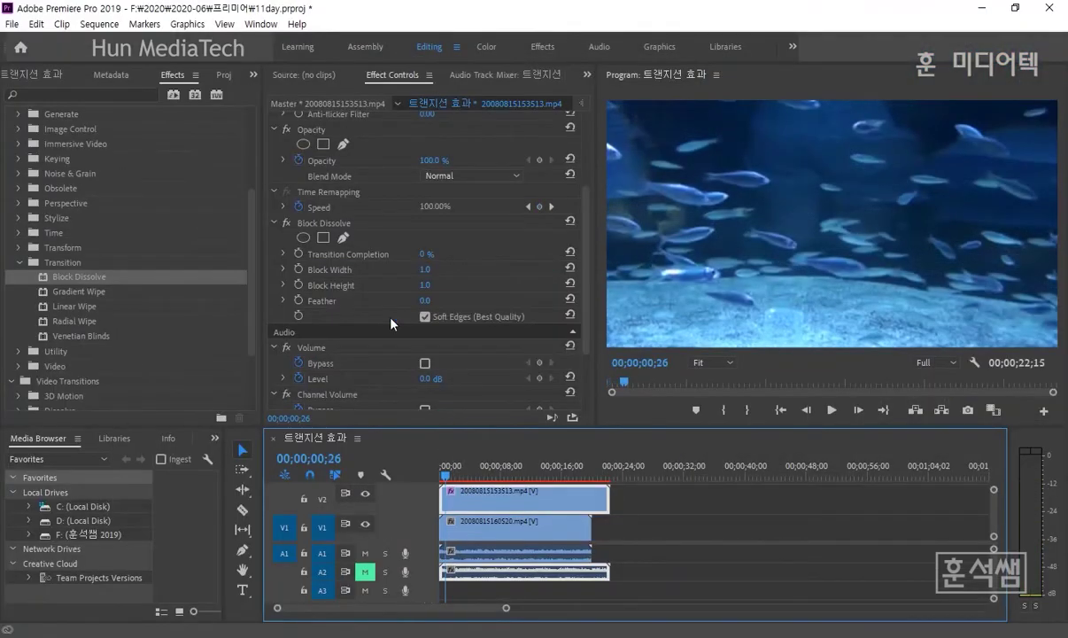
Expand Block Dissolve's Transition Completion, preview it at 100%, then reset it to 0%
left_click(305, 221)
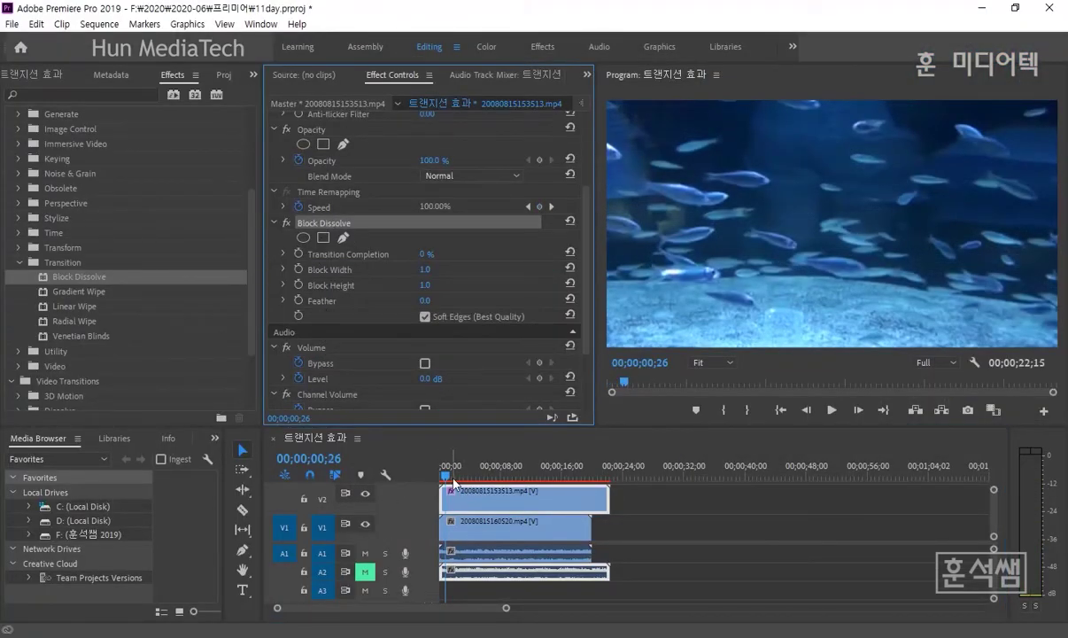
left_click_drag(453, 481, 428, 454)
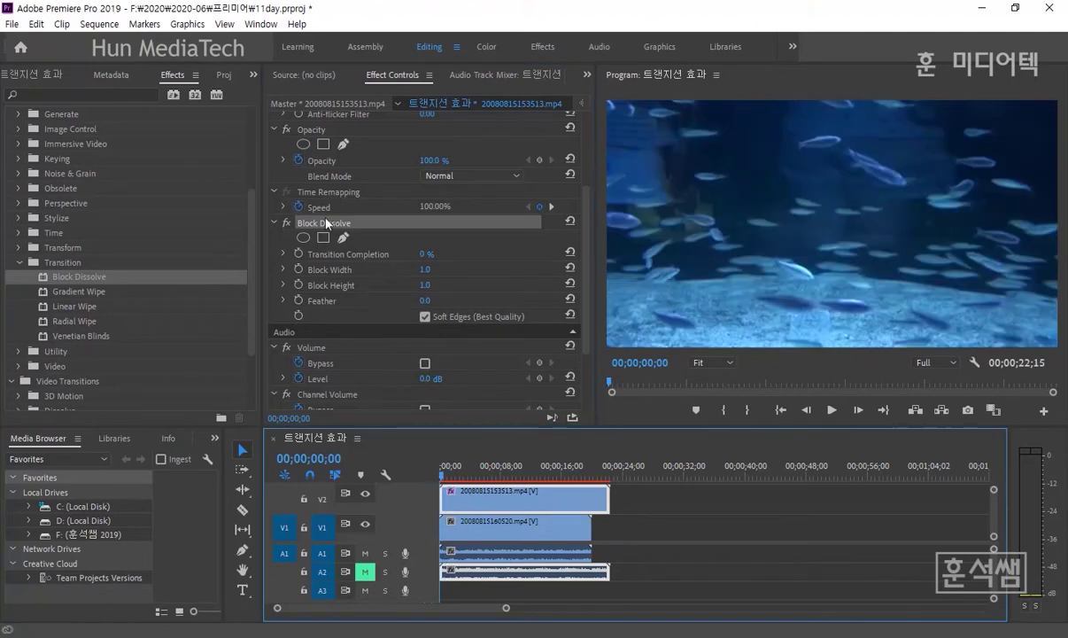
left_click(283, 255)
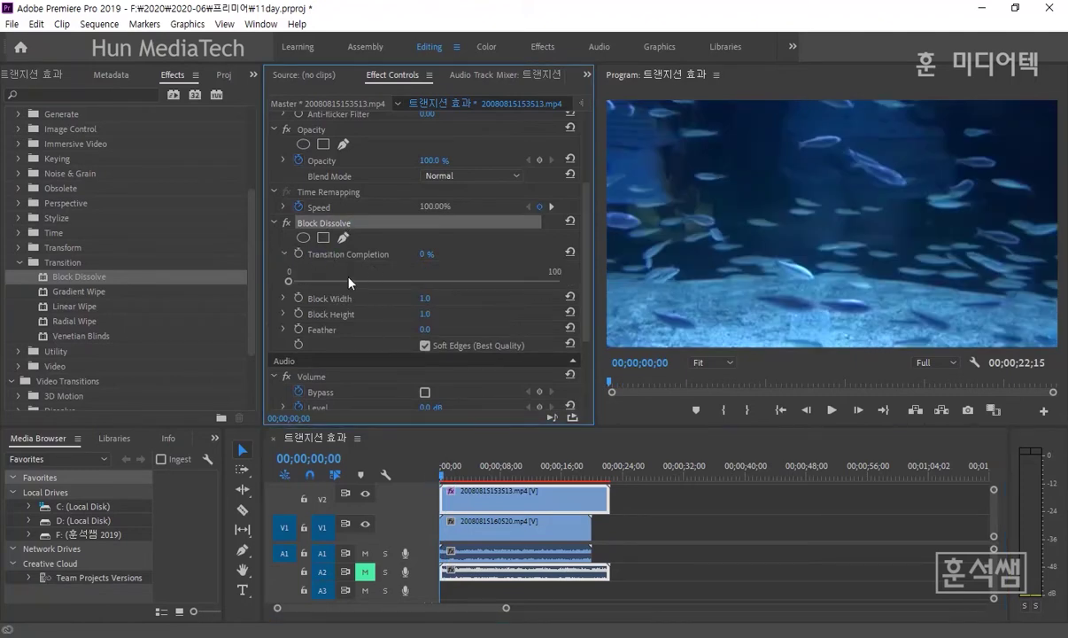
mouse_move(295, 282)
left_mouse_down()
mouse_move(582, 280)
mouse_move(594, 298)
left_mouse_up()
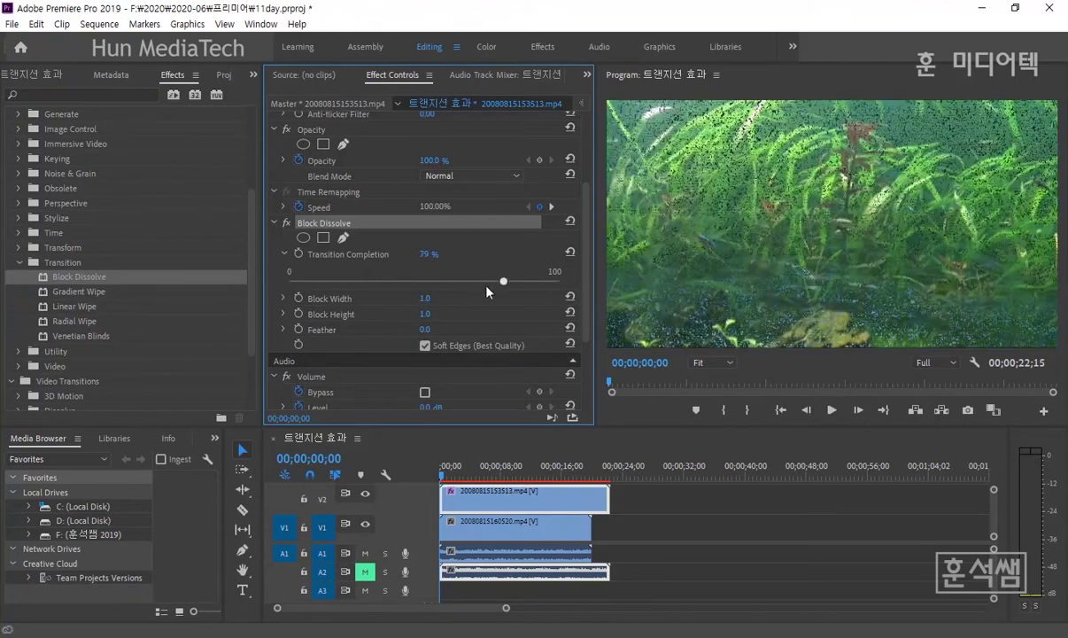
mouse_move(594, 298)
left_mouse_down()
mouse_move(234, 278)
mouse_move(283, 269)
mouse_move(570, 295)
mouse_move(254, 292)
mouse_move(560, 281)
mouse_move(285, 281)
left_mouse_up()
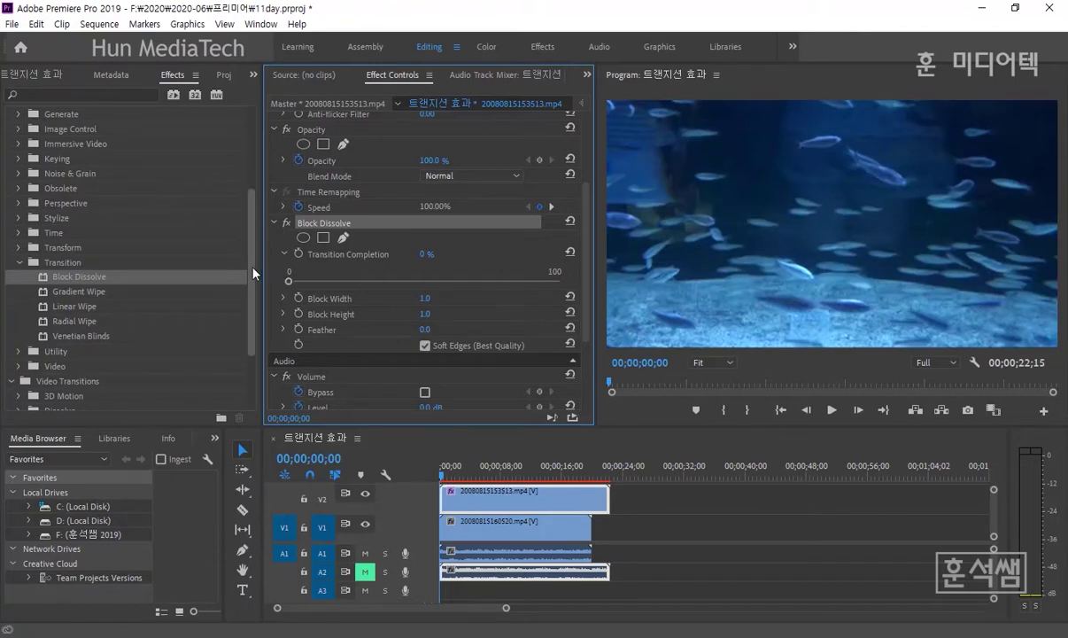
Keyframe Transition Completion from 0% at the start to 100% at 00;00;02;15, then play it back
left_click(301, 255)
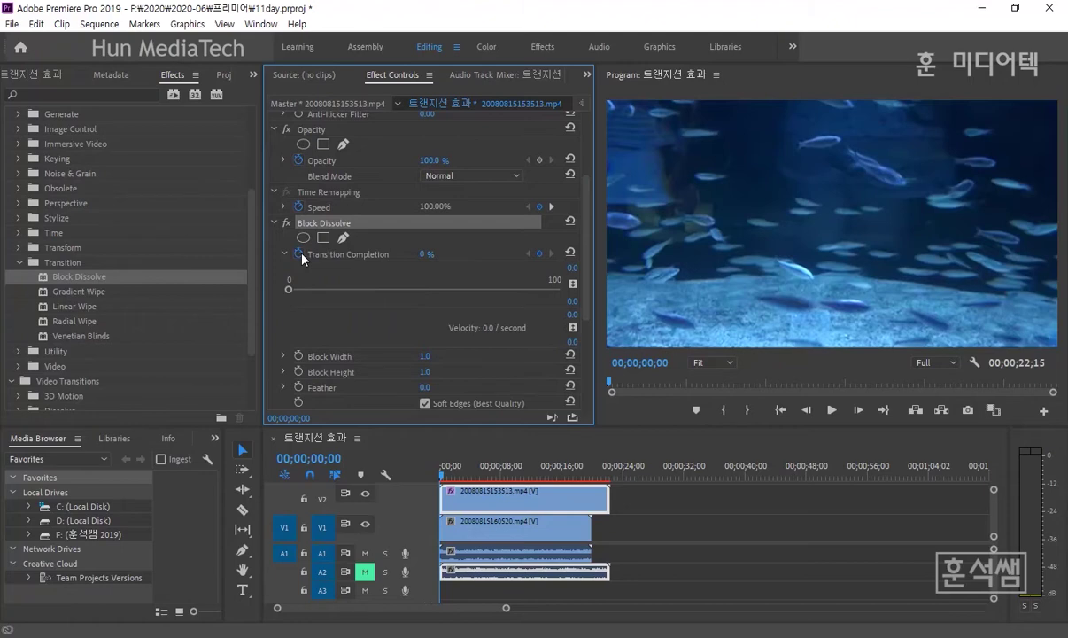
left_click(584, 102)
left_click_drag(262, 284, 157, 285)
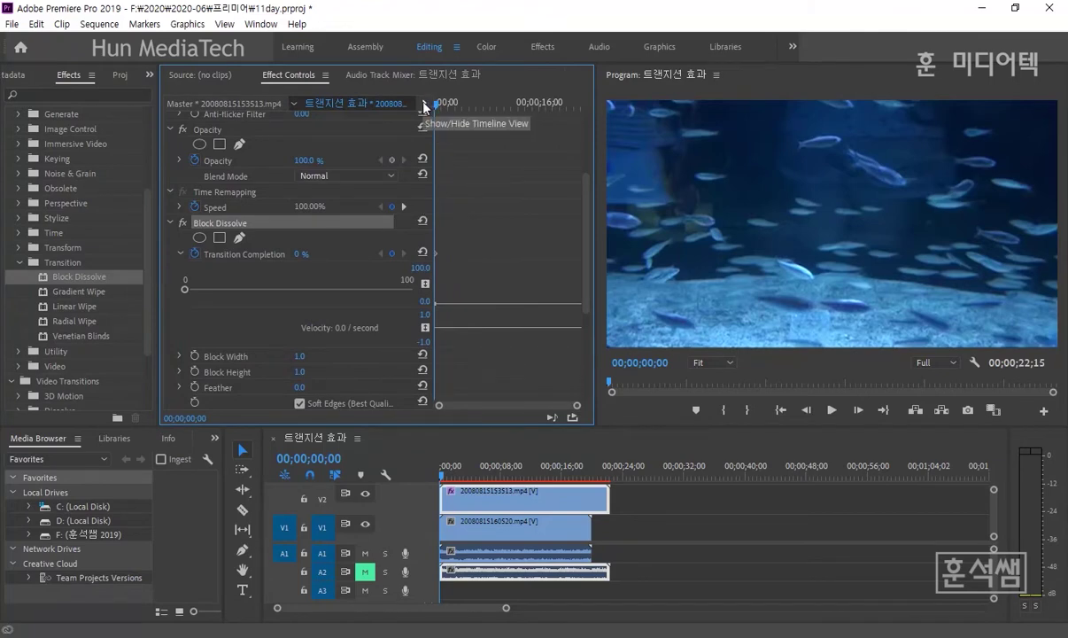
left_click(327, 459)
type("2")
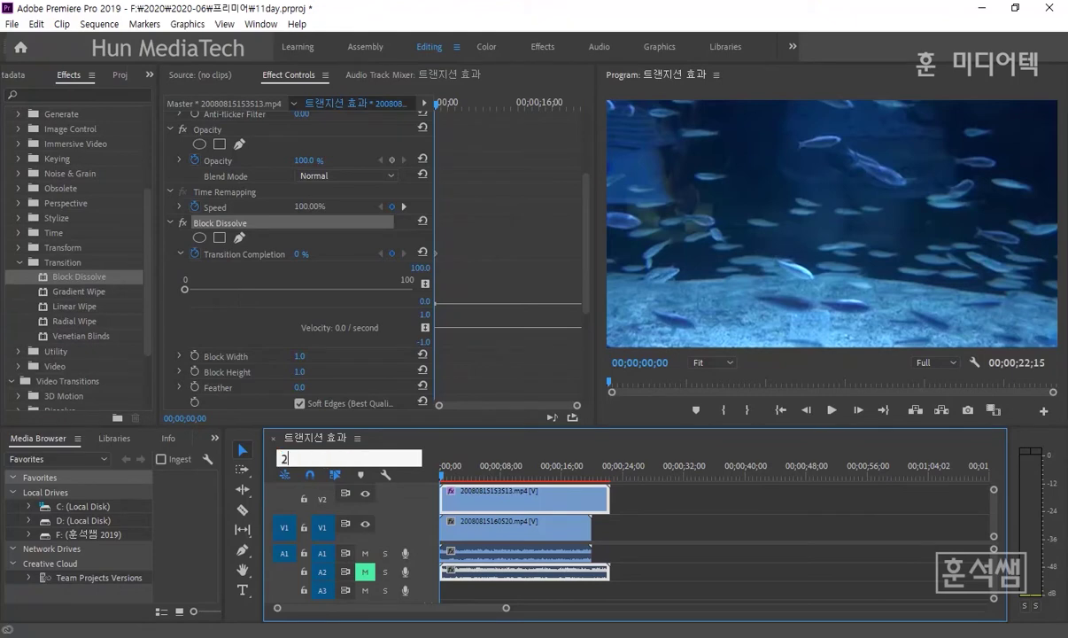
type("15")
key("Return")
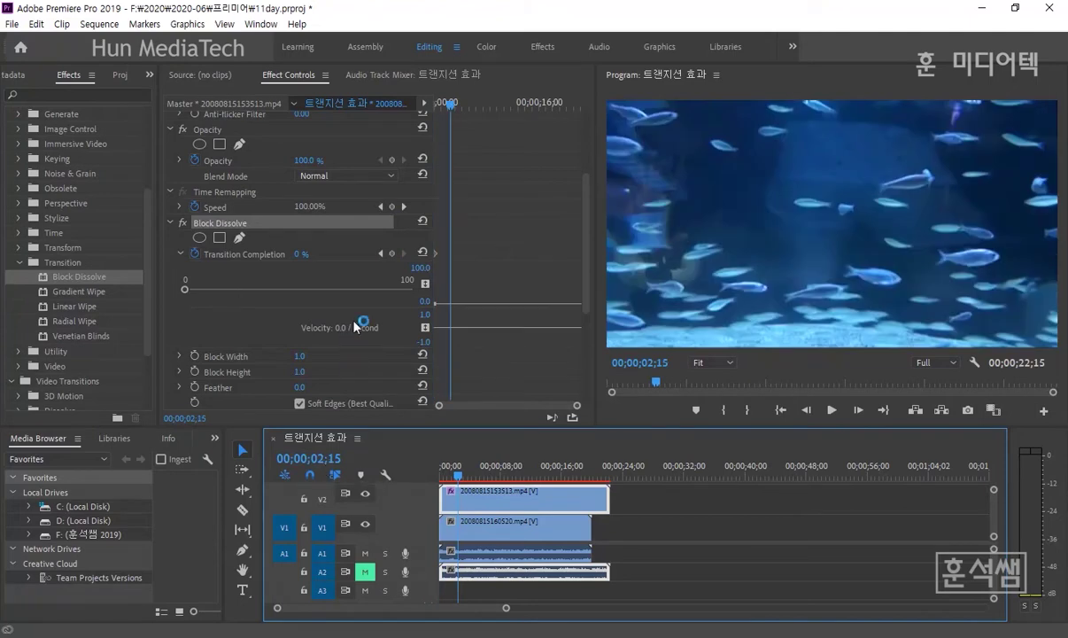
left_click_drag(259, 293, 430, 302)
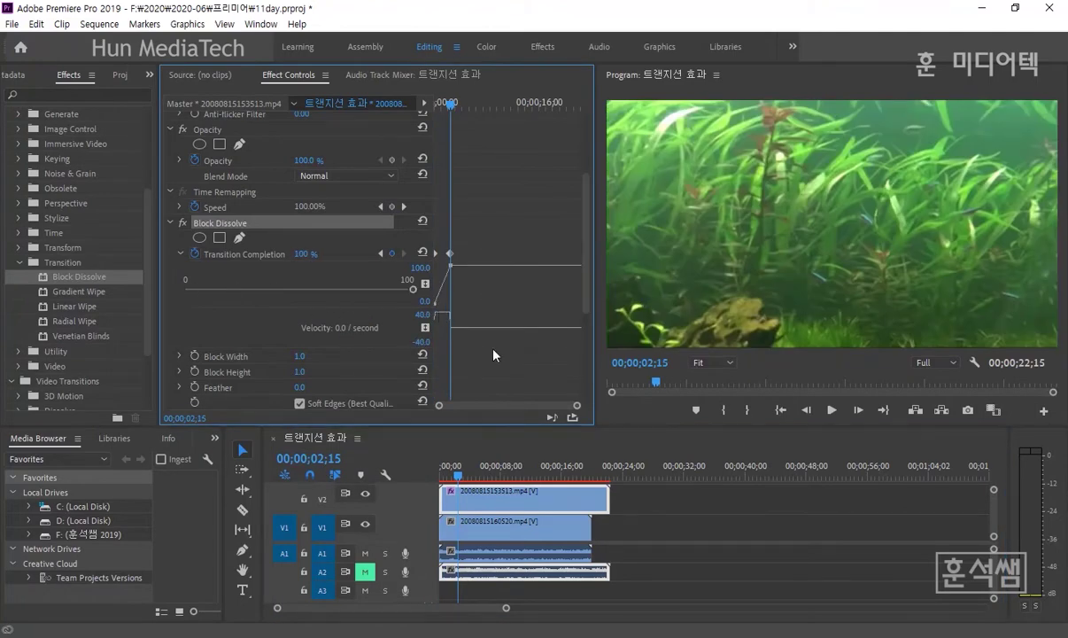
key("Home")
key("space")
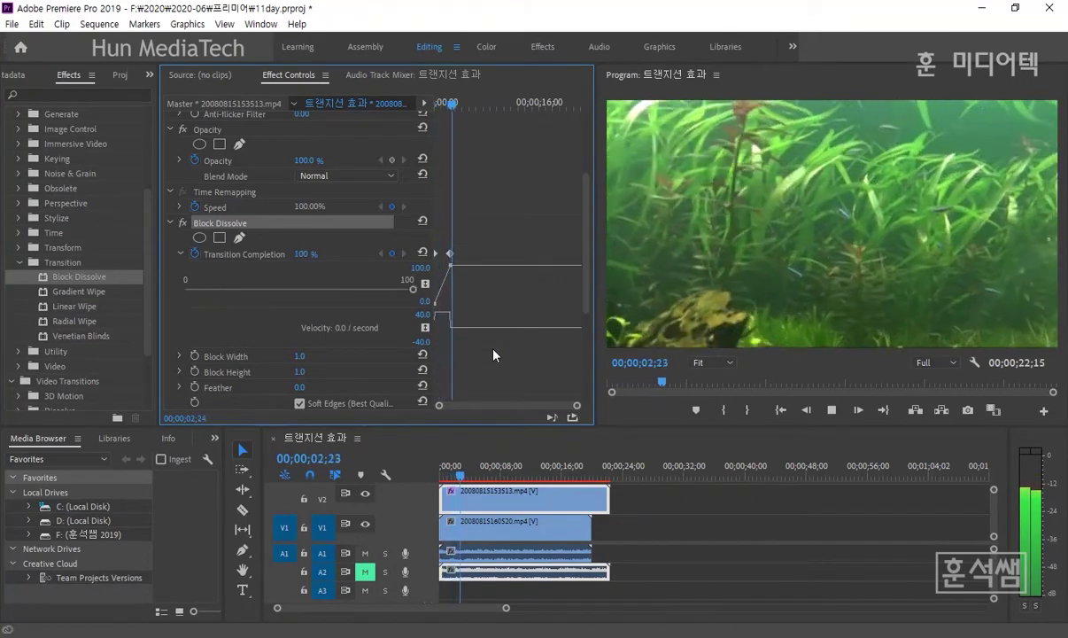
key("space")
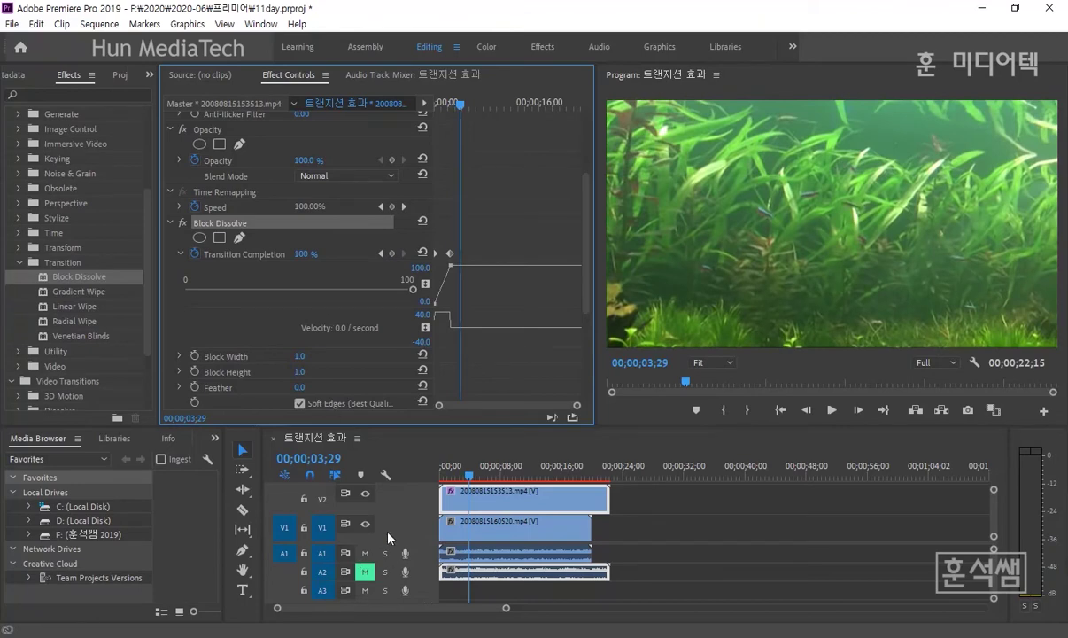
left_click(381, 526)
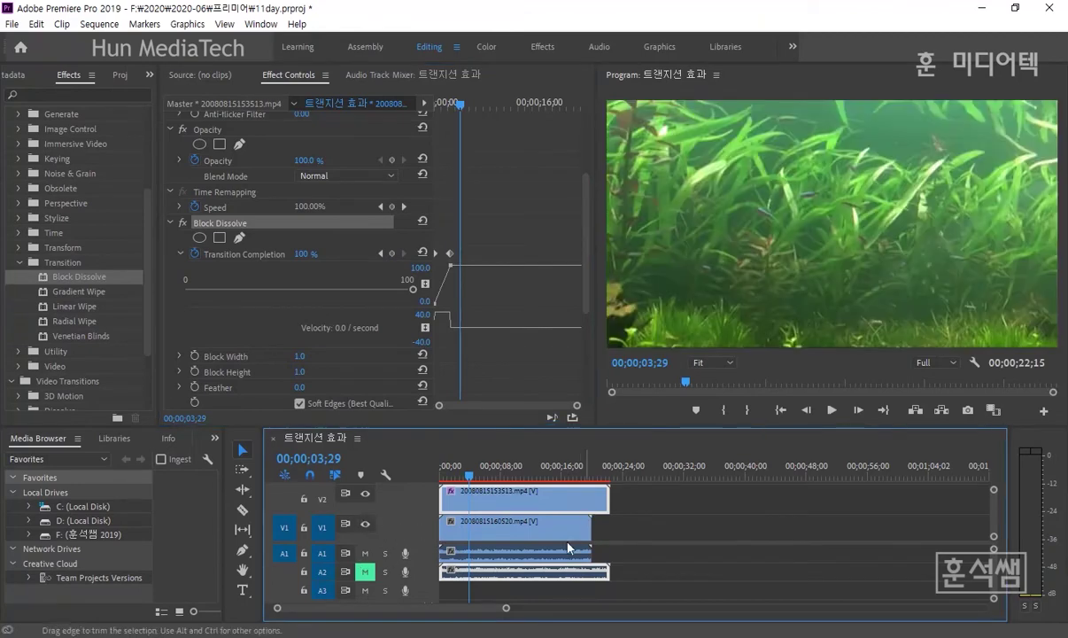
key("Home")
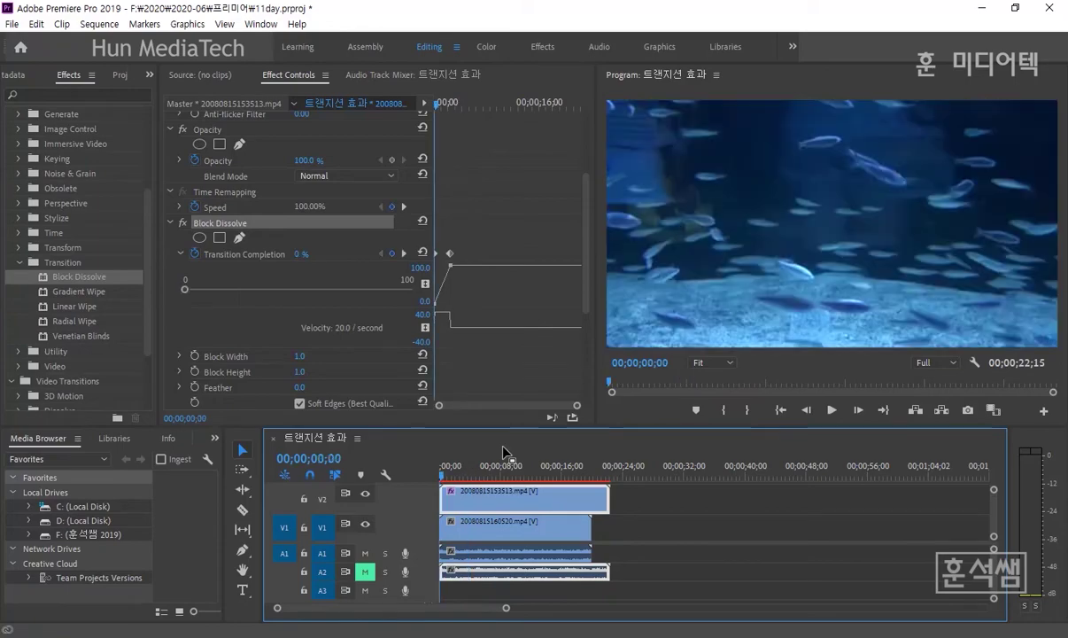
key("space")
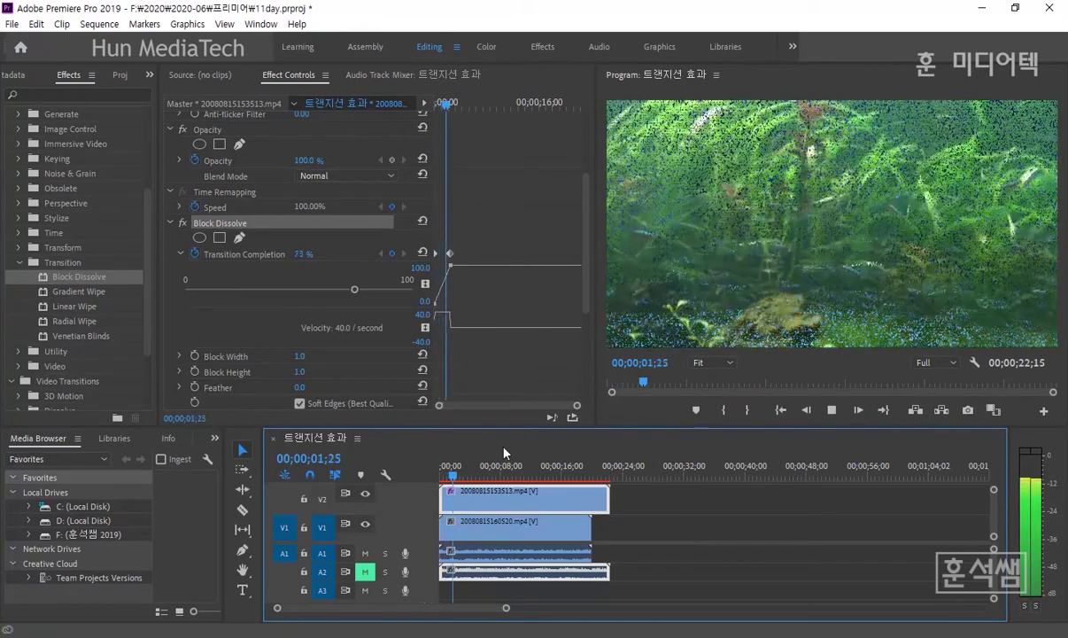
key("space")
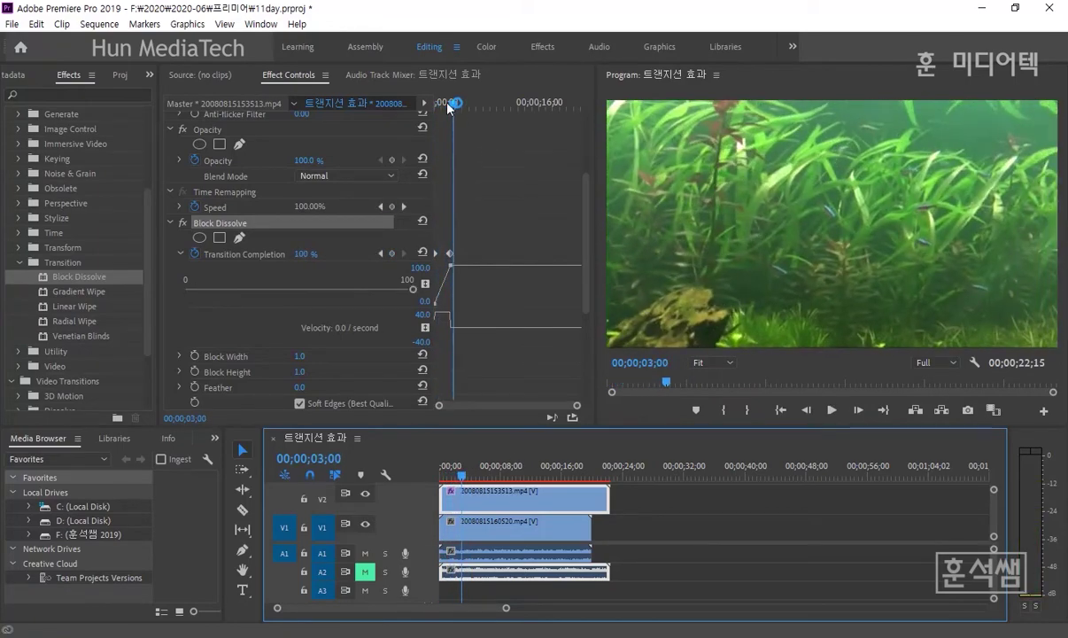
left_click_drag(450, 106, 442, 103)
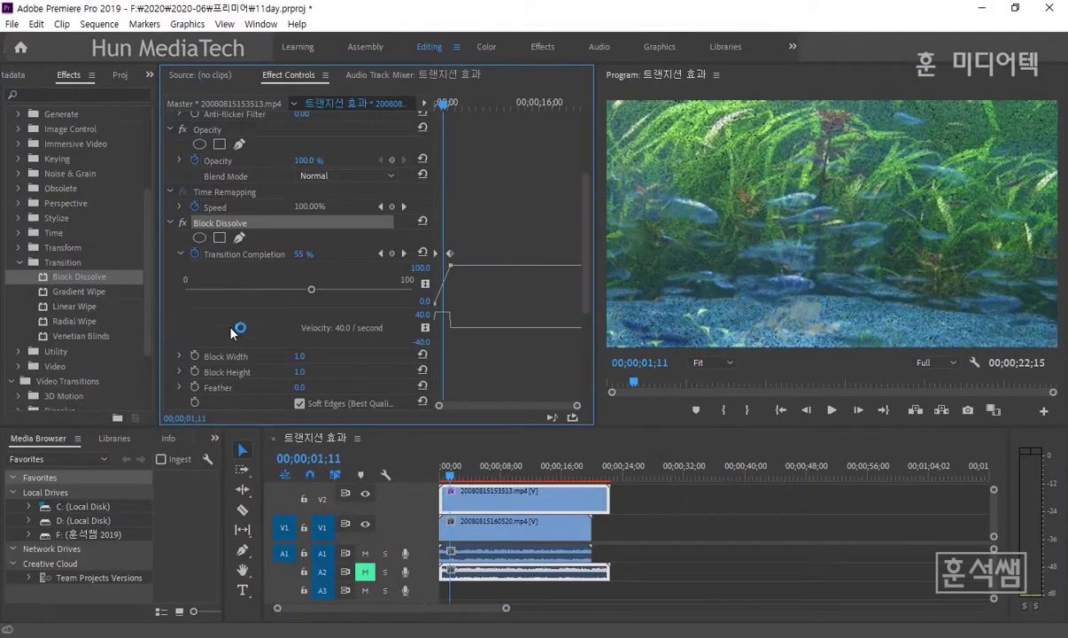
Set the Block Dissolve's Block Width to 10.0
scroll(216, 364, "down", 2)
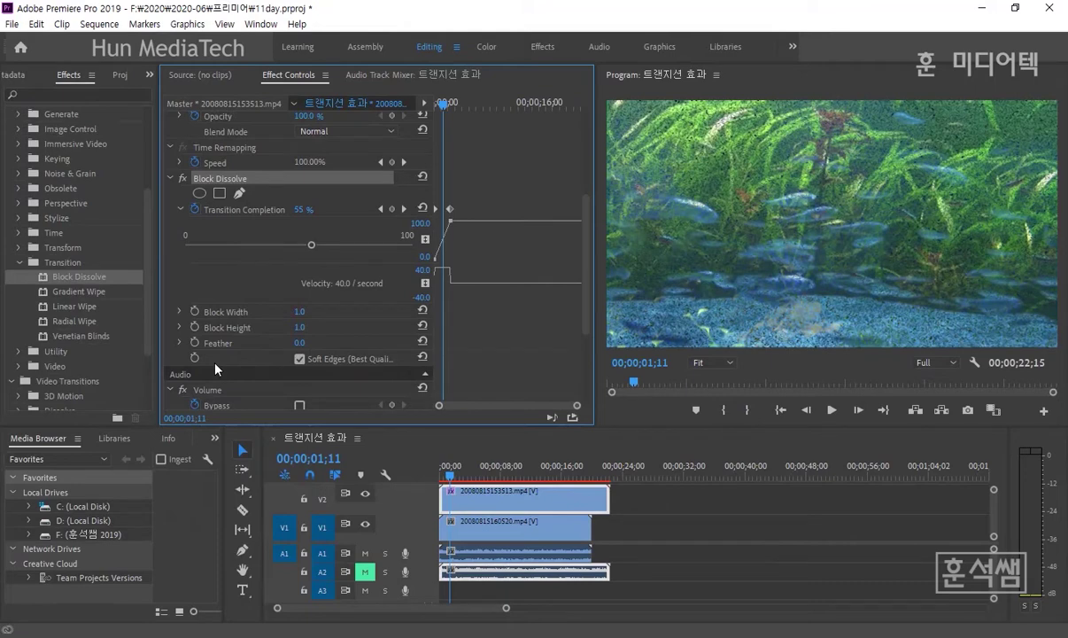
left_click(179, 311)
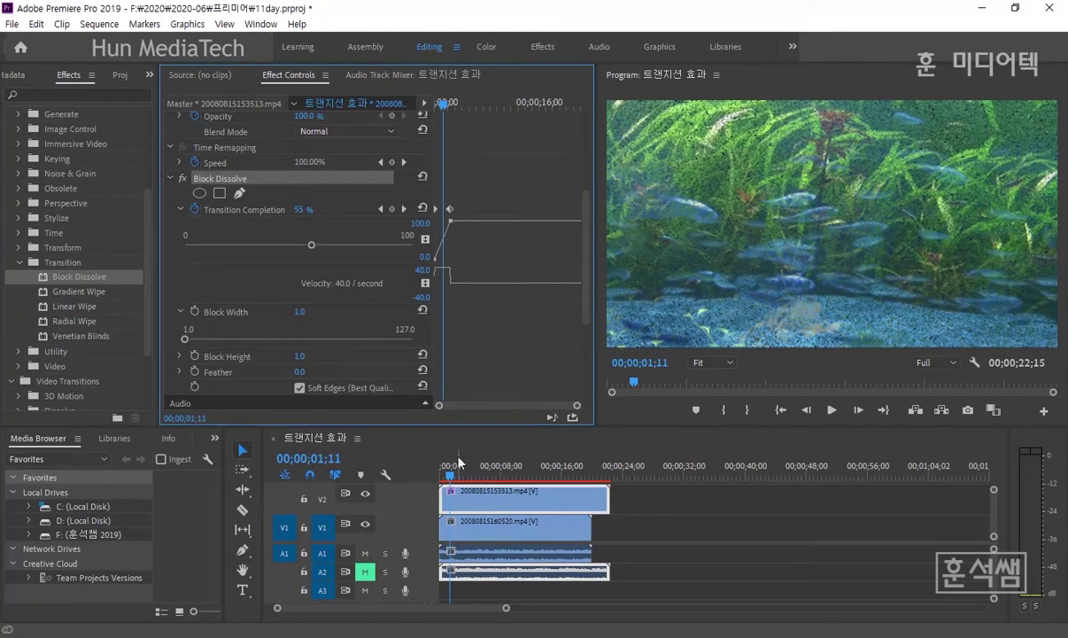
key("equal")
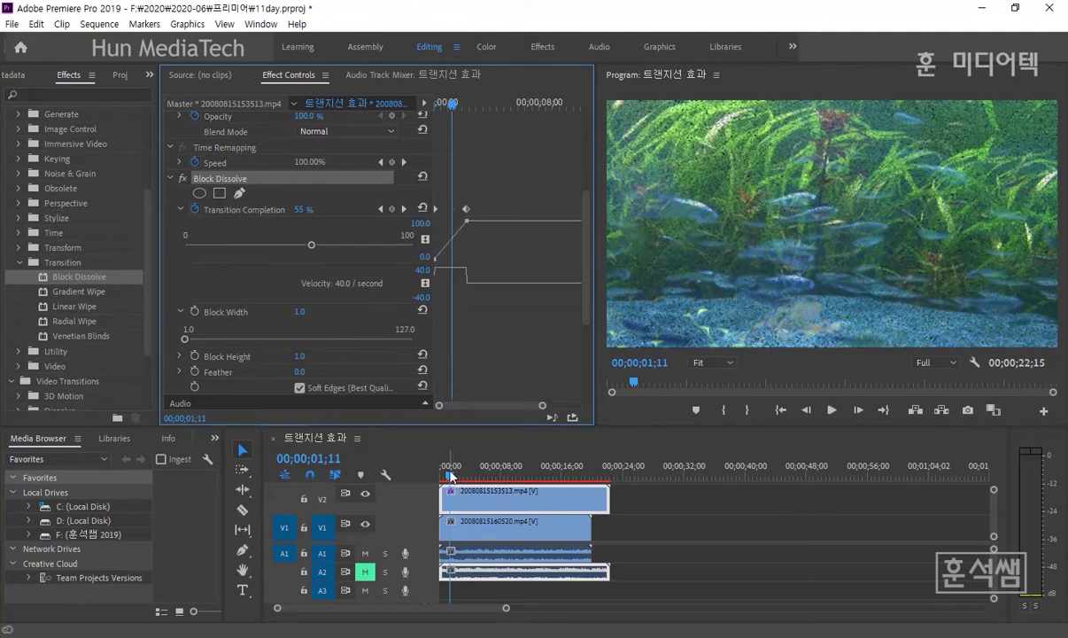
left_click(453, 480)
key("equal")
left_click_drag(451, 481, 445, 479)
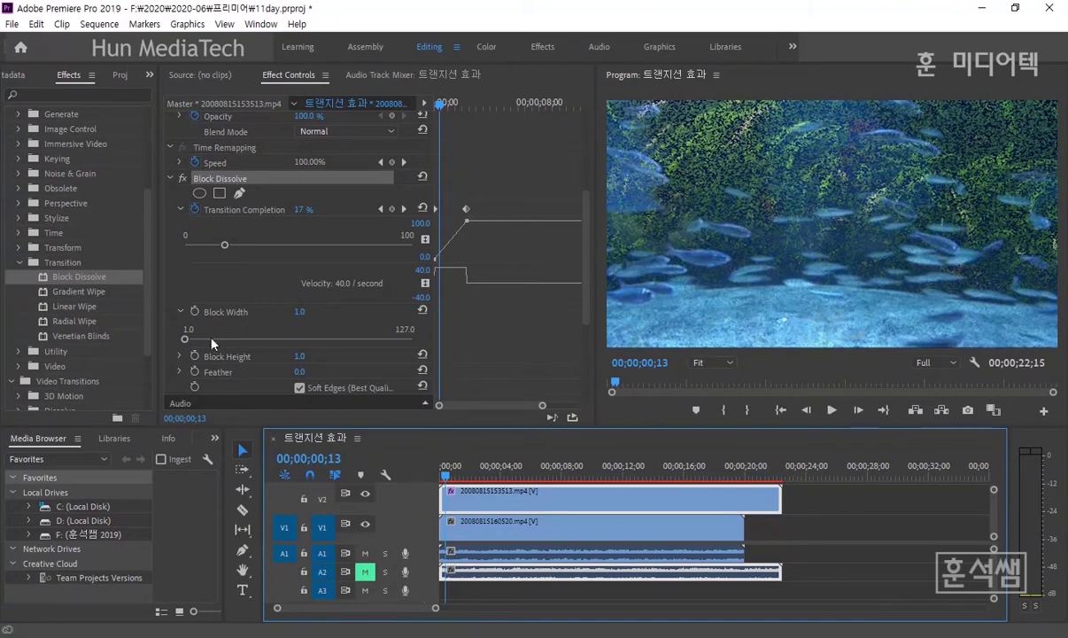
left_click(177, 357)
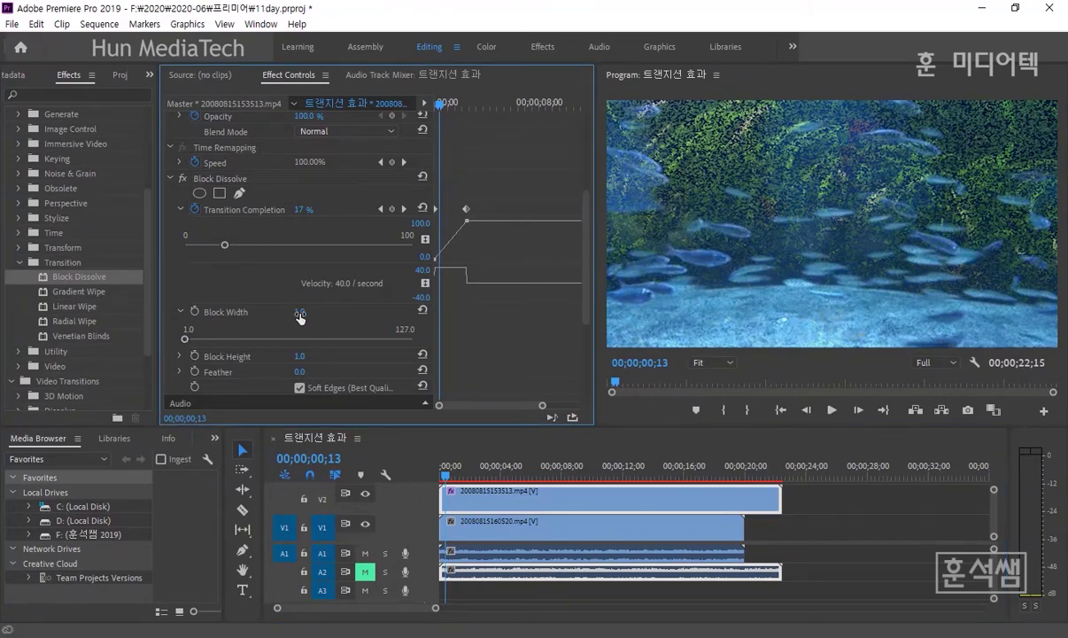
left_click(301, 313)
type("10")
key("Return")
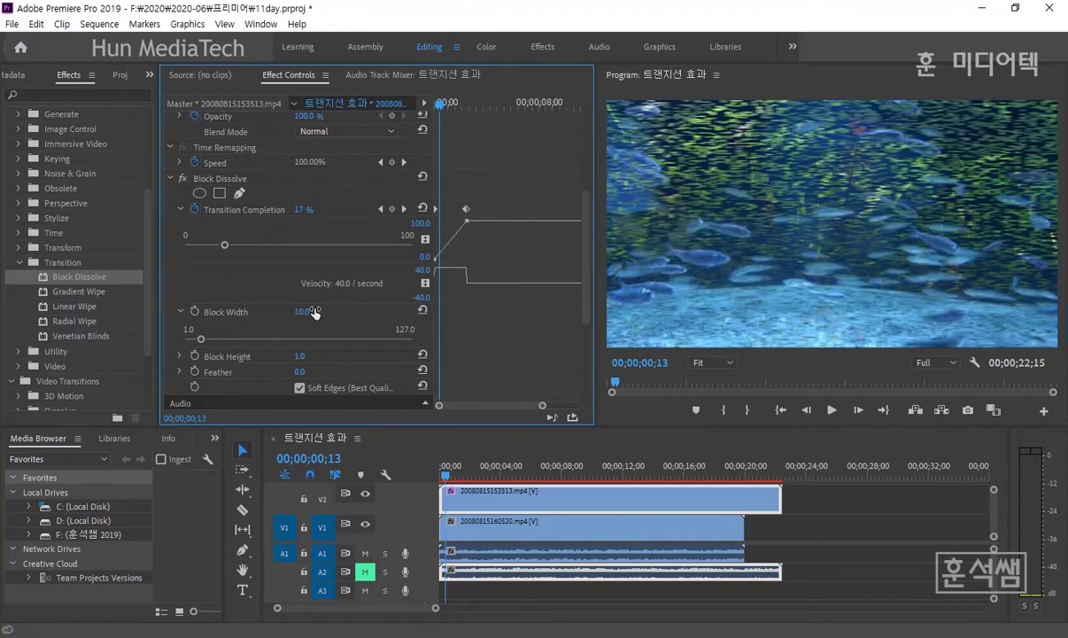
Set Block Height to 10.0 and scrub through the dissolve to check the larger blocks
left_click(183, 357)
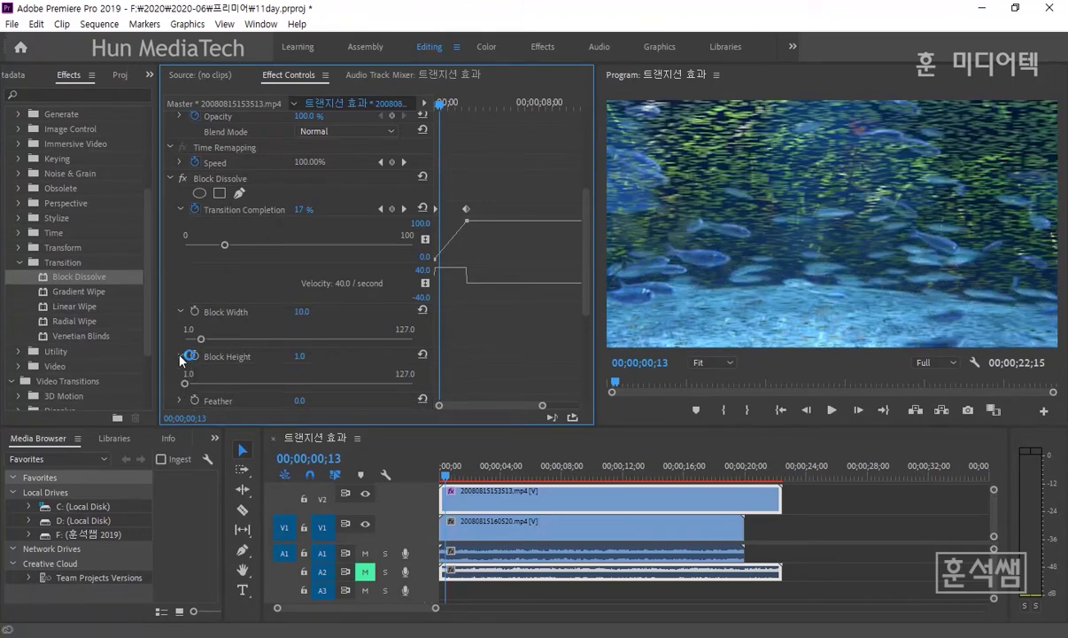
left_click(301, 356)
type("10")
key("Return")
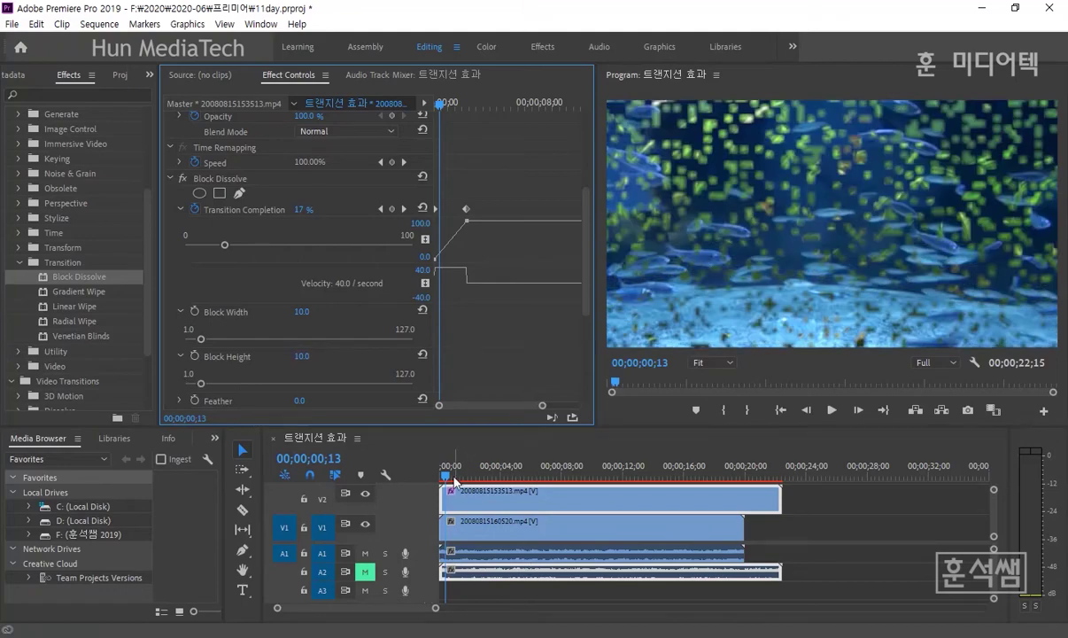
left_click(443, 467)
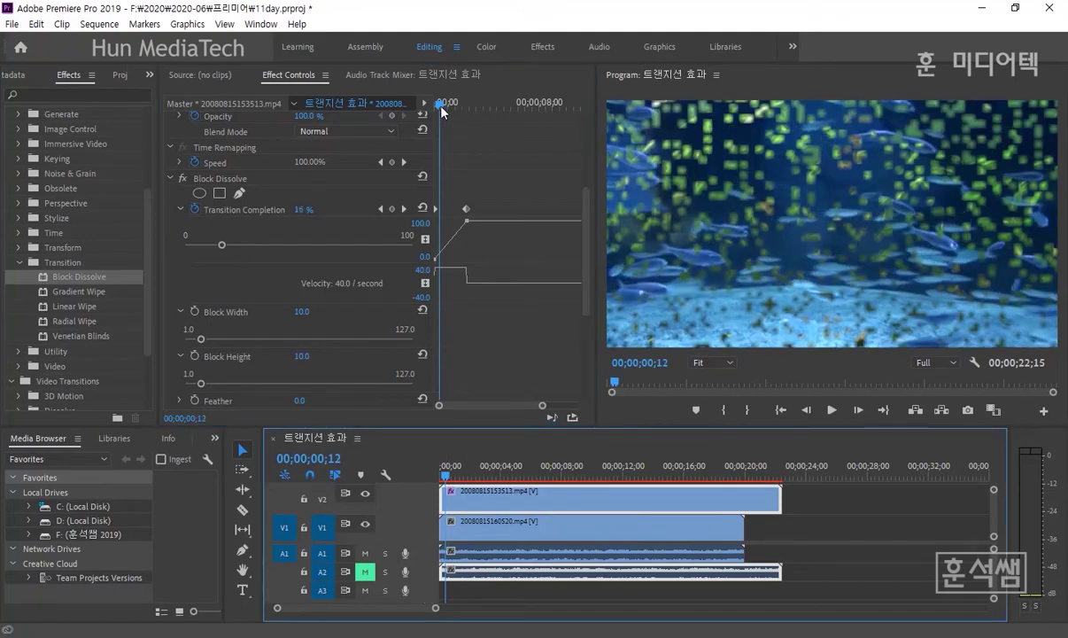
left_click_drag(442, 107, 450, 108)
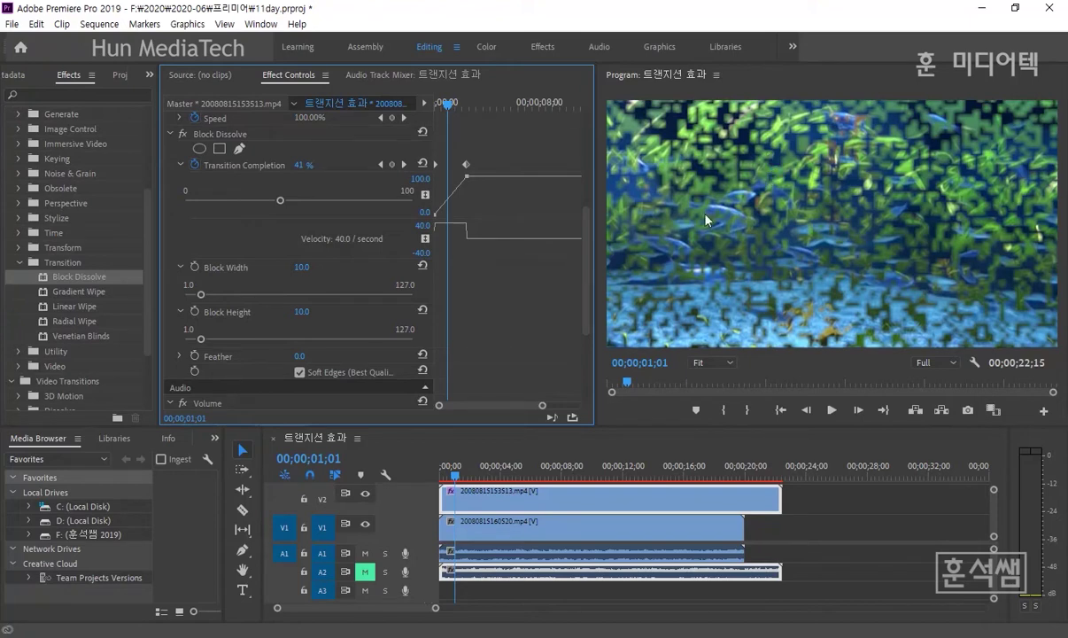
Turn off Soft Edges, set Block Width 25 and Block Height 20, then preview from the start
left_click(300, 372)
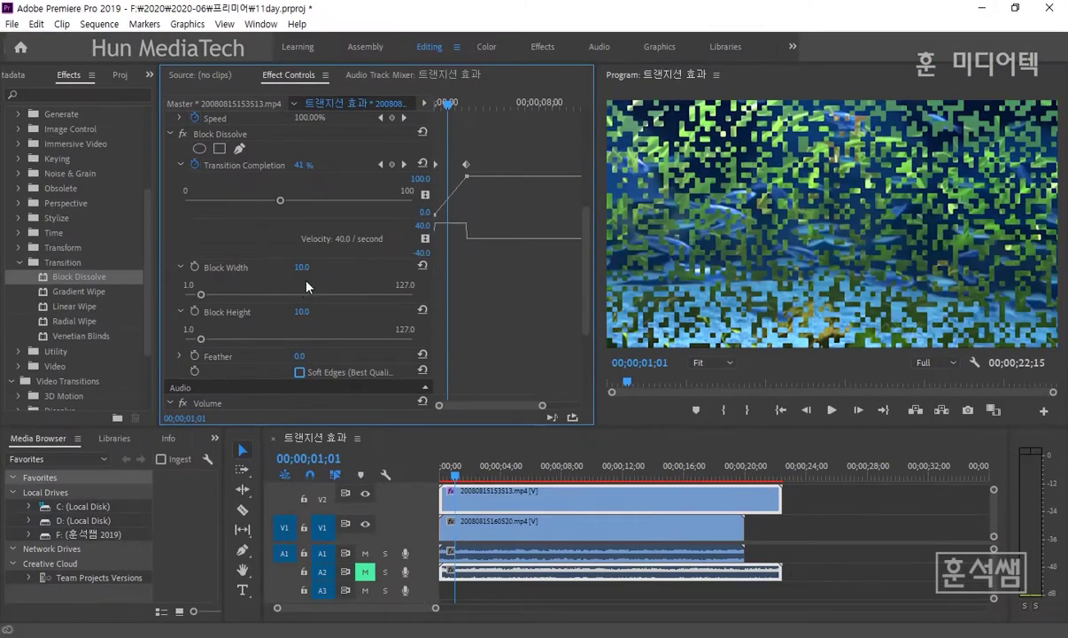
left_click(305, 268)
type("25")
key("Return")
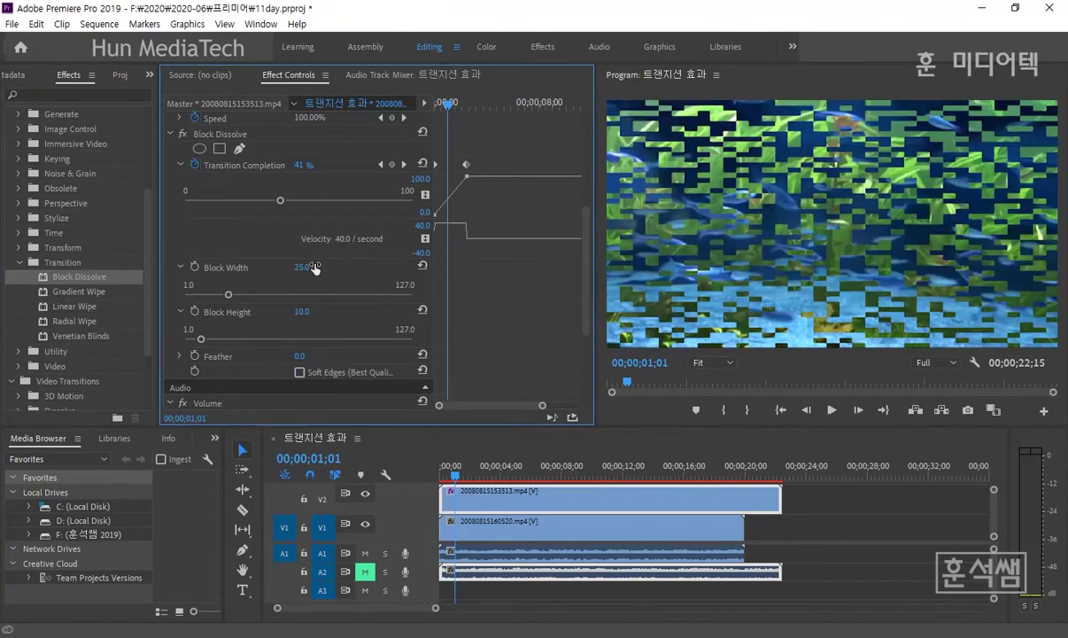
left_click(302, 314)
type("20")
key("Return")
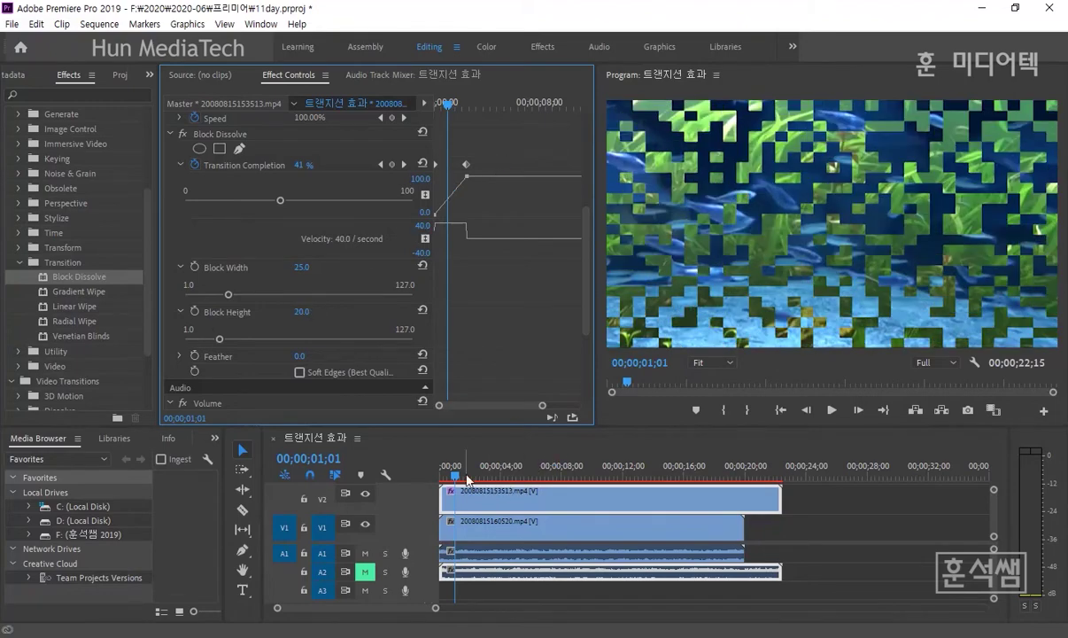
left_click(459, 481)
left_click_drag(460, 481, 435, 477)
key("space")
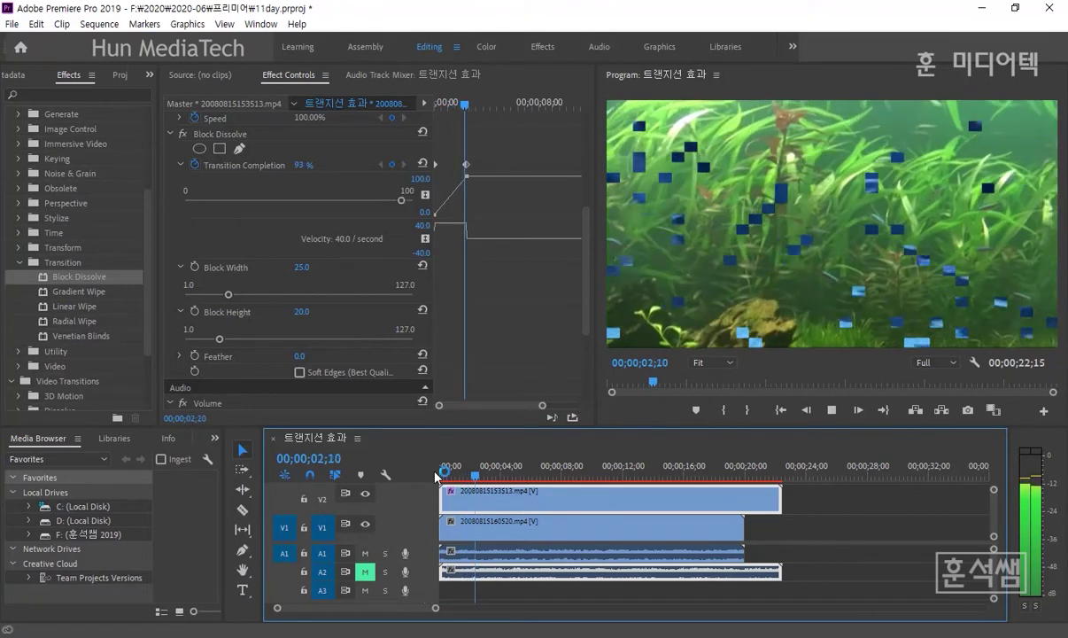
key("space")
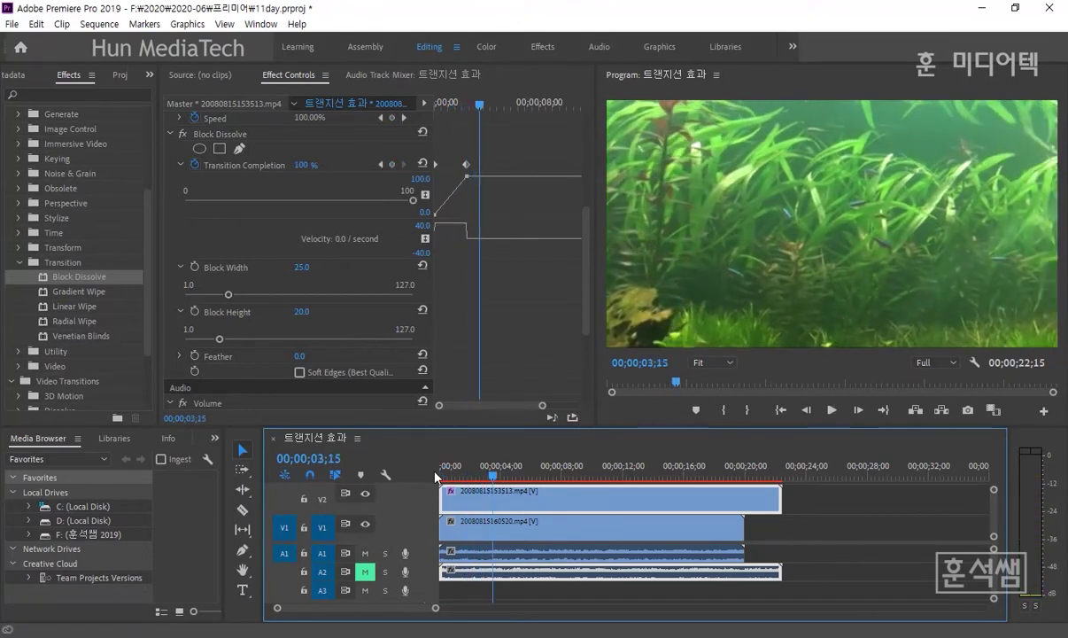
key("Home")
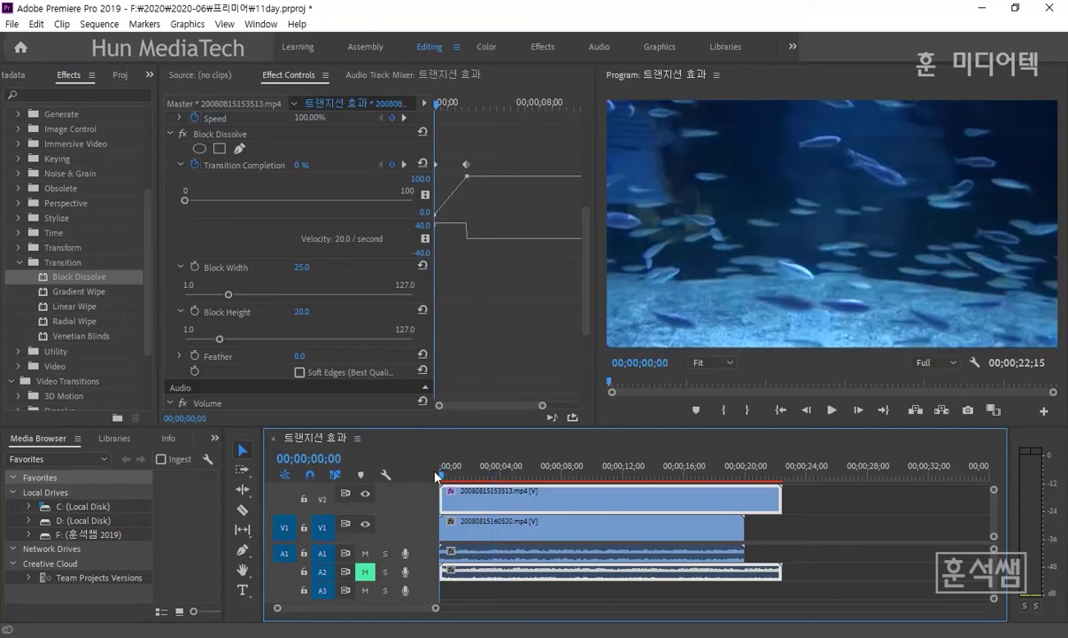
key("space")
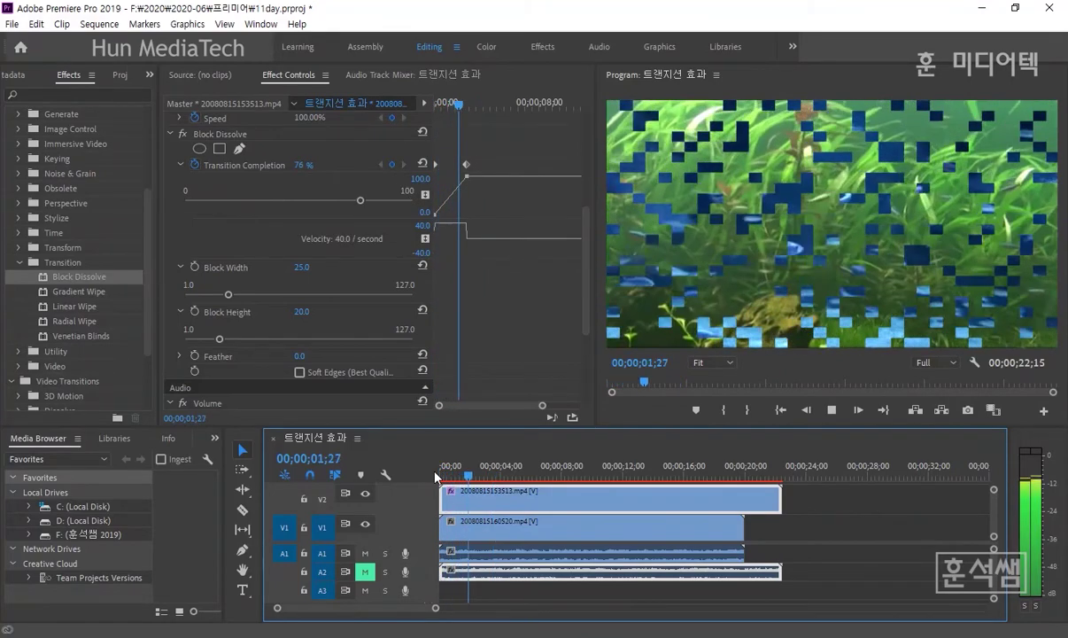
key("space")
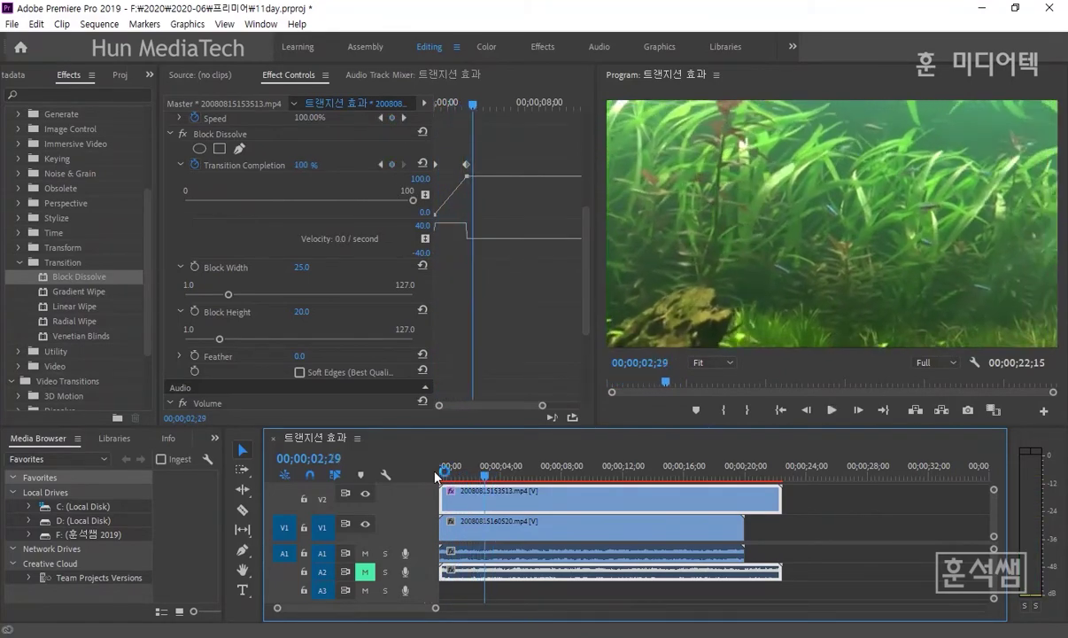
key("Home")
key("space")
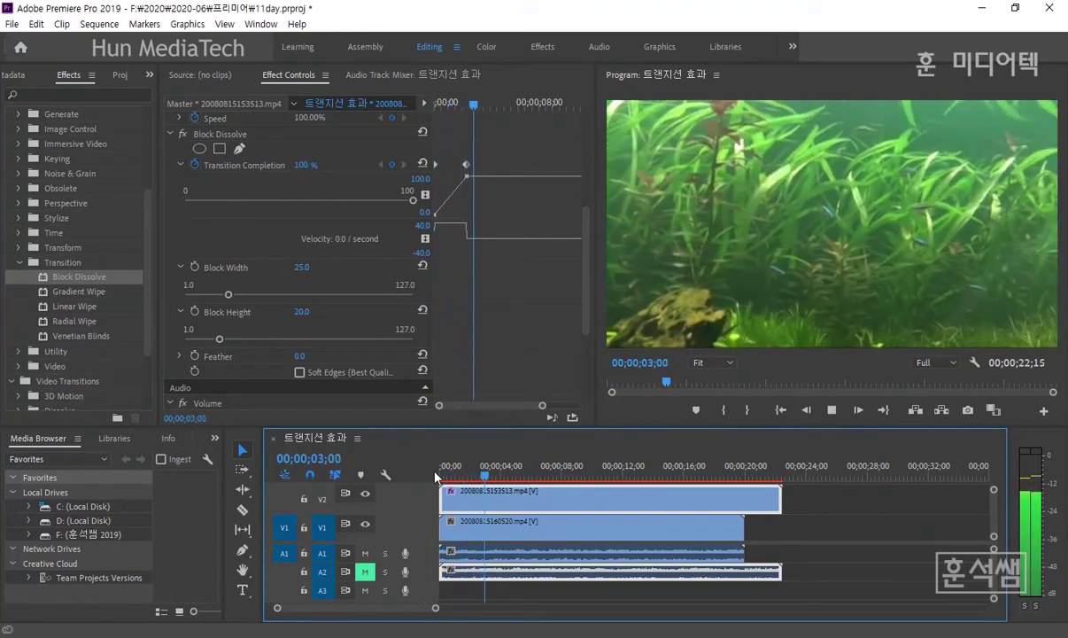
key("space")
key("Home")
key("space")
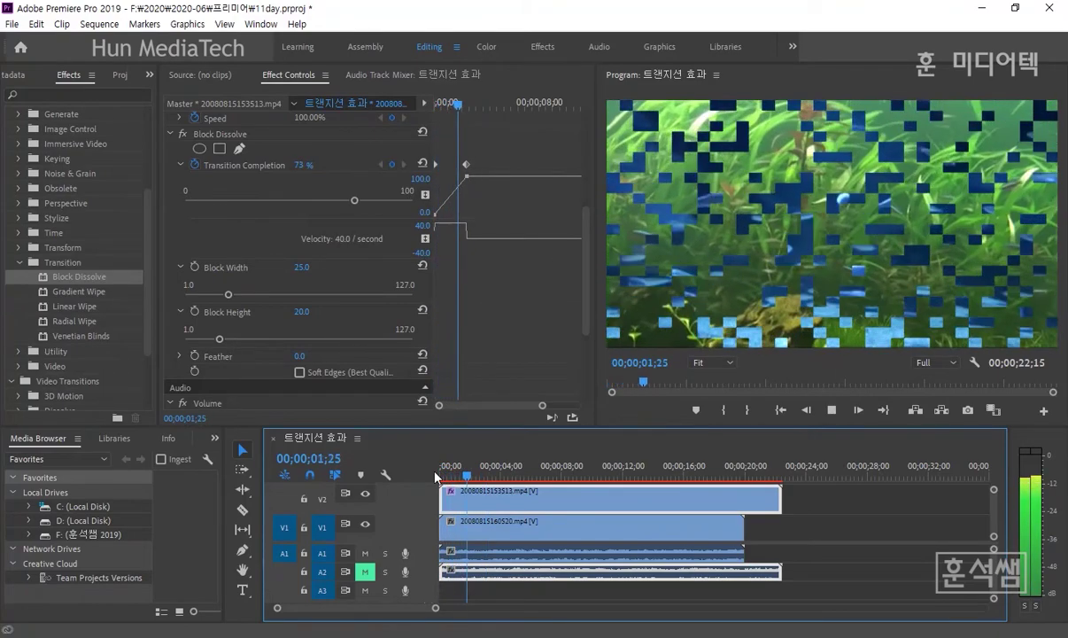
key("space")
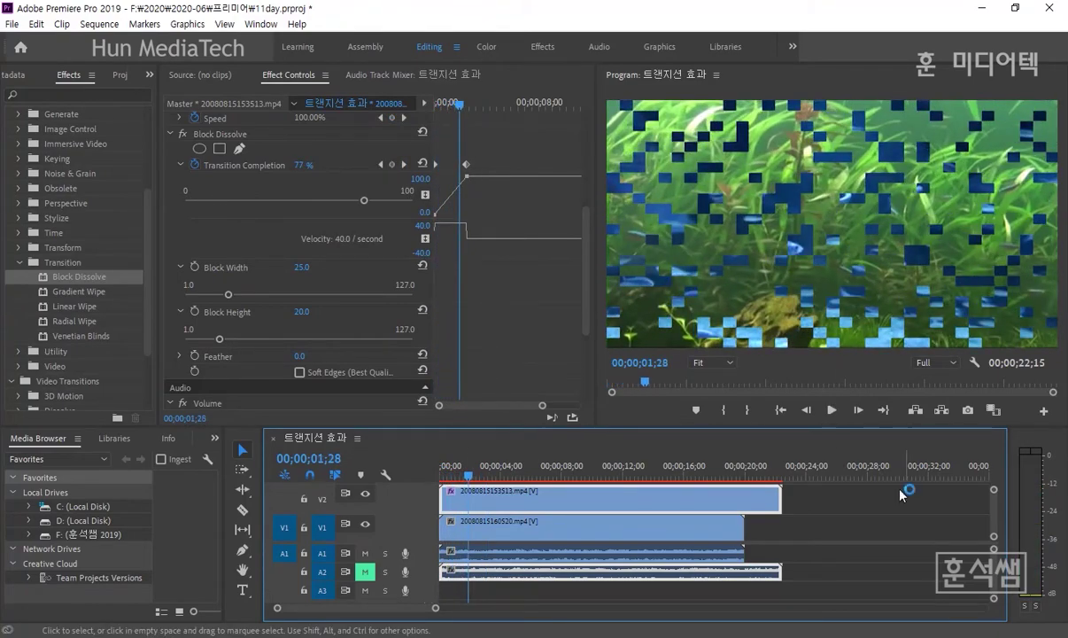
left_click(456, 476)
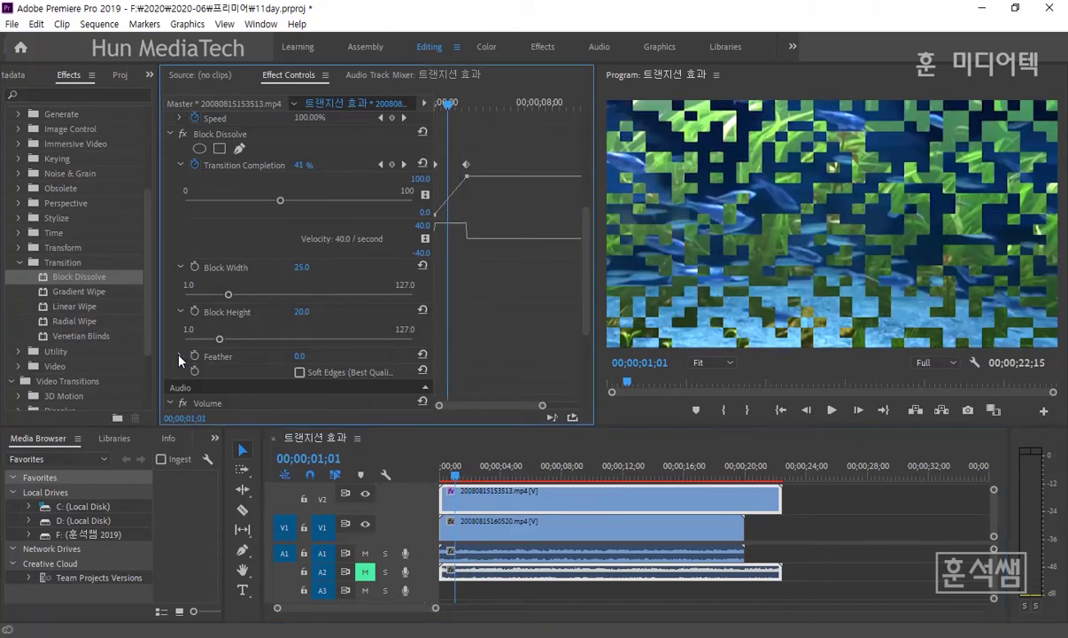
Try feathering the Block Dissolve edges, then reset Feather back to 0
left_click(181, 356)
mouse_move(186, 383)
left_mouse_down()
mouse_move(284, 384)
mouse_move(189, 384)
mouse_move(199, 381)
left_mouse_up()
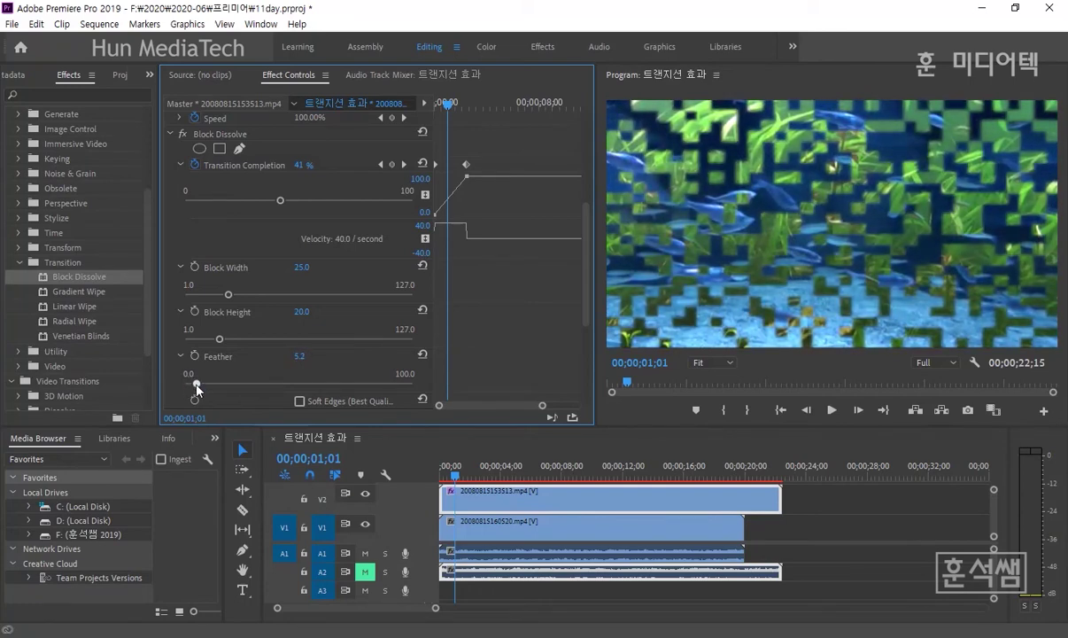
left_click_drag(202, 387, 165, 392)
left_click(182, 356)
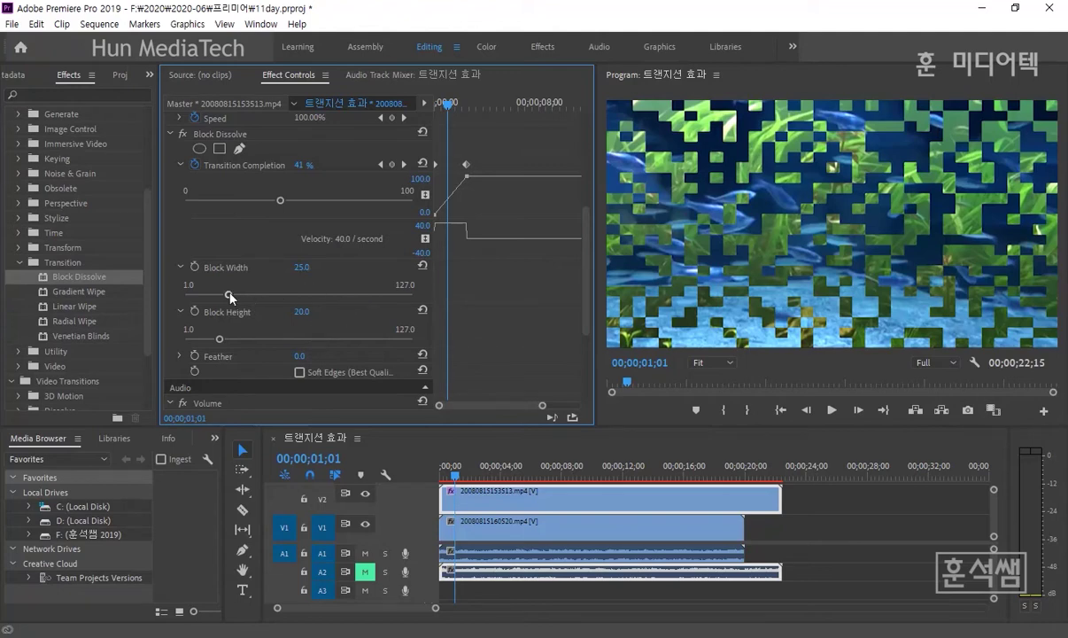
Set the Block Dissolve's Block Width to 40 and Block Height to 25
left_click_drag(230, 295, 253, 295)
left_click_drag(220, 338, 243, 339)
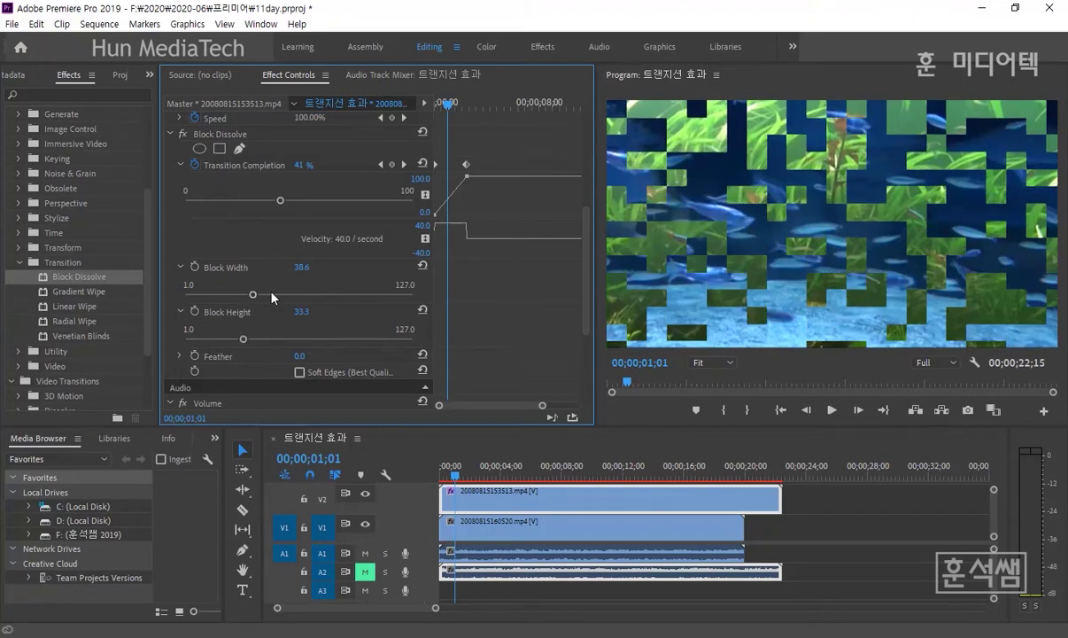
left_click_drag(256, 296, 279, 296)
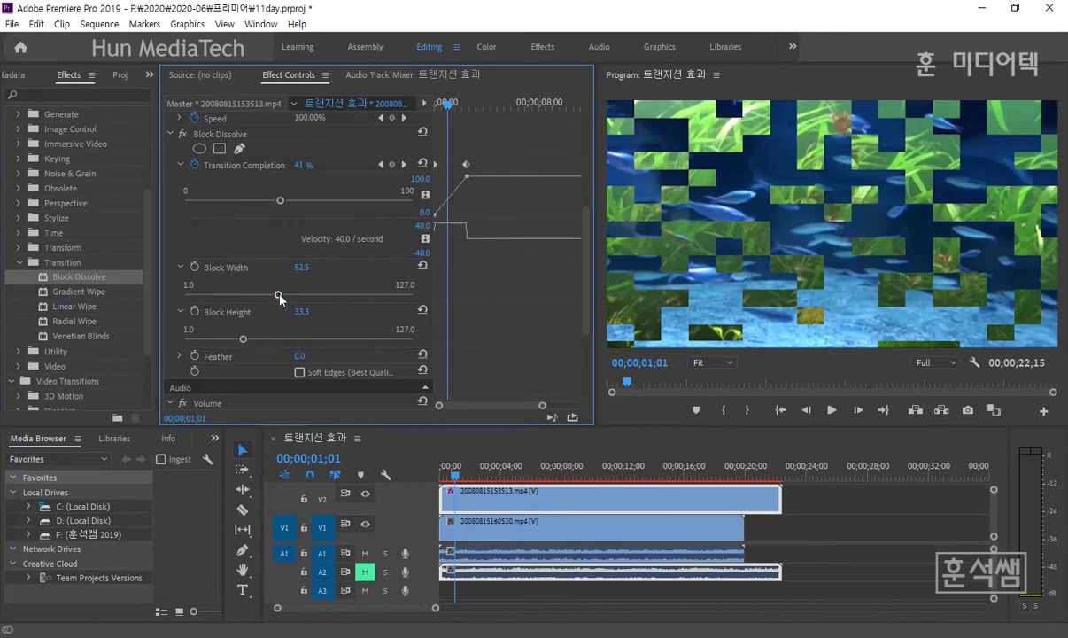
left_click_drag(242, 339, 225, 339)
left_click_drag(278, 296, 254, 294)
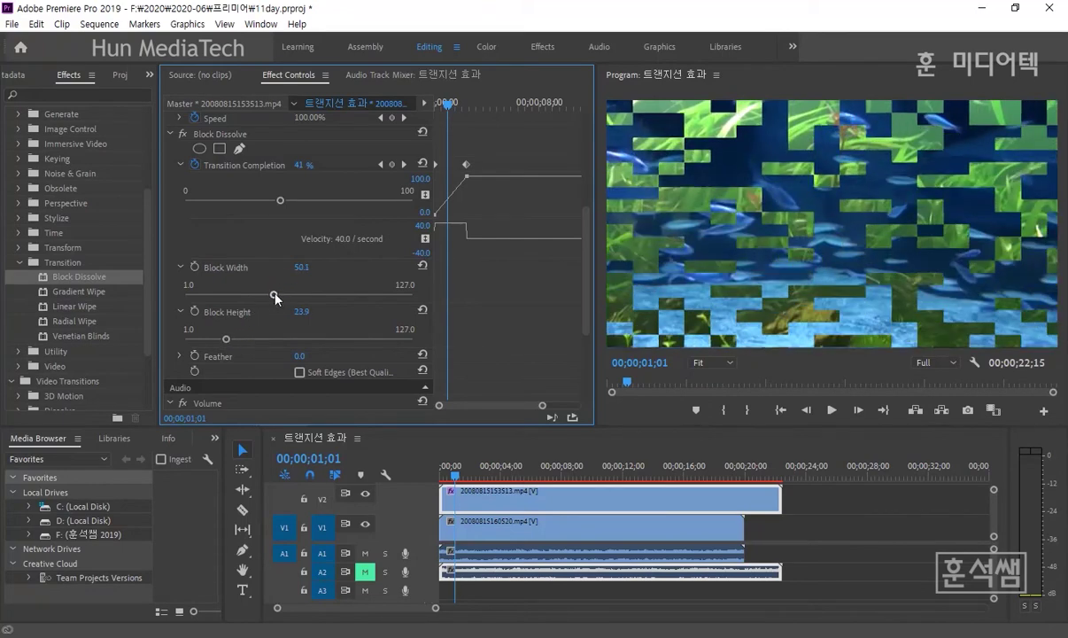
left_click(305, 266)
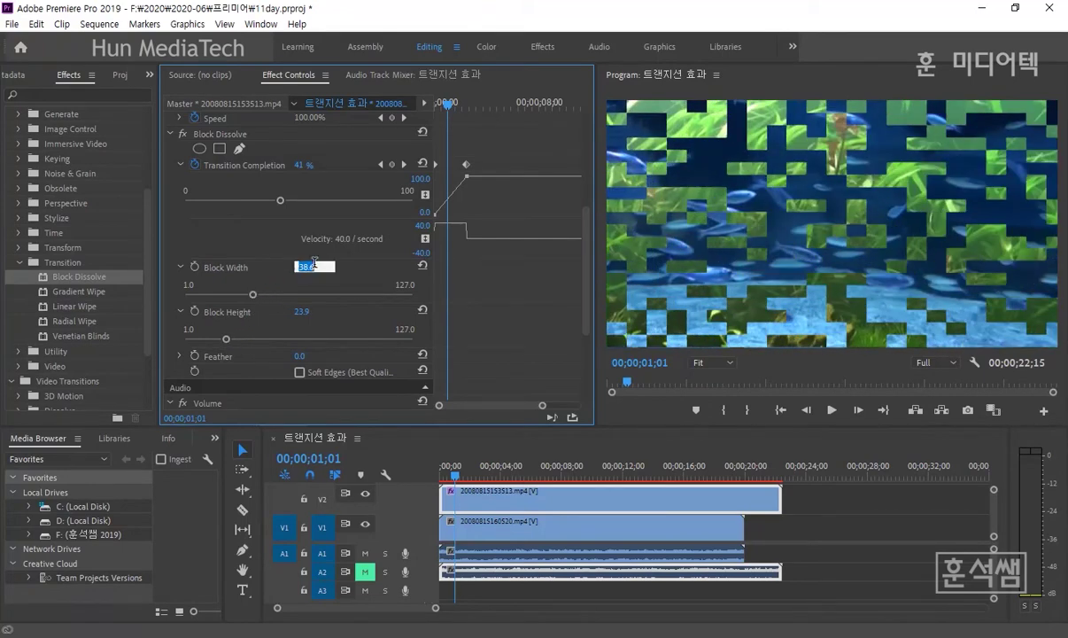
type("40")
key("Return")
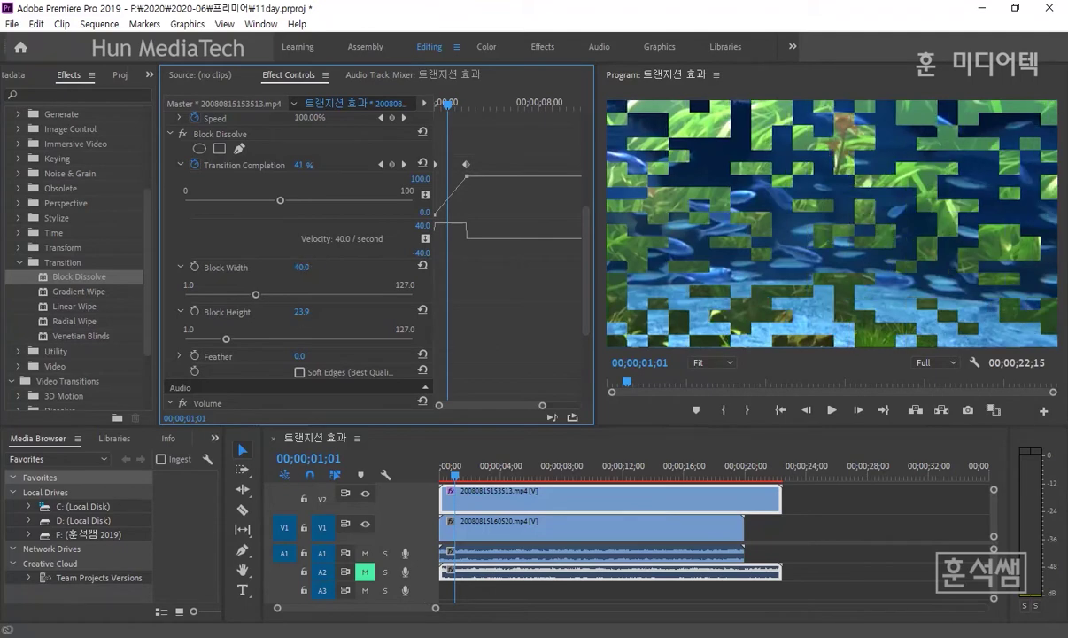
left_click(303, 312)
type("25")
key("Return")
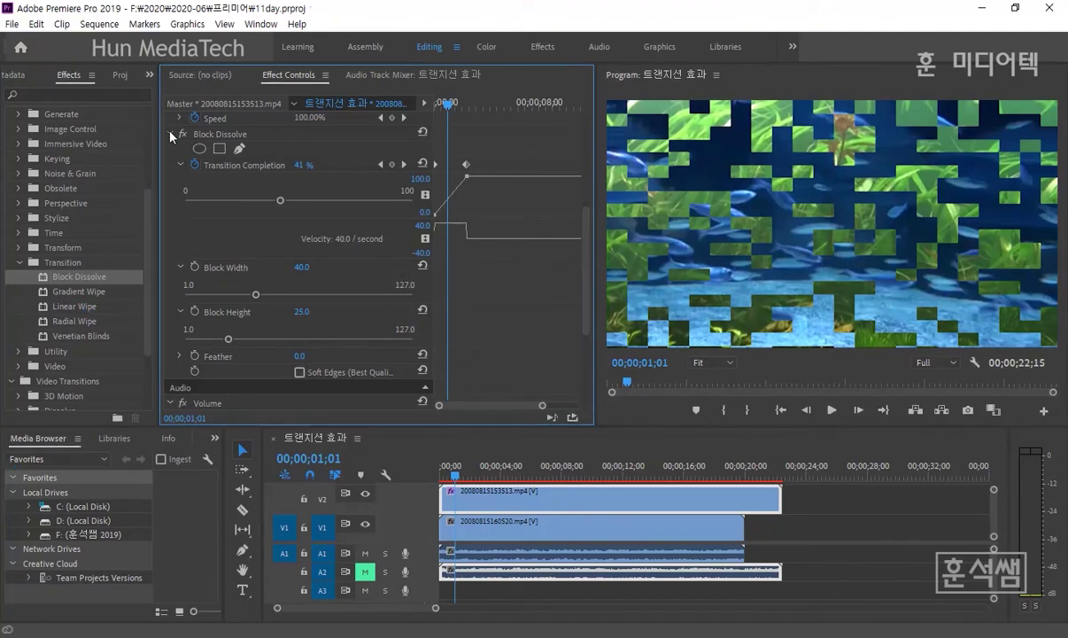
Disable the Block Dissolve effect with its fx toggle and collapse its settings
left_click(229, 136)
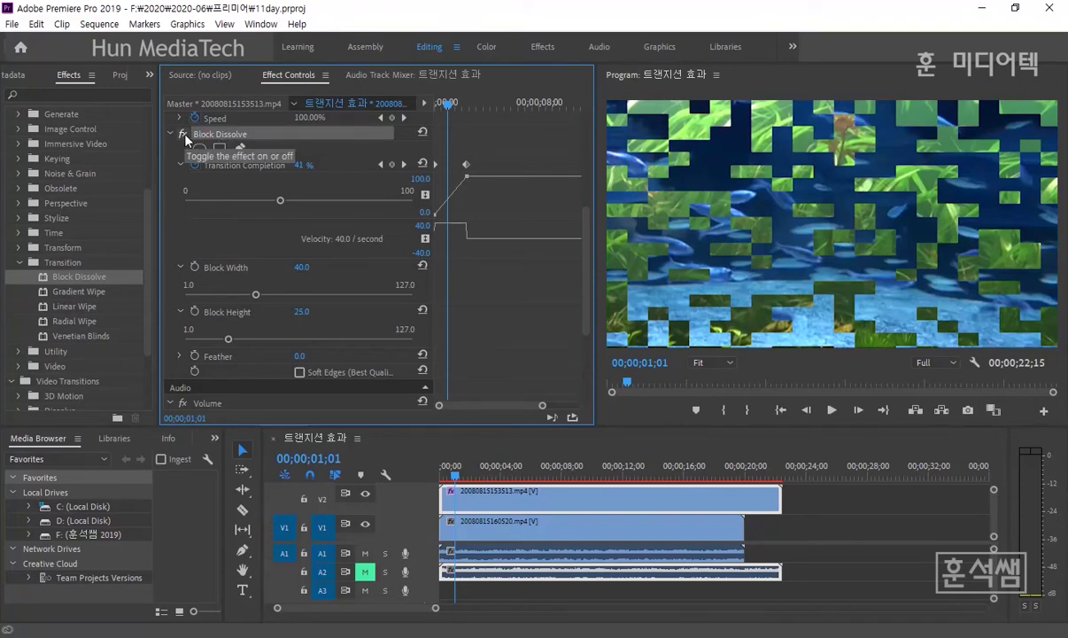
left_click(183, 135)
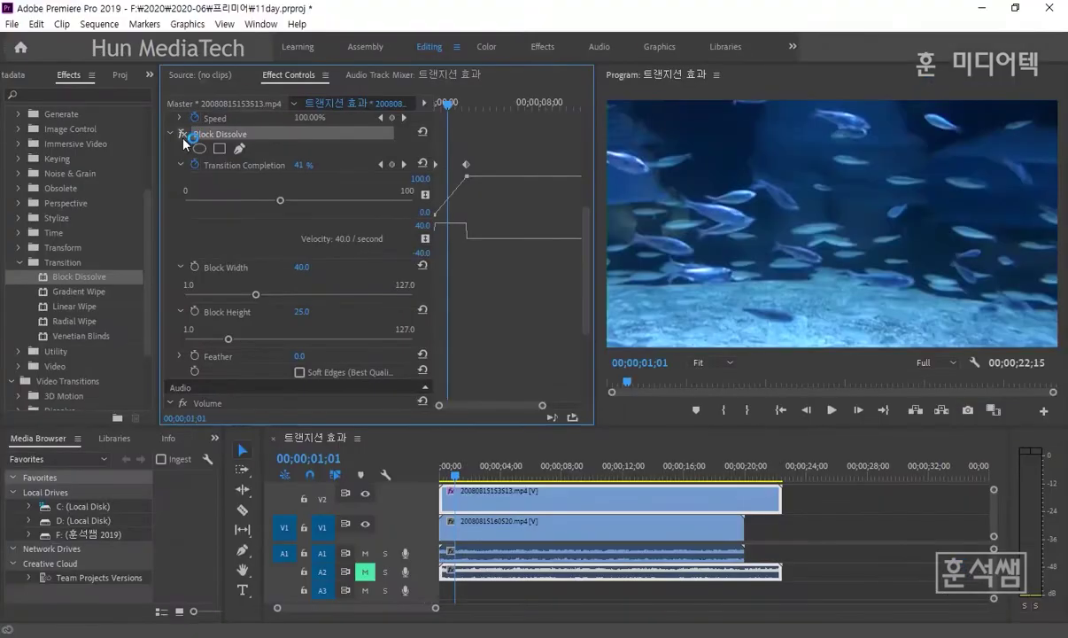
left_click(171, 133)
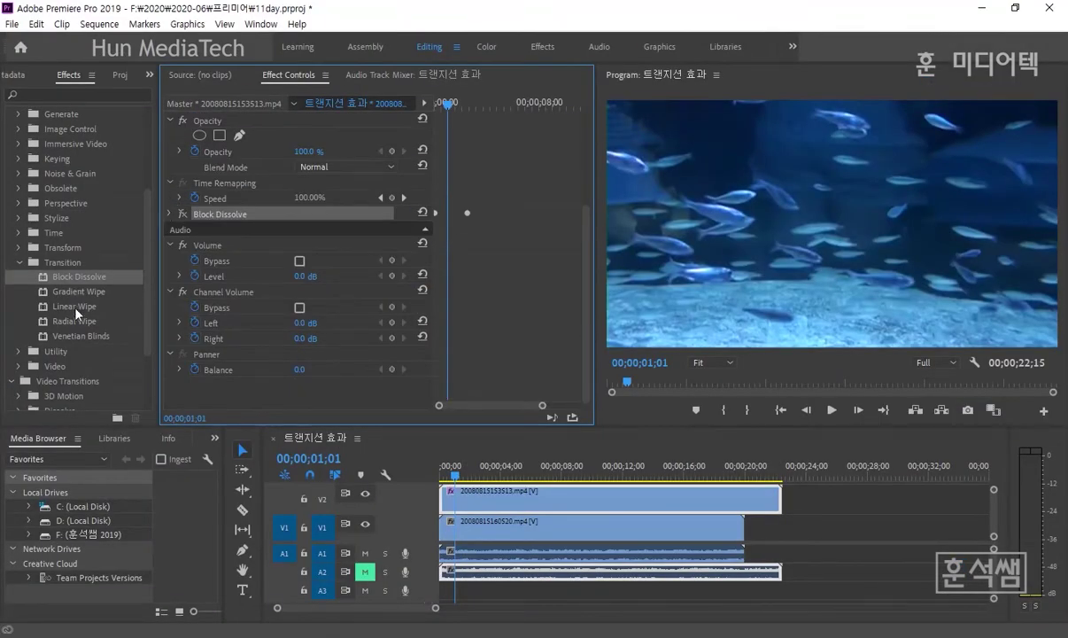
Add Linear Wipe to the fish clip on V2 and expand Transition Completion, leaving it at 0%
left_click_drag(75, 308, 223, 229)
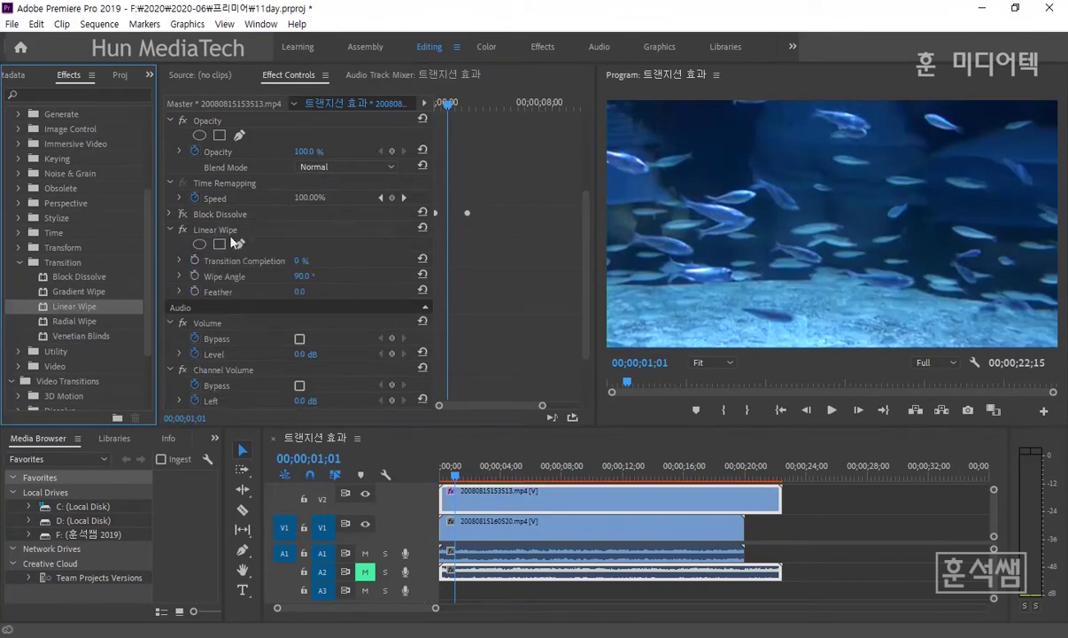
left_click(212, 230)
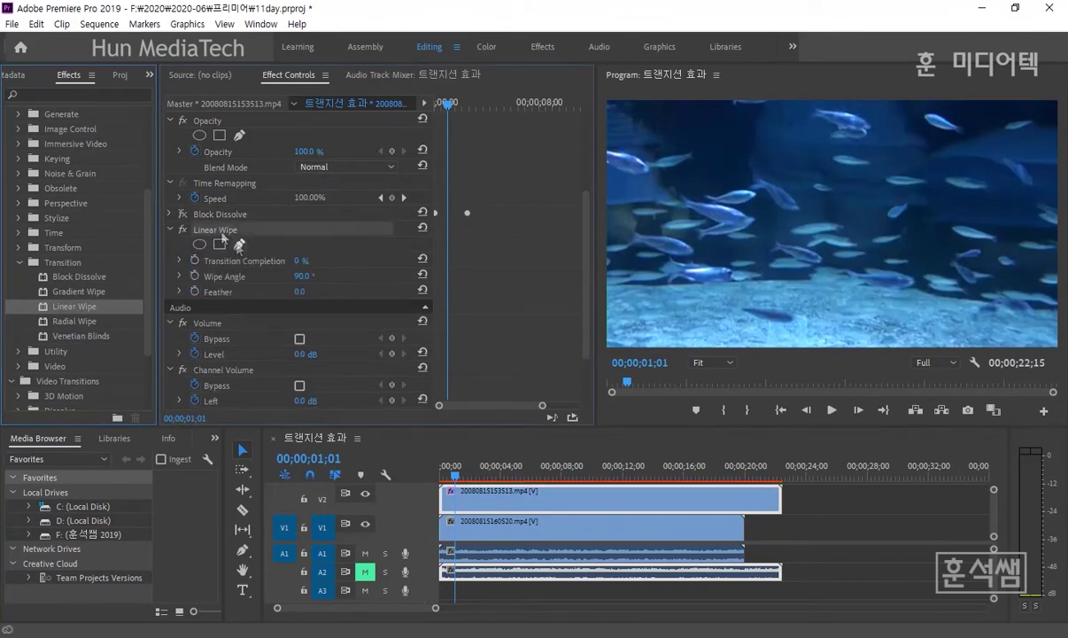
left_click(180, 260)
mouse_move(186, 289)
left_mouse_down()
mouse_move(256, 289)
mouse_move(195, 269)
mouse_move(410, 285)
mouse_move(315, 263)
mouse_move(166, 262)
left_mouse_up()
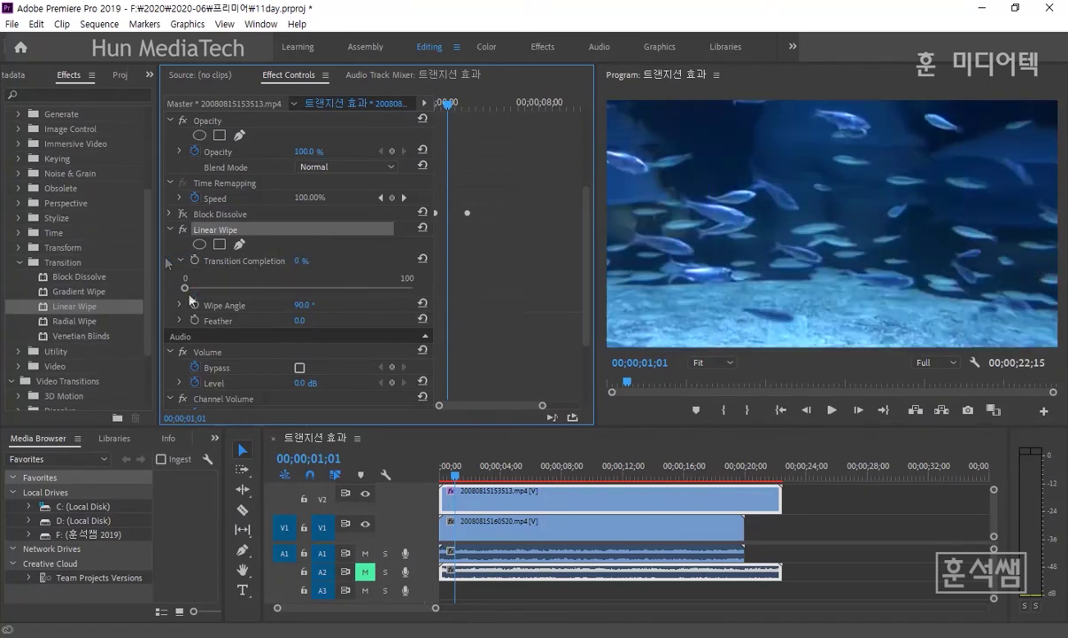
key("Home")
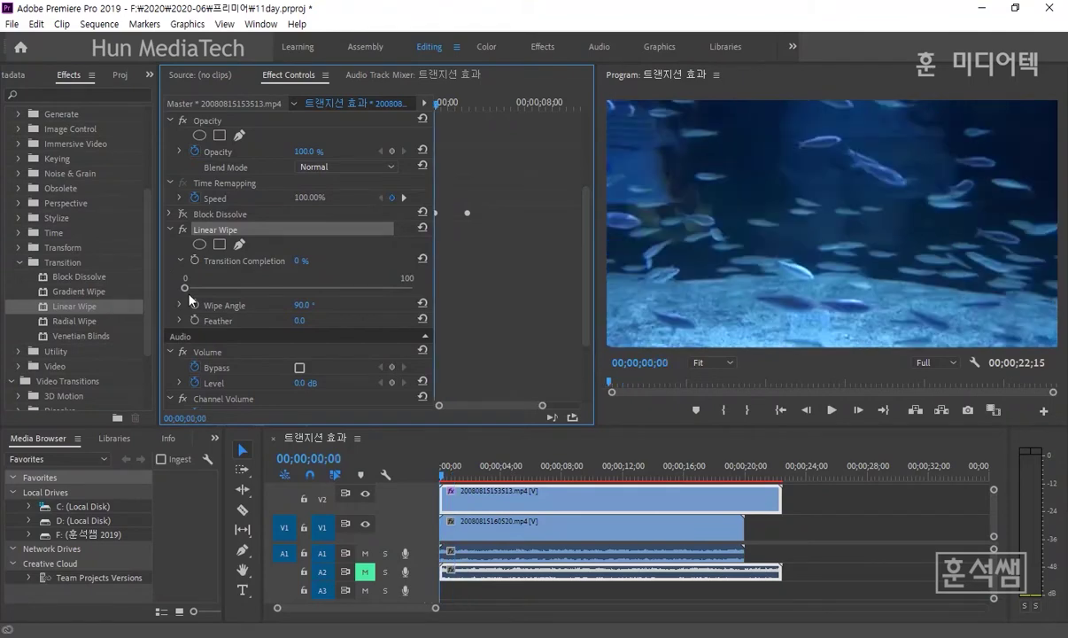
Keyframe Transition Completion from 0% at the start to 100% at 00;00;02;15
left_click(195, 260)
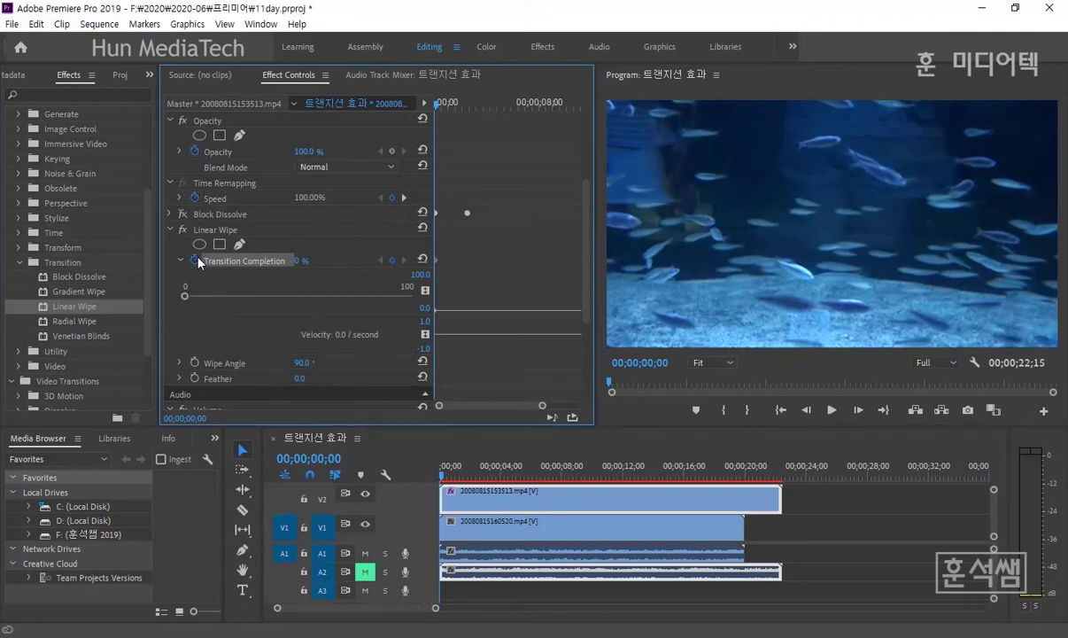
left_click(302, 460)
type("215")
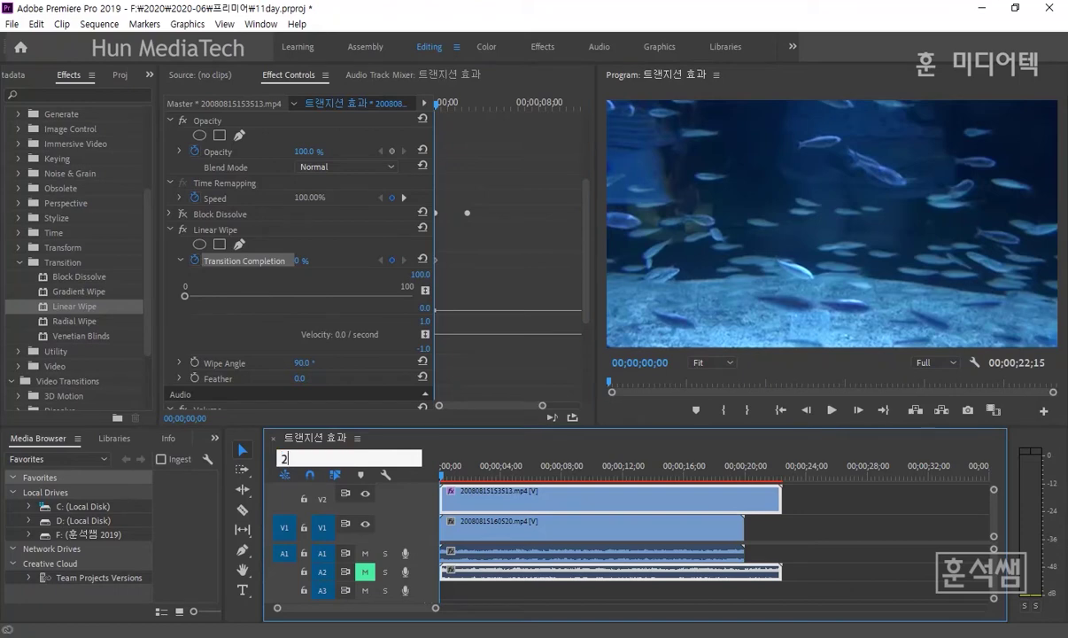
key("Return")
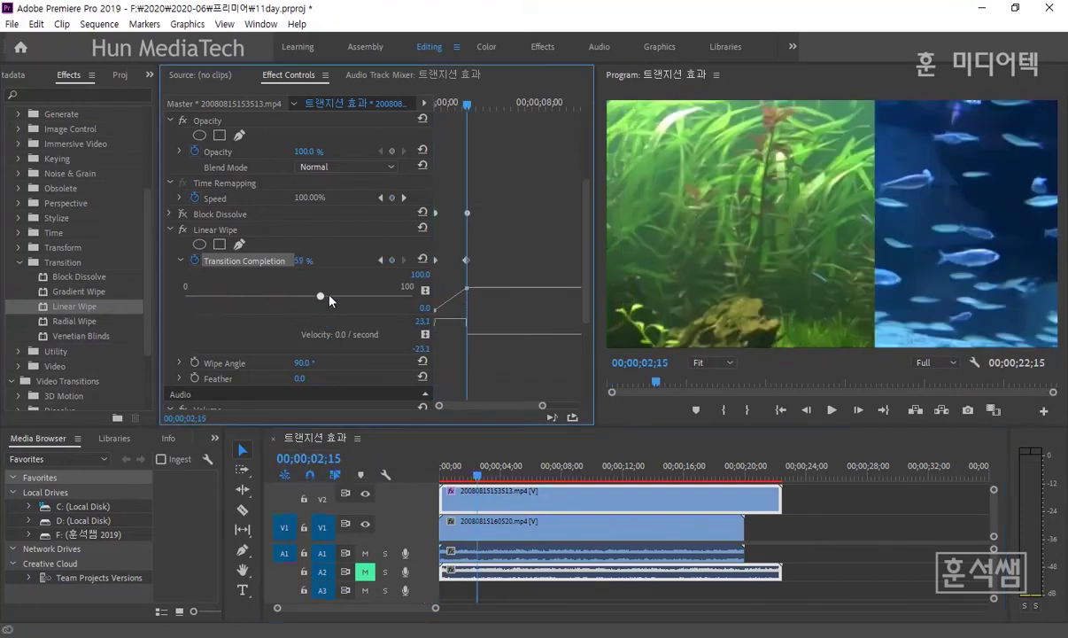
left_click_drag(222, 305, 435, 304)
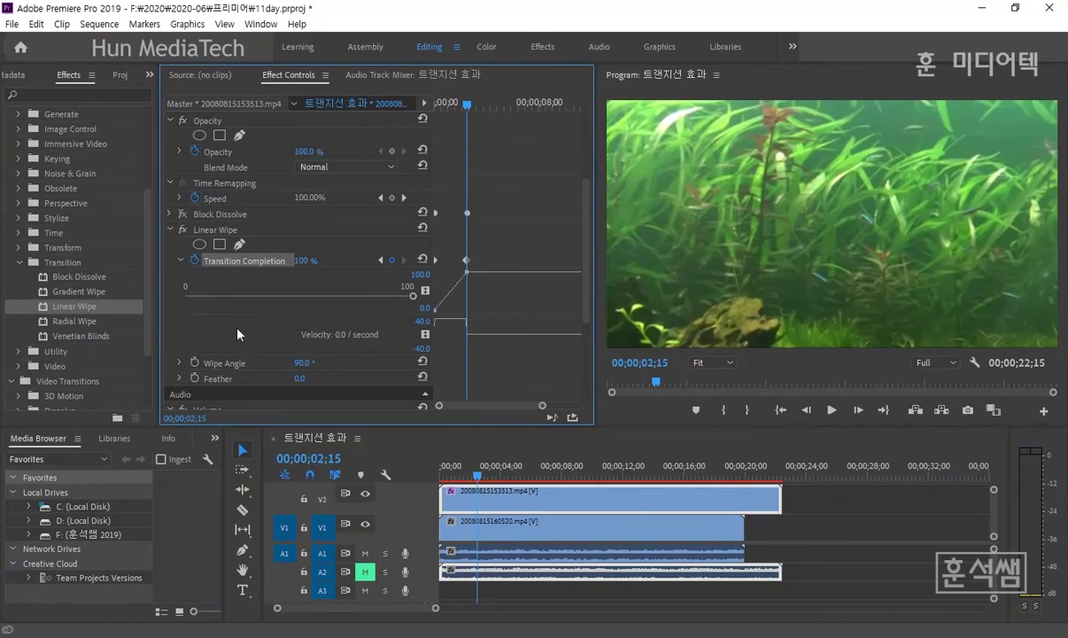
Preview the wipe, park the playhead mid-wipe, and expand the Wipe Angle setting
key("Home")
key("space")
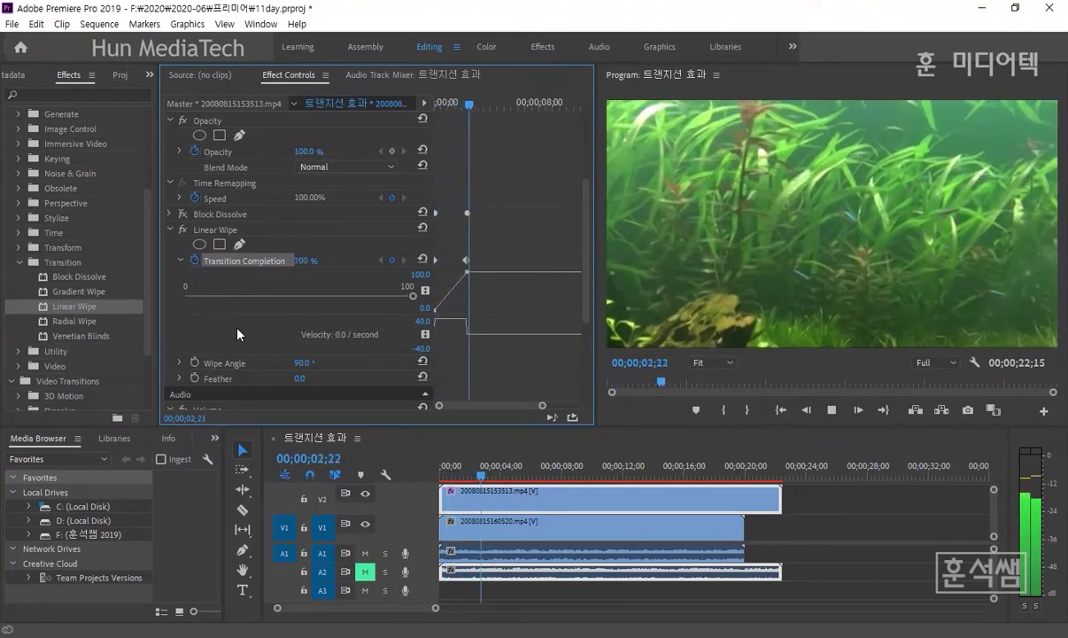
key("space")
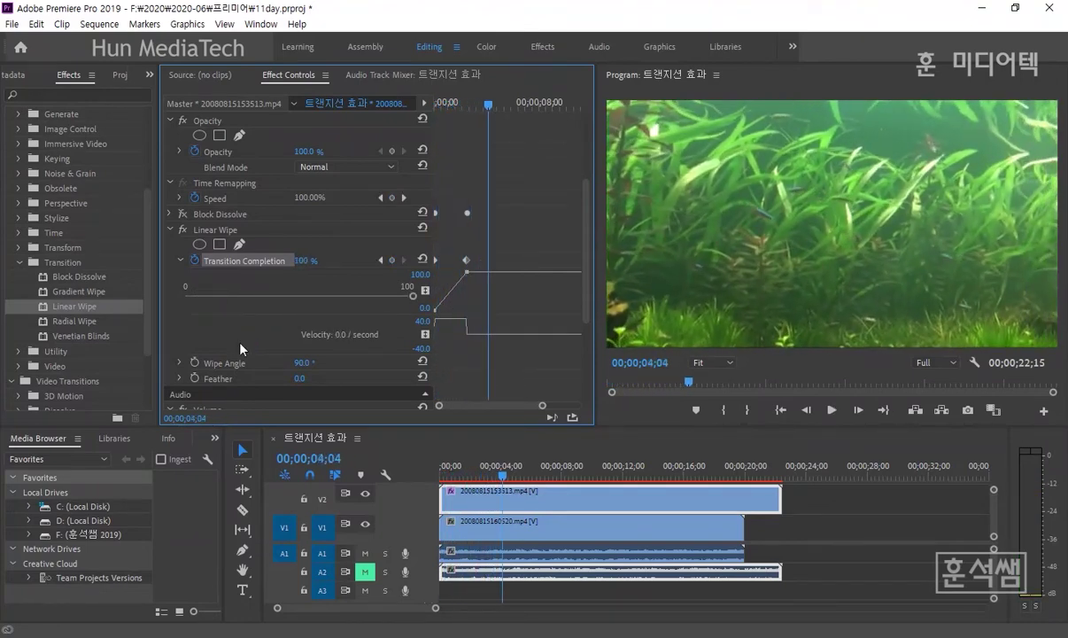
left_click(451, 105)
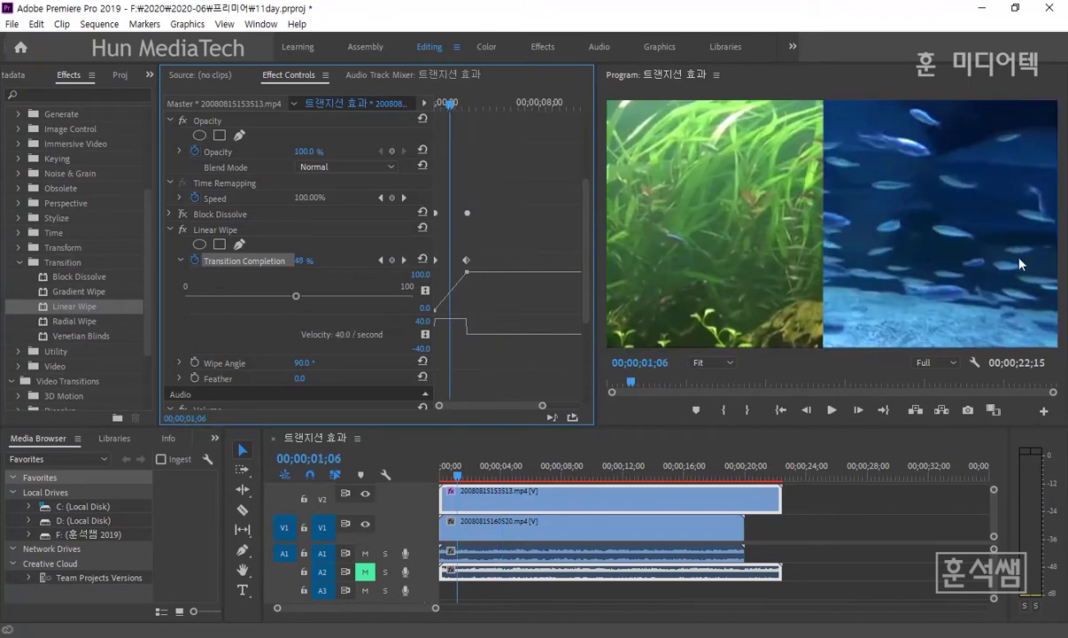
left_click(178, 379)
left_click(179, 363)
scroll(211, 347, "down", 1)
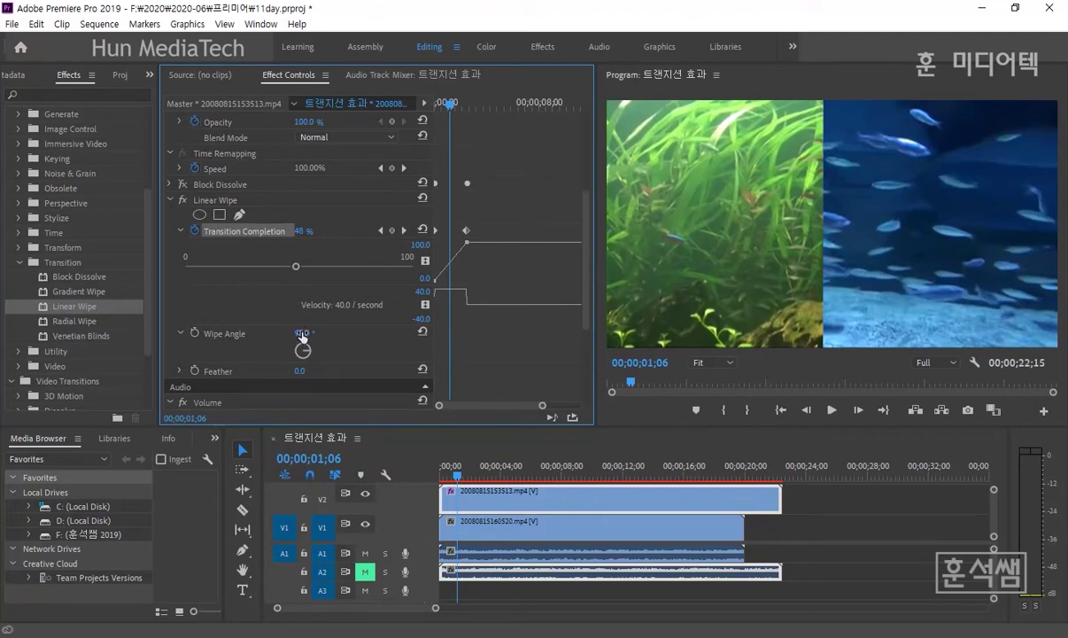
Change the Wipe Angle to 115°, then replay the diagonal wipe and return mid-wipe
mouse_move(302, 334)
left_mouse_down()
mouse_move(323, 334)
mouse_move(307, 334)
left_mouse_up()
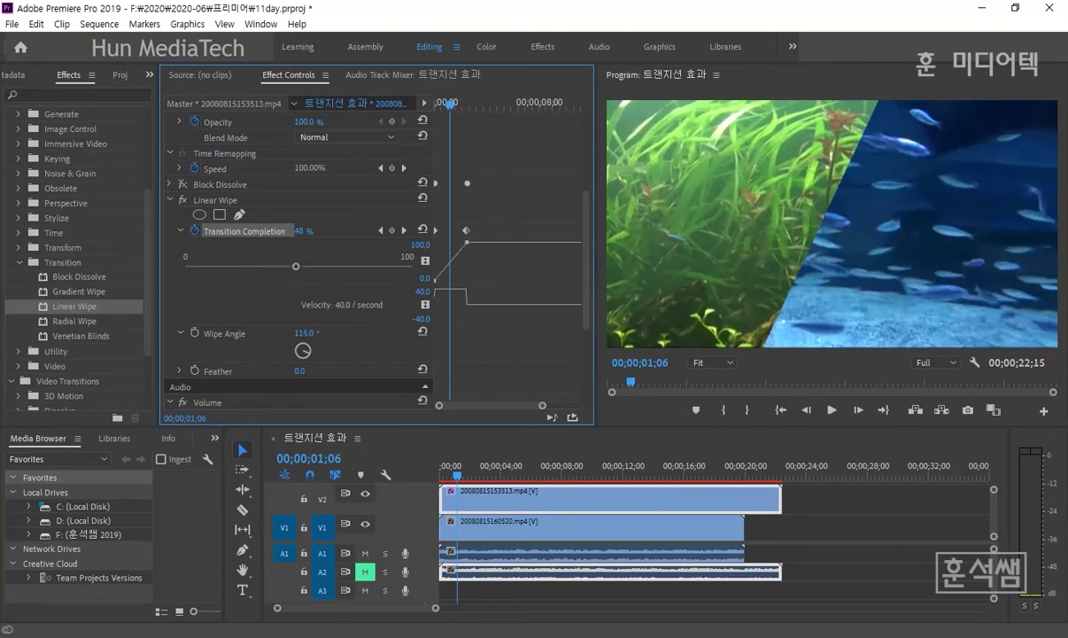
left_click(307, 333)
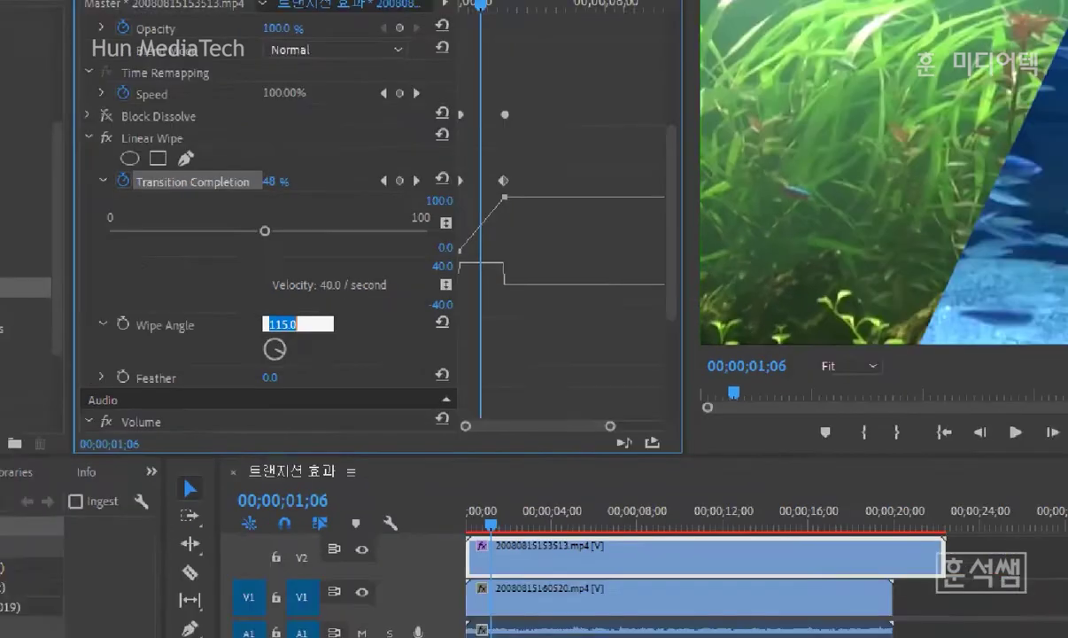
left_click(375, 361)
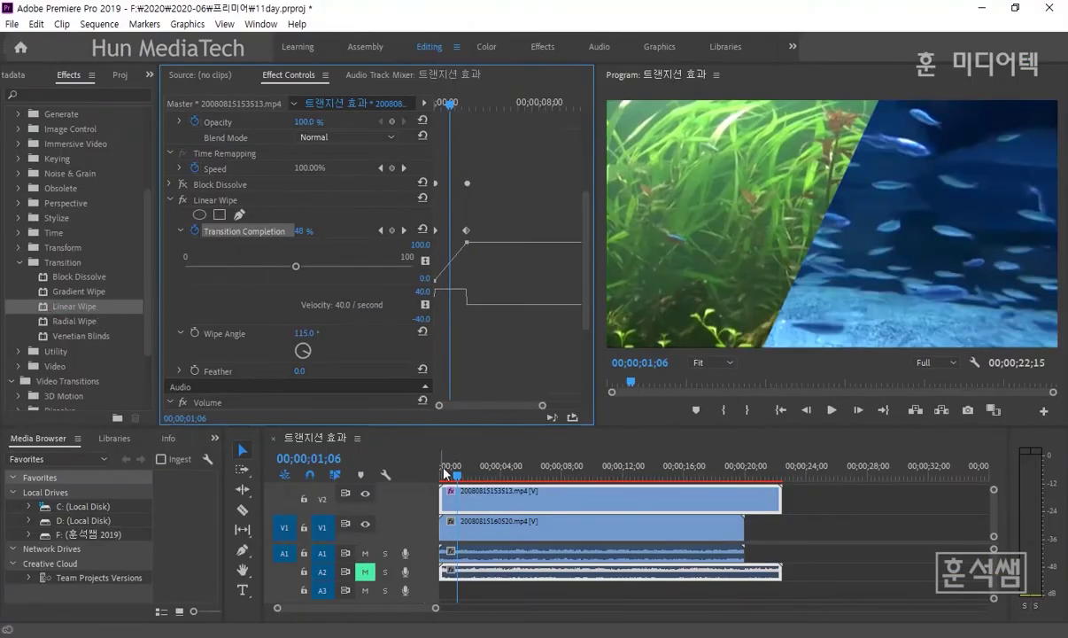
left_click_drag(445, 474, 440, 463)
key("space")
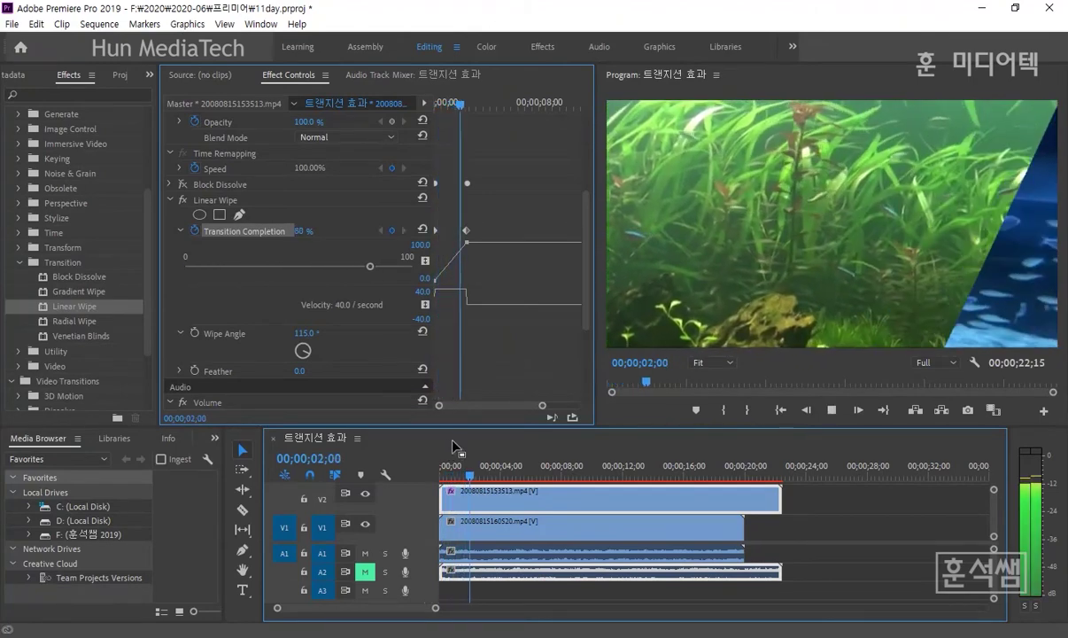
key("space")
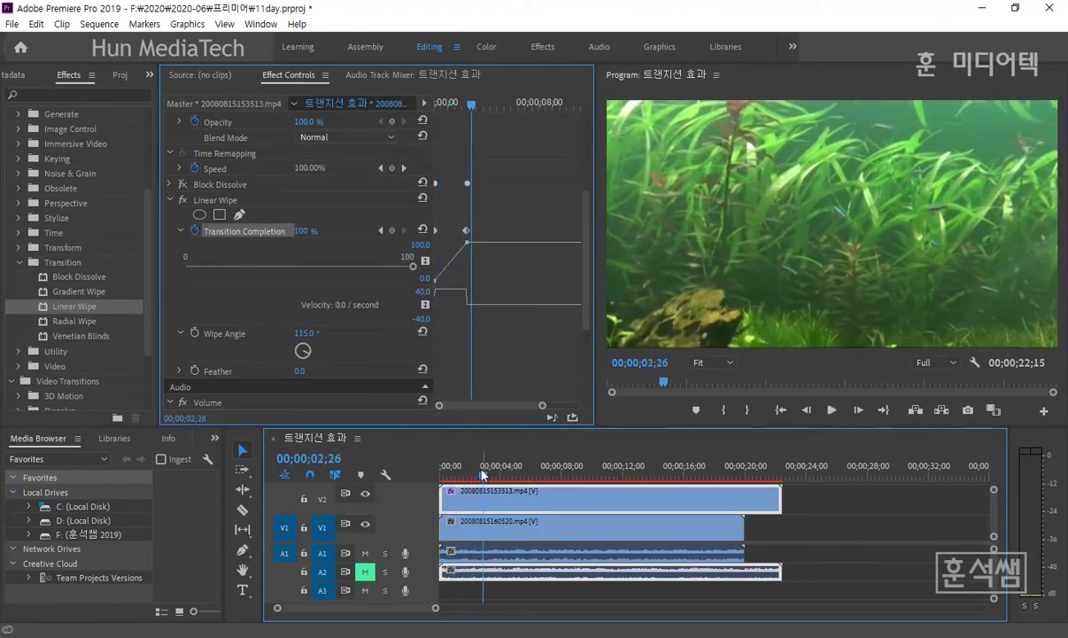
left_click_drag(483, 475, 461, 465)
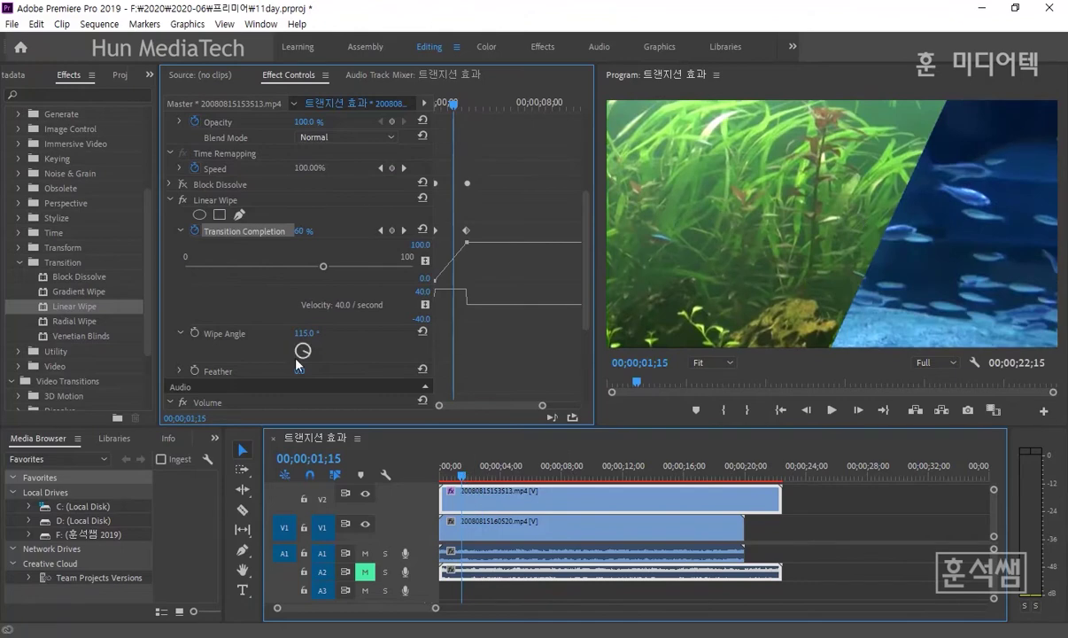
Feather the wipe edge to 60 and play the sequence to review it
left_click(181, 371)
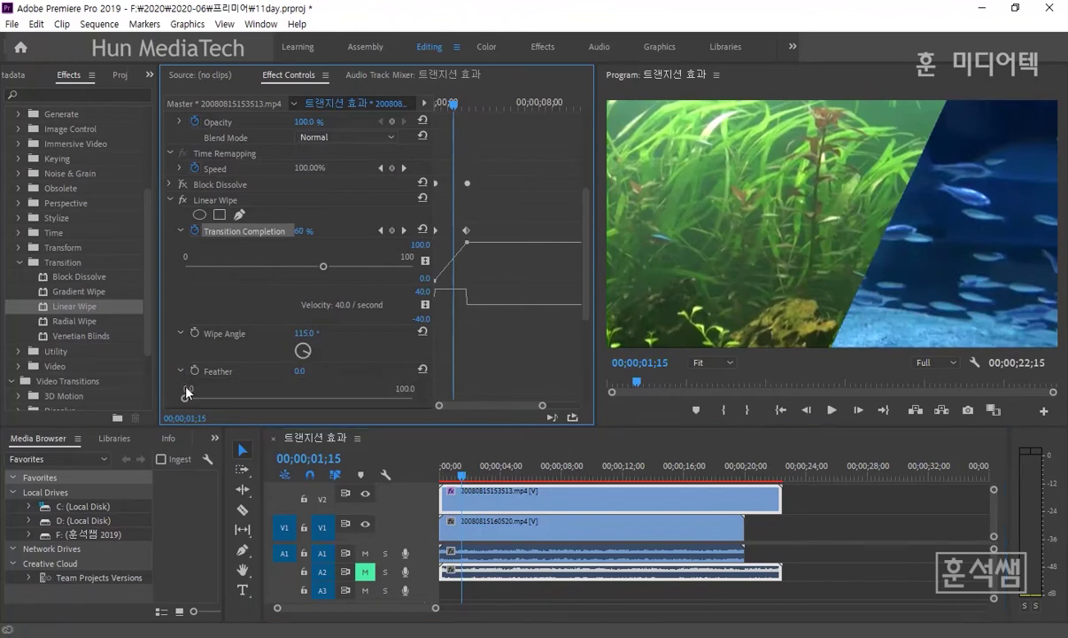
mouse_move(185, 398)
left_mouse_down()
mouse_move(339, 396)
mouse_move(295, 370)
left_mouse_up()
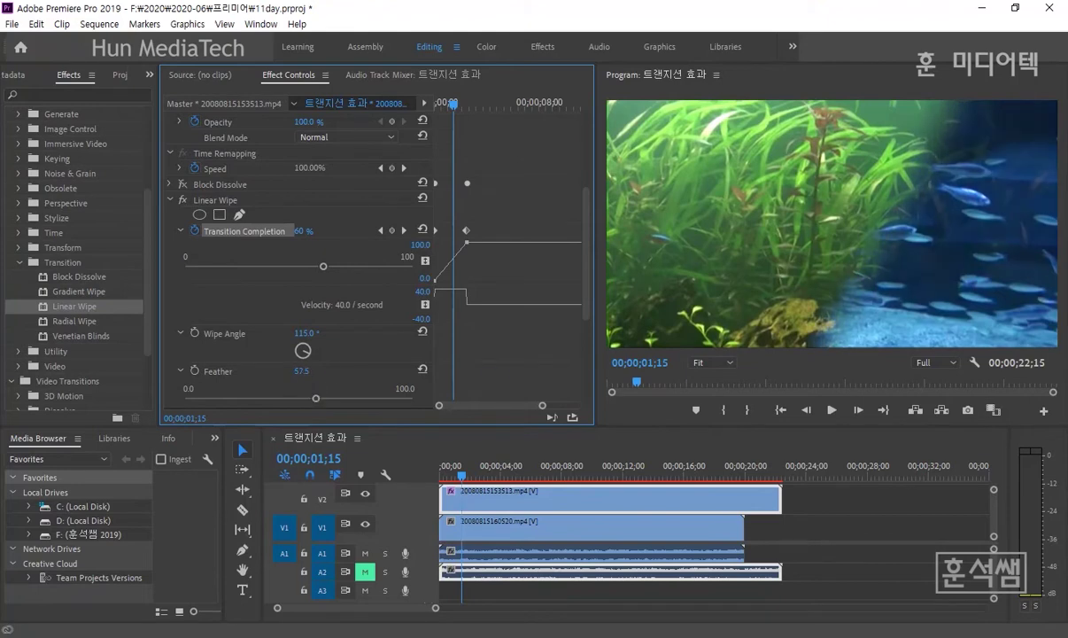
left_click(303, 371)
type("60")
key("Return")
key("Home")
key("space")
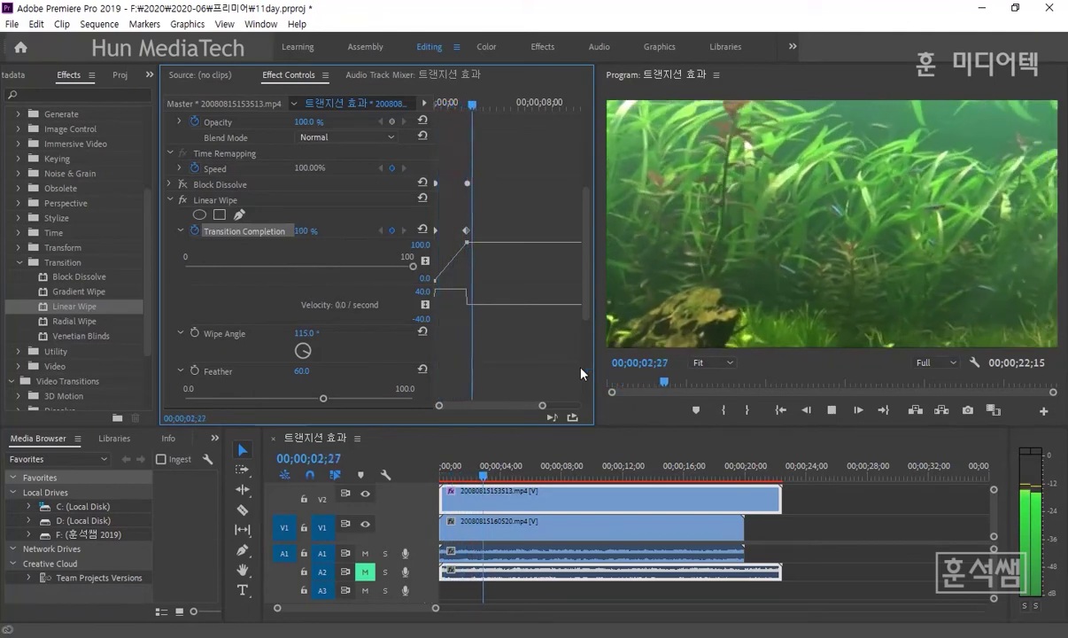
key("space")
left_click(461, 465)
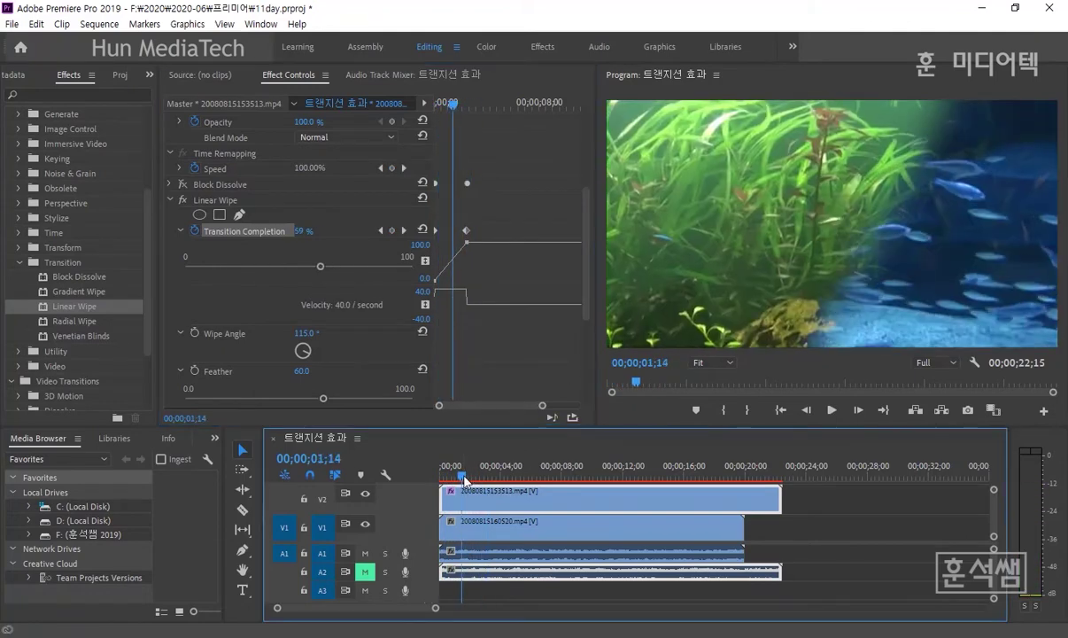
Settle on a Feather of 50, replay the wipe, and undo the last edit
mouse_move(324, 403)
left_mouse_down()
mouse_move(277, 407)
mouse_move(440, 407)
left_mouse_up()
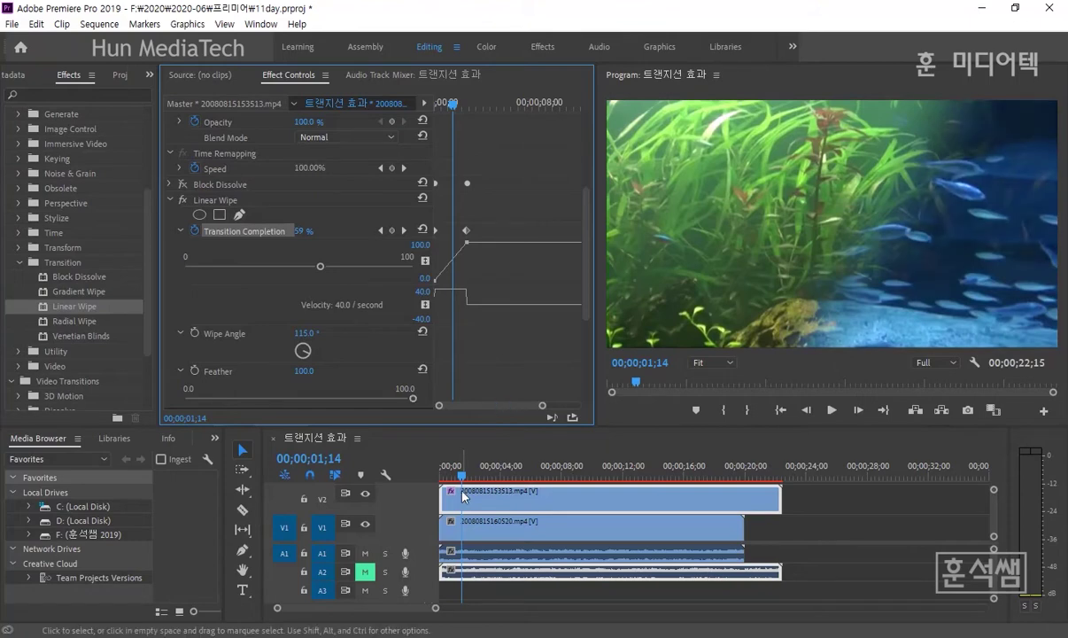
left_click_drag(463, 475, 455, 476)
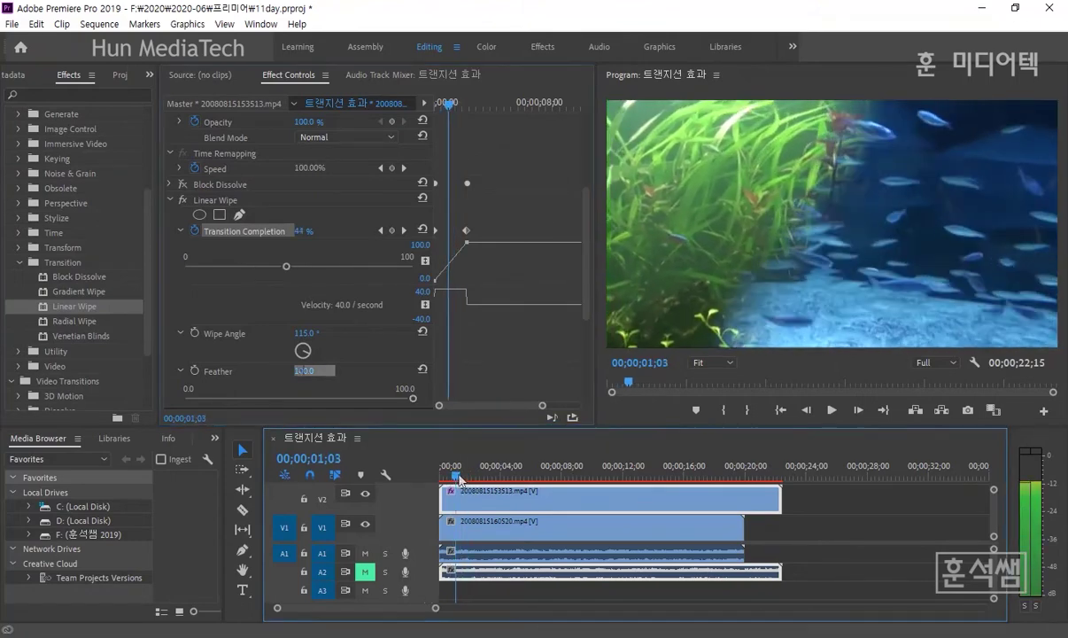
left_click(304, 372)
type("50")
key("Return")
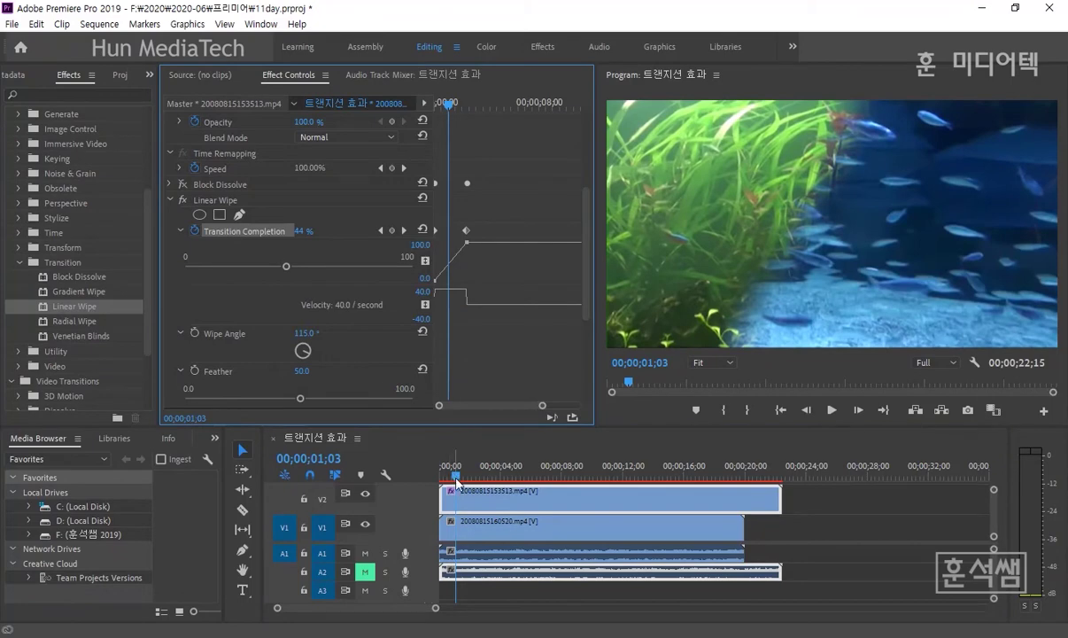
left_click(455, 482)
key("space")
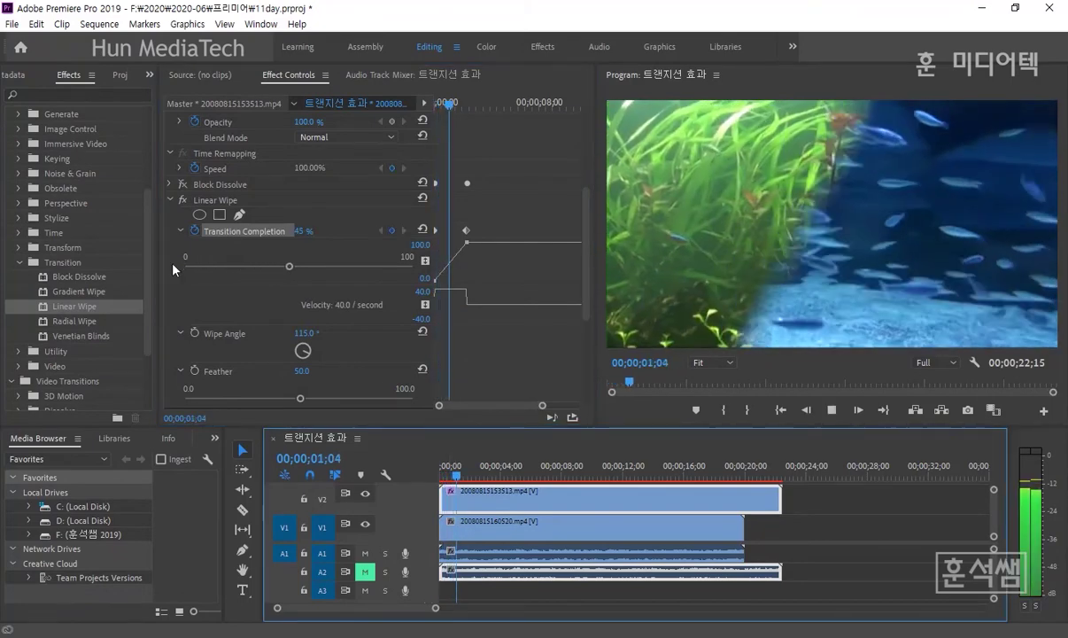
key("space")
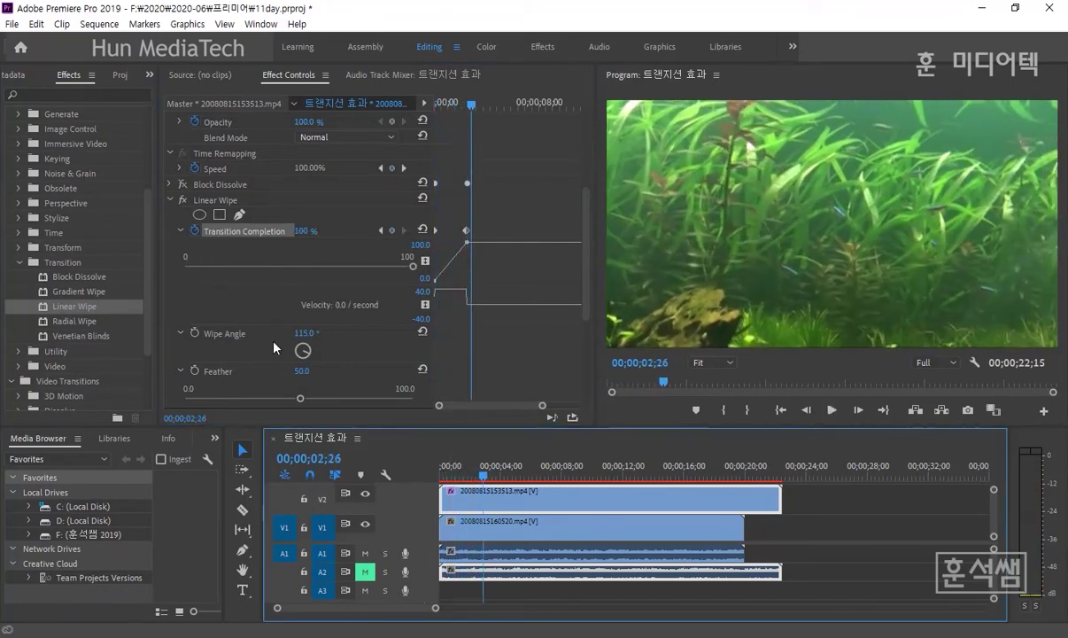
key("ctrl+z")
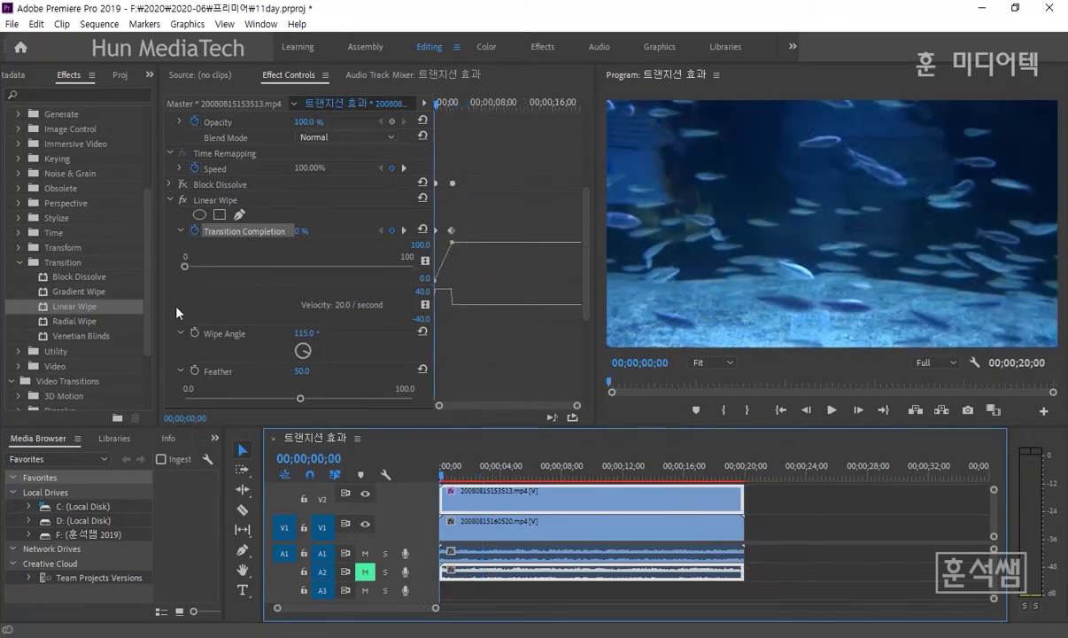
Save the project, enlarge the timeline to reveal V3, and pick the Type Tool
key("ctrl+s")
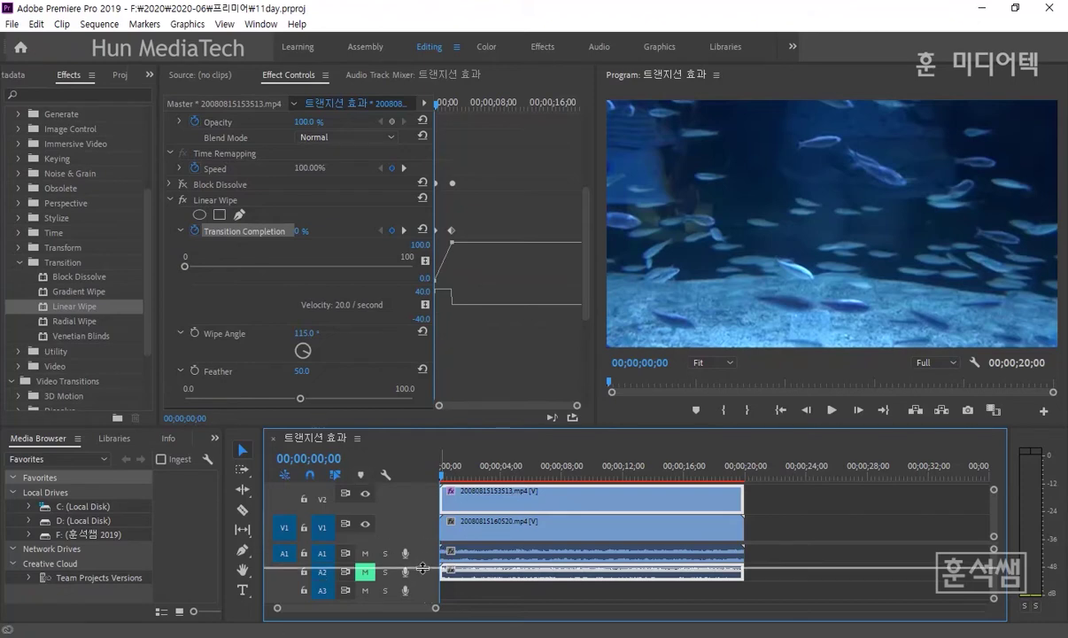
scroll(400, 528, "up", 2)
left_click_drag(477, 428, 466, 410)
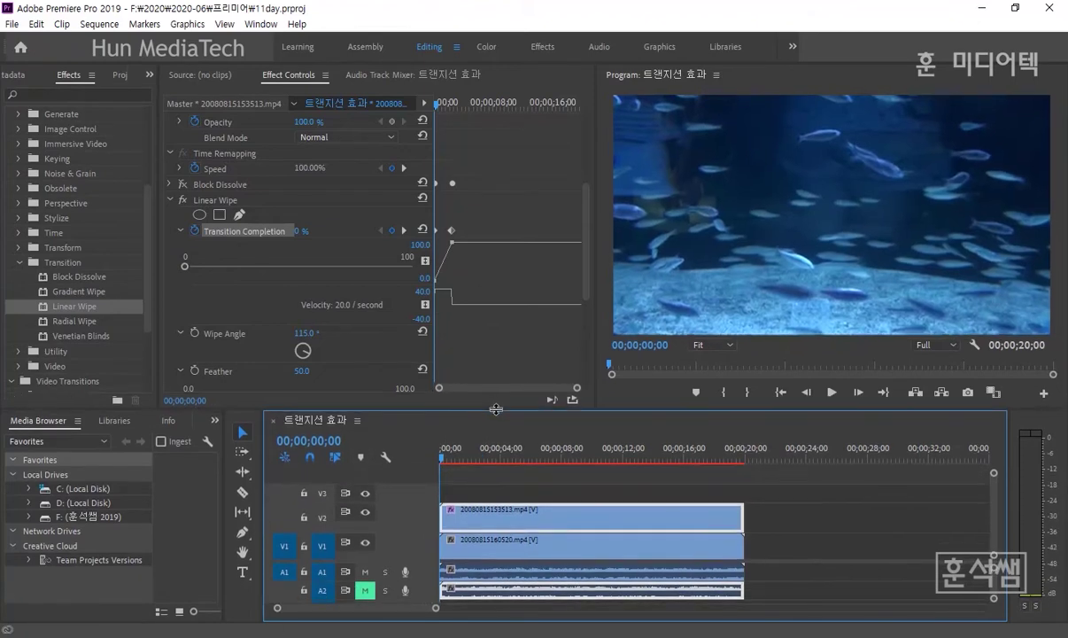
left_click(244, 572)
left_click(246, 573)
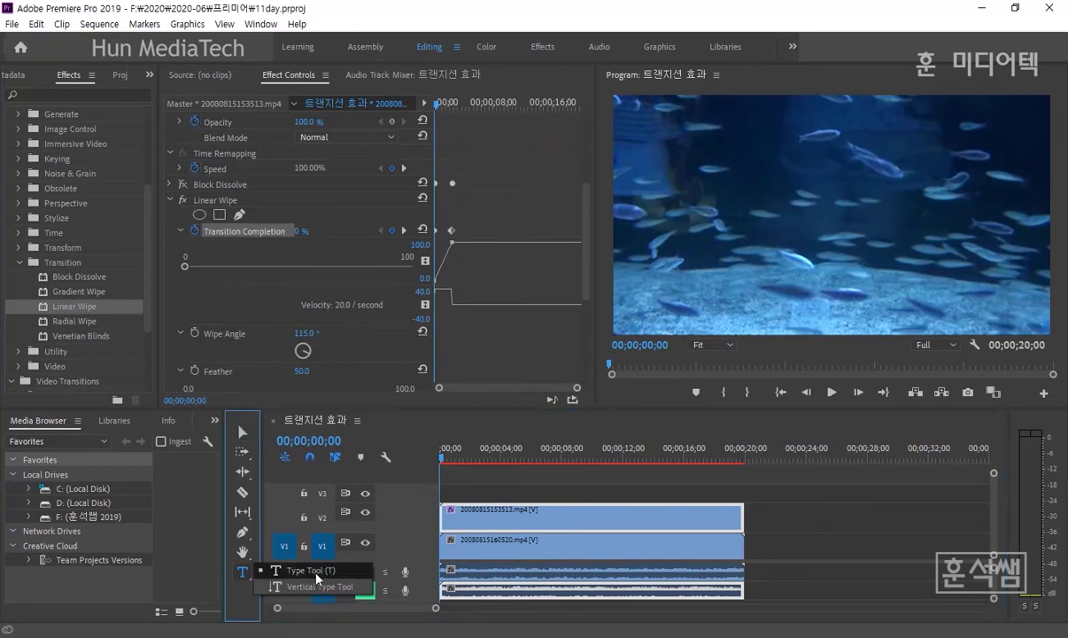
Type the title 'Coex Aquarium' in the Program monitor, correcting typos along the way
left_click(698, 221)
type("ㄴㅇㄹㄴㅇㄹ")
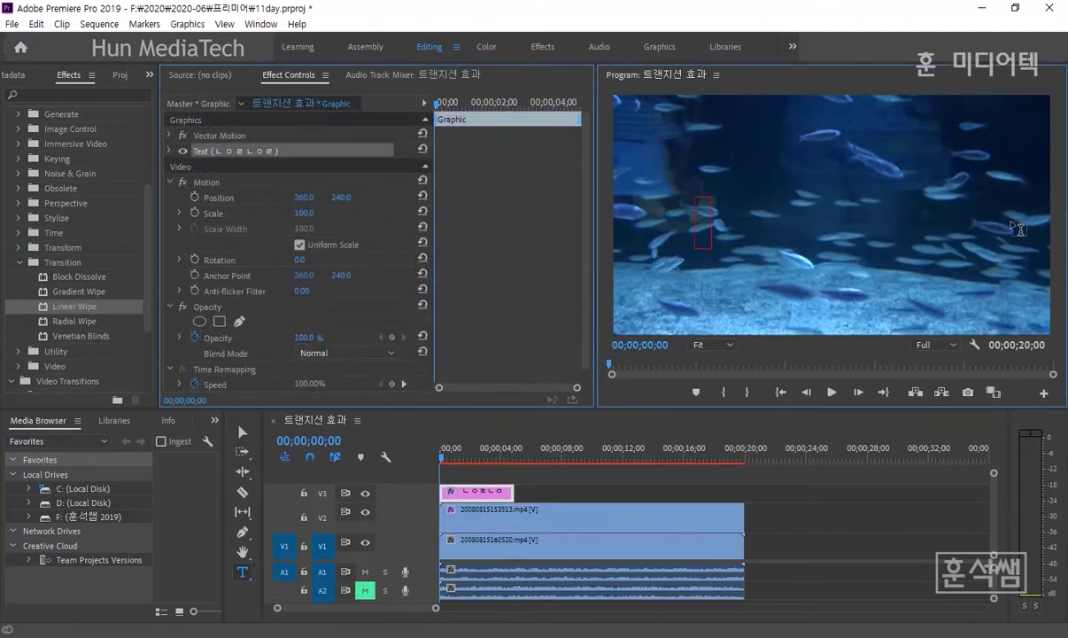
type("COE")
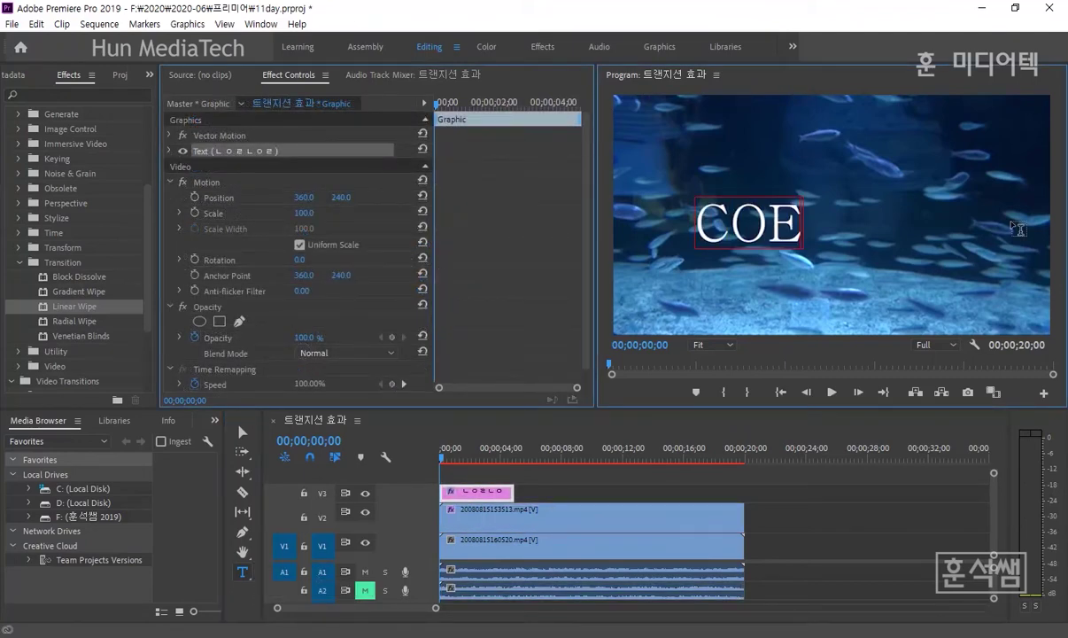
key("BackSpace")
key("BackSpace")
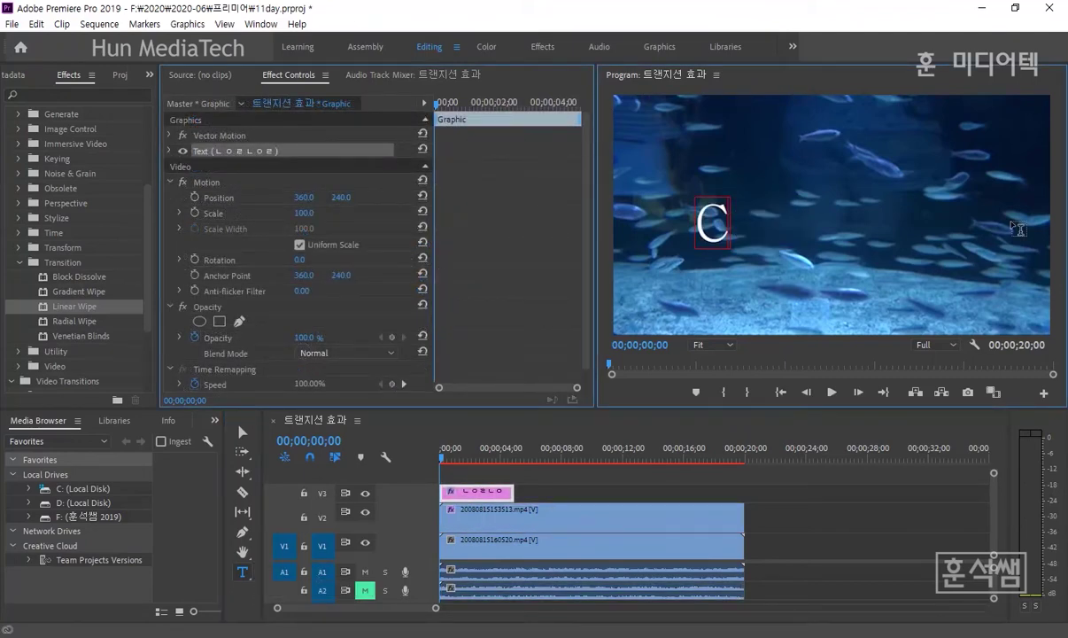
type("e")
key("BackSpace")
type("oex")
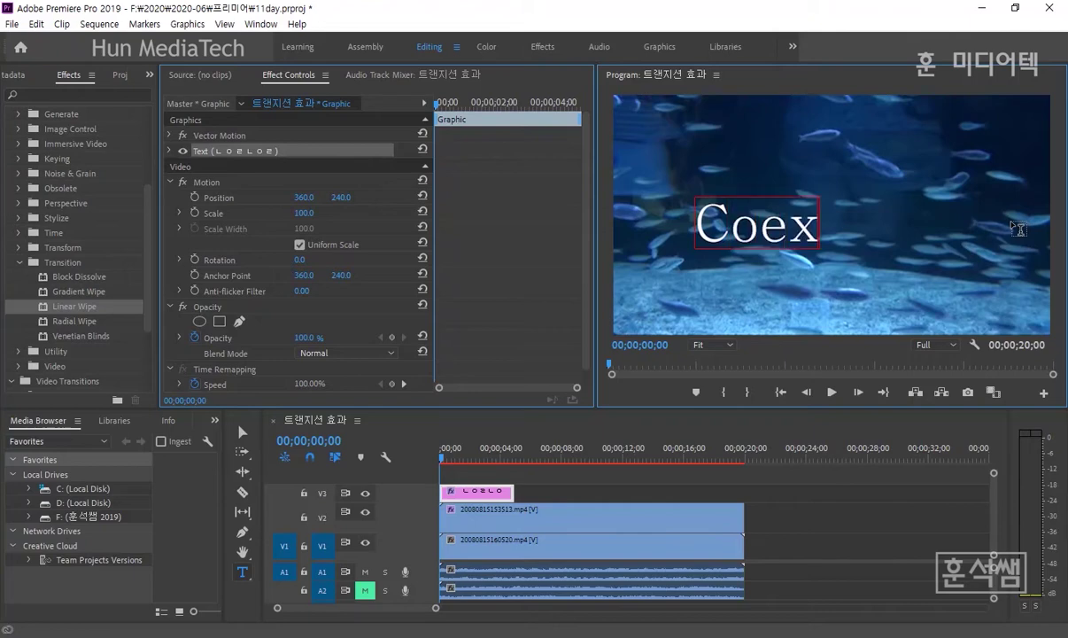
type(" a")
key("BackSpace")
type("A")
type("quariu")
key("BackSpace")
type("i")
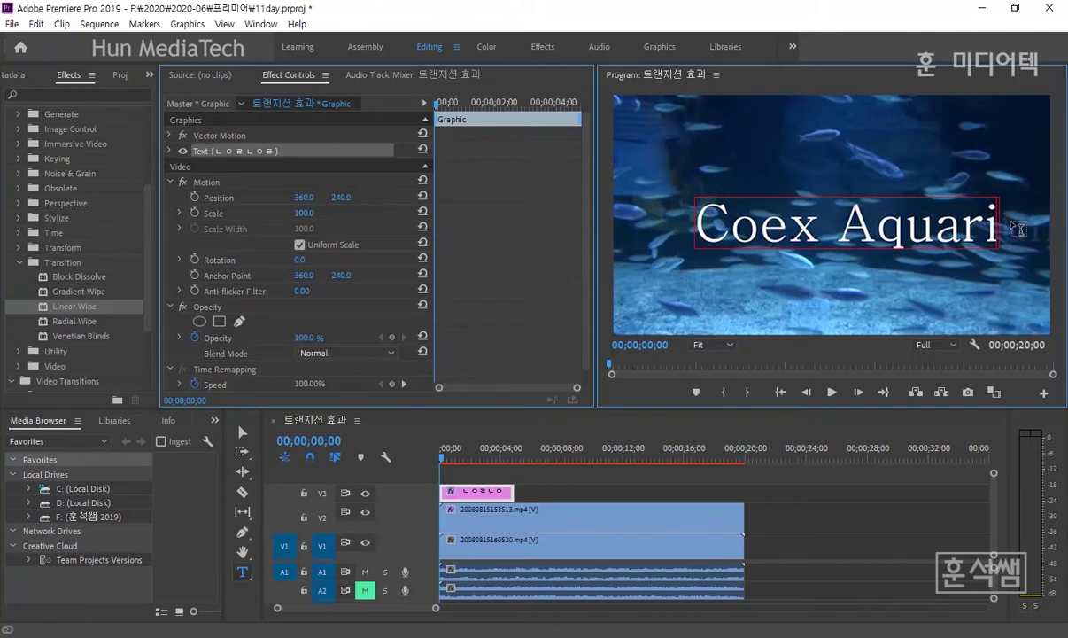
type("um")
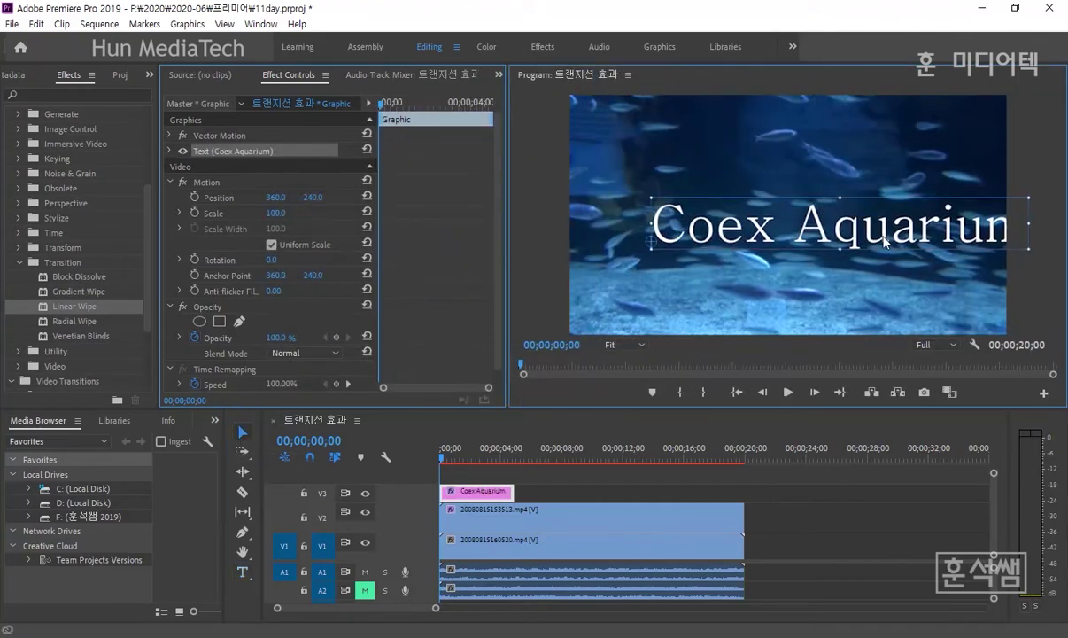
Shift the title left to fit the frame and enable a stroke outline on the text
left_click_drag(877, 235, 840, 233)
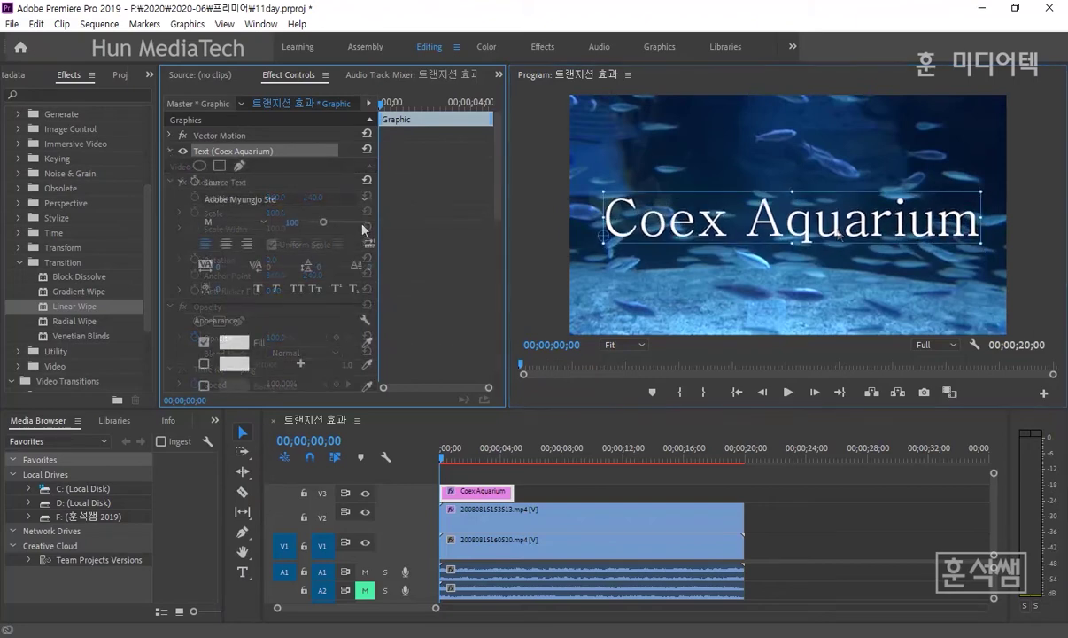
left_click_drag(378, 217, 434, 217)
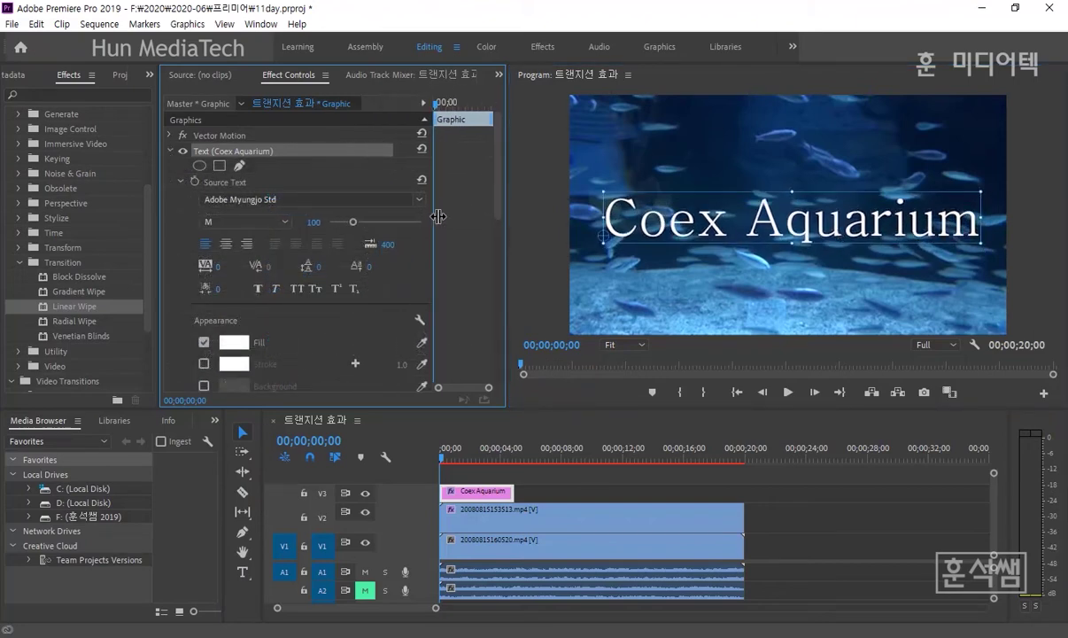
left_click(231, 347)
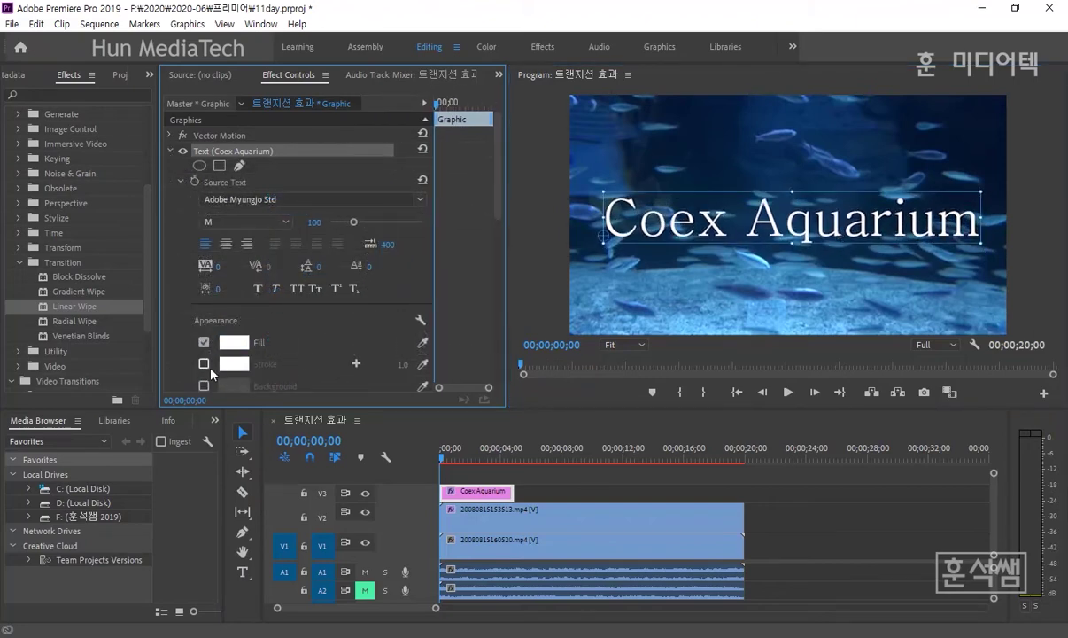
left_click(204, 363)
scroll(179, 367, "down", 2)
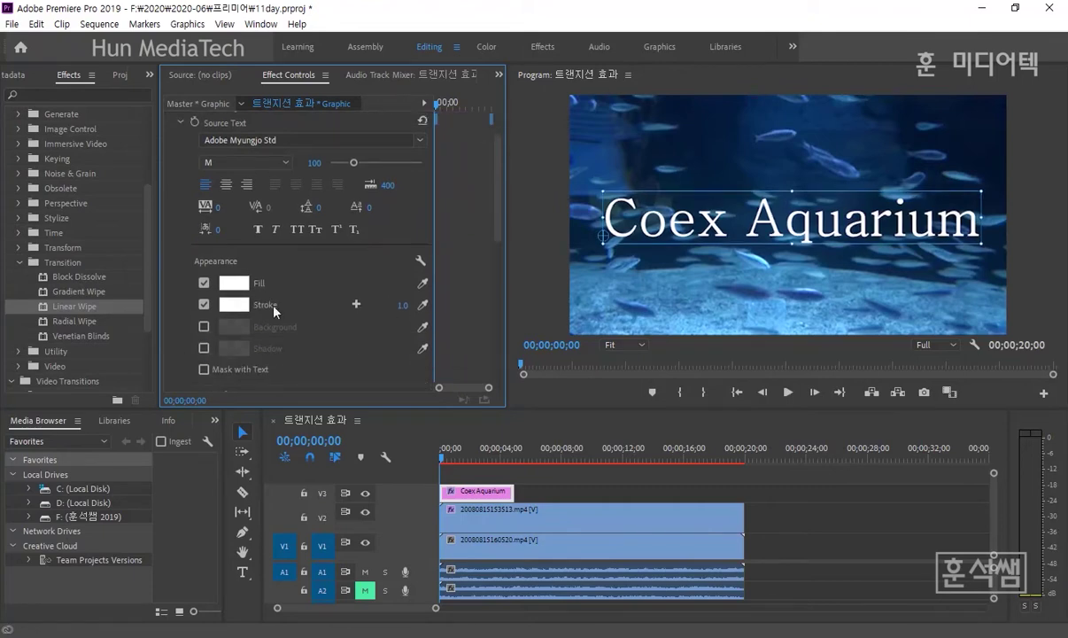
Give the outline a bright blue colour (#254AE9) and a stroke width of 24
left_click(234, 305)
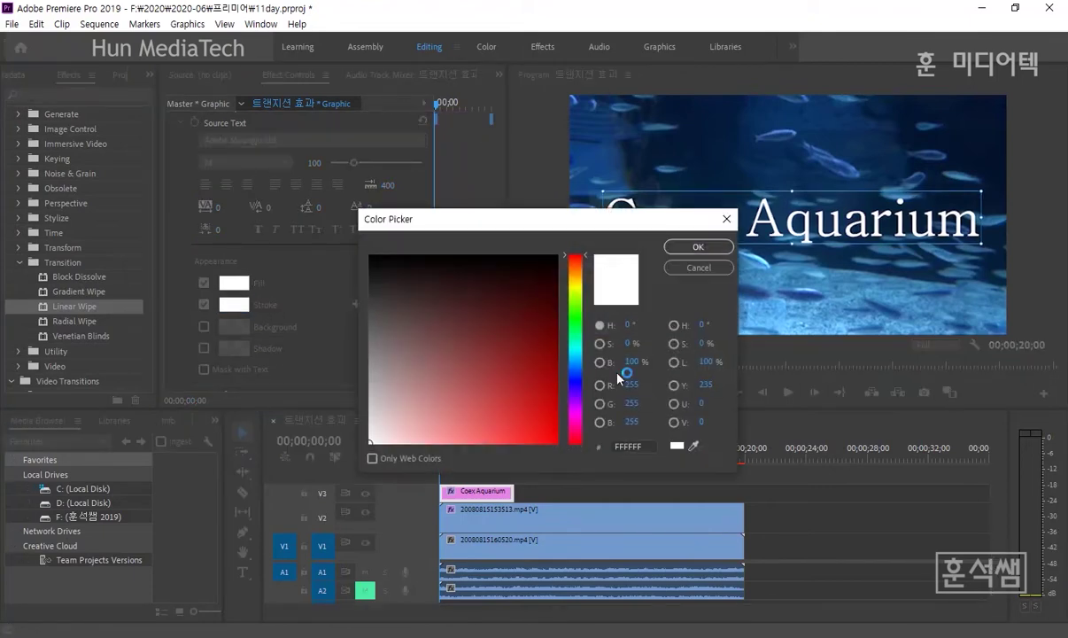
left_click(578, 380)
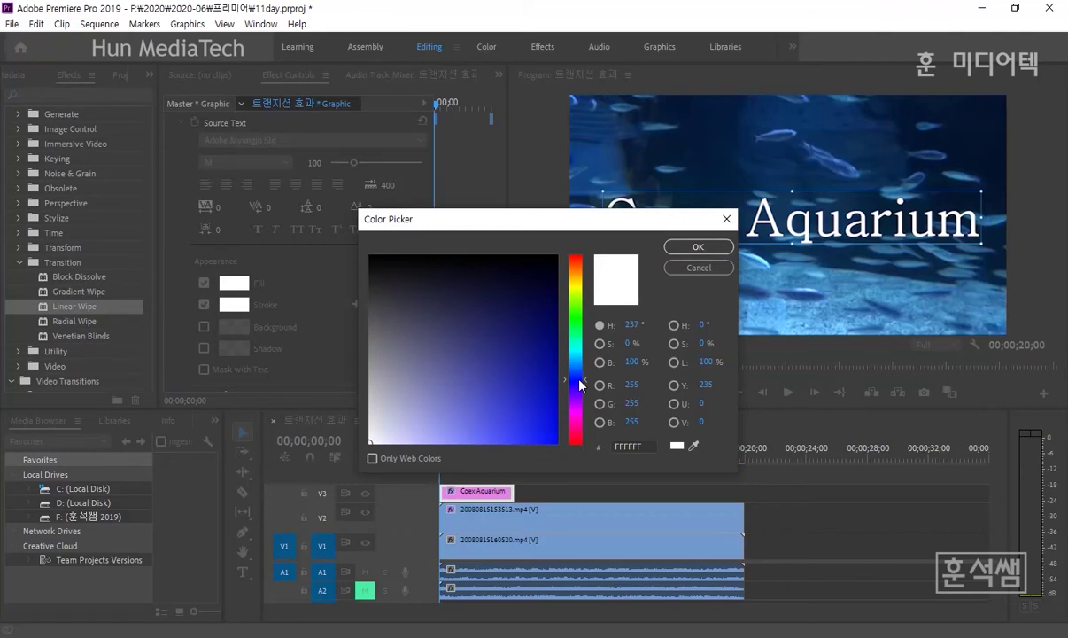
left_click(485, 352)
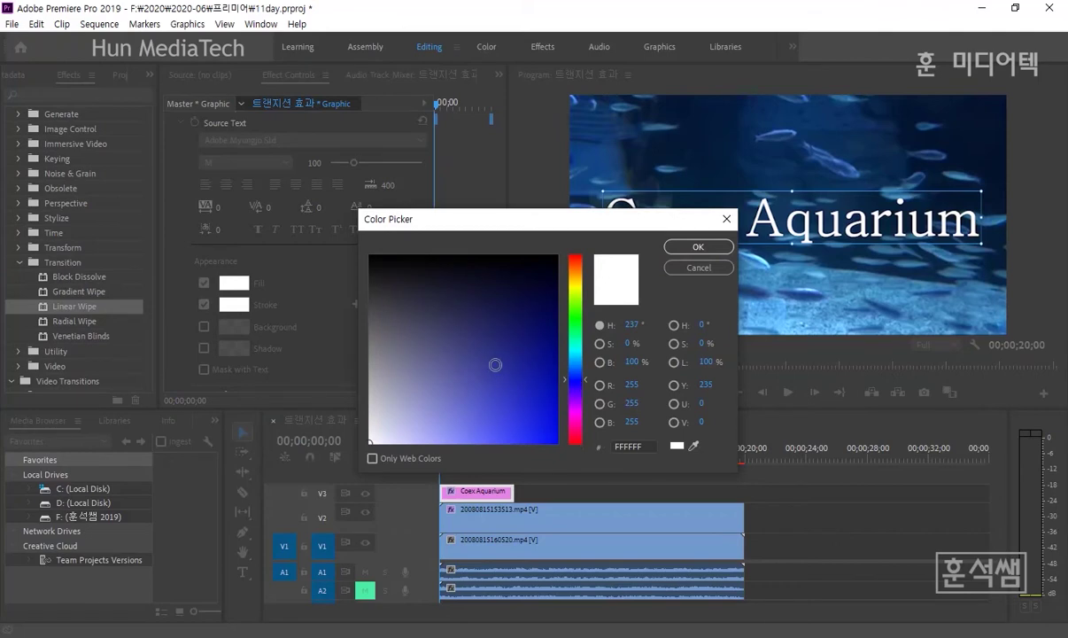
left_click(698, 246)
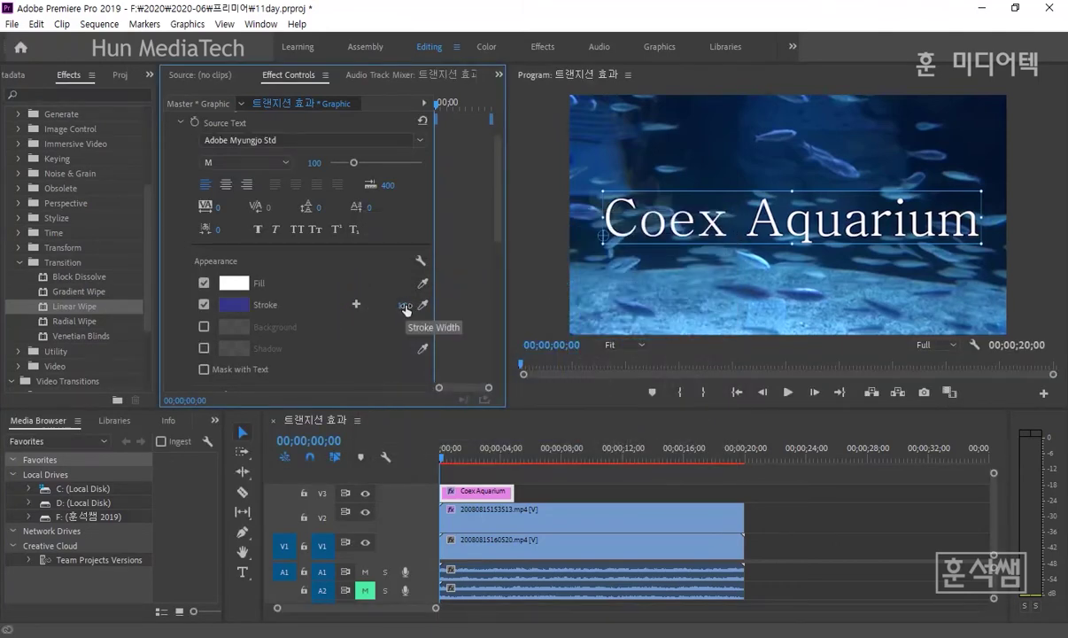
left_click_drag(404, 305, 425, 304)
left_click(234, 305)
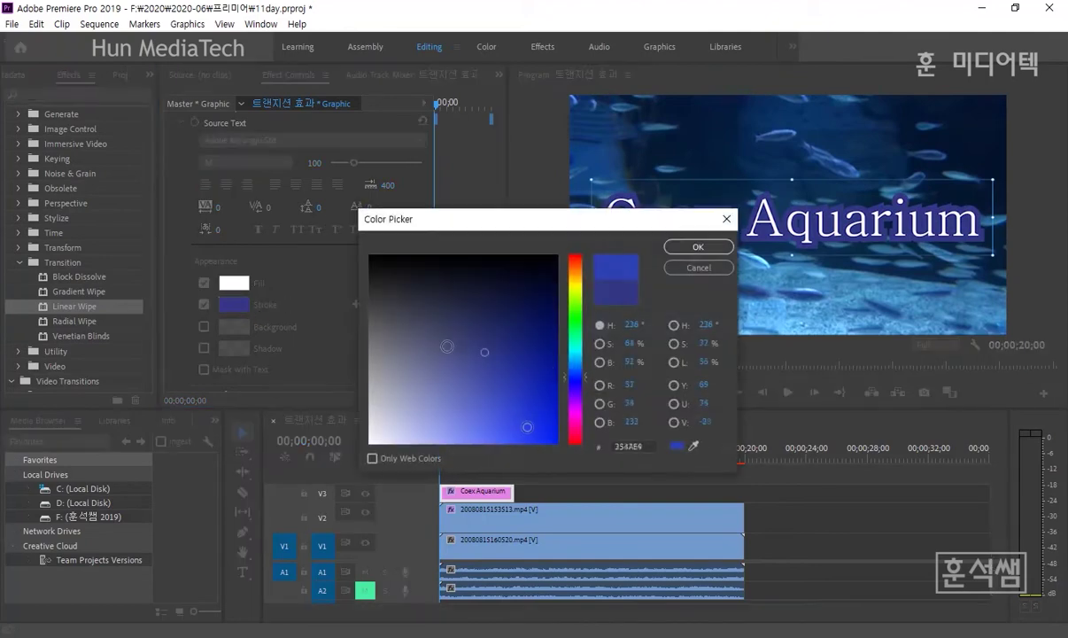
left_click(527, 427)
left_click(676, 253)
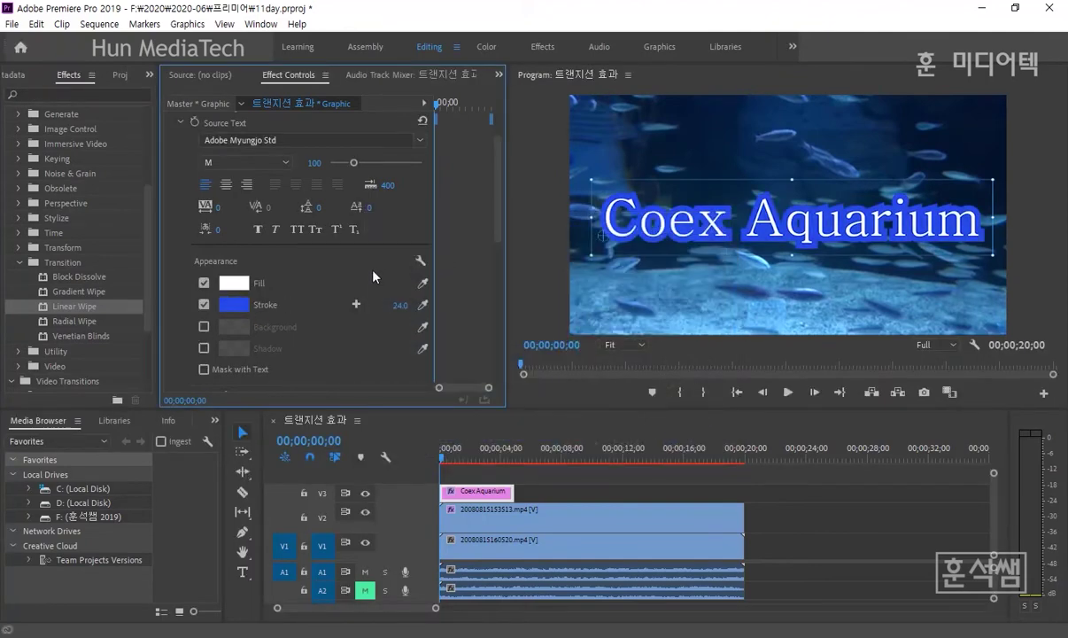
Change the title font to Bauhaus 93, then switch it to Berlin Sans FB
left_click(420, 140)
scroll(368, 203, "up", 2)
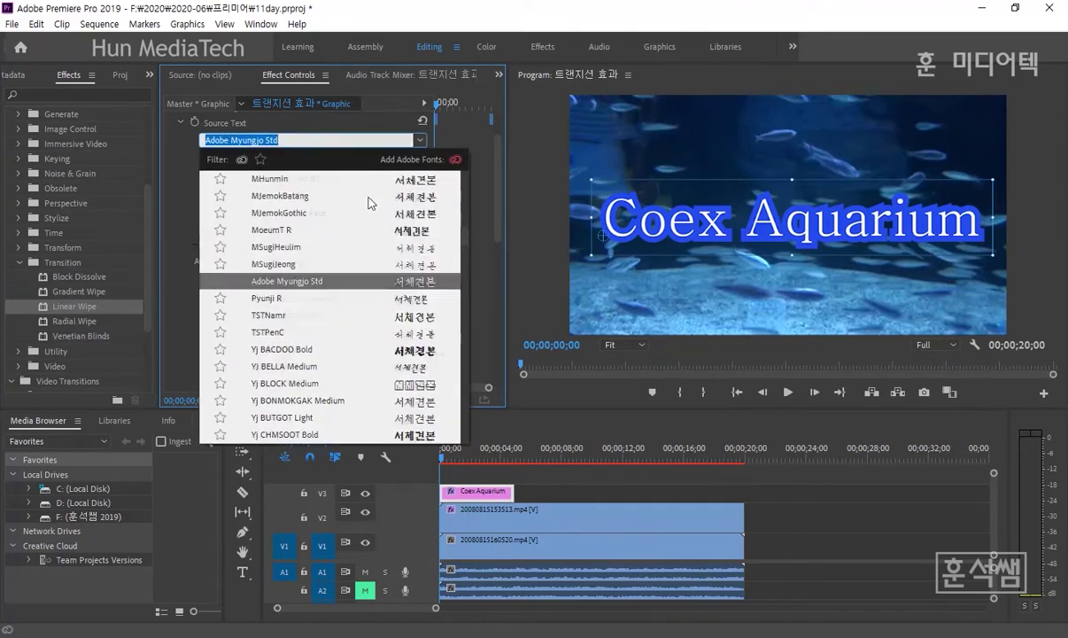
scroll(368, 203, "up", 1)
left_click(368, 202)
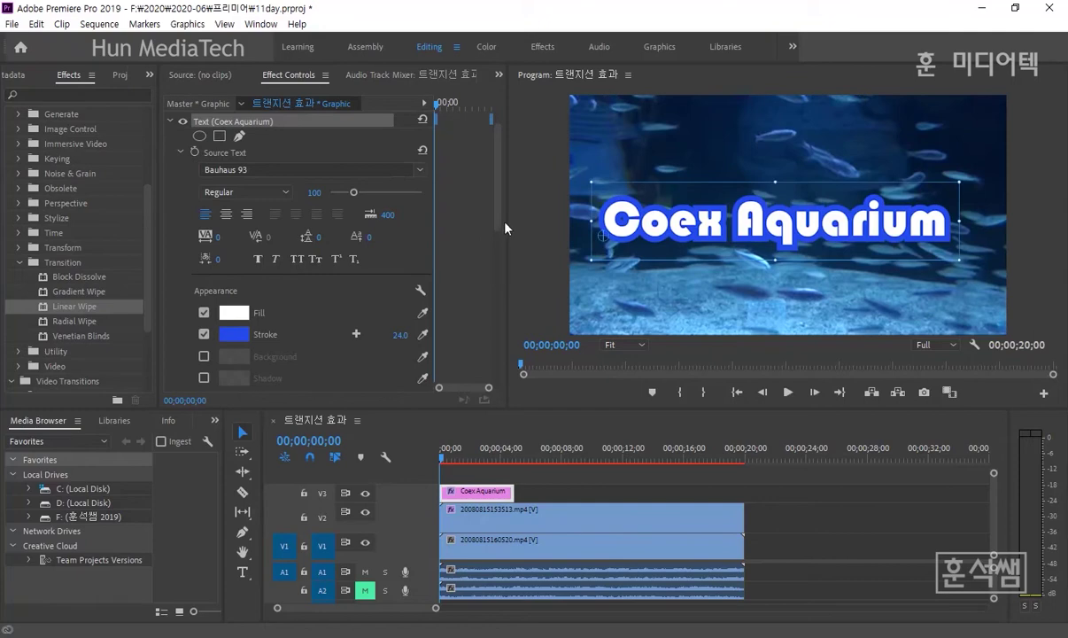
left_click(418, 170)
scroll(361, 259, "up", 2)
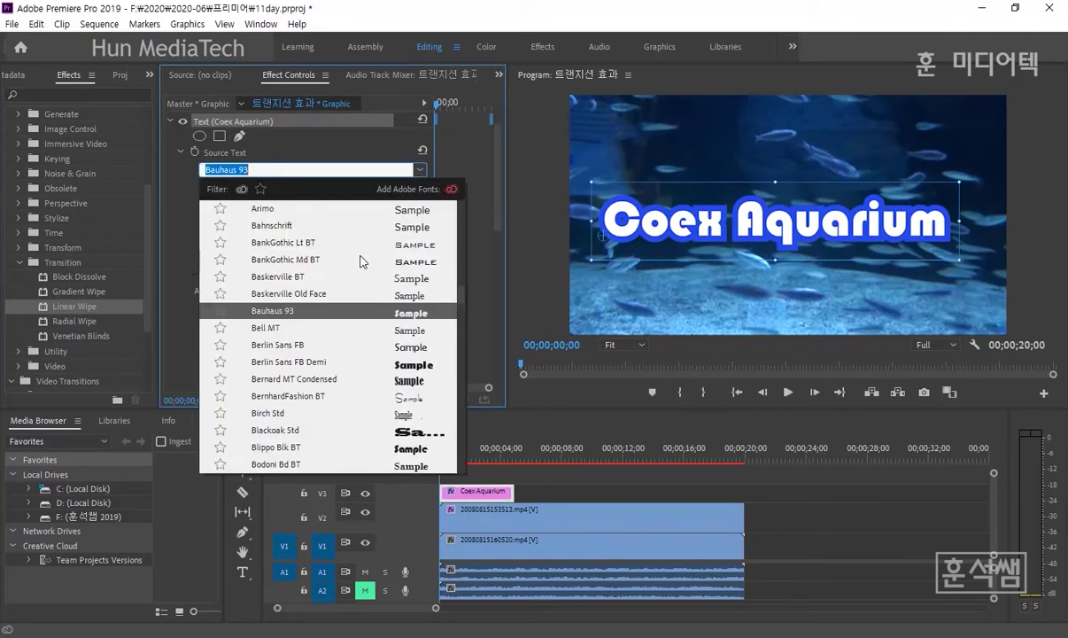
scroll(358, 261, "up", 1)
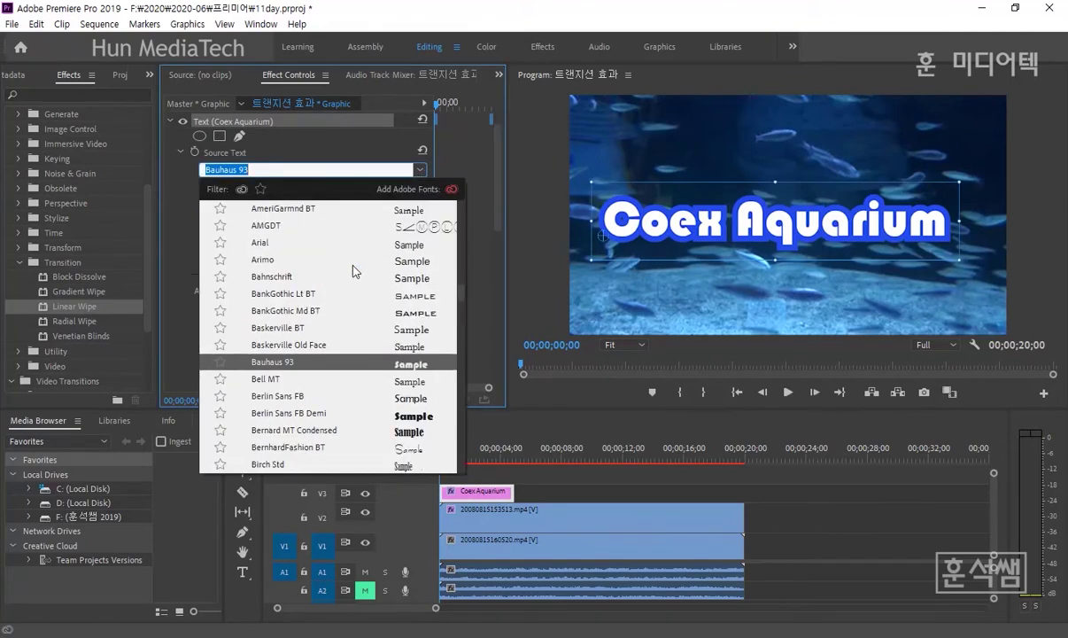
scroll(352, 268, "up", 2)
scroll(352, 271, "down", 2)
left_click(352, 270)
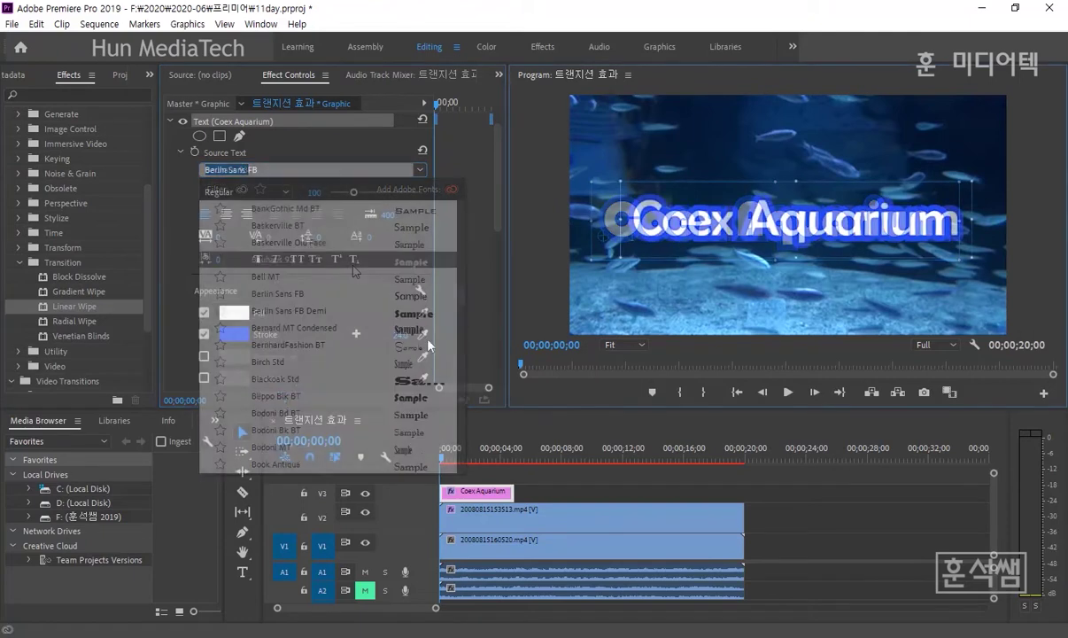
Thin the blue outline's stroke width to 20
left_click(400, 336)
type("20")
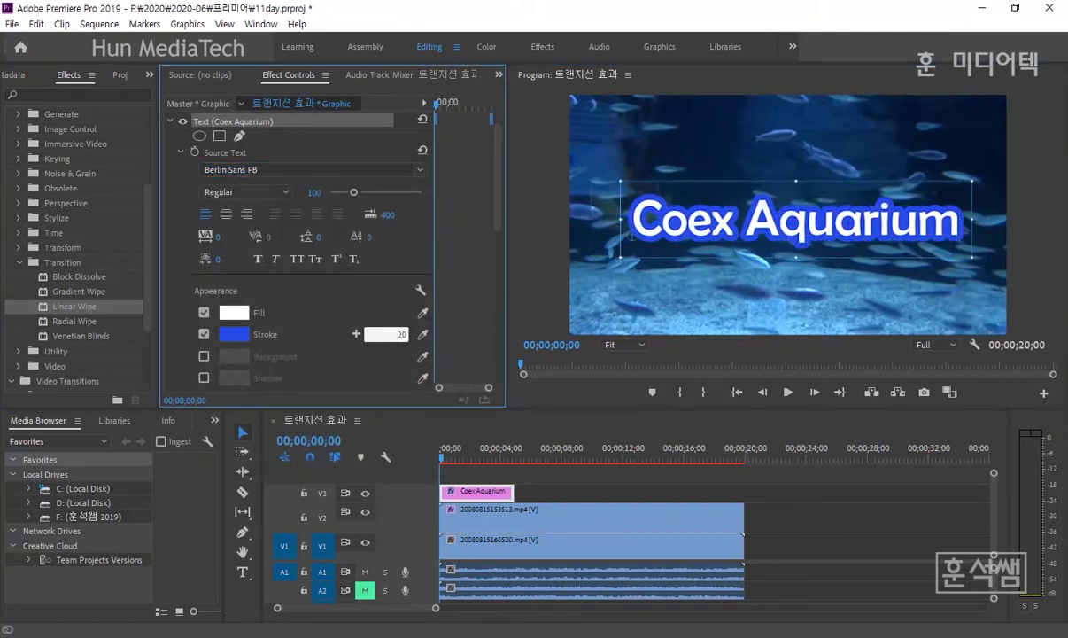
key("Return")
Extend the Coex Aquarium title clip so it ends at 7 seconds
left_click(308, 440)
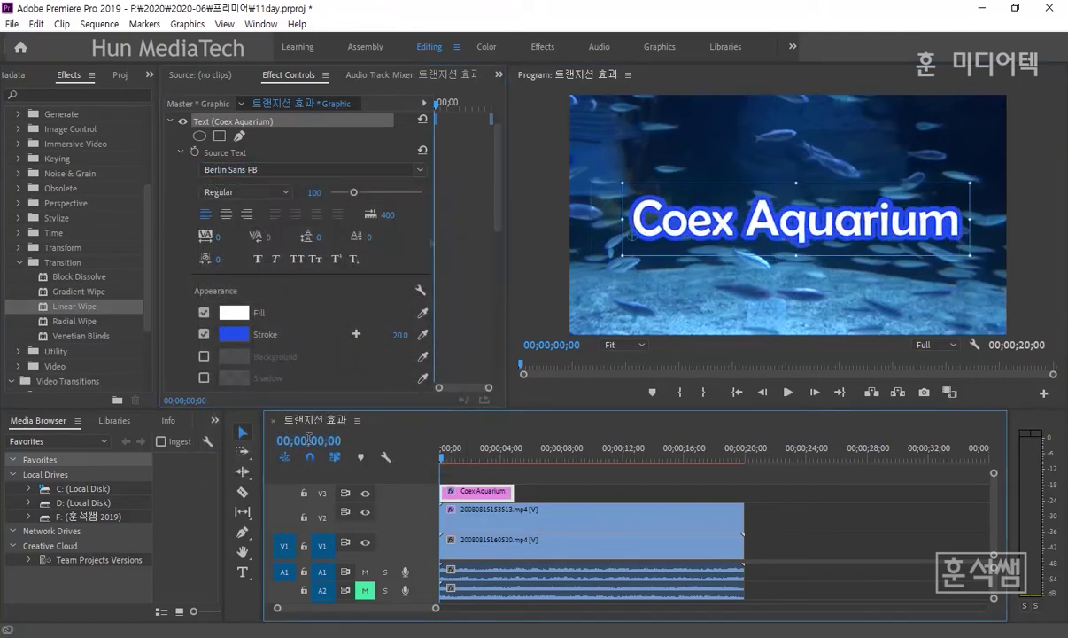
type("700")
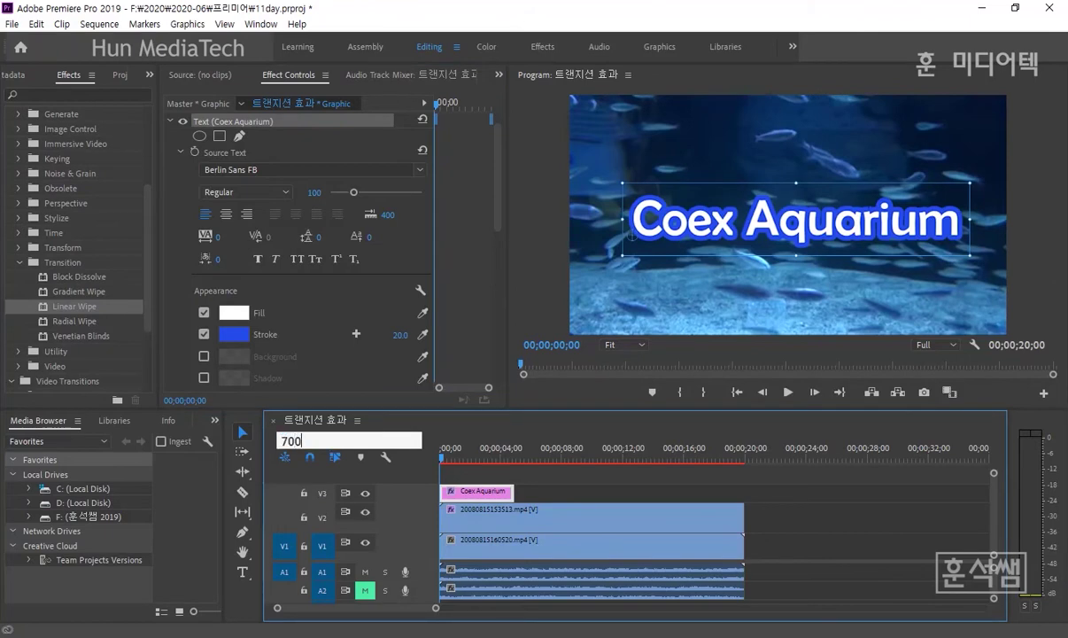
key("Return")
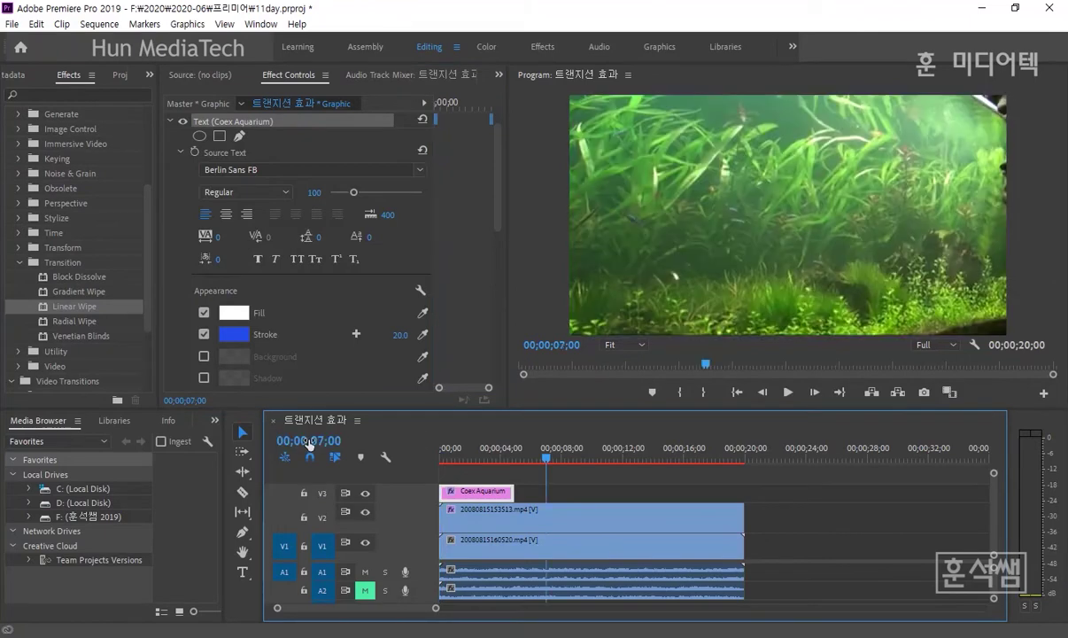
left_click_drag(512, 492, 544, 491)
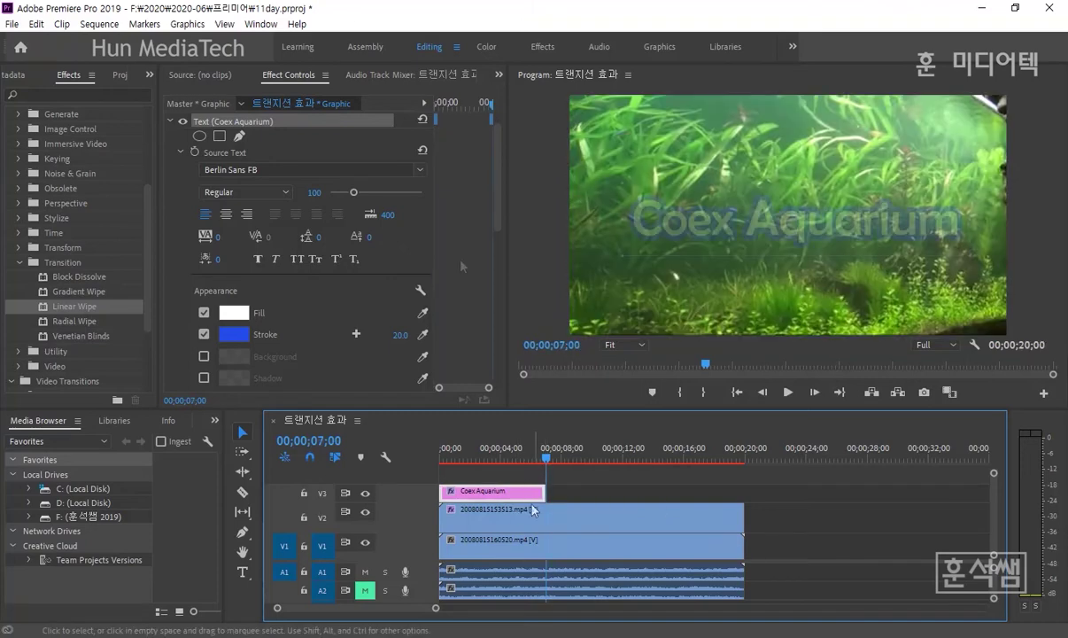
Set the title's font size to 110 and shift it slightly left
left_click(315, 192)
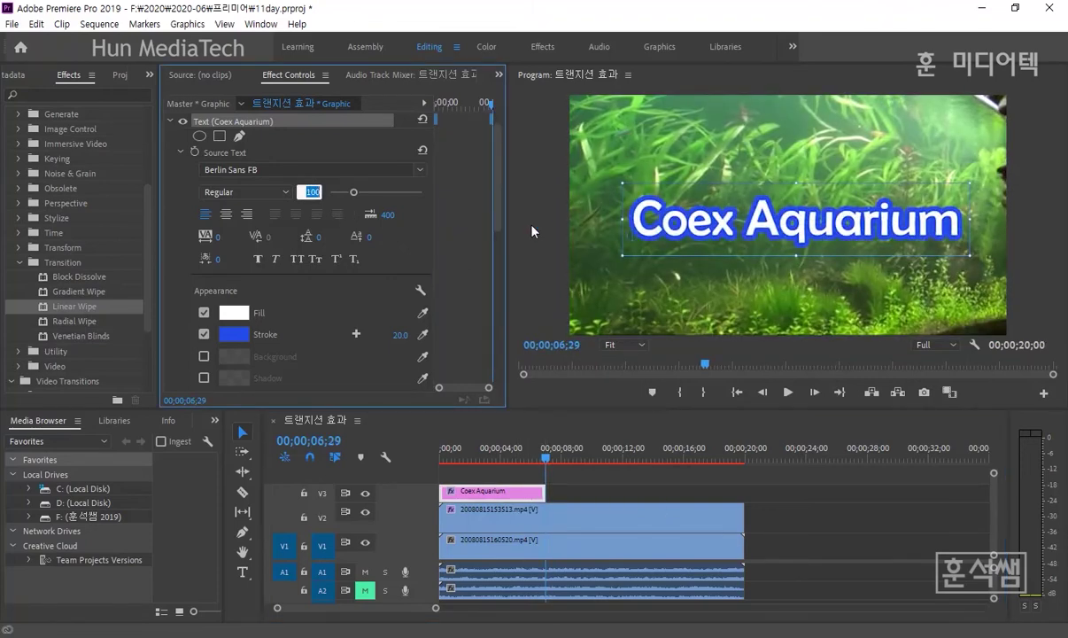
type("110")
key("Return")
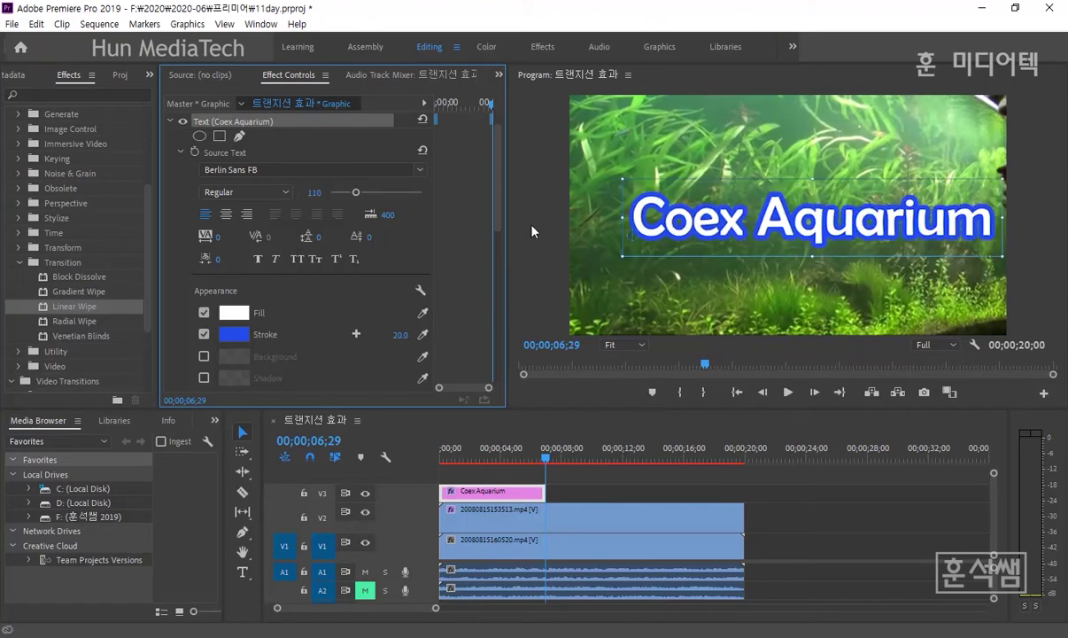
left_click_drag(833, 239, 803, 239)
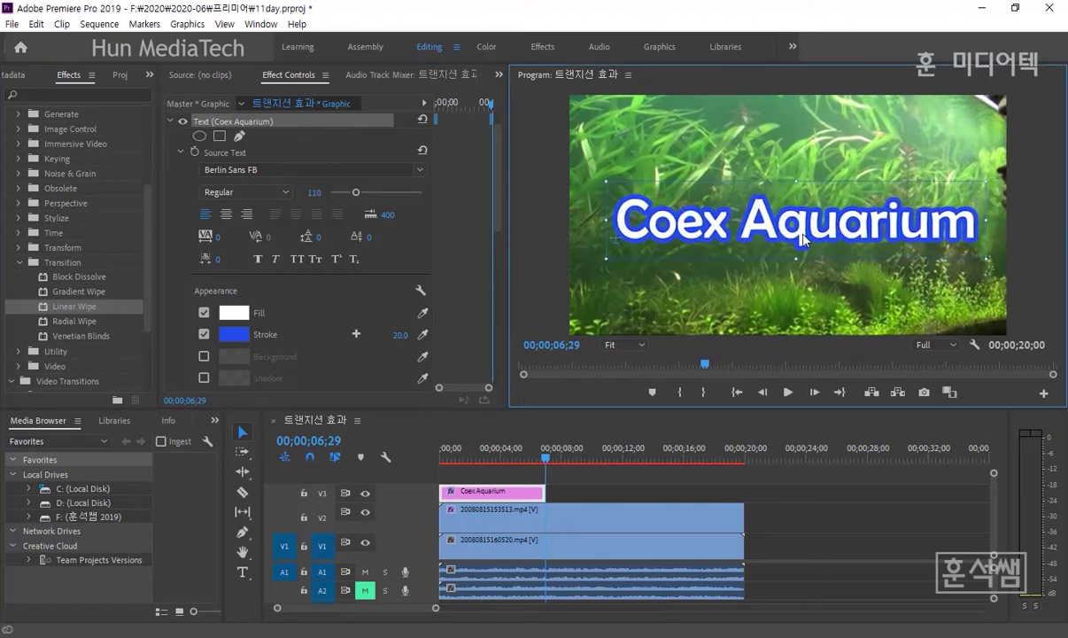
left_click_drag(802, 237, 801, 240)
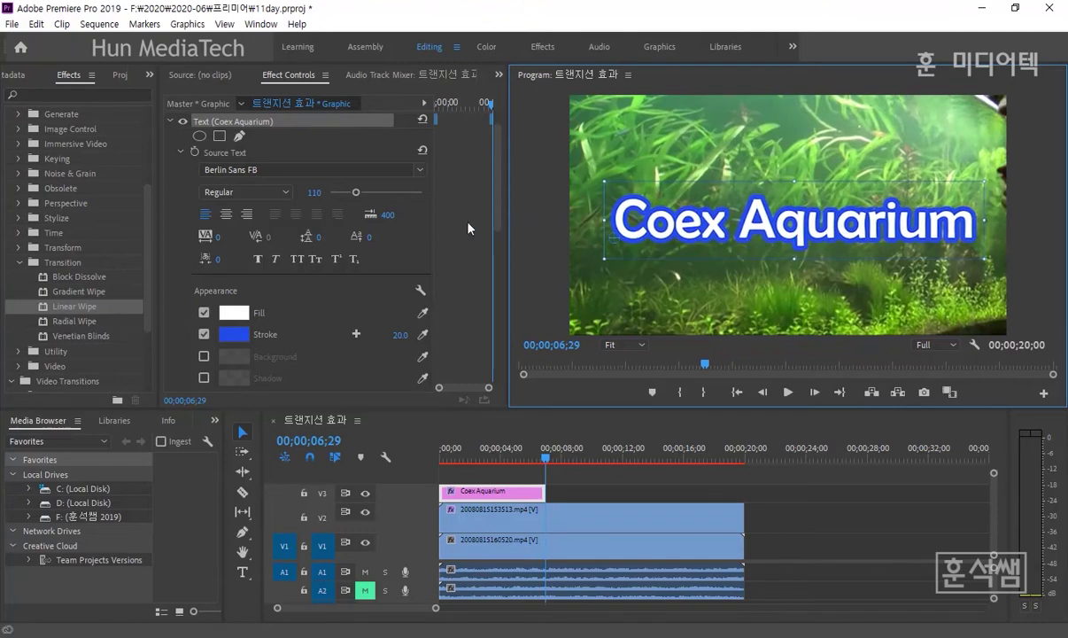
Set the title position to about 76.5, 284.8 and apply Linear Wipe to the title clip
scroll(469, 213, "down", 5)
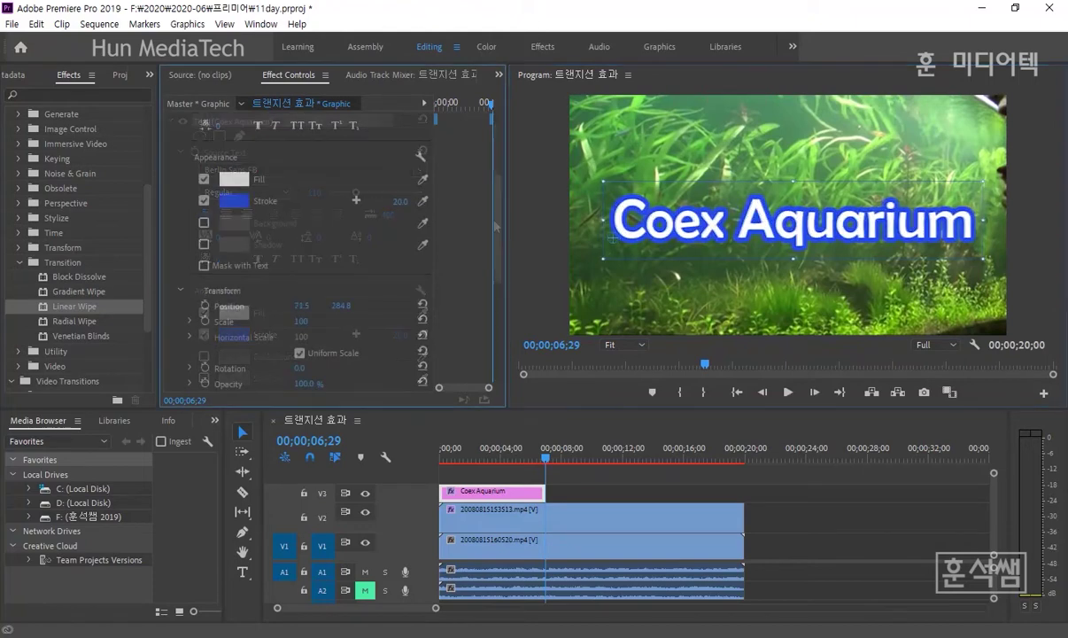
left_click_drag(497, 266, 494, 217)
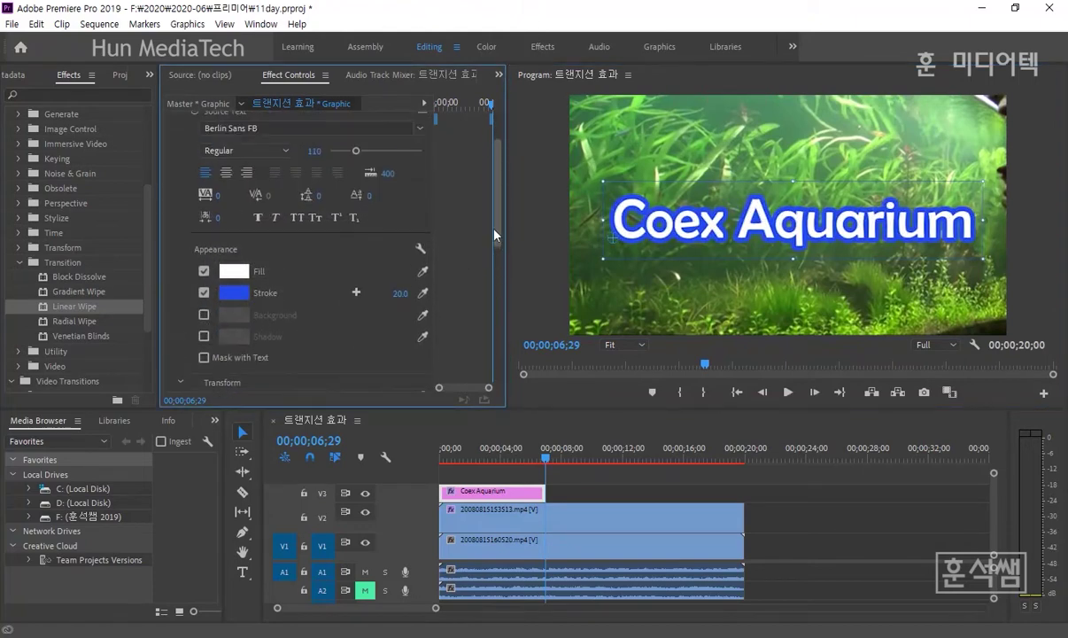
scroll(461, 218, "down", 1)
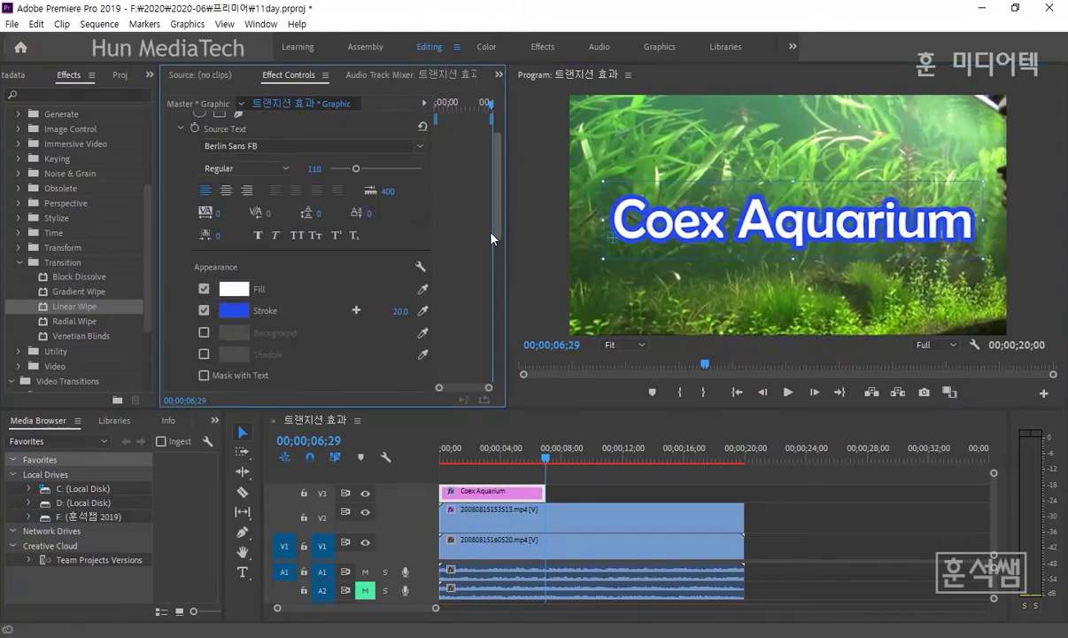
scroll(459, 238, "down", 3)
left_click_drag(303, 331, 310, 332)
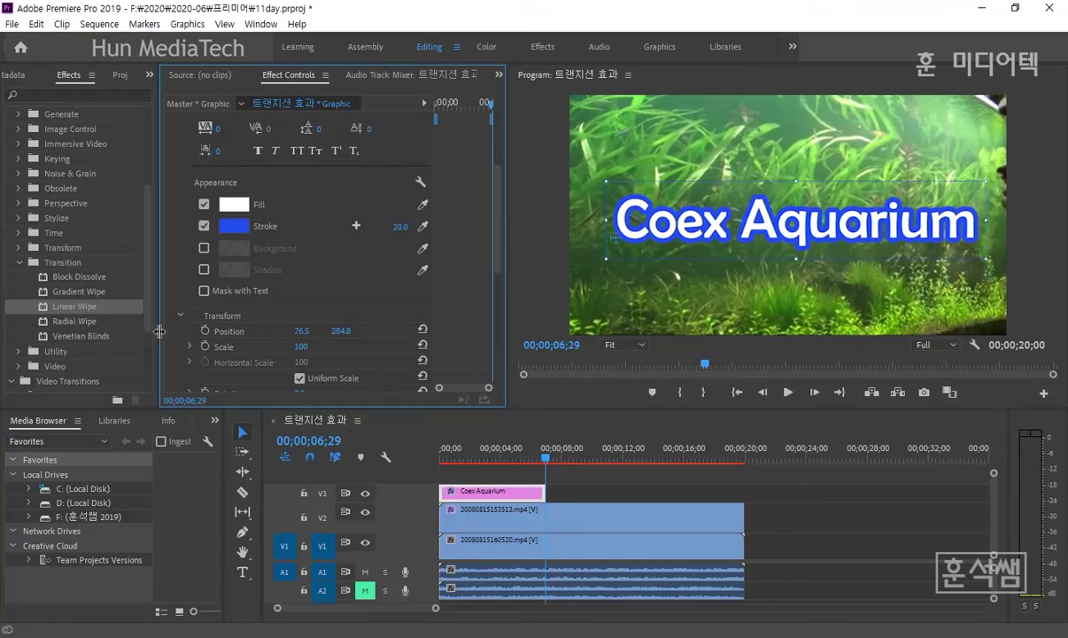
left_click_drag(79, 309, 461, 497)
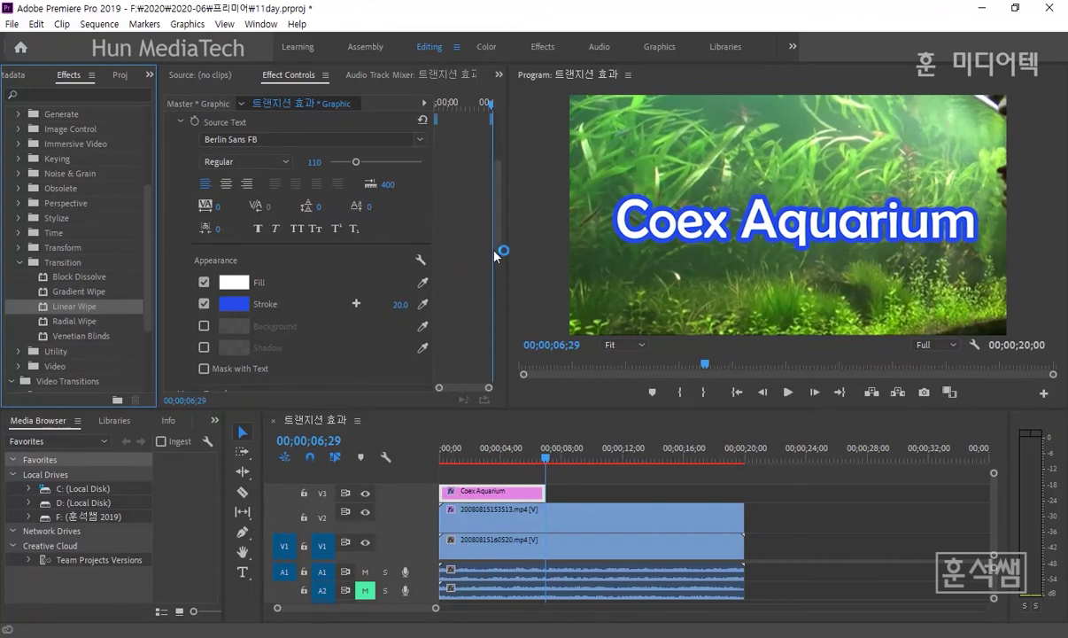
Reorder the effects so Linear Wipe cuts the title text, testing about a third wiped
left_click_drag(499, 246, 513, 366)
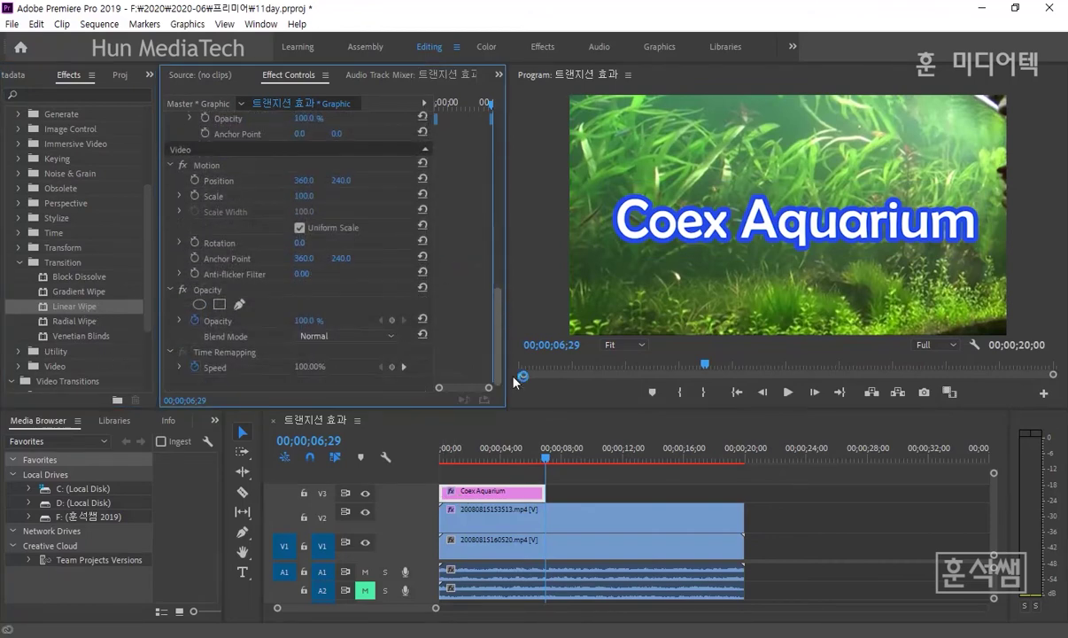
scroll(264, 353, "down", 2)
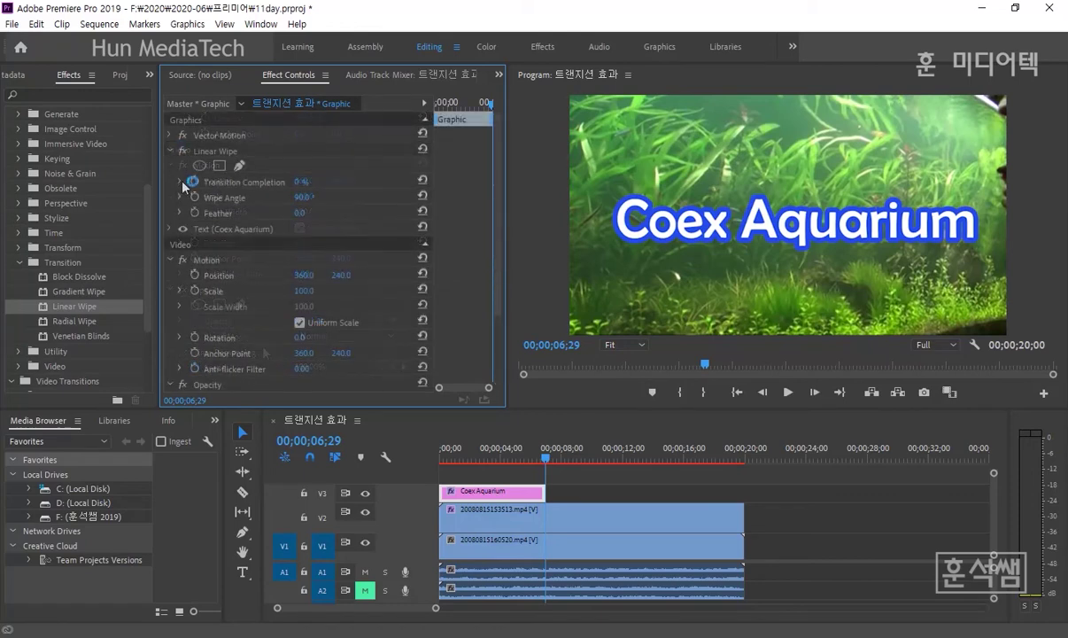
left_click(180, 182)
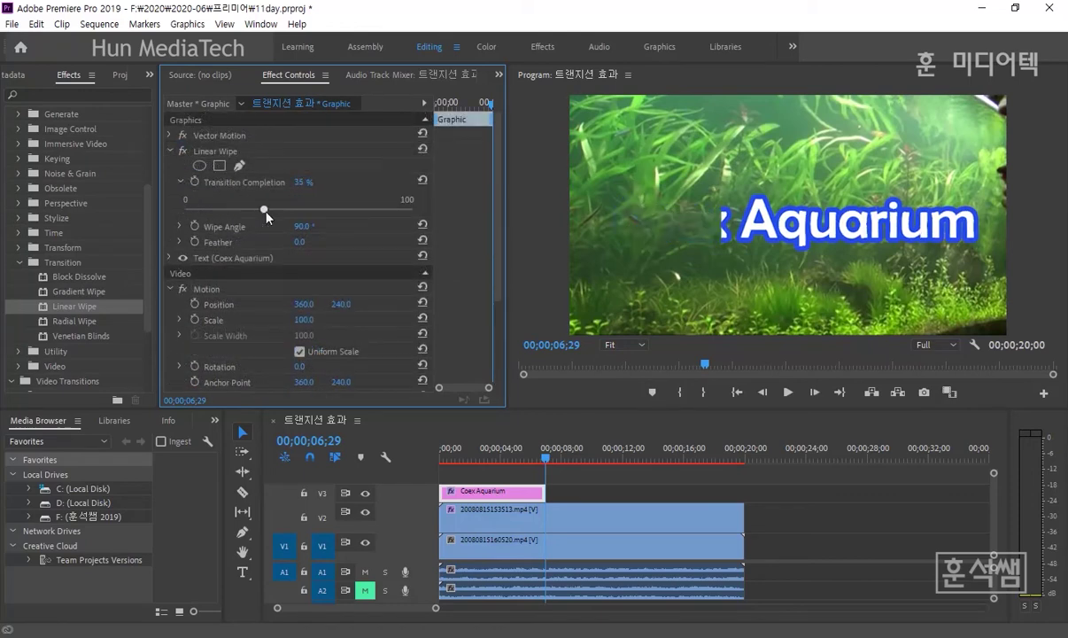
left_click_drag(202, 258, 218, 170)
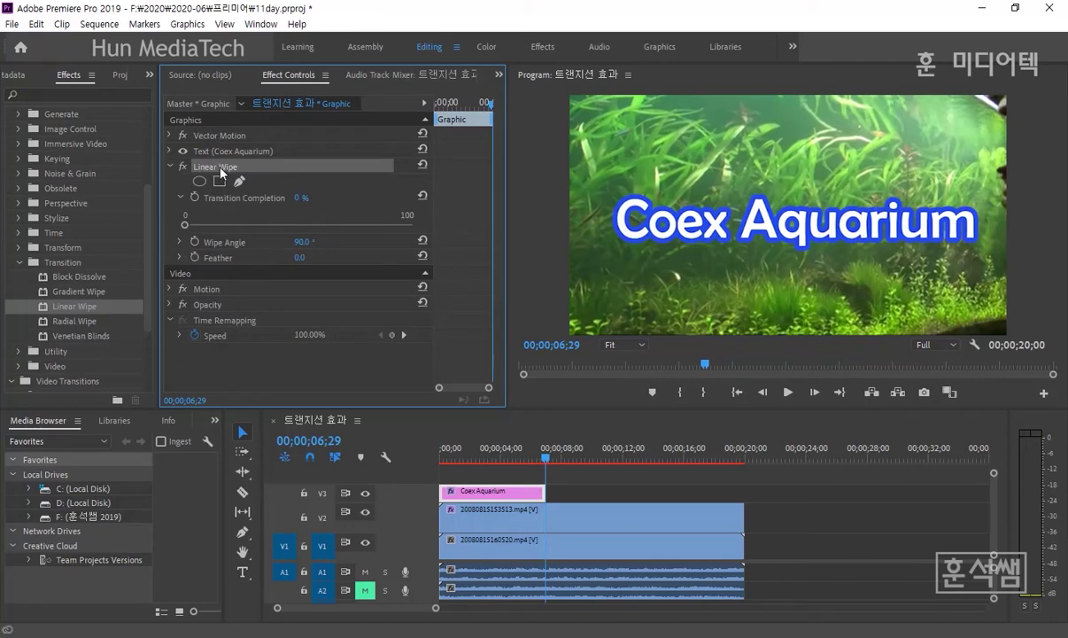
mouse_move(181, 225)
left_mouse_down()
mouse_move(266, 228)
mouse_move(201, 242)
mouse_move(264, 234)
left_mouse_up()
left_click_drag(222, 150, 222, 168)
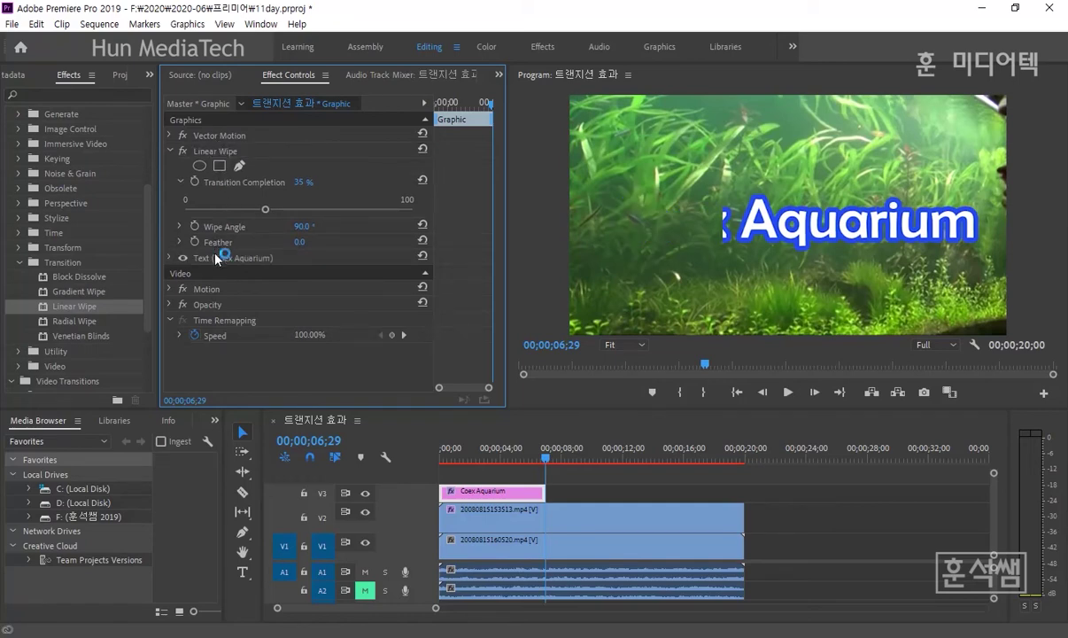
Test the Feather, then return Transition Completion to 0% and Feather to 0.0
left_click(219, 152)
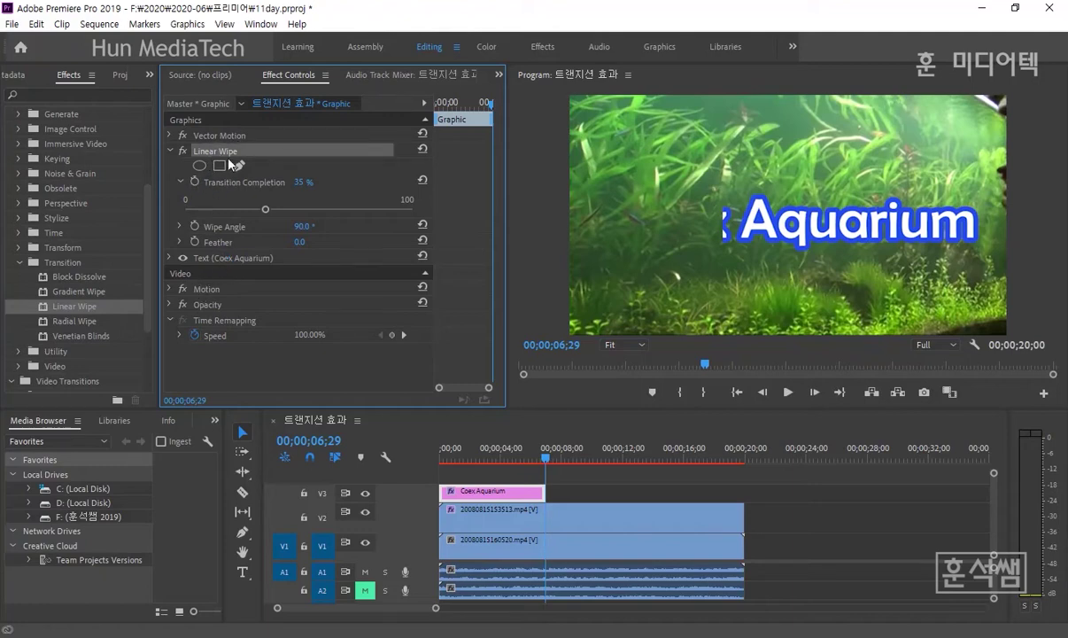
left_click_drag(265, 209, 252, 210)
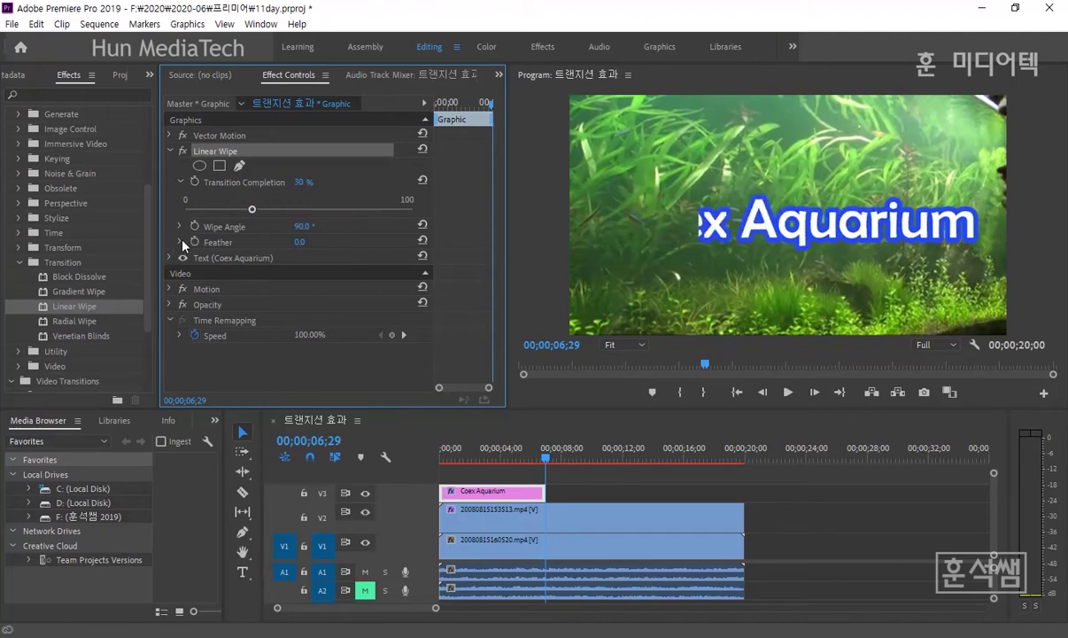
left_click(181, 242)
mouse_move(188, 268)
left_mouse_down()
mouse_move(237, 271)
mouse_move(183, 269)
left_mouse_up()
left_click_drag(252, 209, 185, 211)
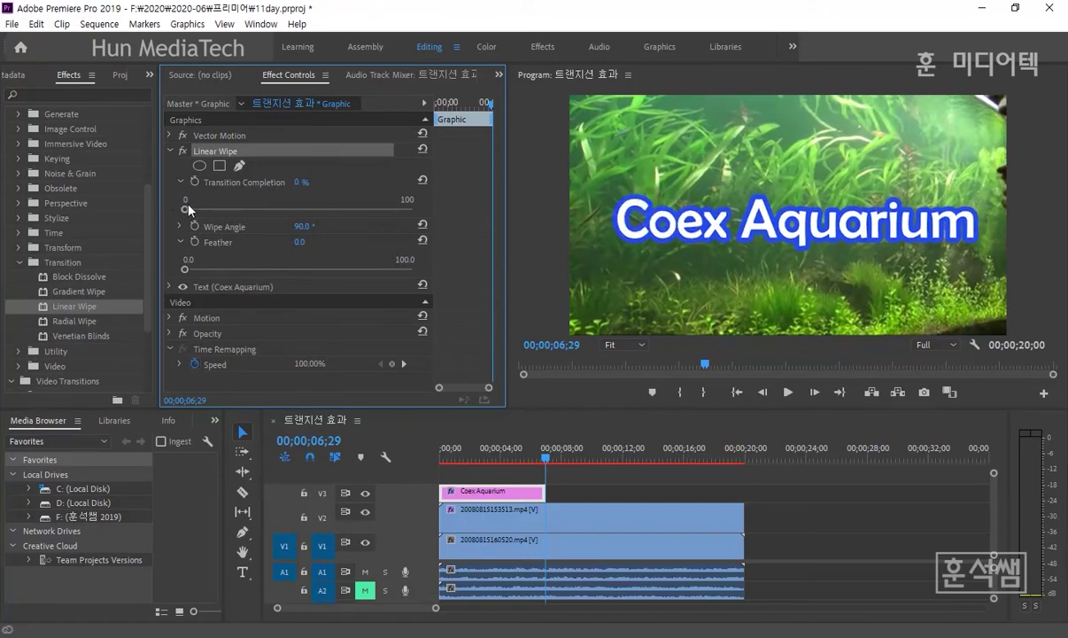
Keyframe Transition Completion at 100% at the sequence start
key("Home")
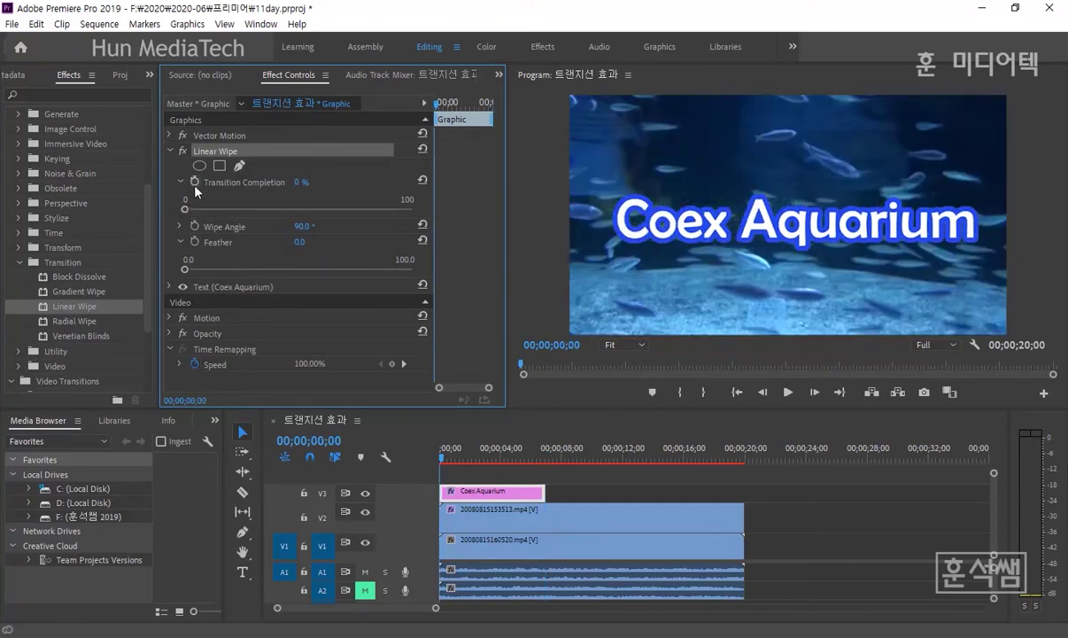
left_click_drag(184, 209, 423, 219)
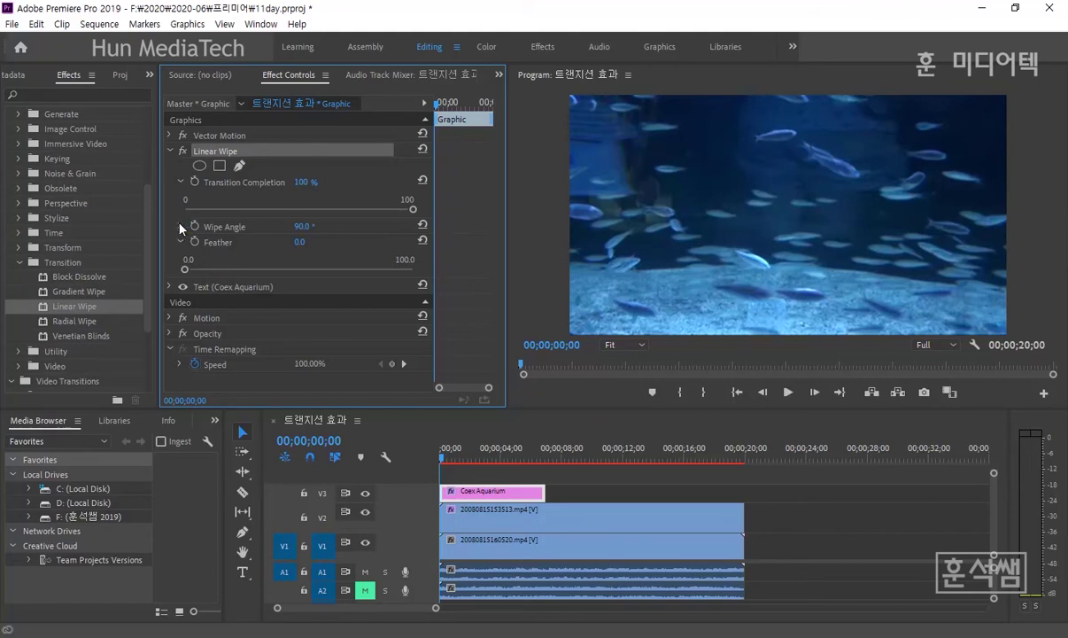
left_click(194, 181)
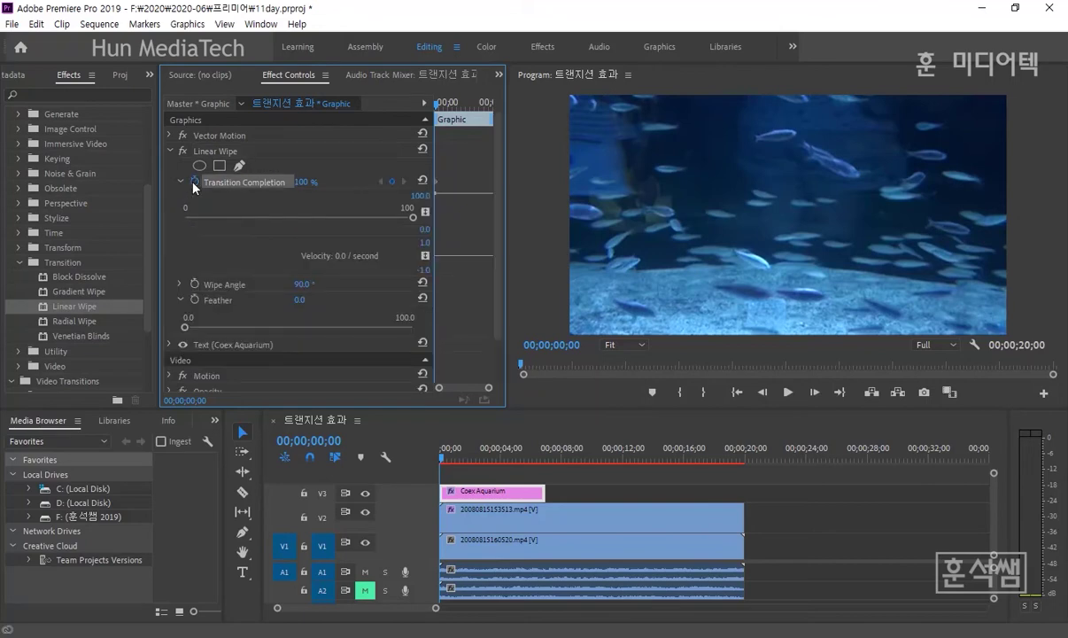
left_click_drag(506, 257, 592, 257)
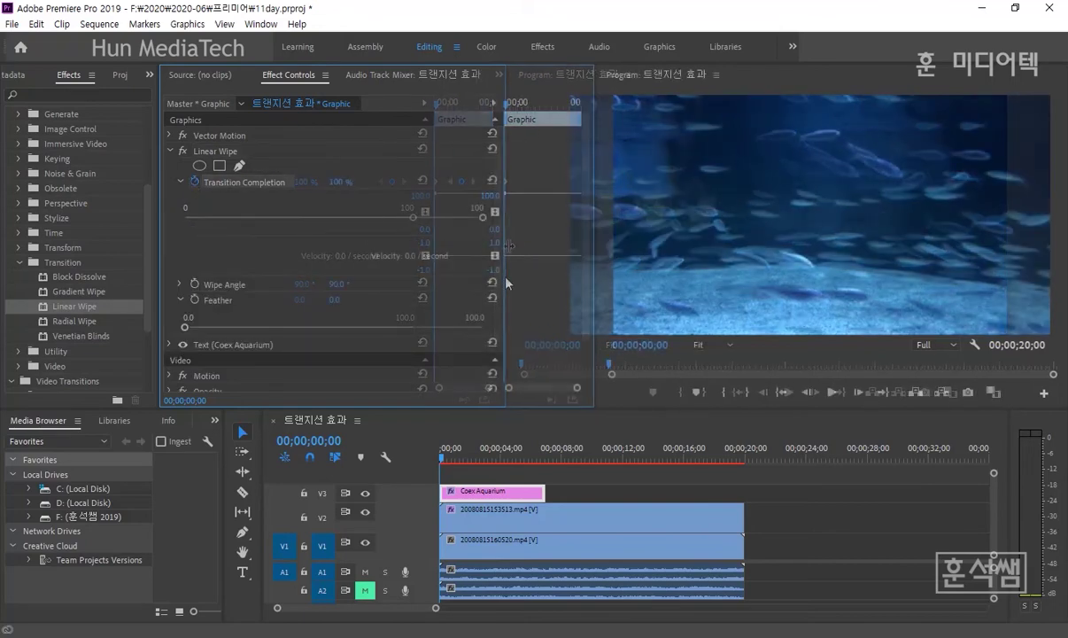
Move the playhead to 00;00;02;15
left_click(308, 440)
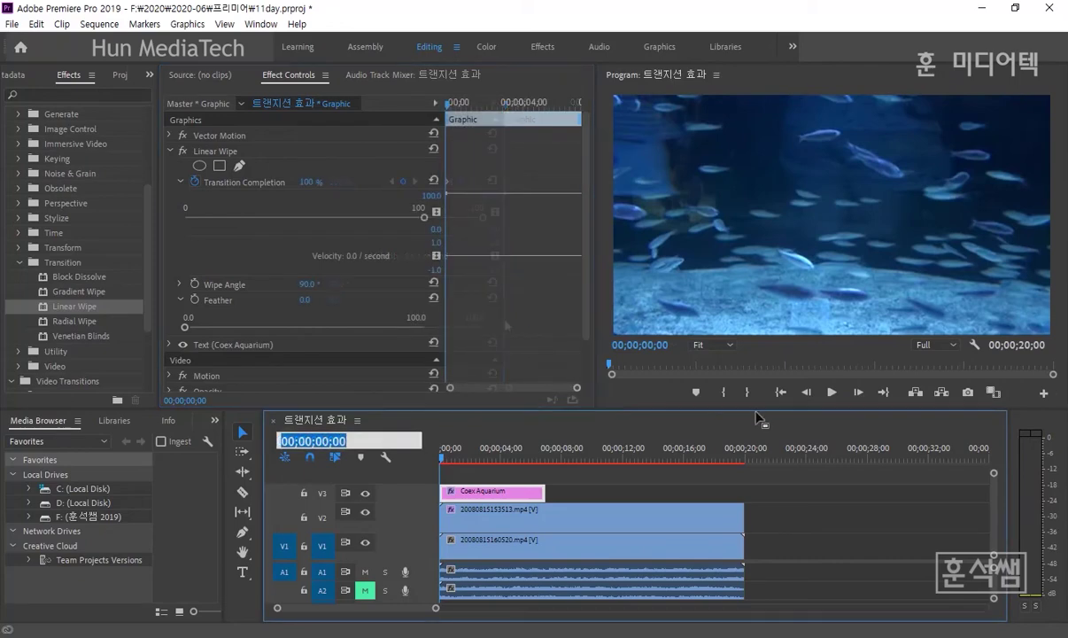
type("200")
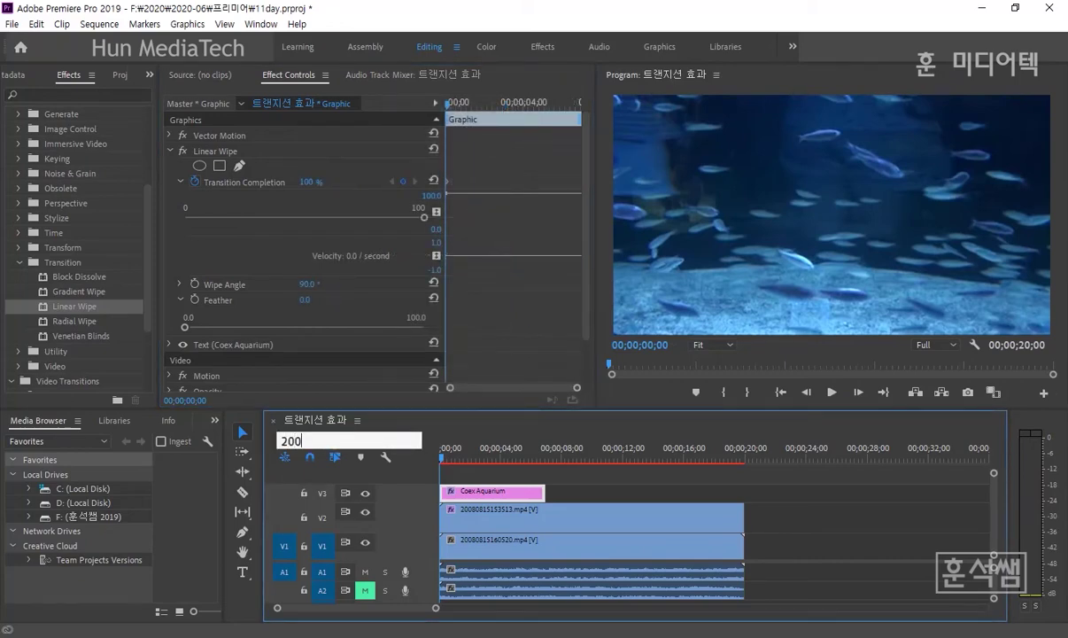
key("BackSpace")
key("BackSpace")
type("15")
key("Return")
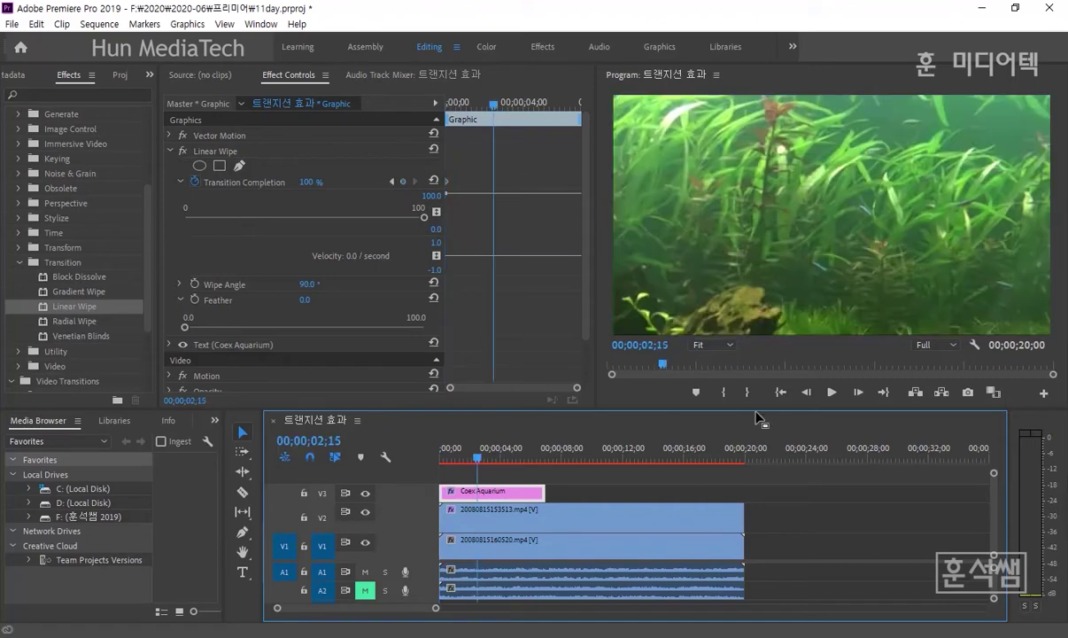
Keyframe Transition Completion at 0% at 02;15 and preview the wipe
left_click_drag(422, 218, 170, 223)
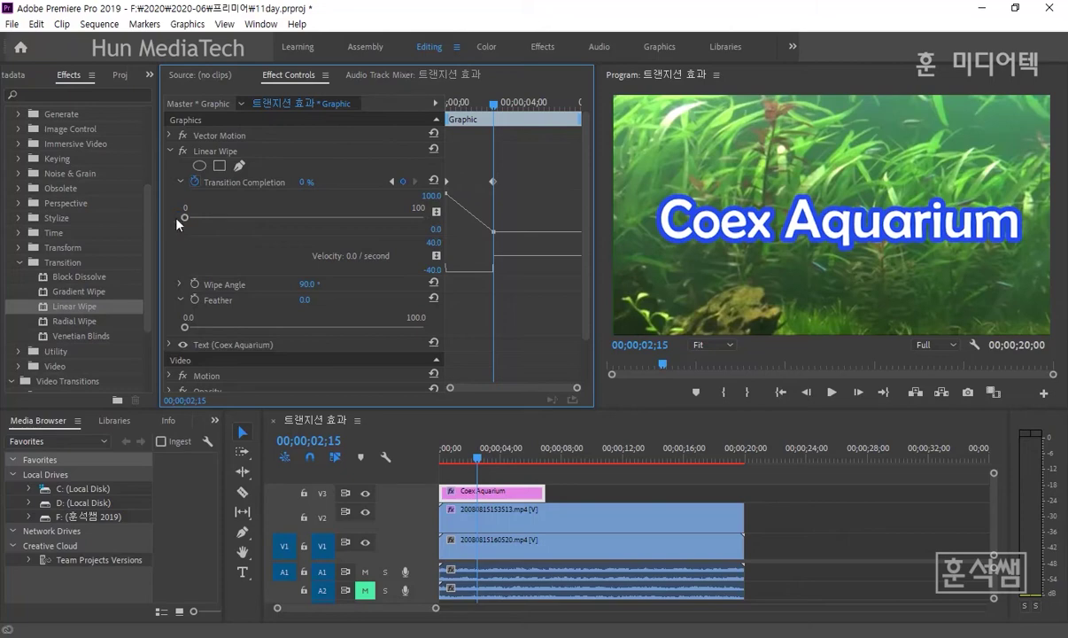
key("Home")
key("space")
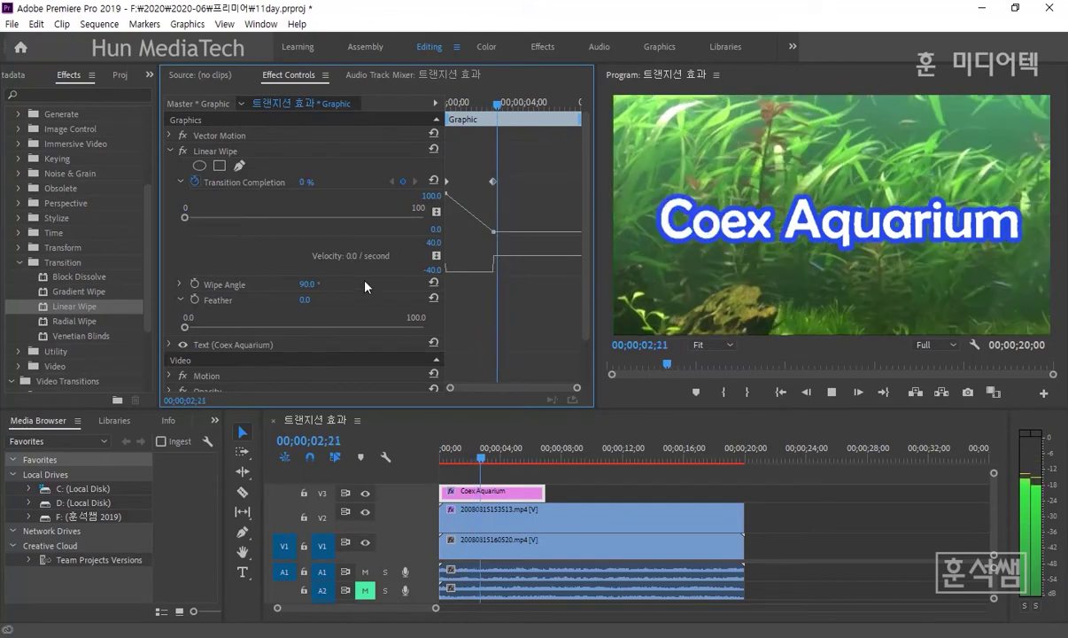
left_click(435, 424)
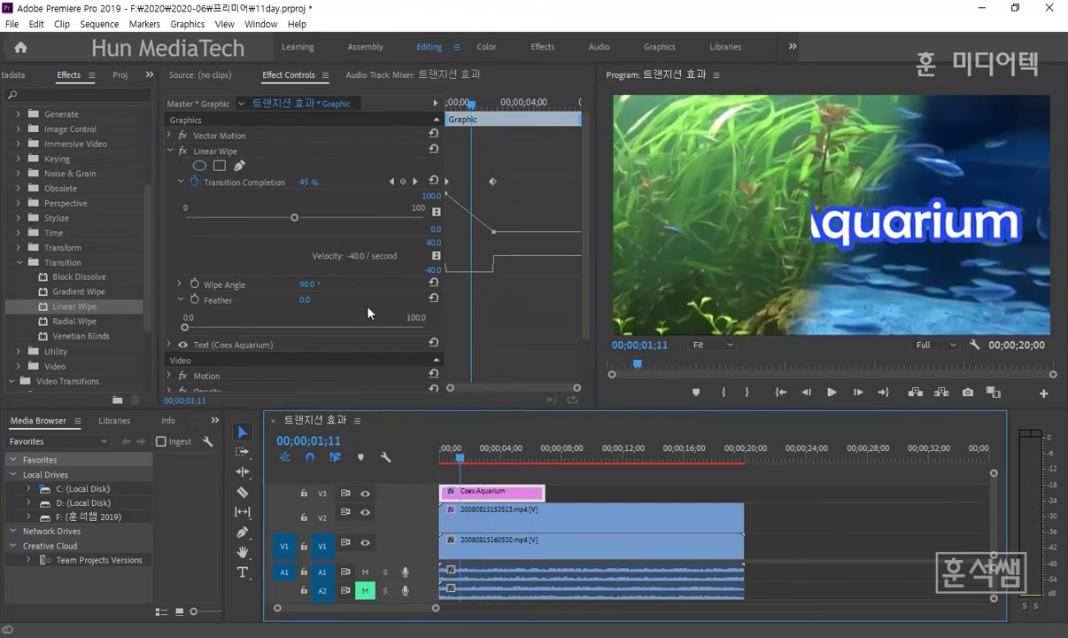
Set the Linear Wipe angle to 270°
left_click(180, 284)
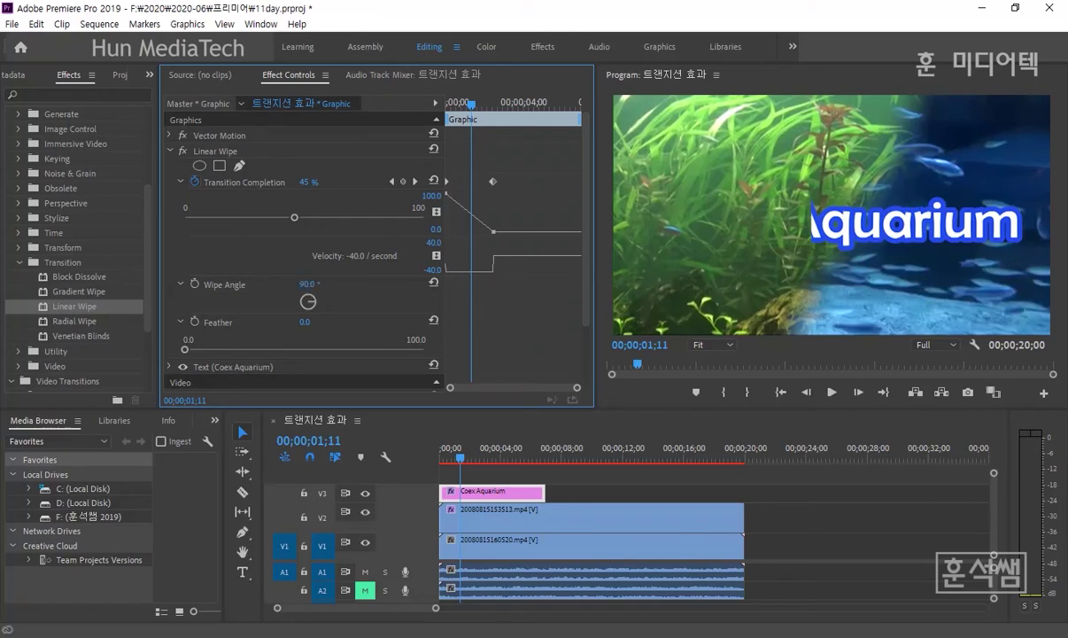
left_click(308, 284)
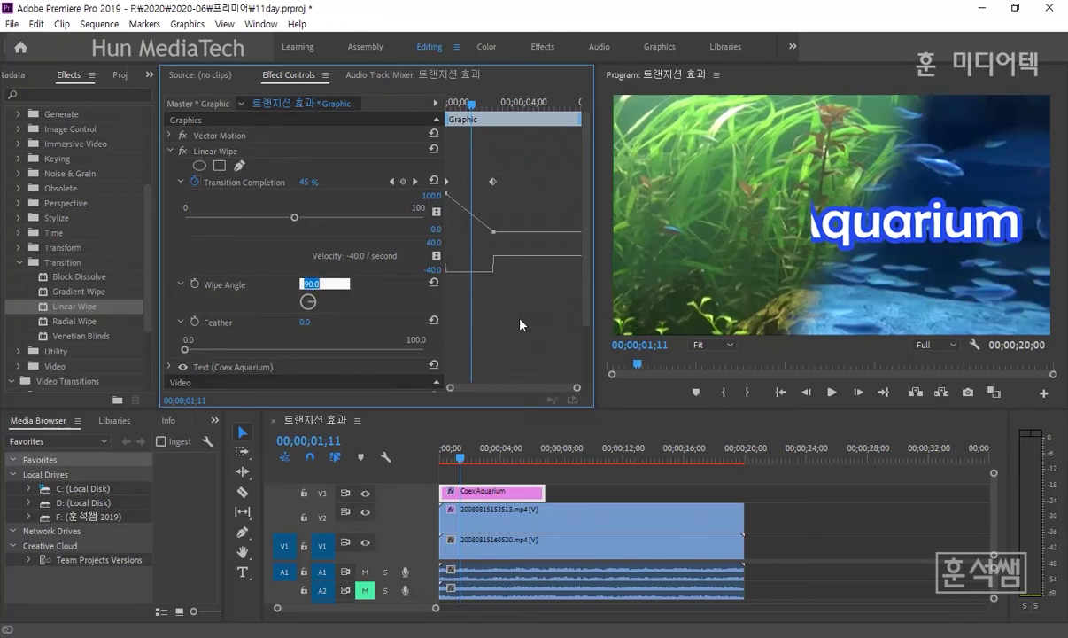
type("0")
key("BackSpace")
type("180")
key("Return")
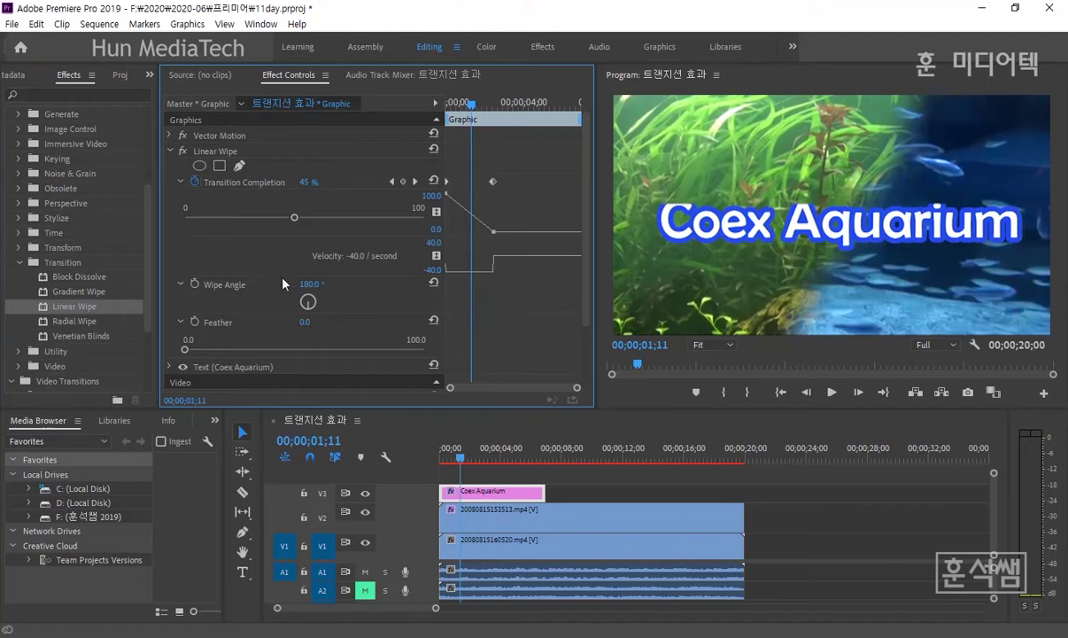
left_click_drag(310, 284, 372, 284)
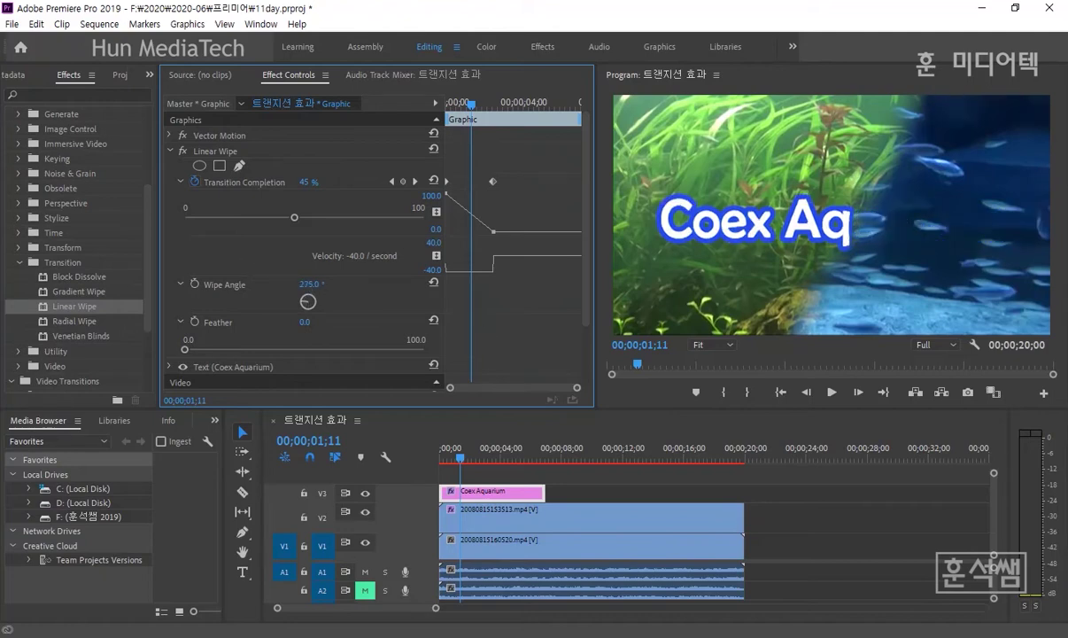
type("2")
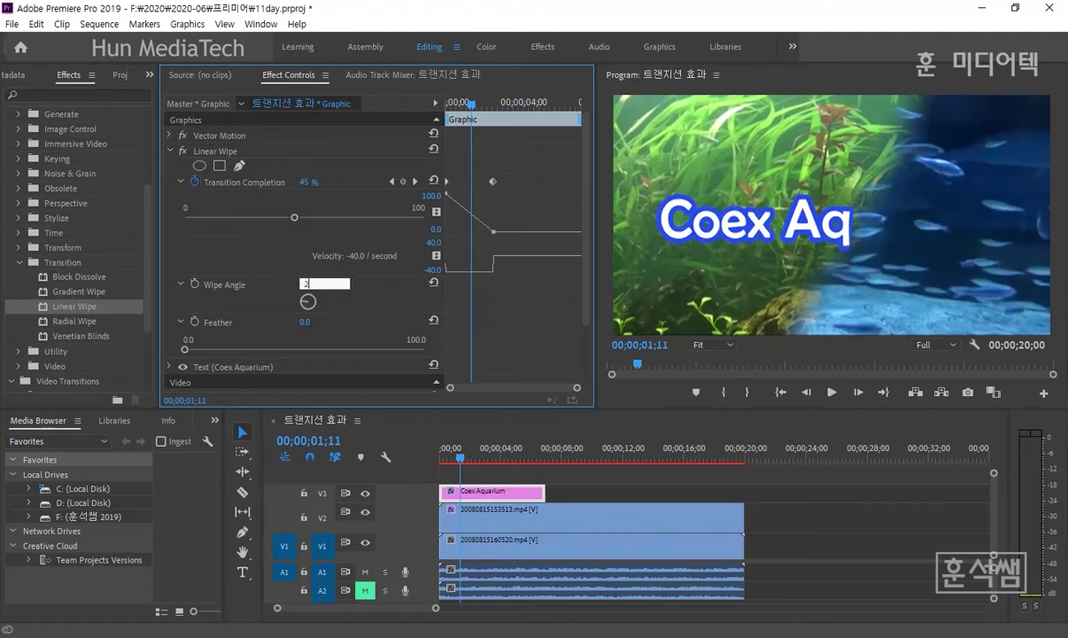
type("70")
key("Return")
left_click(324, 284)
key("Return")
Replay the revised wipe and raise its Feather to about 38.7
key("Home")
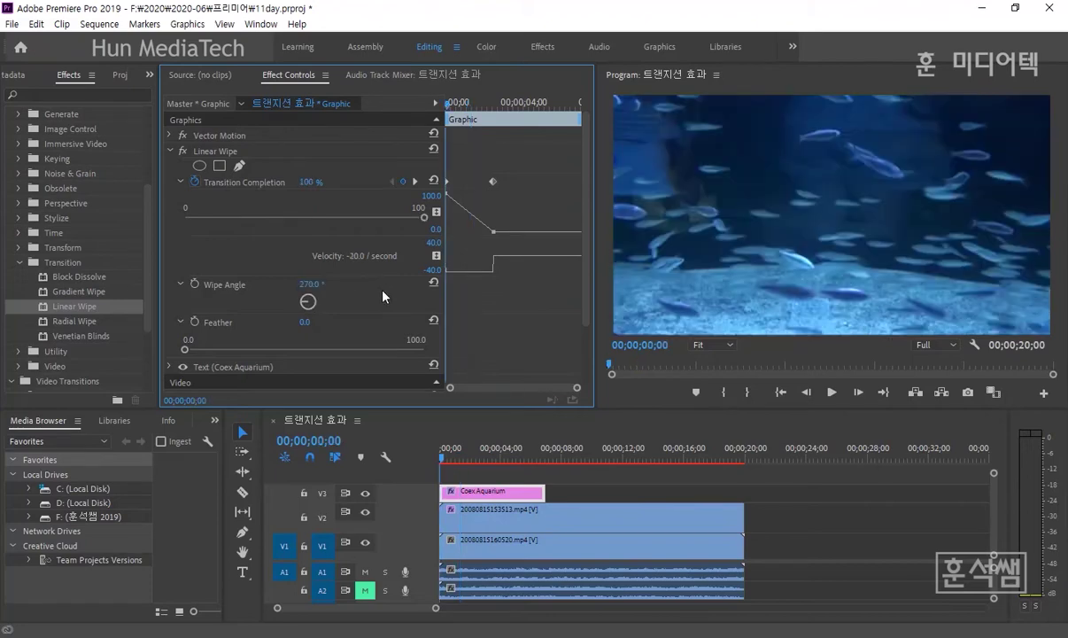
key("space")
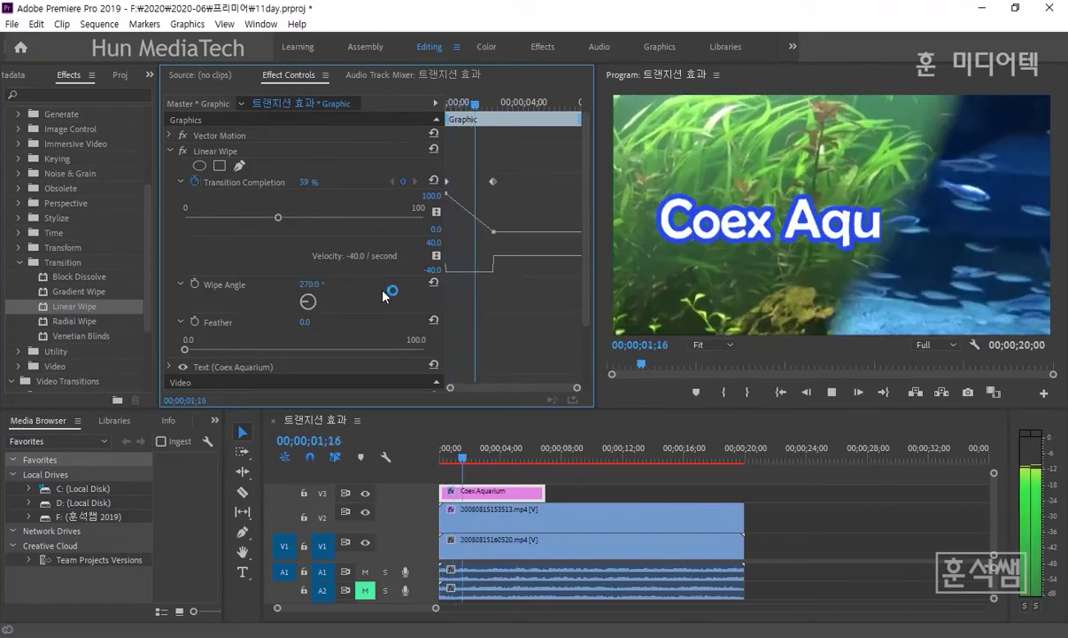
key("Home")
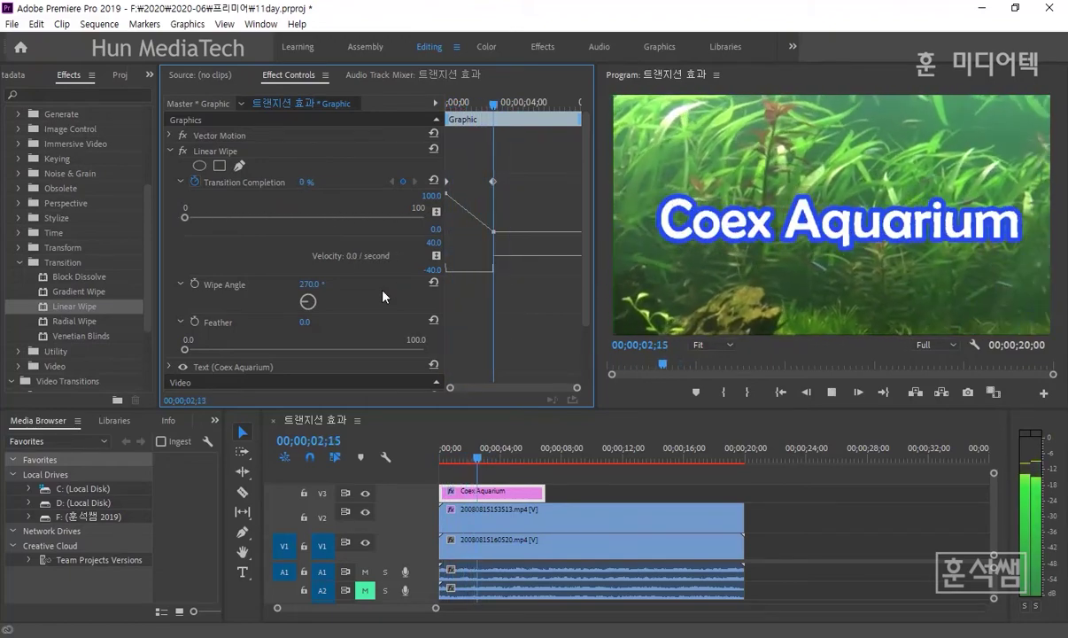
key("space")
left_click(473, 105)
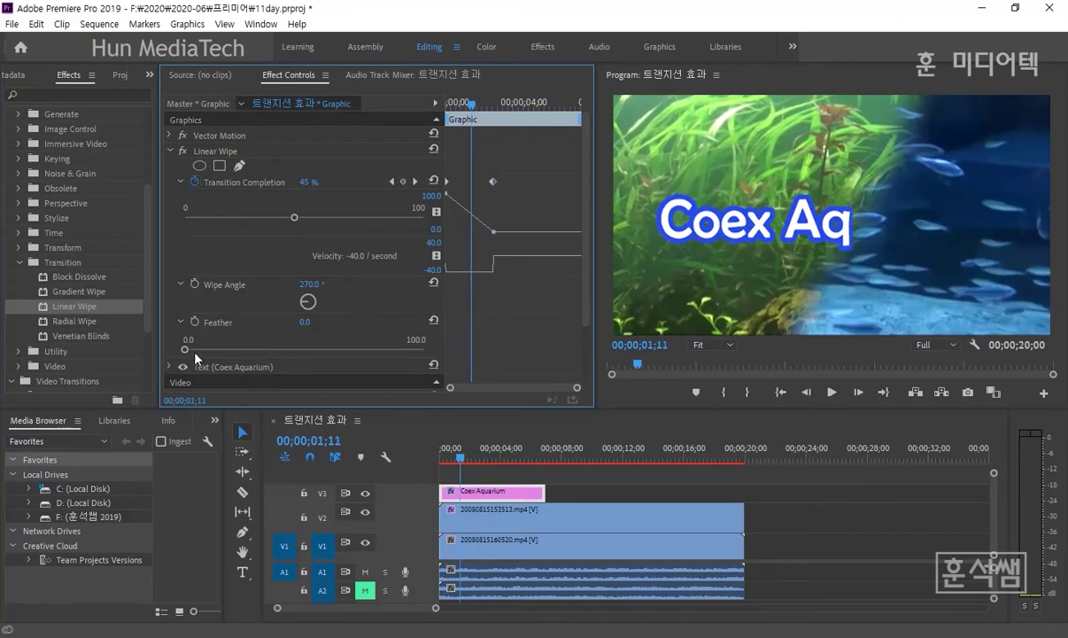
left_click_drag(185, 350, 278, 350)
Set the title wipe's Feather to 50.0
left_click(317, 322)
type("50")
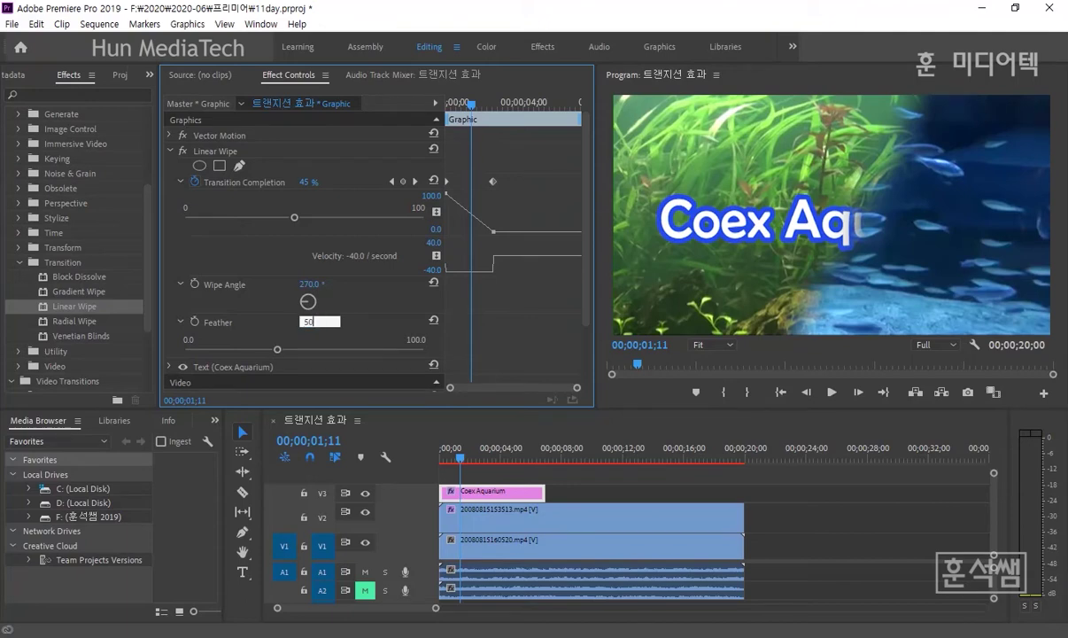
key("Return")
Preview the feathered wipe, return to the 02;15 keyframe, and save the project
key("Home")
key("space")
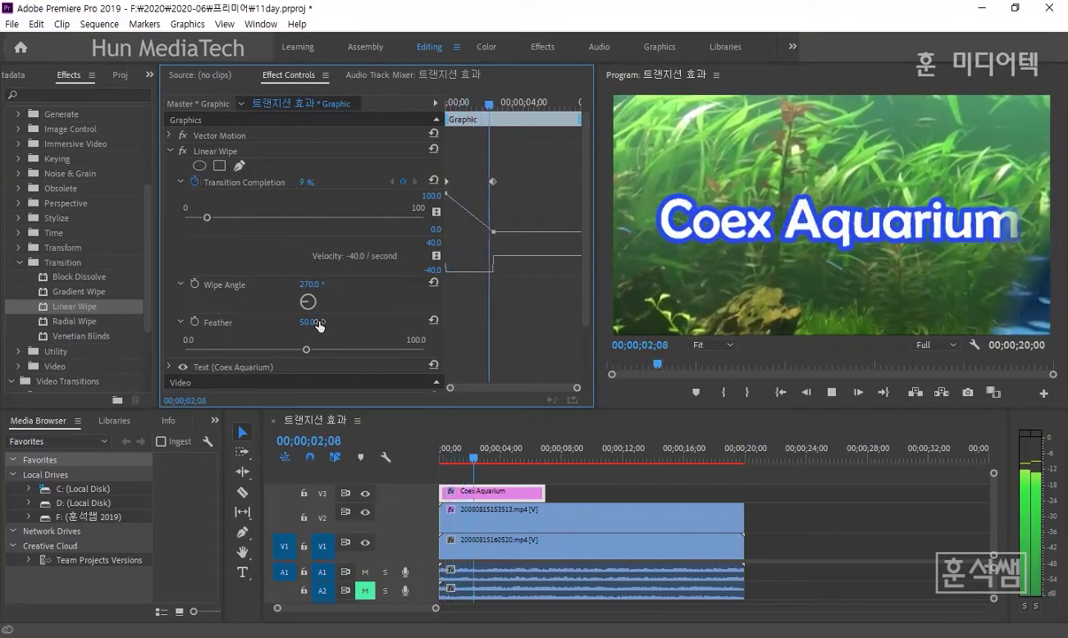
left_click(391, 185)
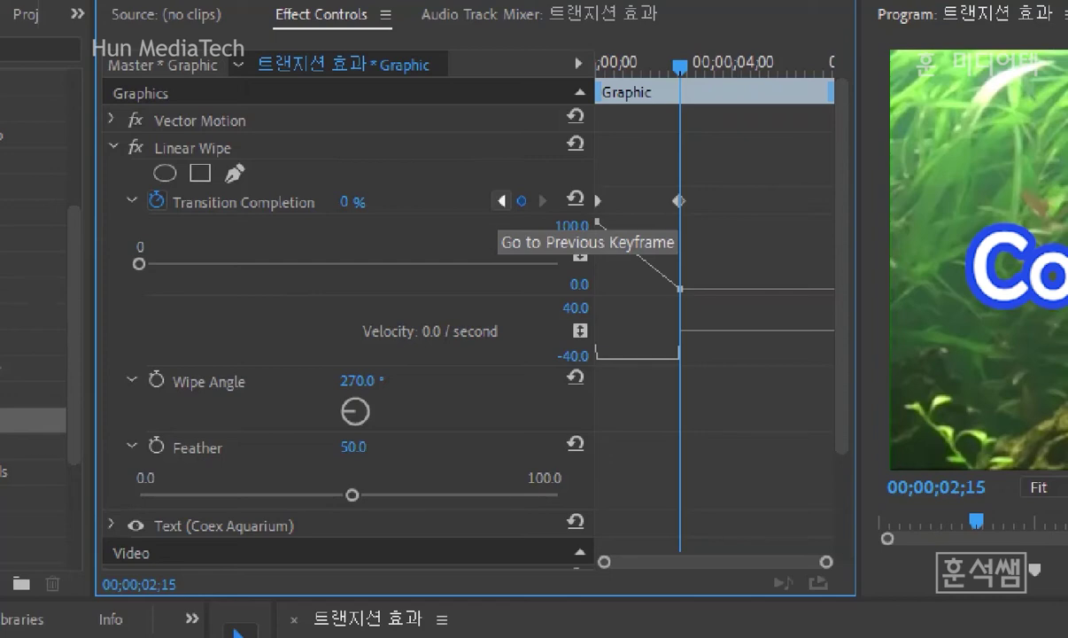
key("ctrl+s")
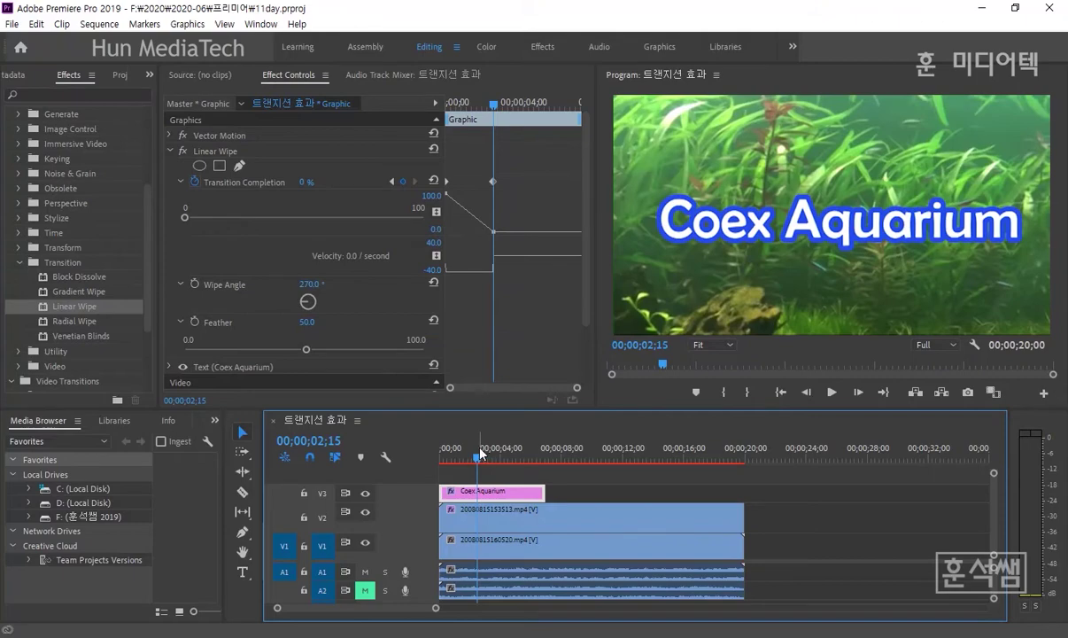
Play back the title wipe and scrub to around the 5-second mark
left_click_drag(485, 454, 412, 460)
key("space")
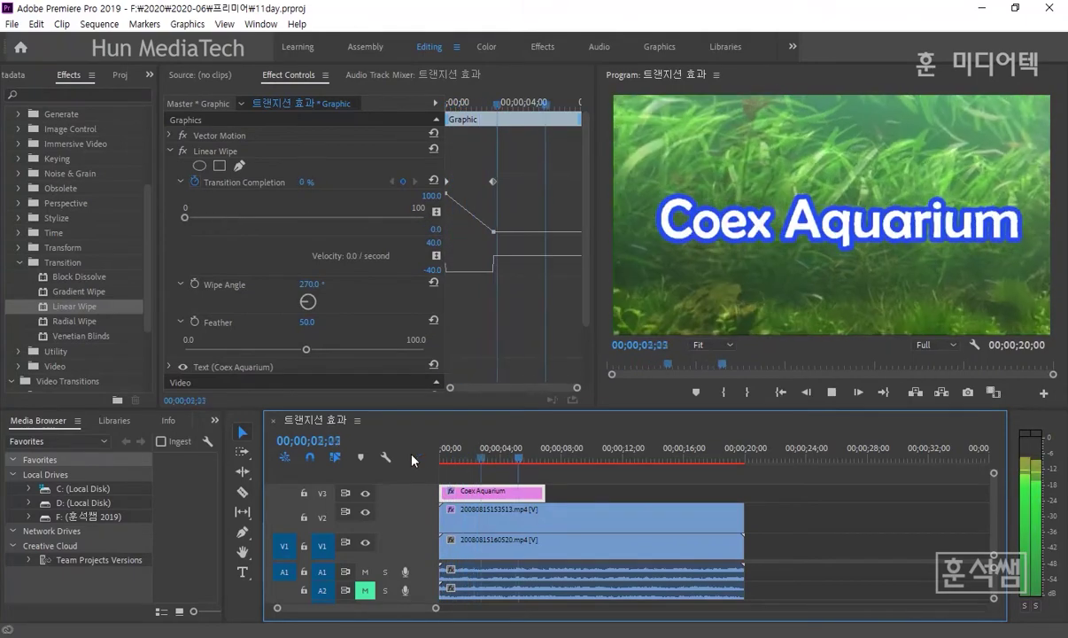
key("space")
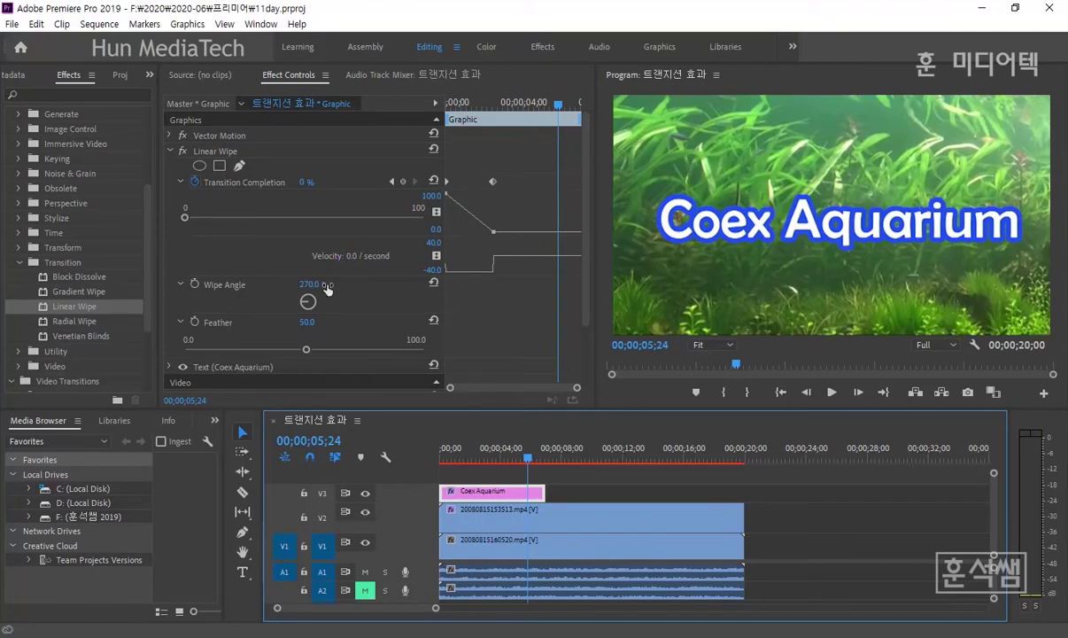
left_click_drag(467, 457, 523, 472)
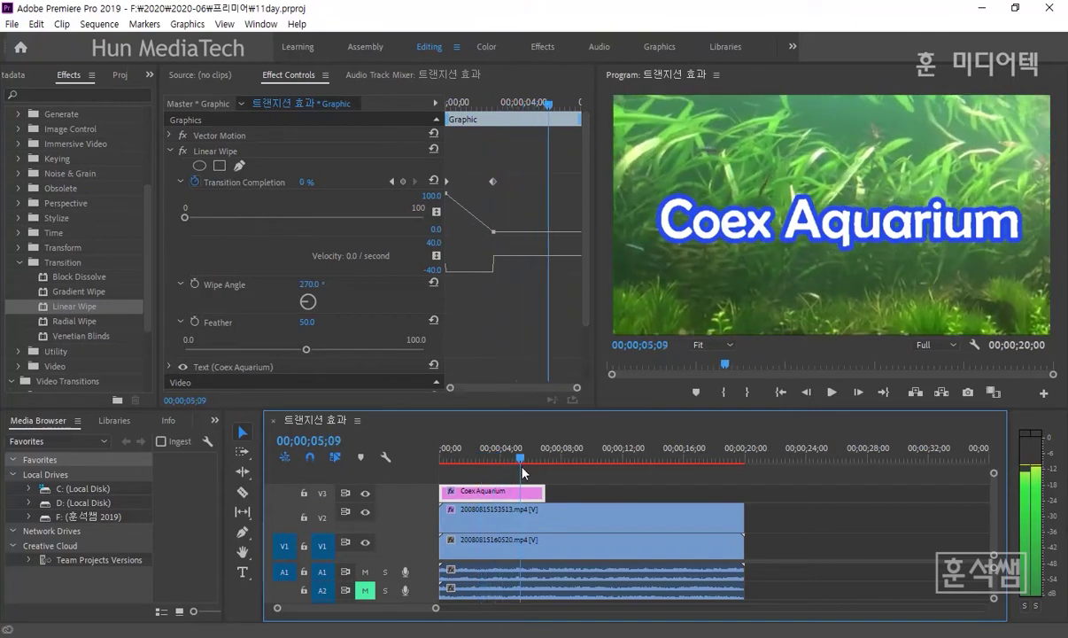
left_click_drag(523, 472, 519, 472)
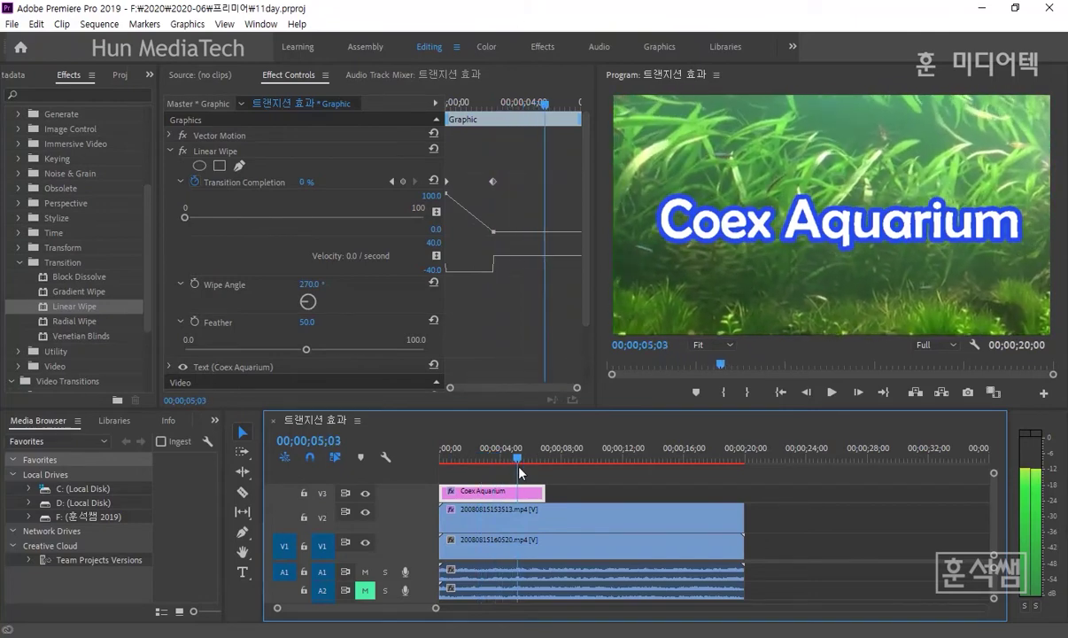
Add a 0% Transition Completion keyframe at 00;00;05;00
left_click(312, 441)
type("50")
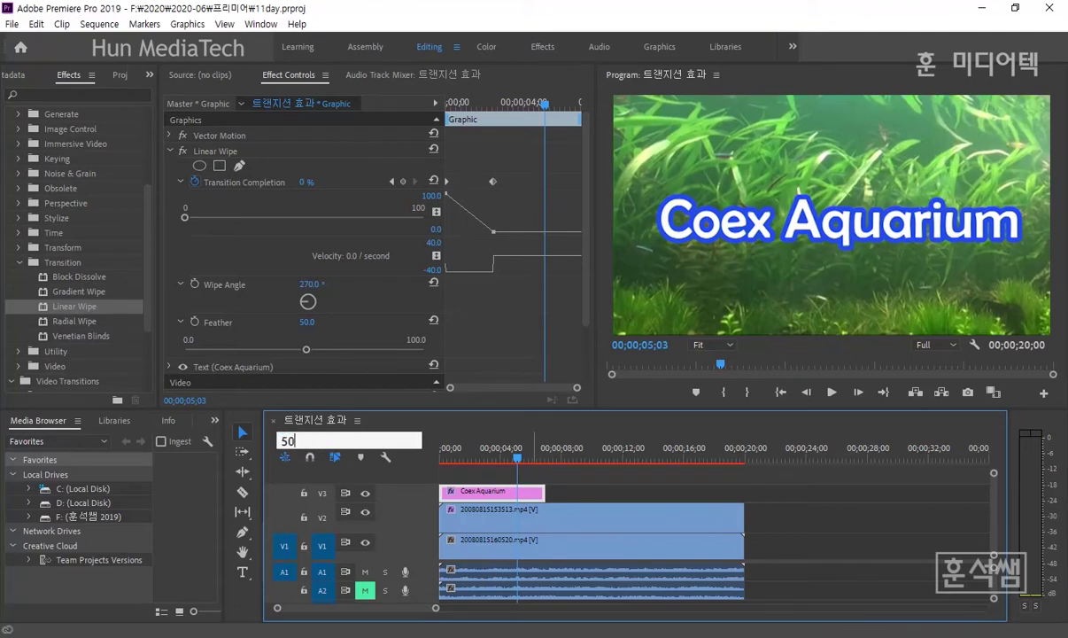
type(".0")
key("Return")
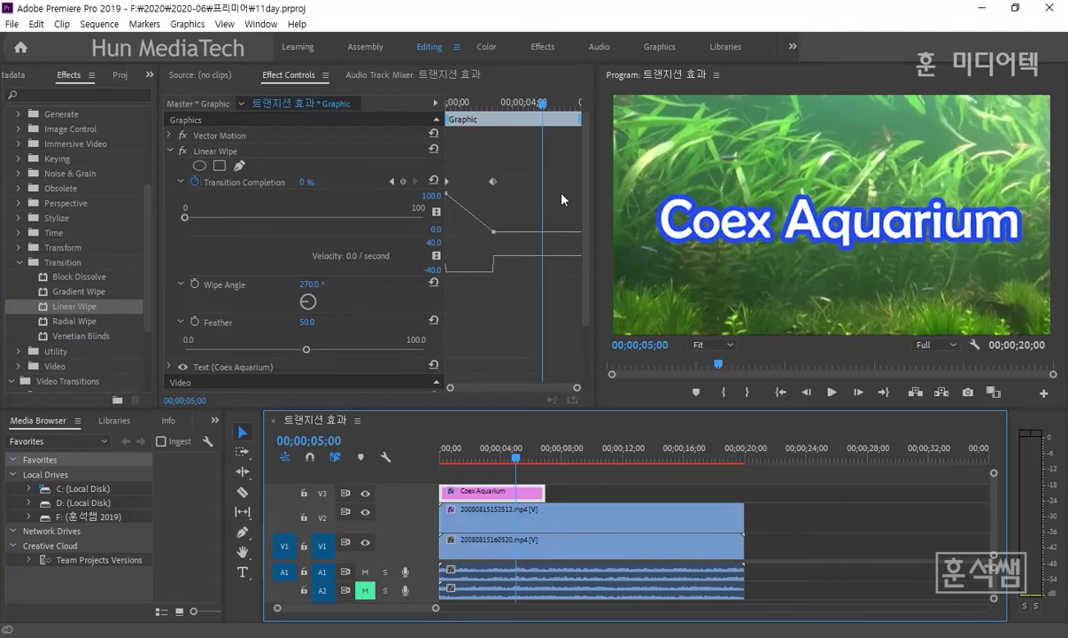
left_click(405, 182)
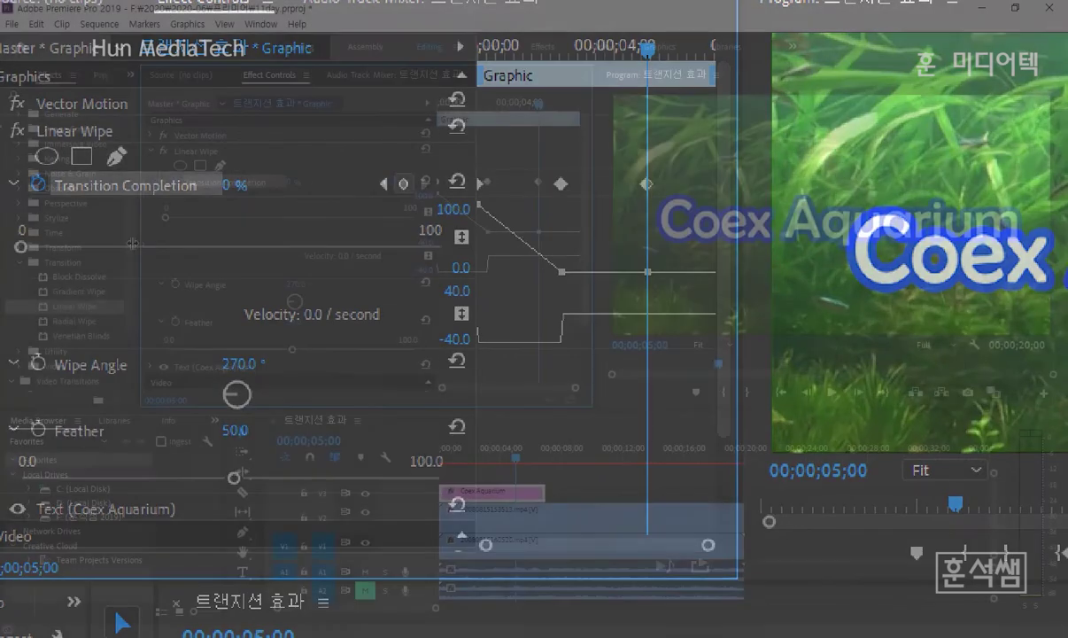
left_click_drag(437, 299, 406, 301)
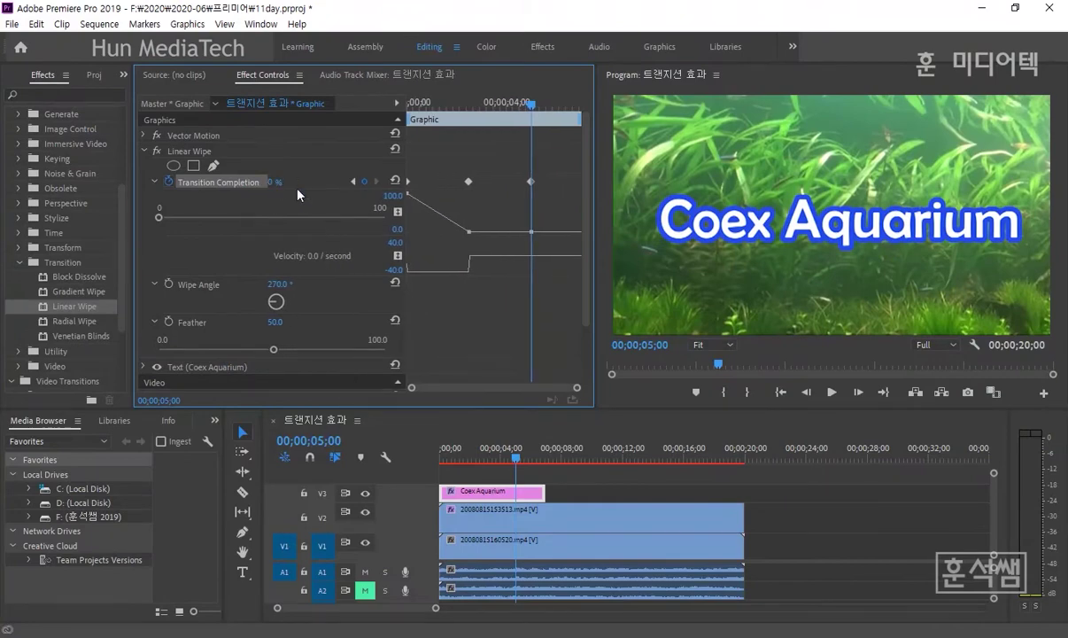
Extend the V3 title clip to end at 00;00;08;00, toggling timeline snapping to align it
left_click(328, 439)
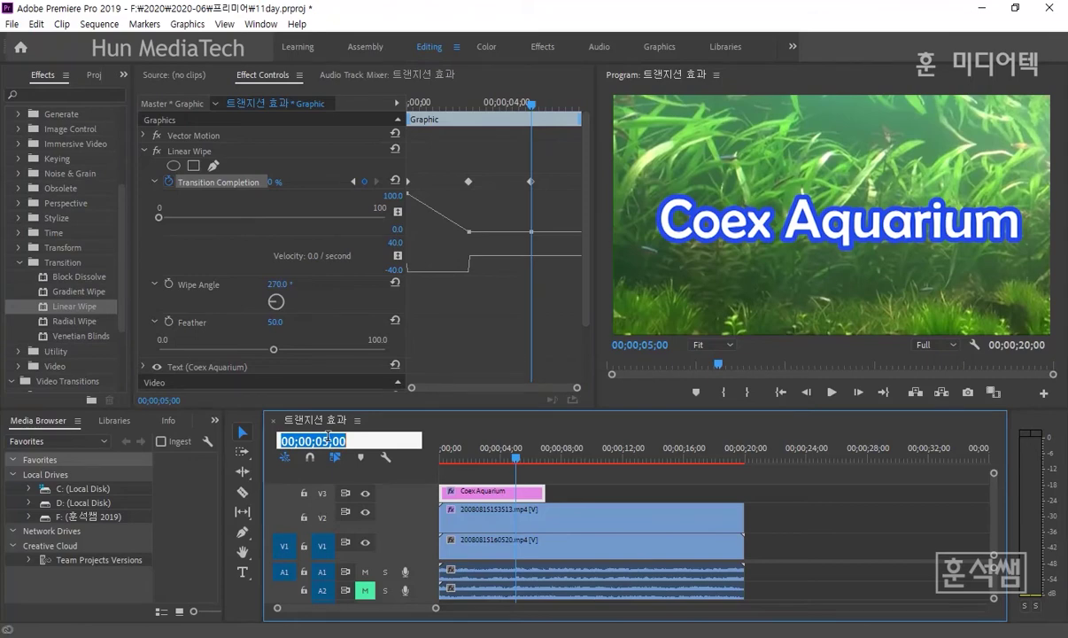
type("800")
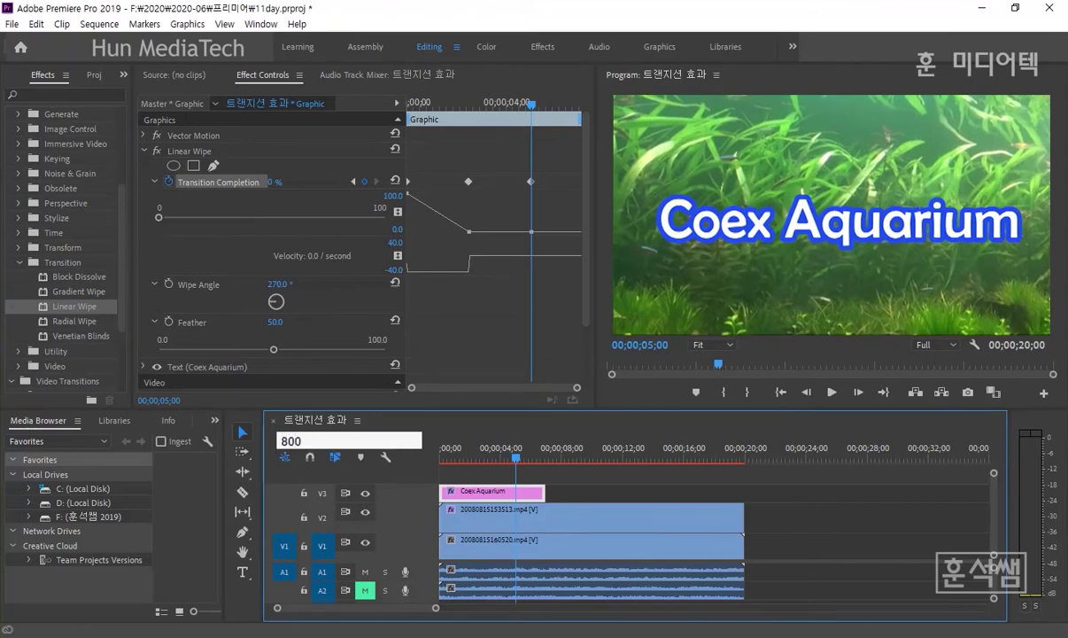
key("Return")
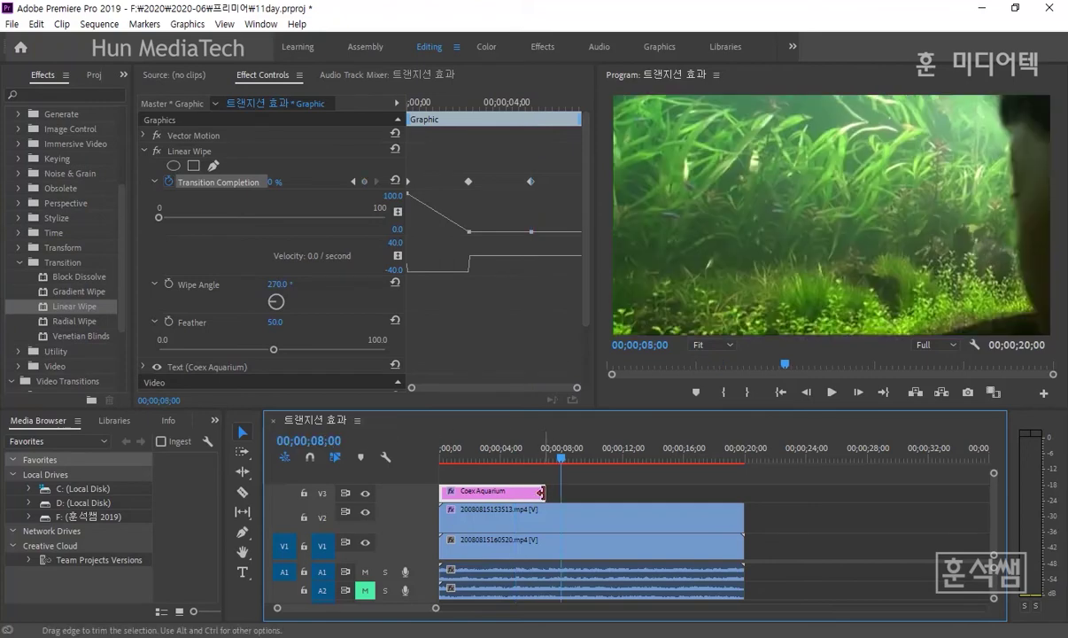
left_click_drag(541, 497, 560, 491)
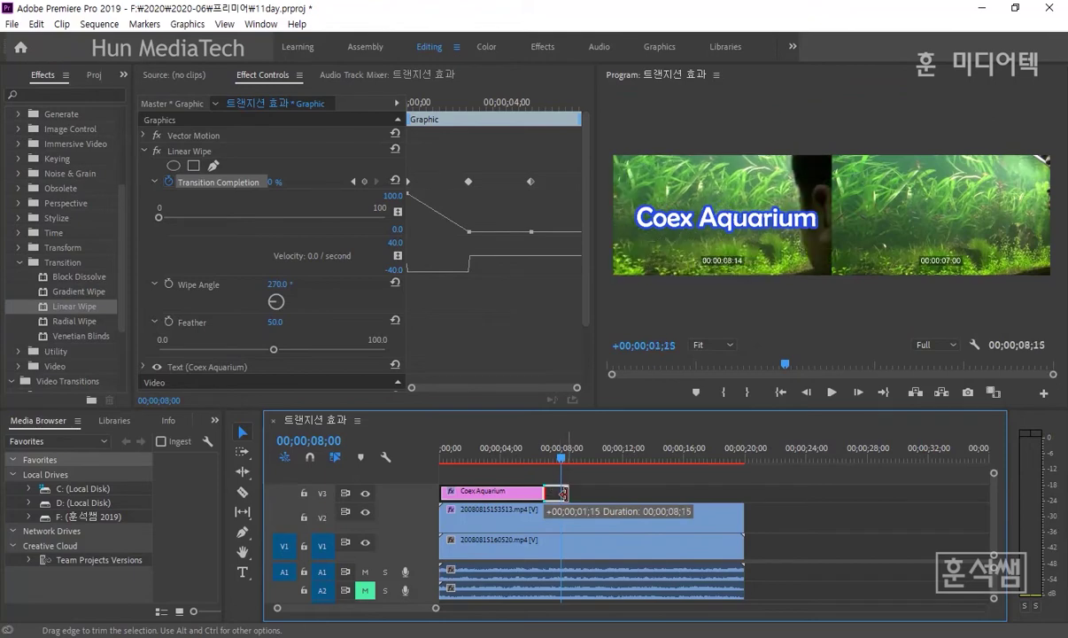
left_click_drag(552, 491, 560, 490)
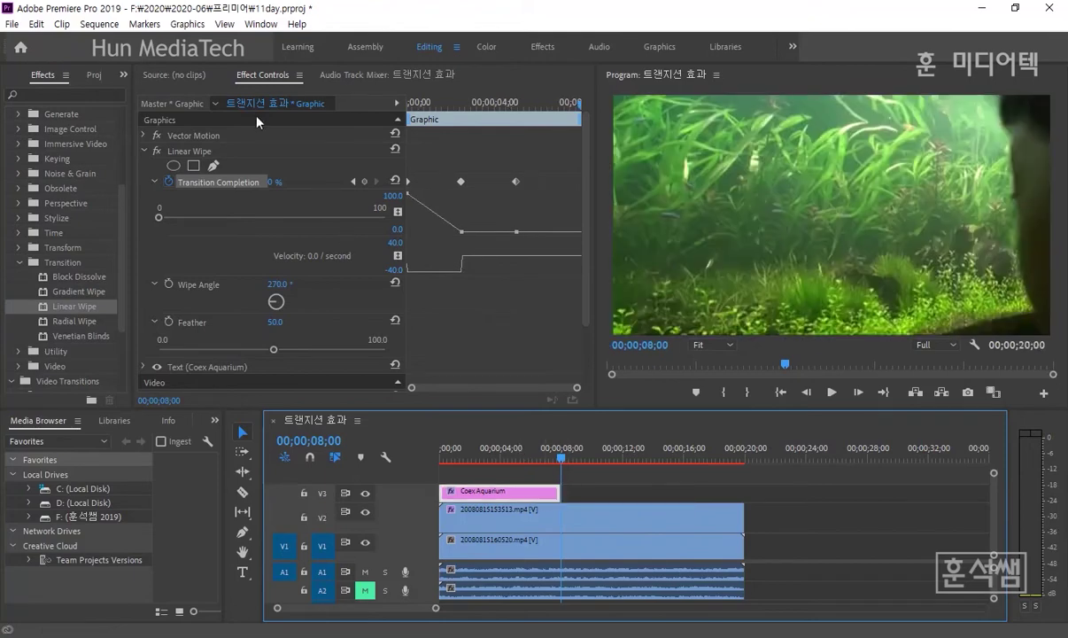
left_click(107, 24)
left_click(126, 441)
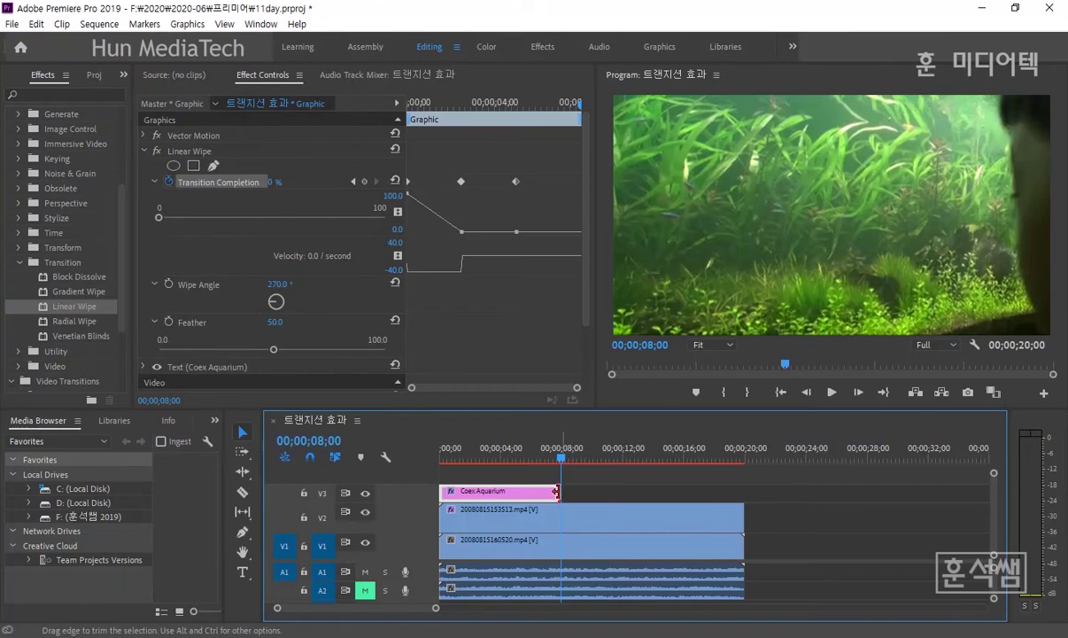
left_click_drag(564, 491, 560, 490)
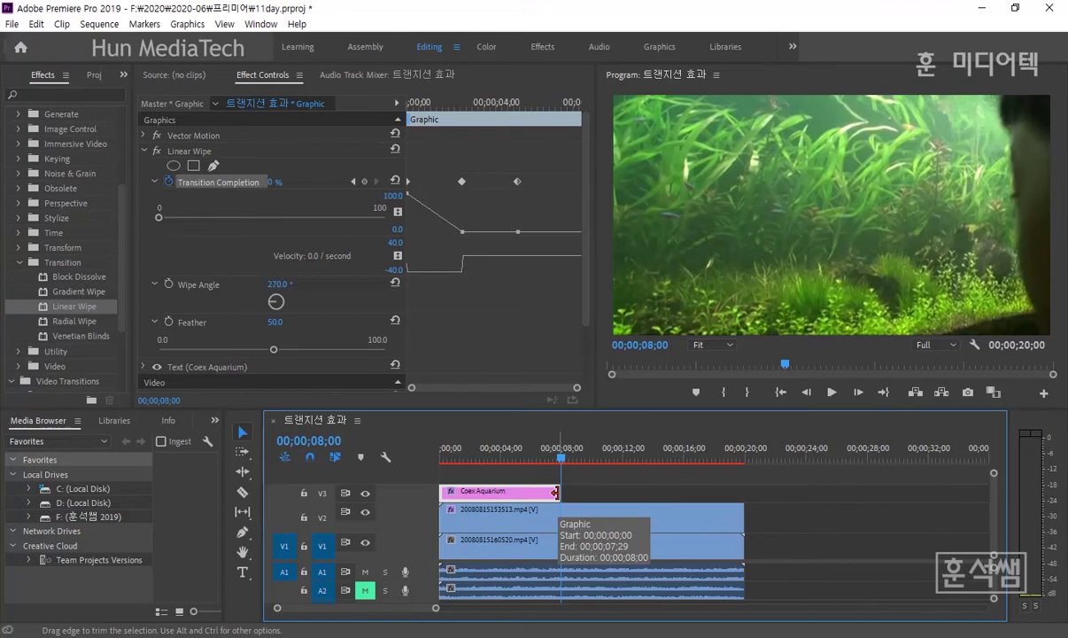
Add a 100% Transition Completion keyframe at 00;00;07;15 to wipe the title out
left_click(329, 440)
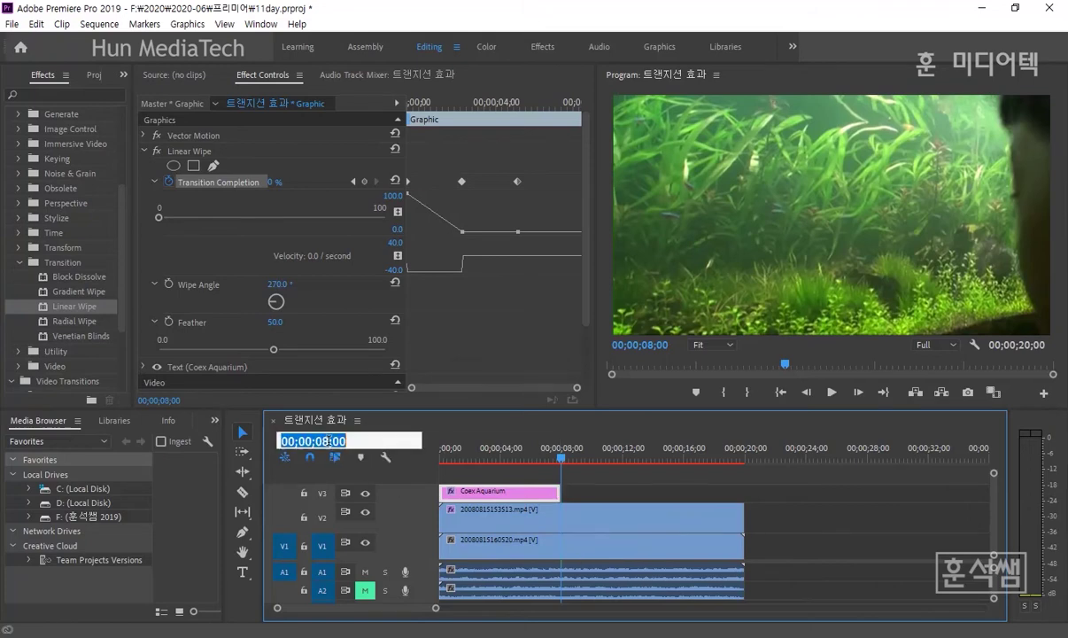
type("7")
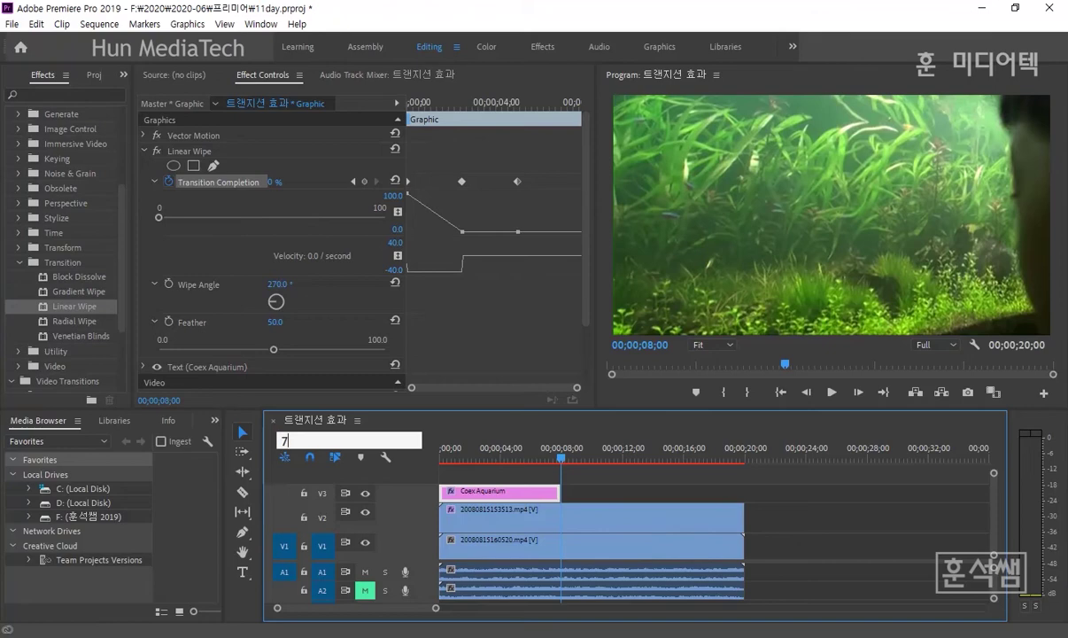
type("15")
key("Return")
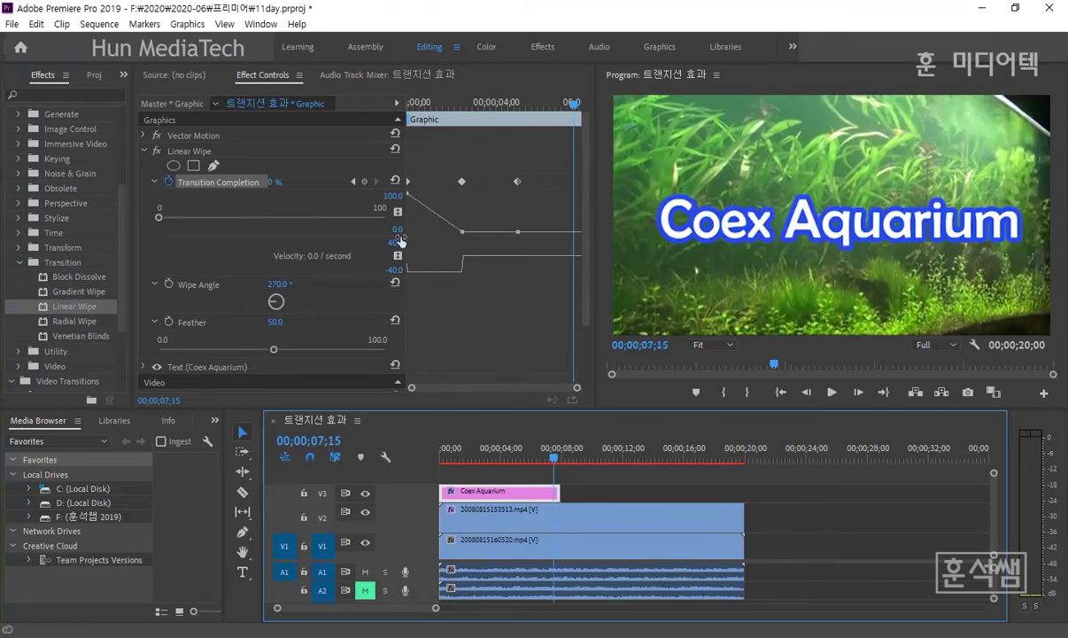
left_click_drag(158, 217, 396, 229)
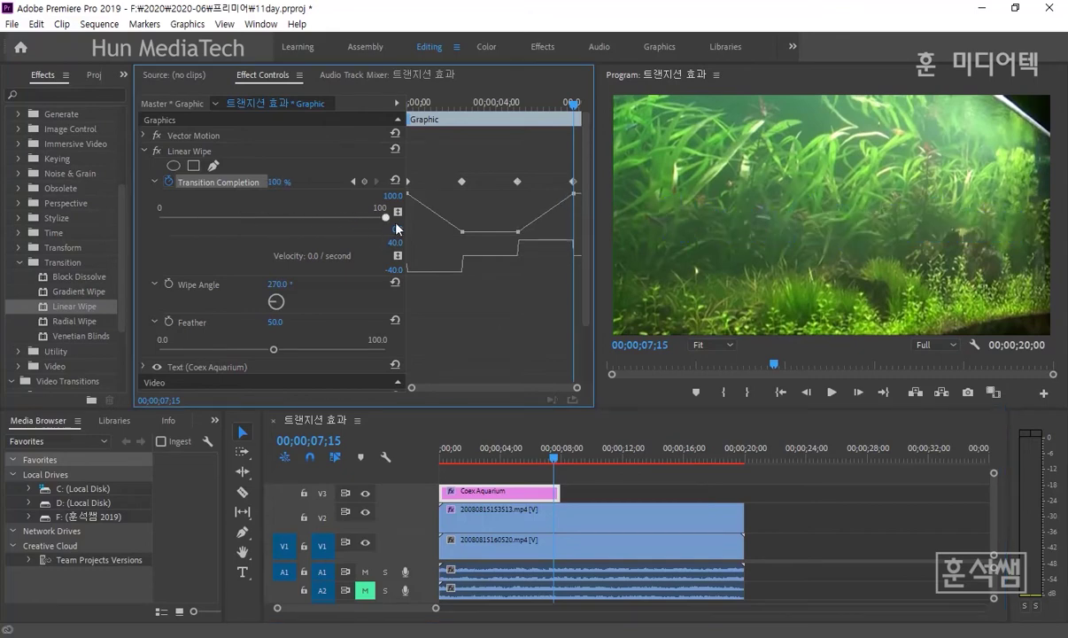
left_click(495, 107)
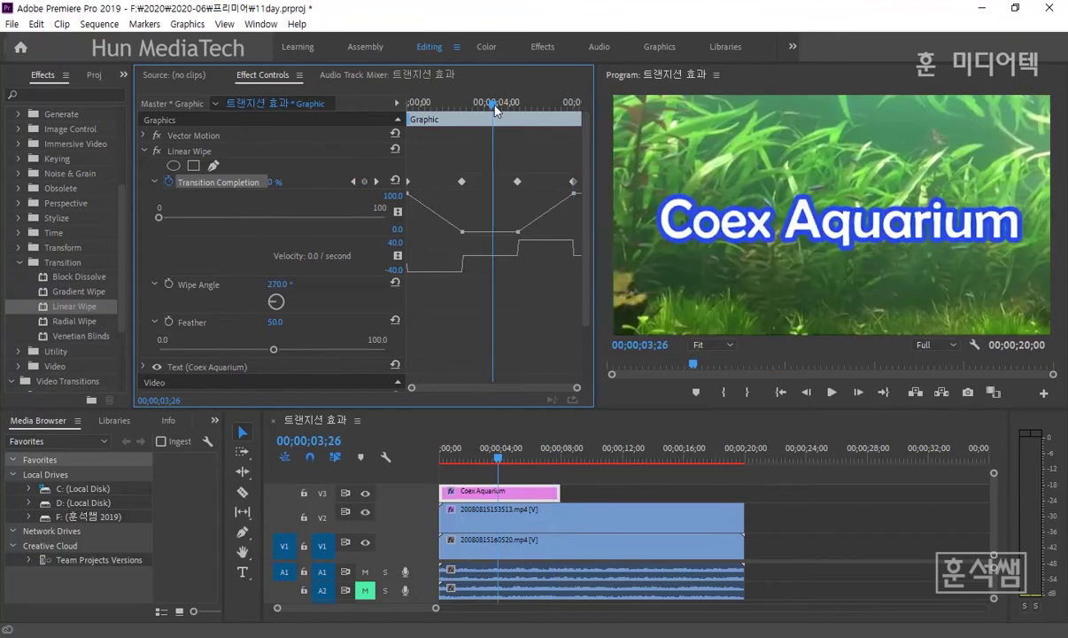
key("space")
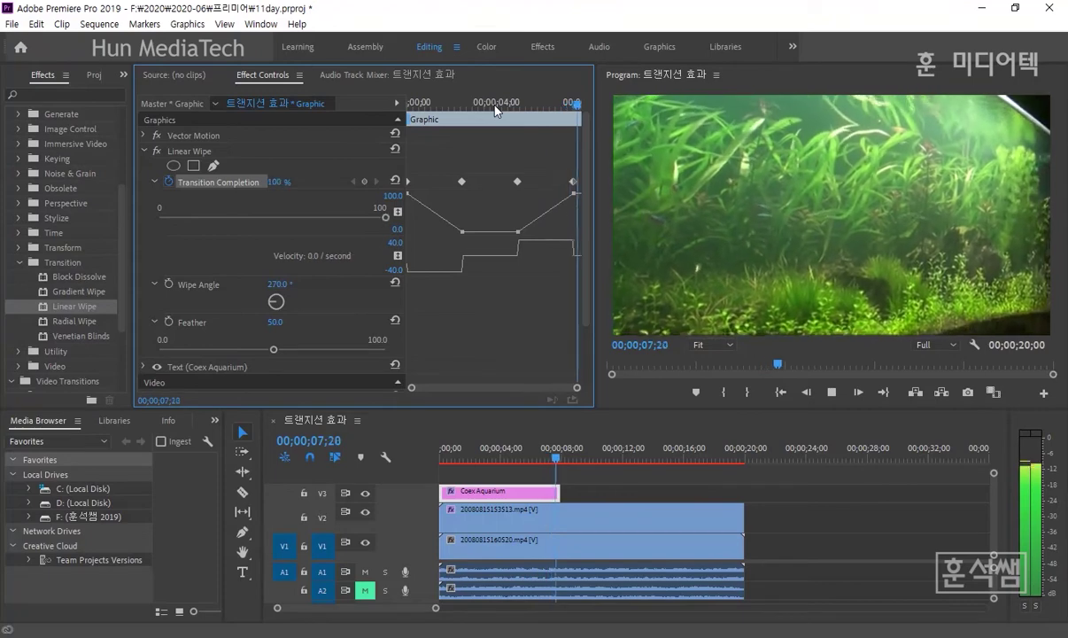
key("space")
left_click(511, 107)
key("space")
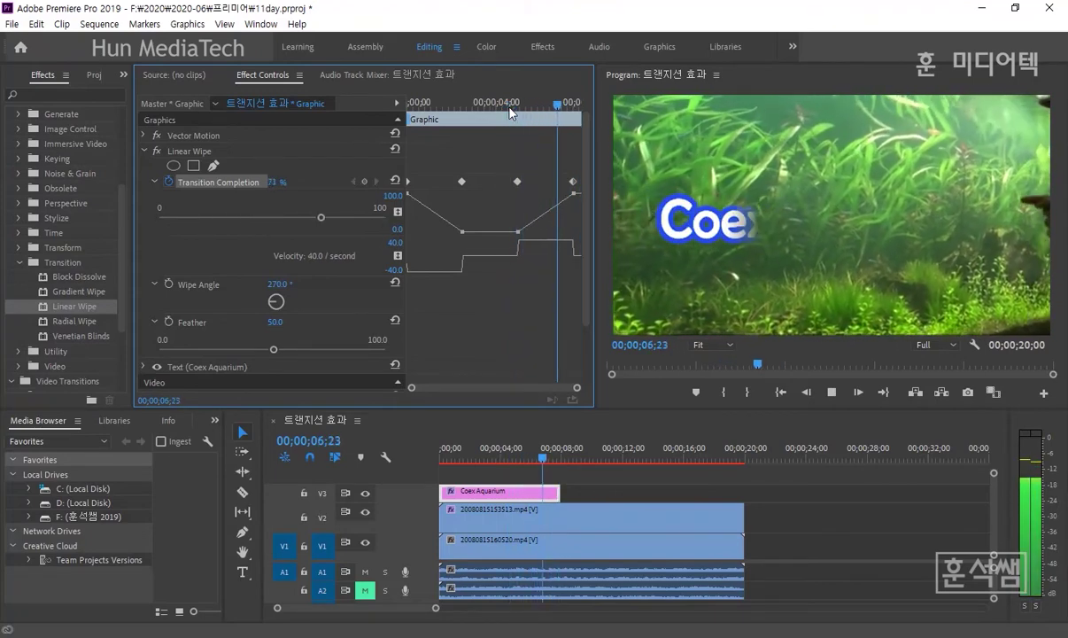
key("space")
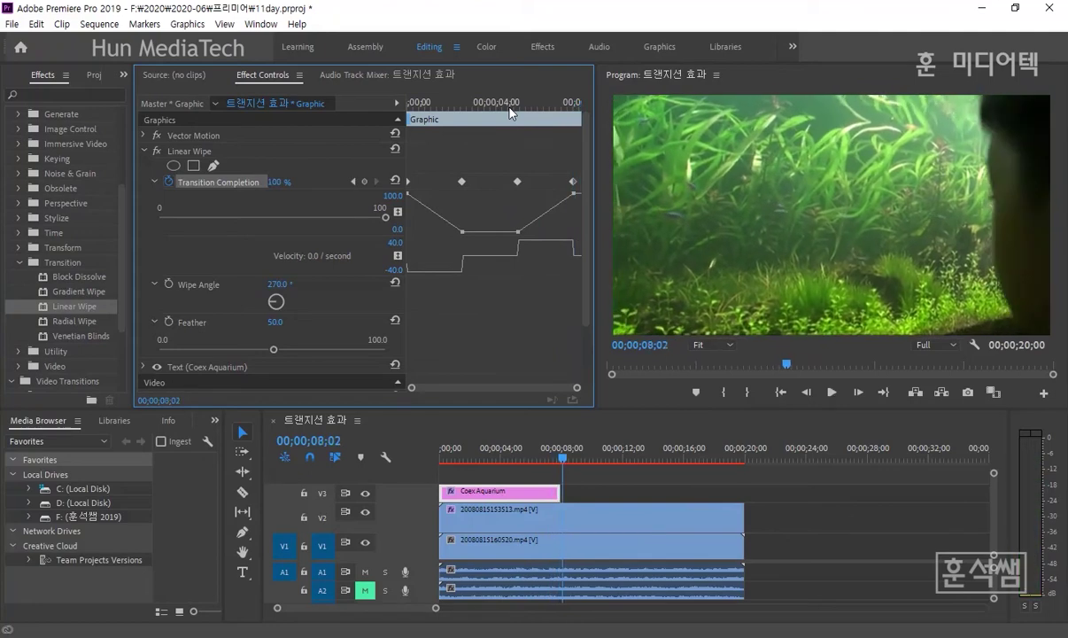
left_click(510, 108)
key("space")
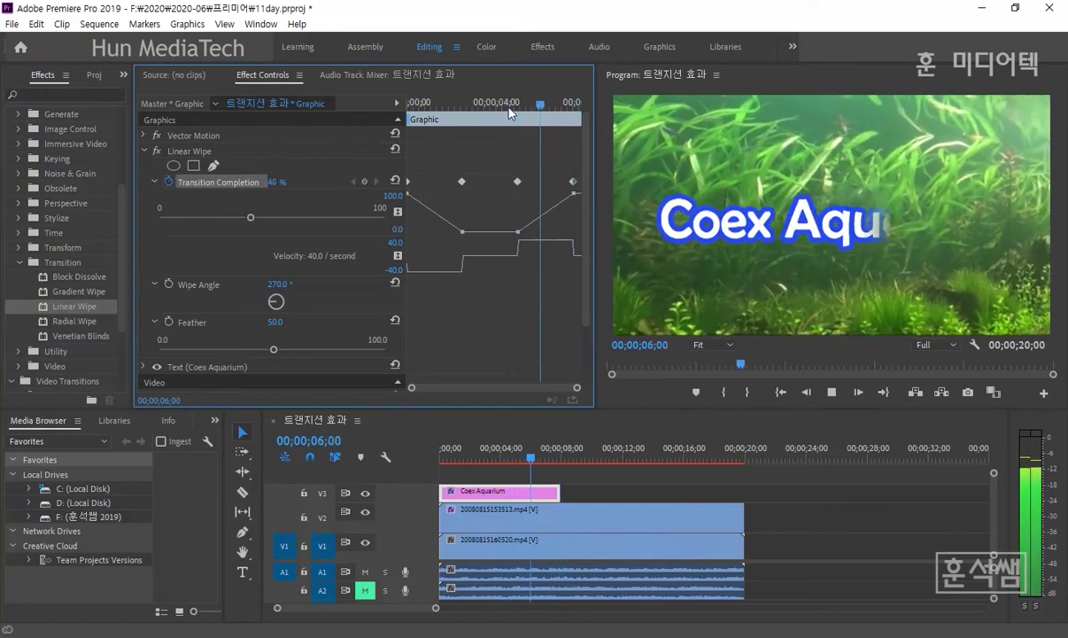
key("space")
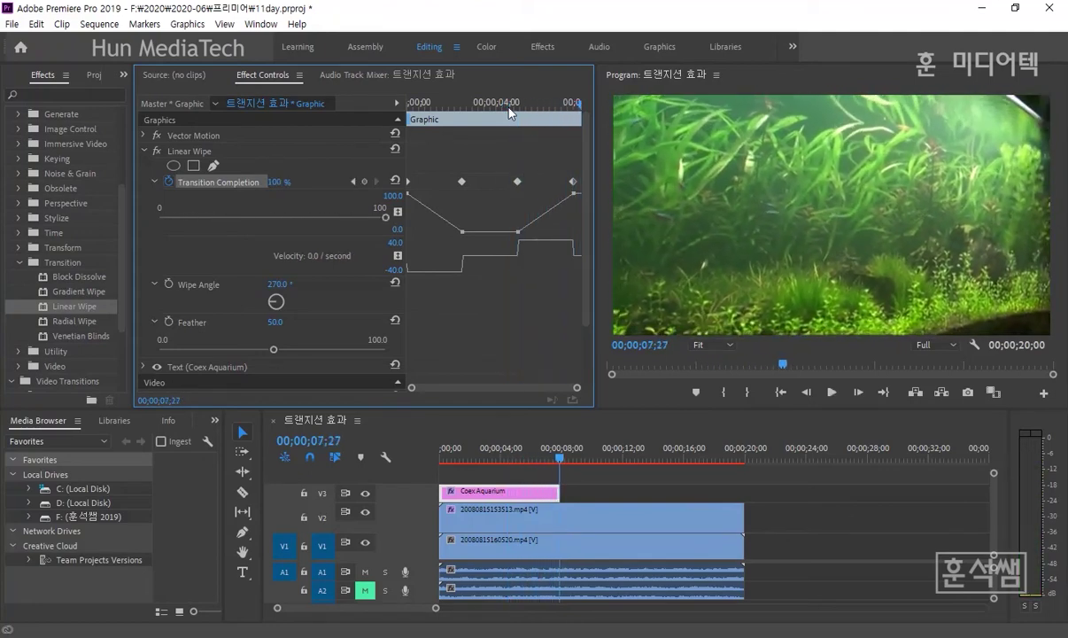
left_click(537, 105)
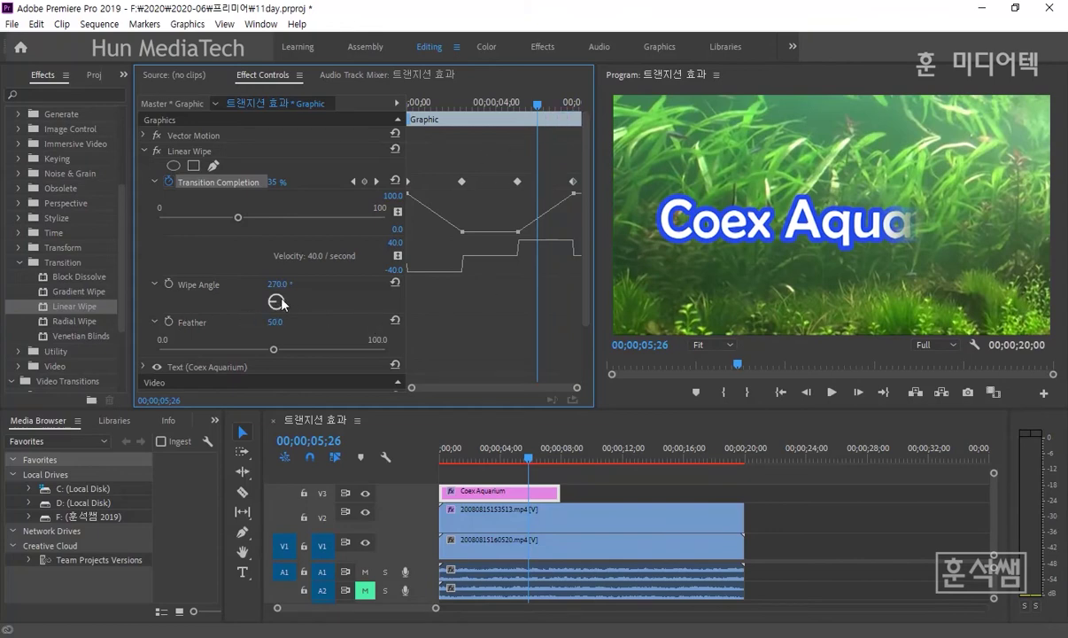
Start Wipe Angle keyframing at 270° on the 02;15 keyframe
left_click(496, 104)
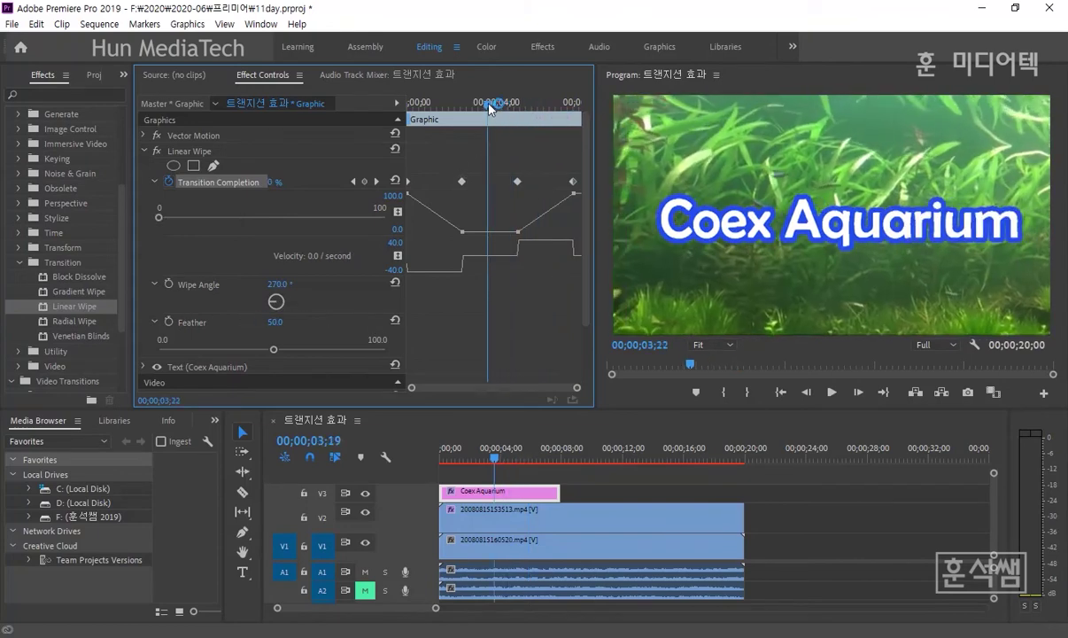
left_click_drag(498, 107, 506, 111)
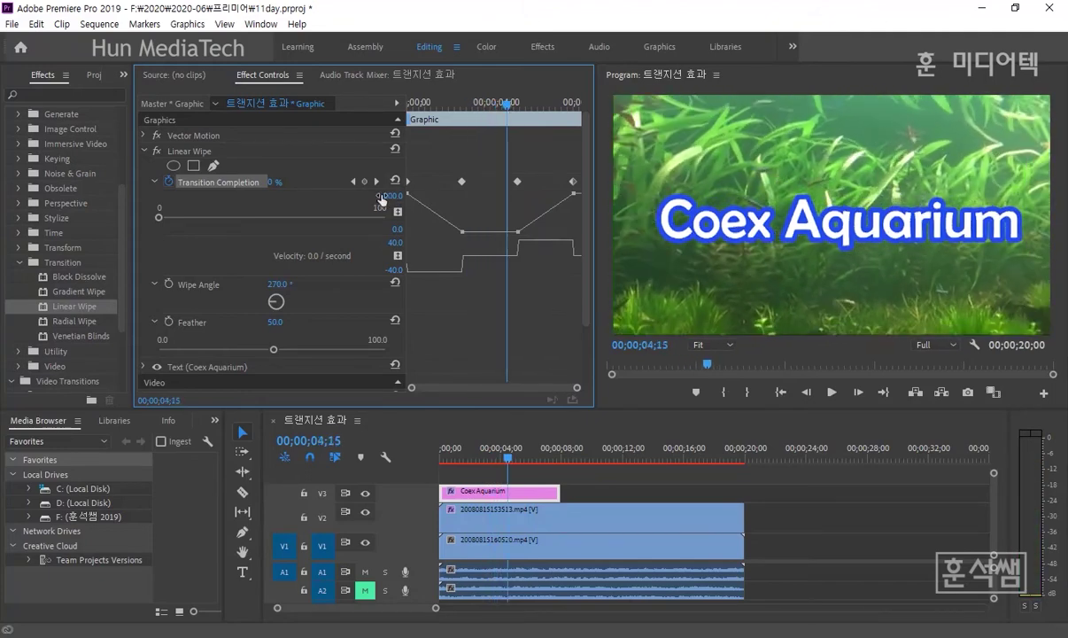
left_click(380, 181)
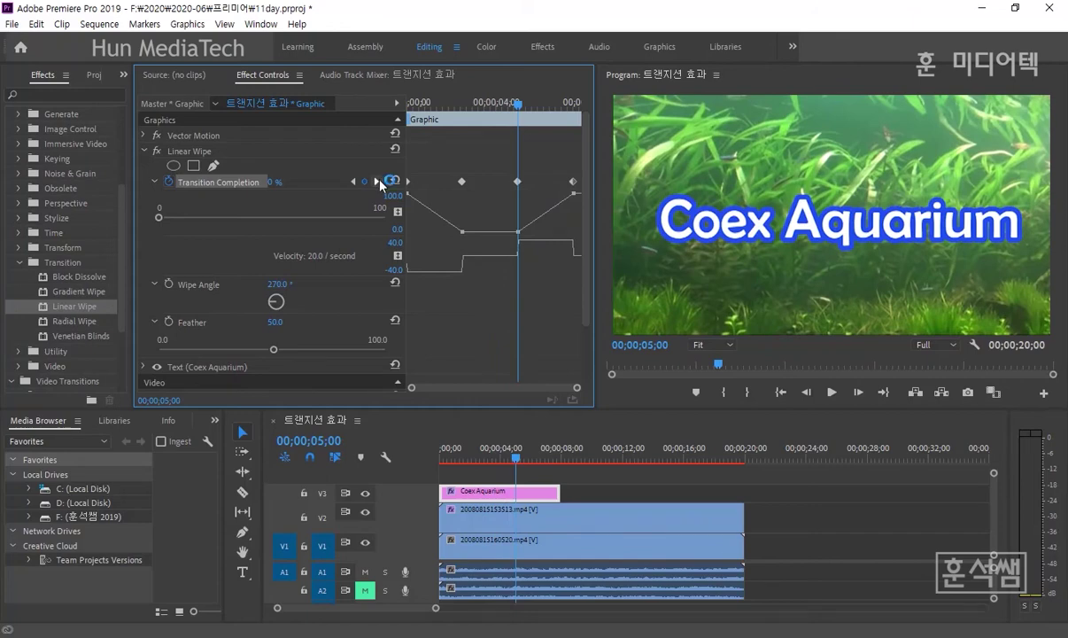
left_click(351, 182)
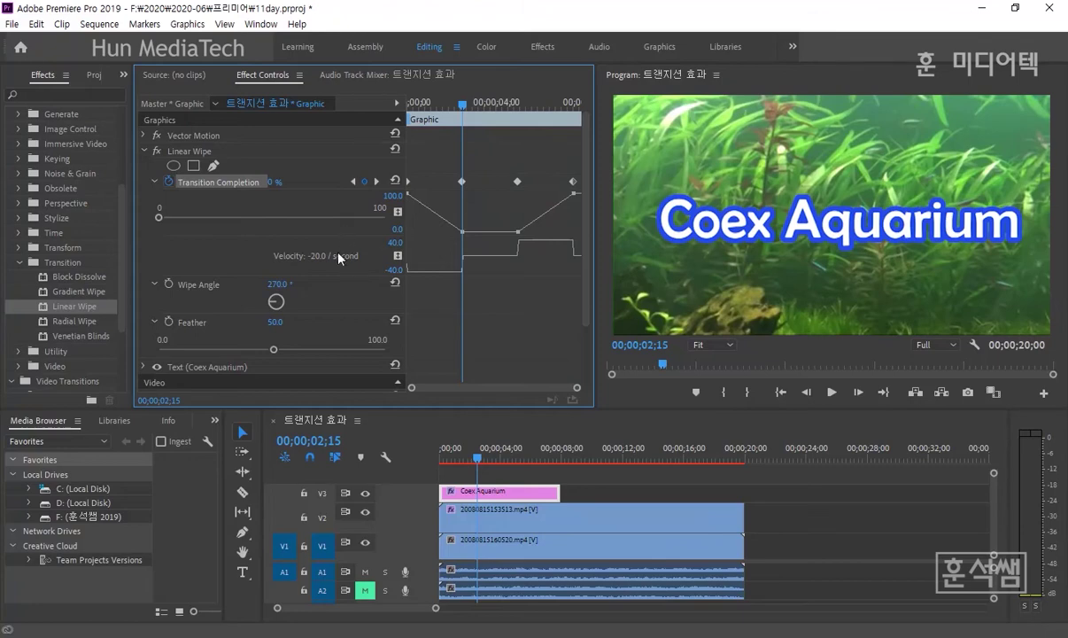
left_click(169, 284)
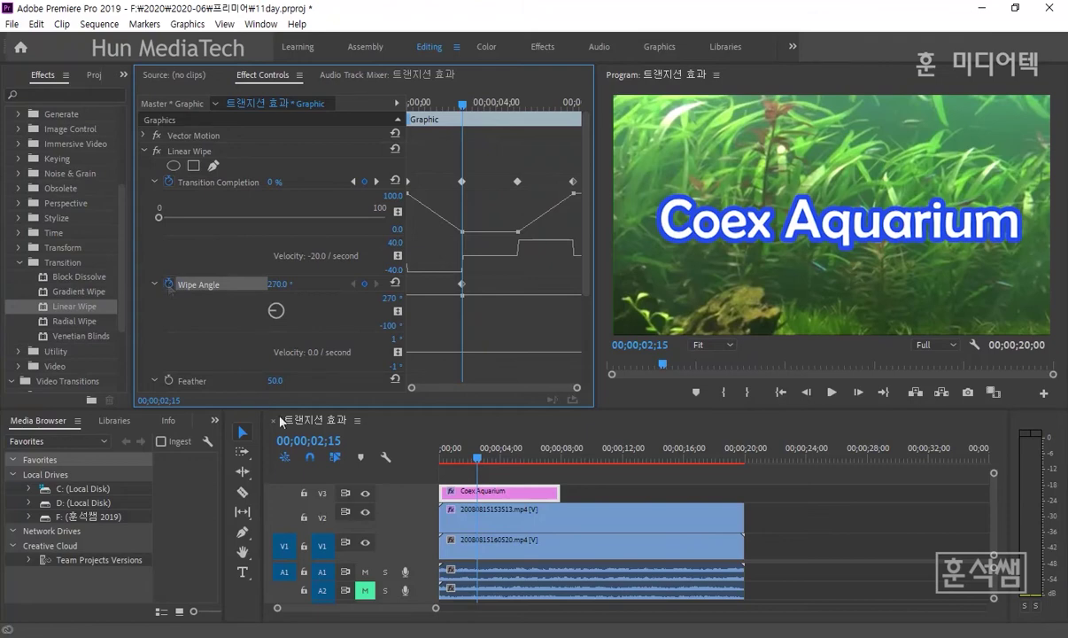
Set the Wipe Angle to 90° at the 05;00 keyframe
left_click(374, 181)
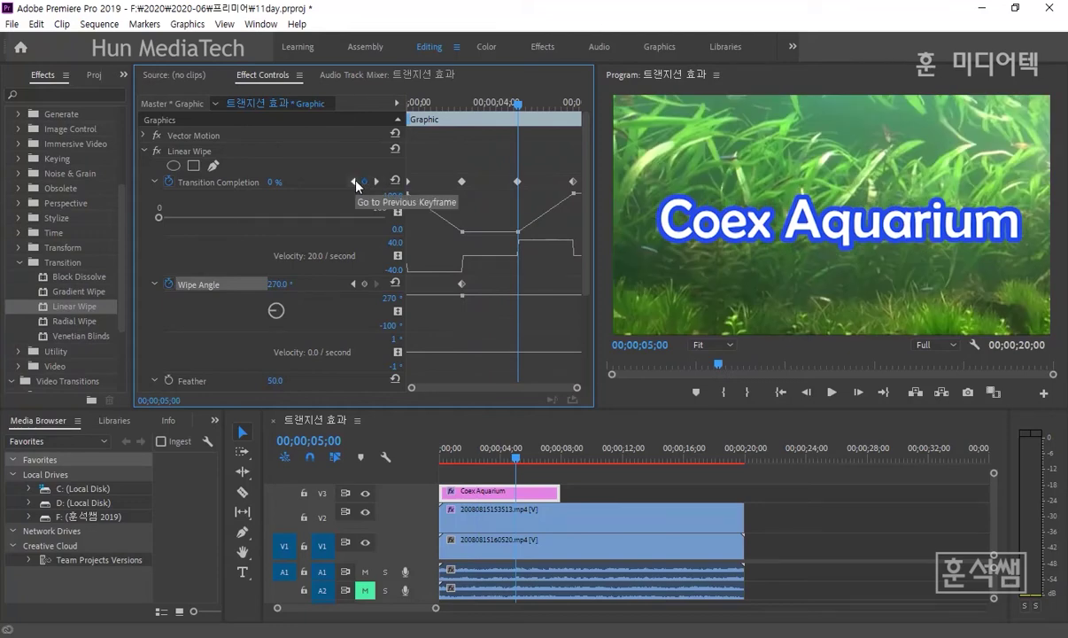
left_click(354, 181)
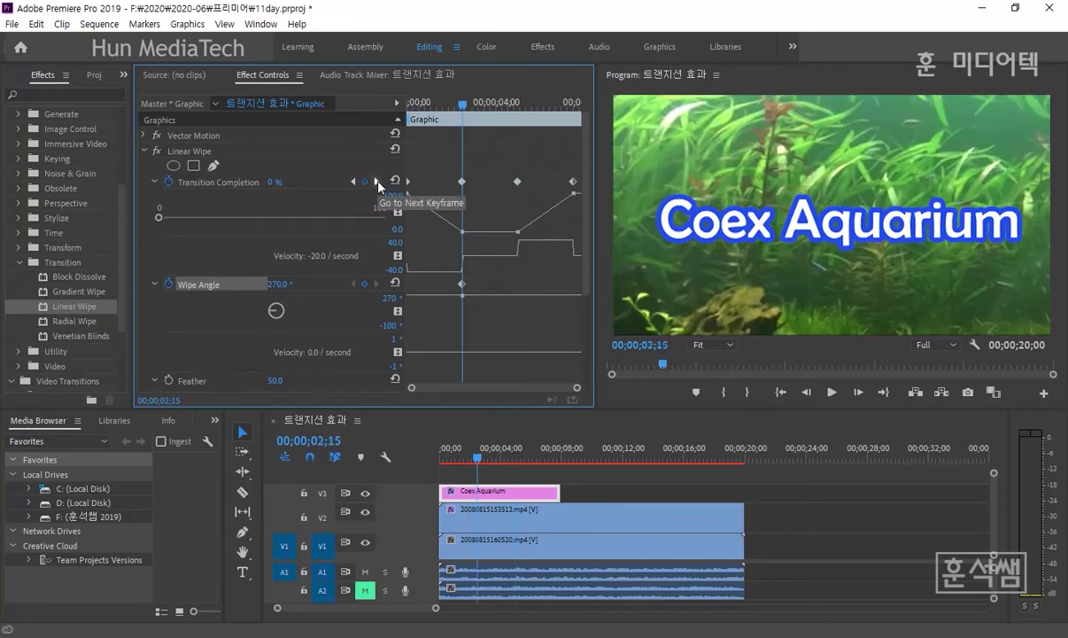
left_click(378, 181)
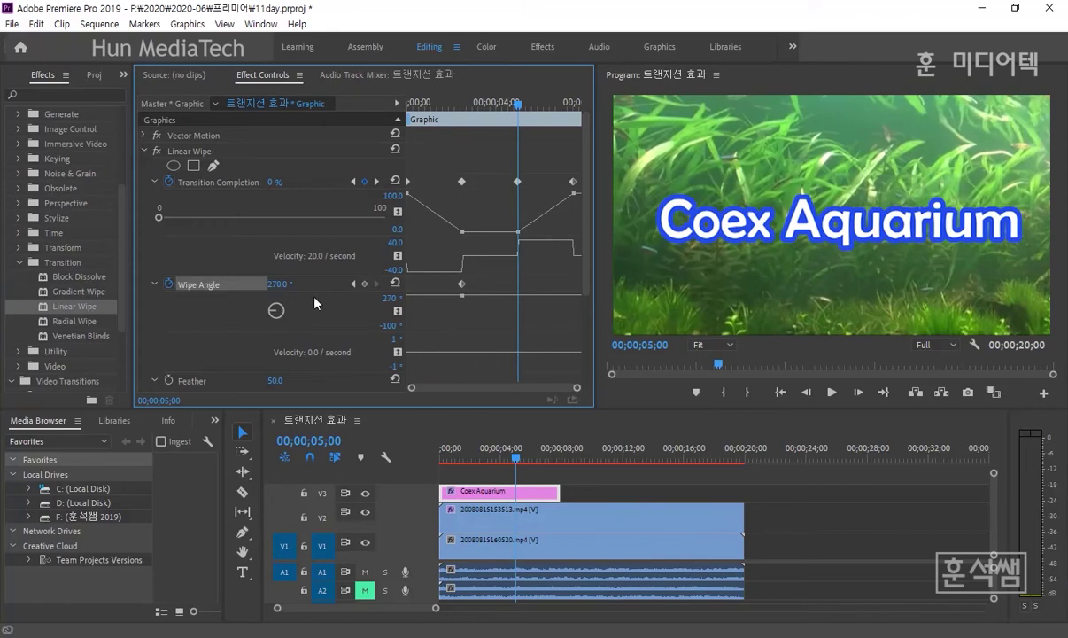
left_click(277, 285)
type("90")
key("Return")
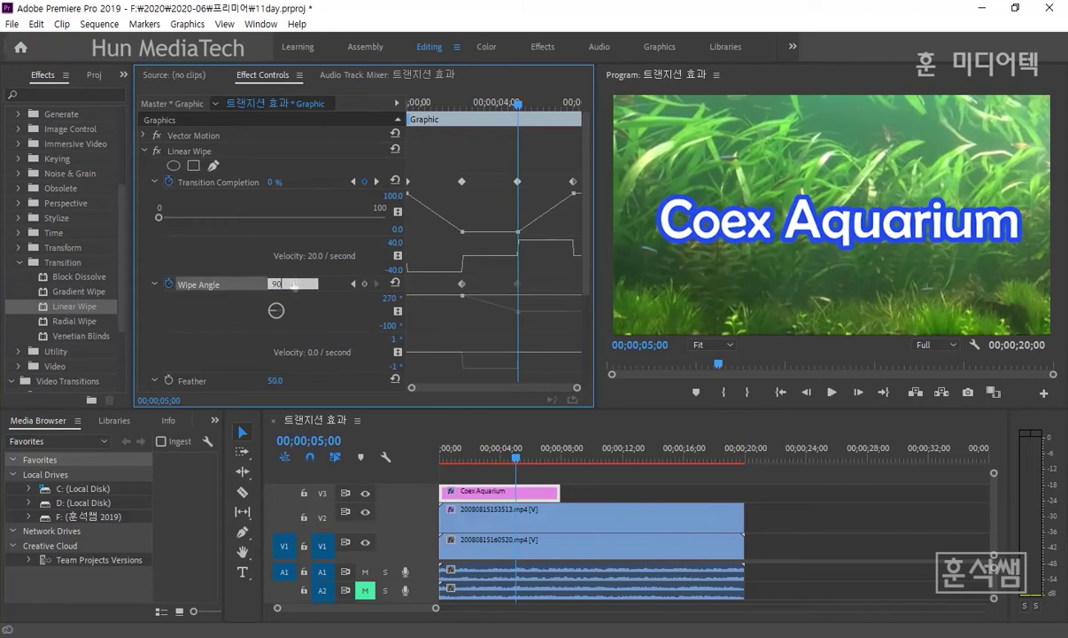
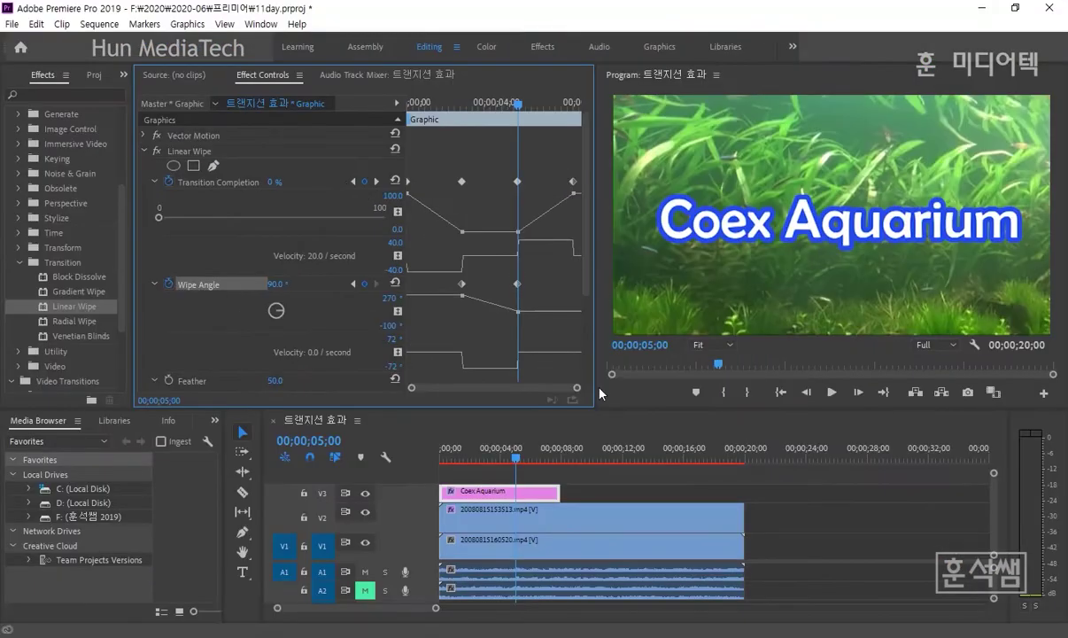
Preview the Coex Aquarium title's Linear Wipe twice from the start of the wipe
left_click(513, 458)
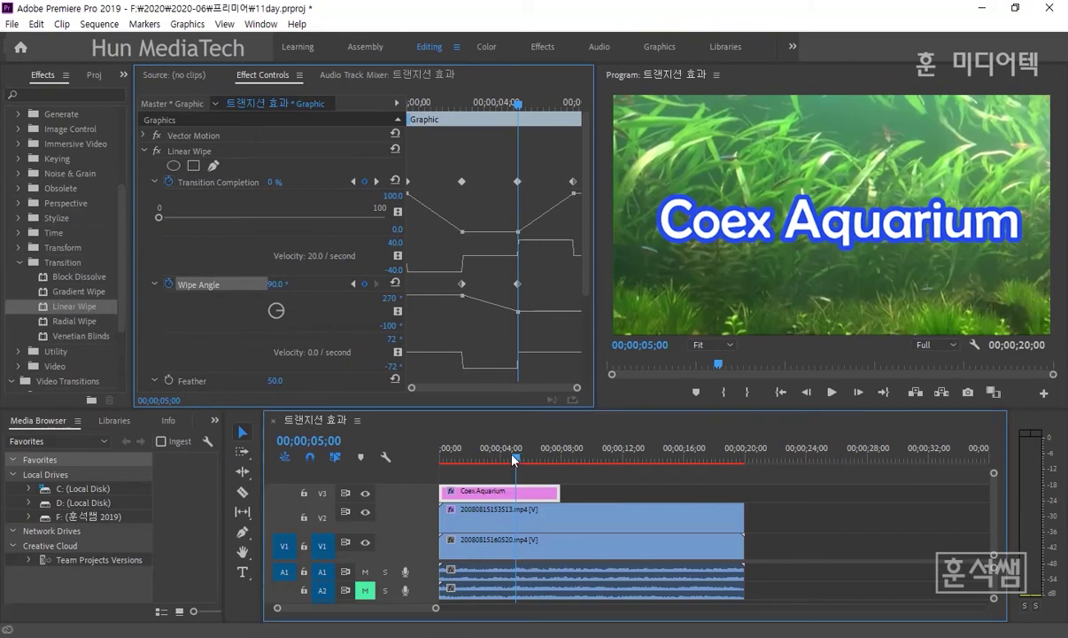
key("space")
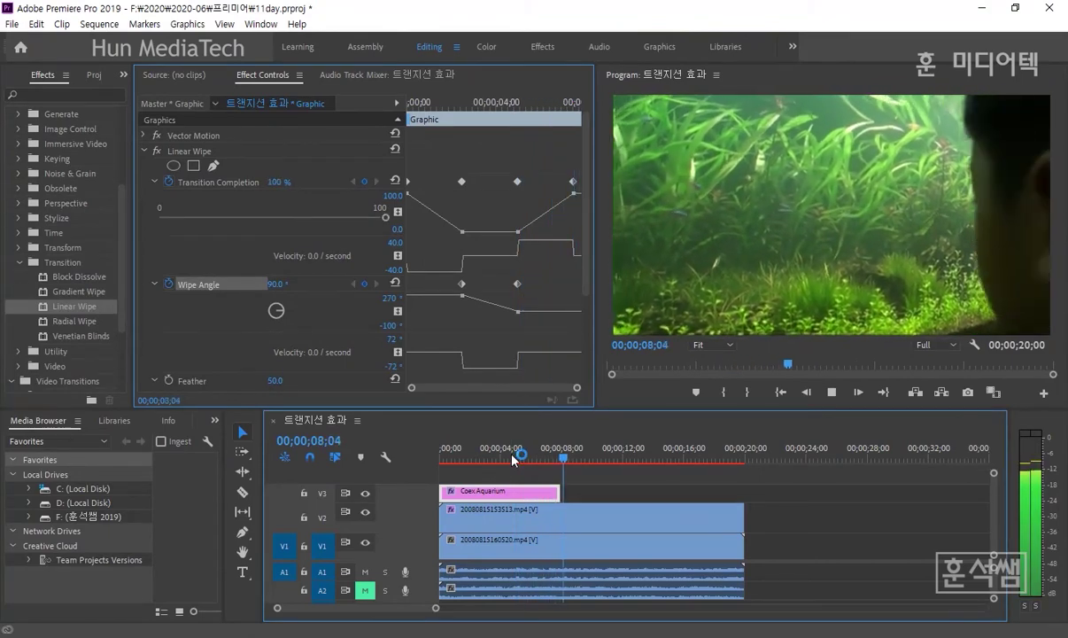
key("space")
left_click(512, 458)
key("space")
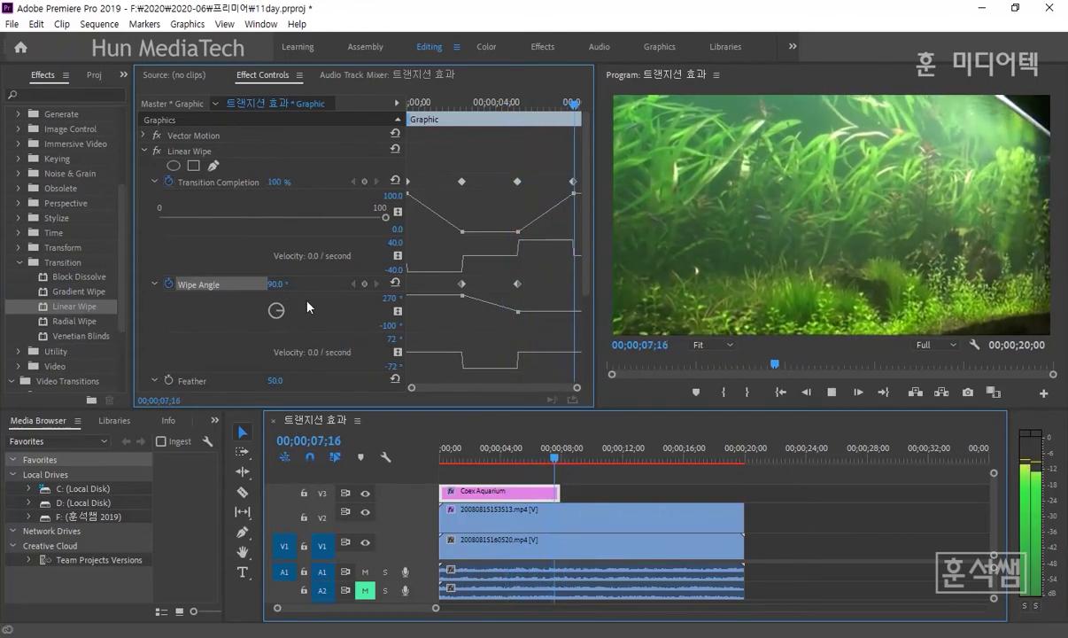
key("space")
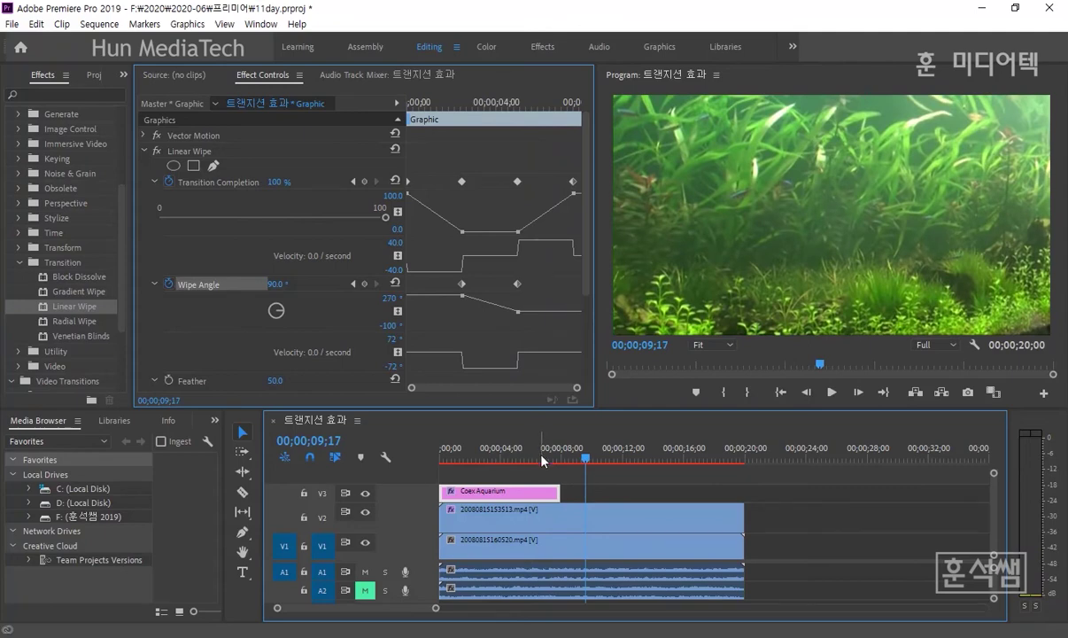
Play the sequence from the beginning through the title wipe, then save the project
left_click(541, 458)
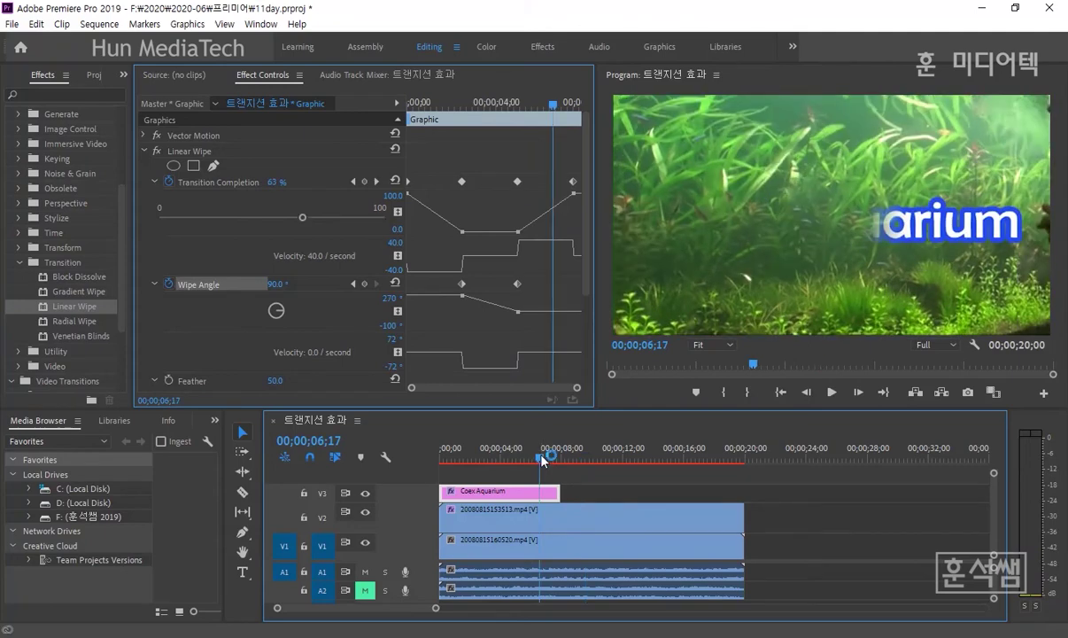
key("Home")
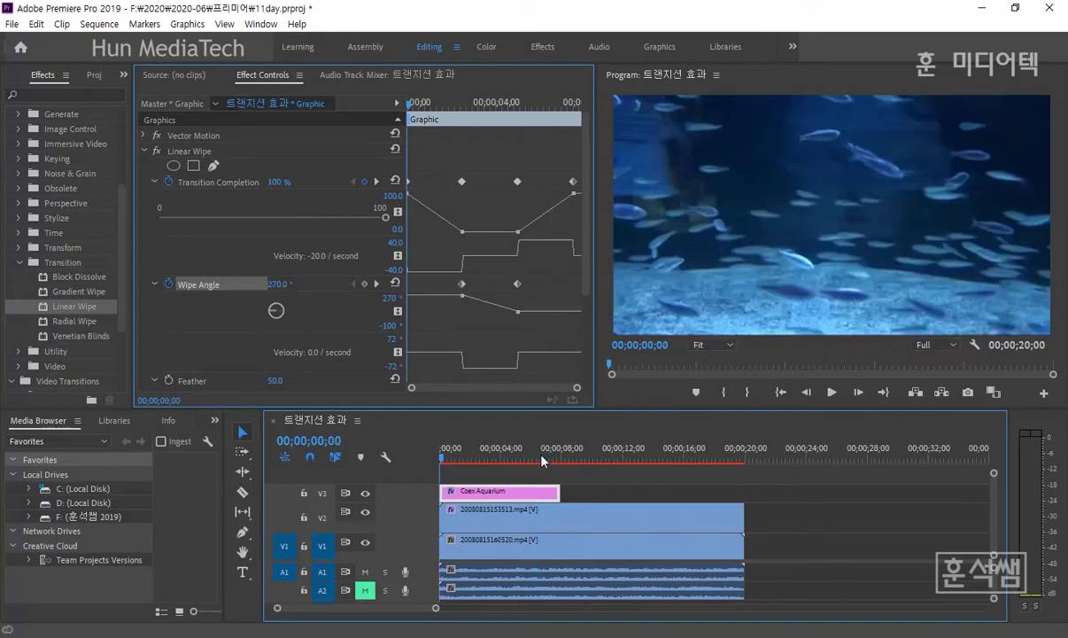
key("space")
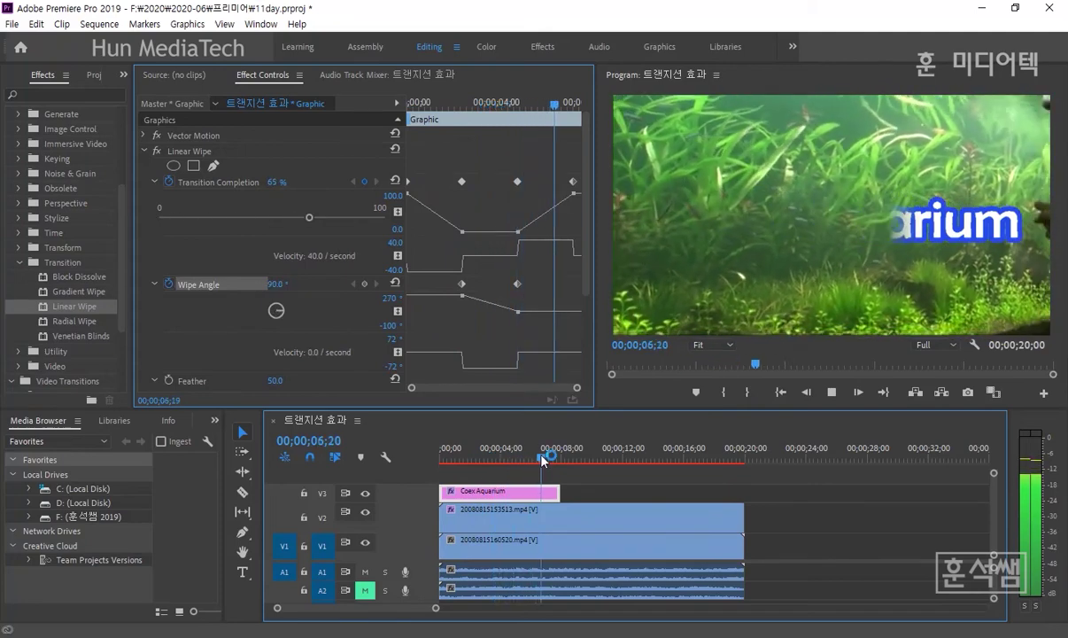
left_click(542, 460)
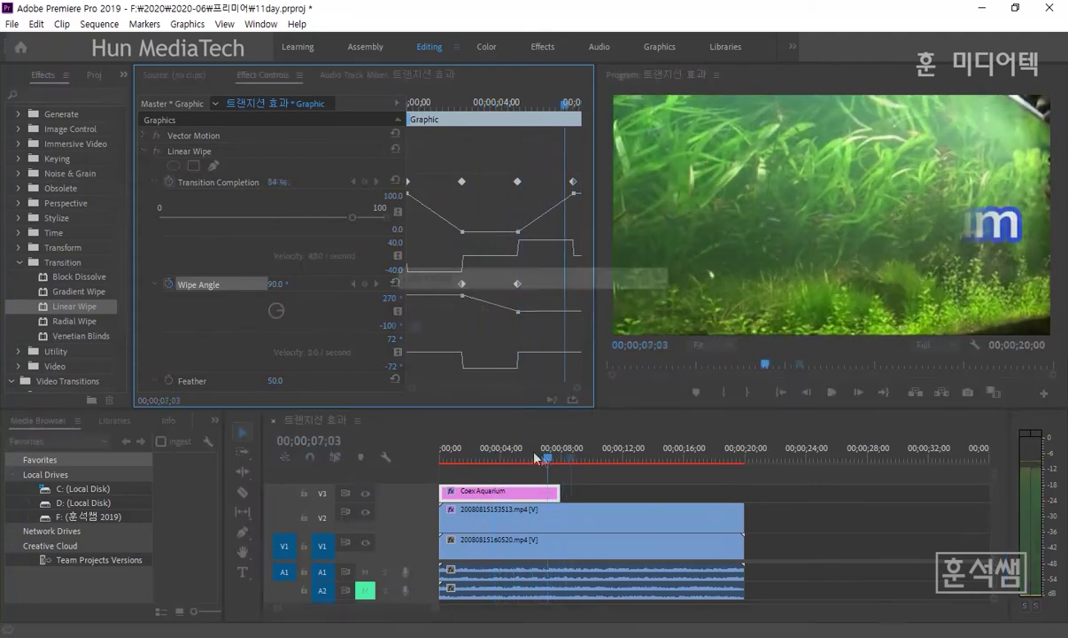
key("ctrl+s")
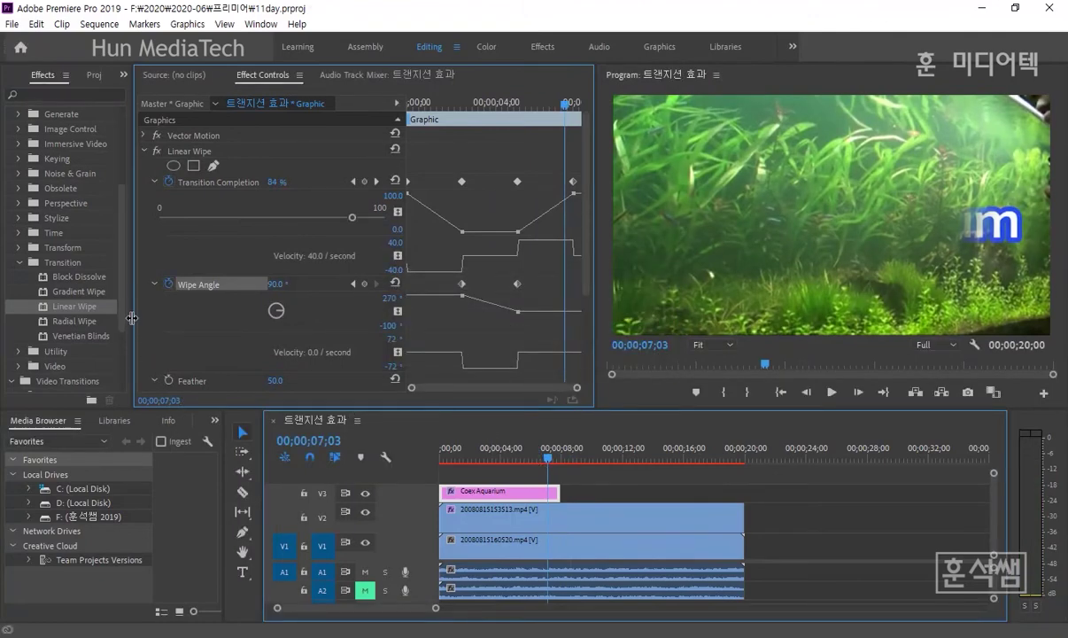
Widen the Effects and Project panels so the clip thumbnails display larger
left_click_drag(131, 318, 184, 318)
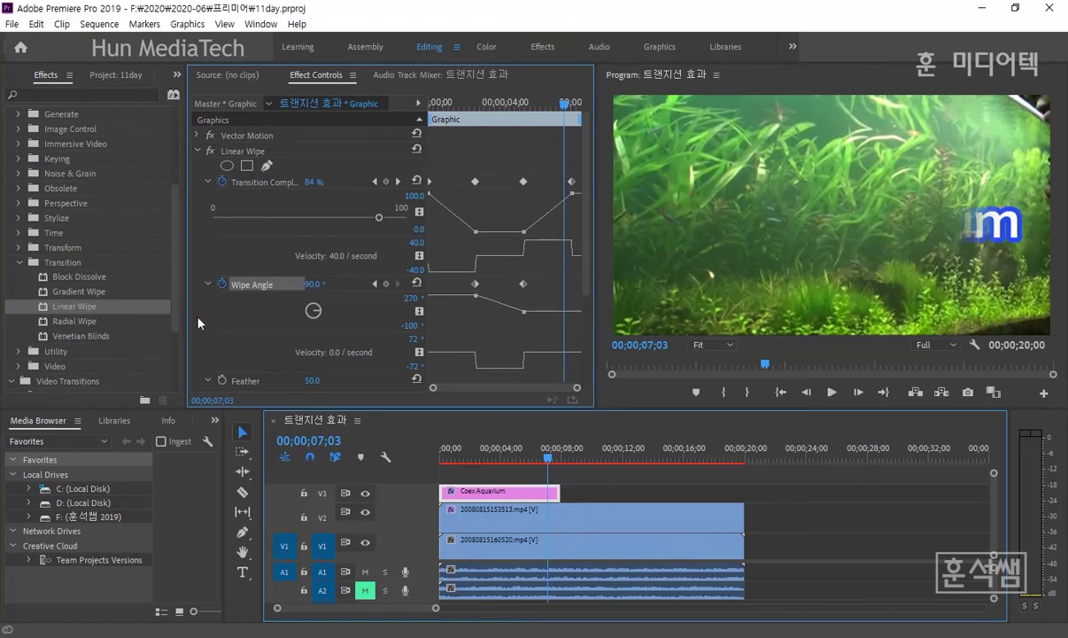
left_click_drag(186, 312, 190, 313)
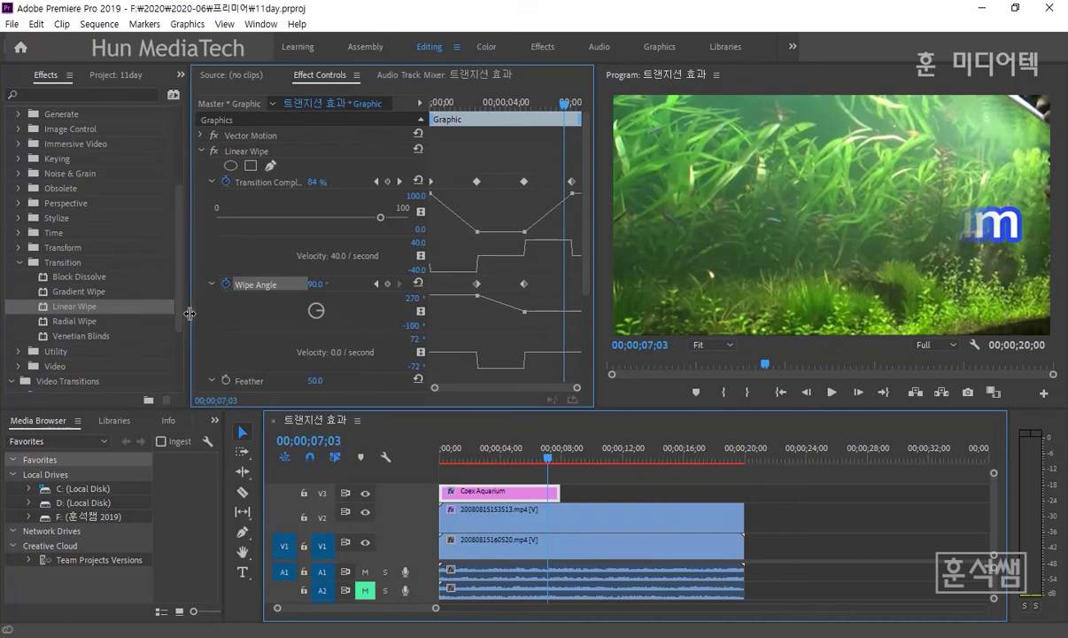
left_click(117, 75)
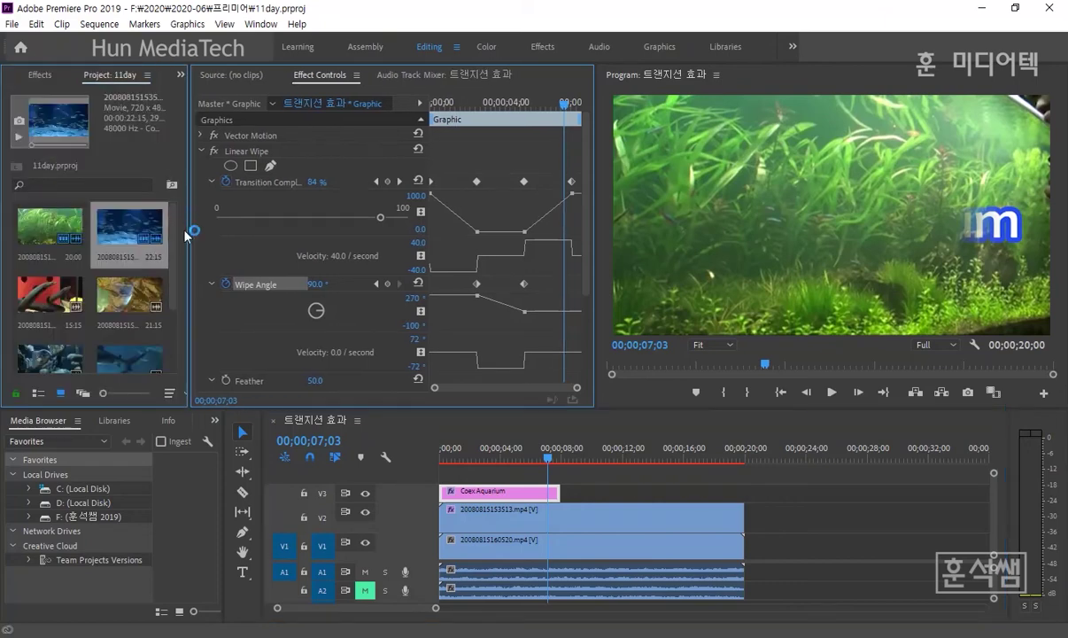
left_click_drag(188, 257, 303, 295)
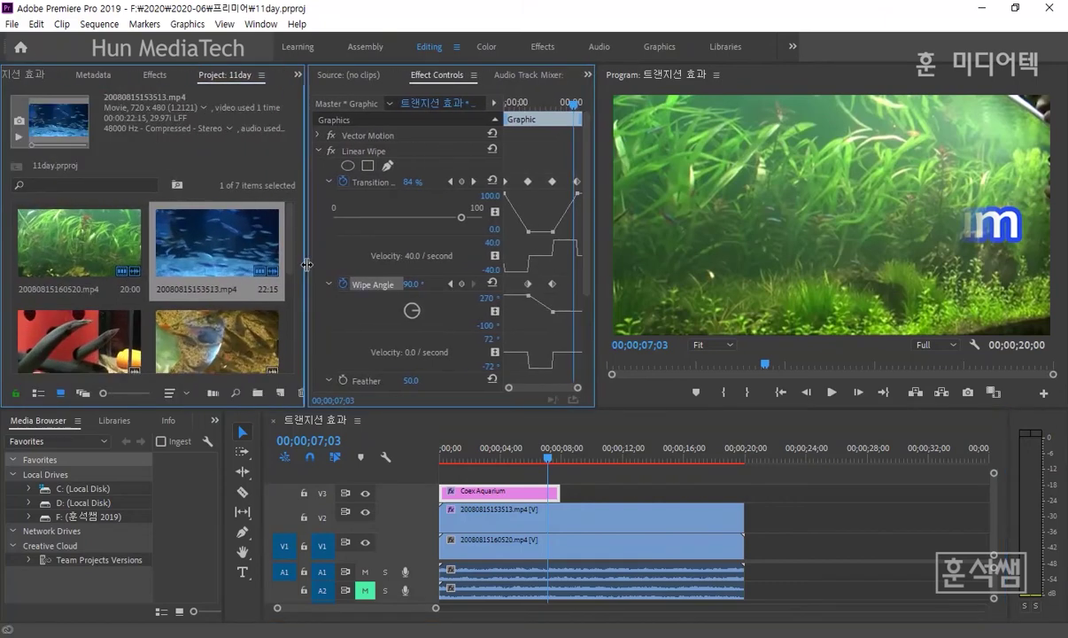
Create a new DV-NTSC Widescreen 48kHz sequence named '장면 분할'
left_click(280, 394)
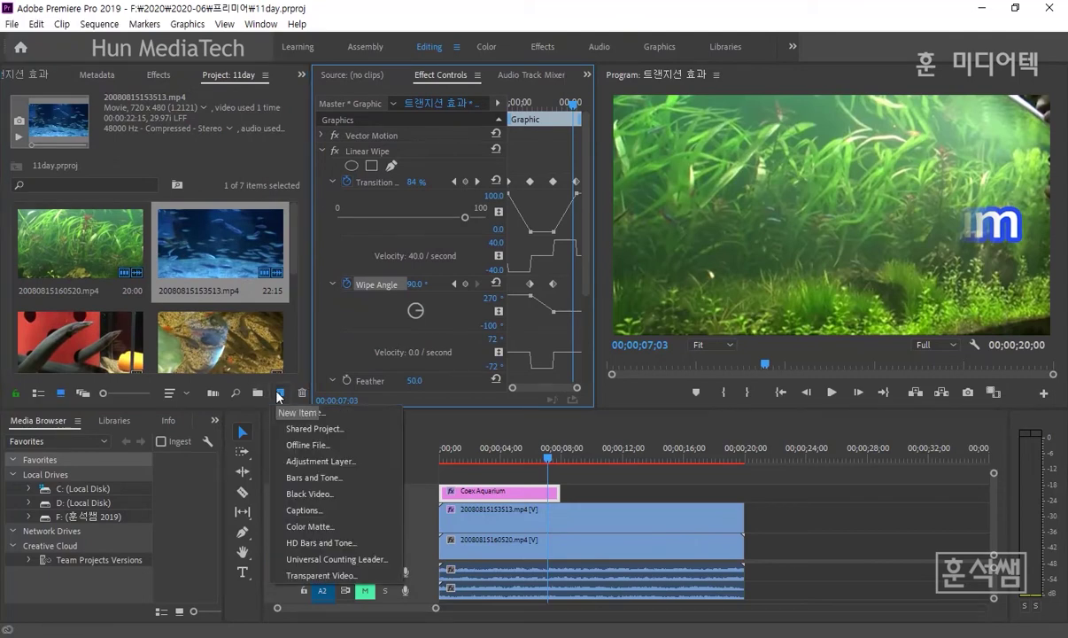
left_click(303, 413)
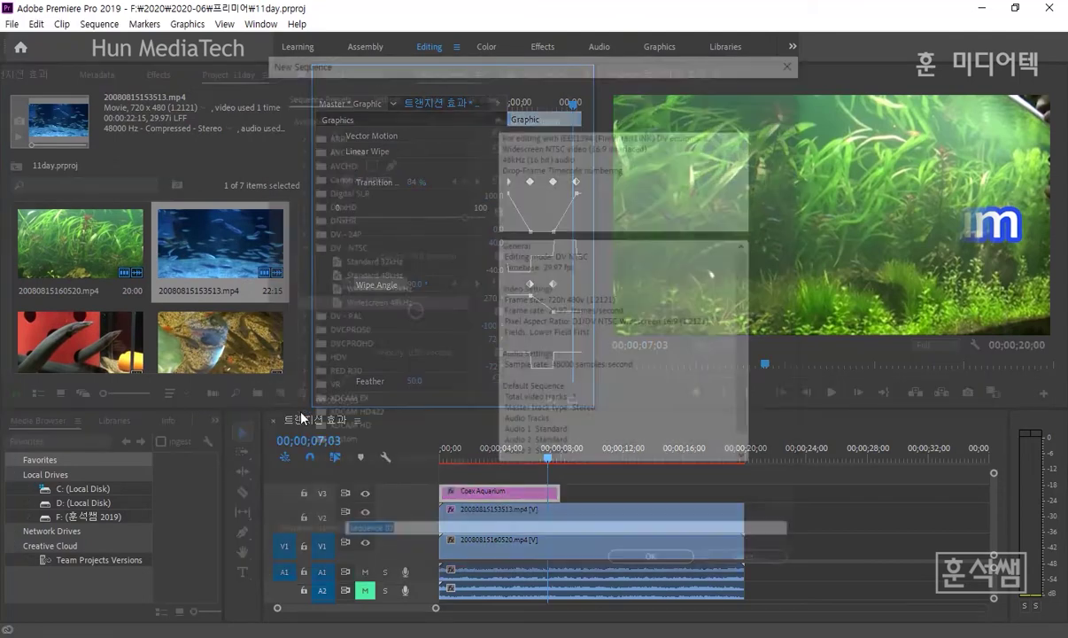
left_click_drag(504, 75, 533, 30)
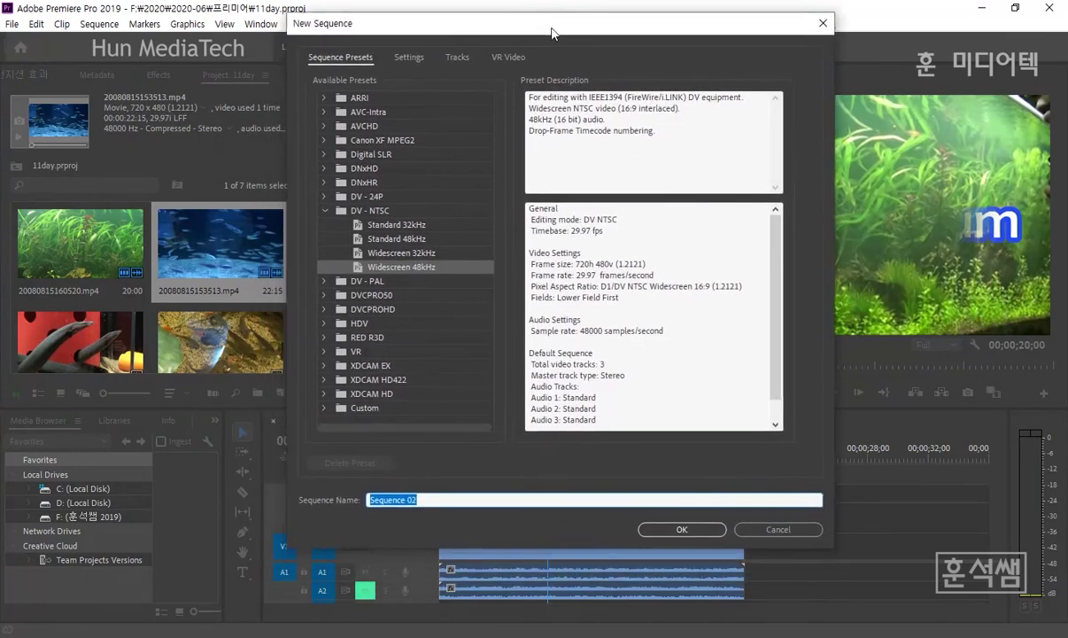
type("w")
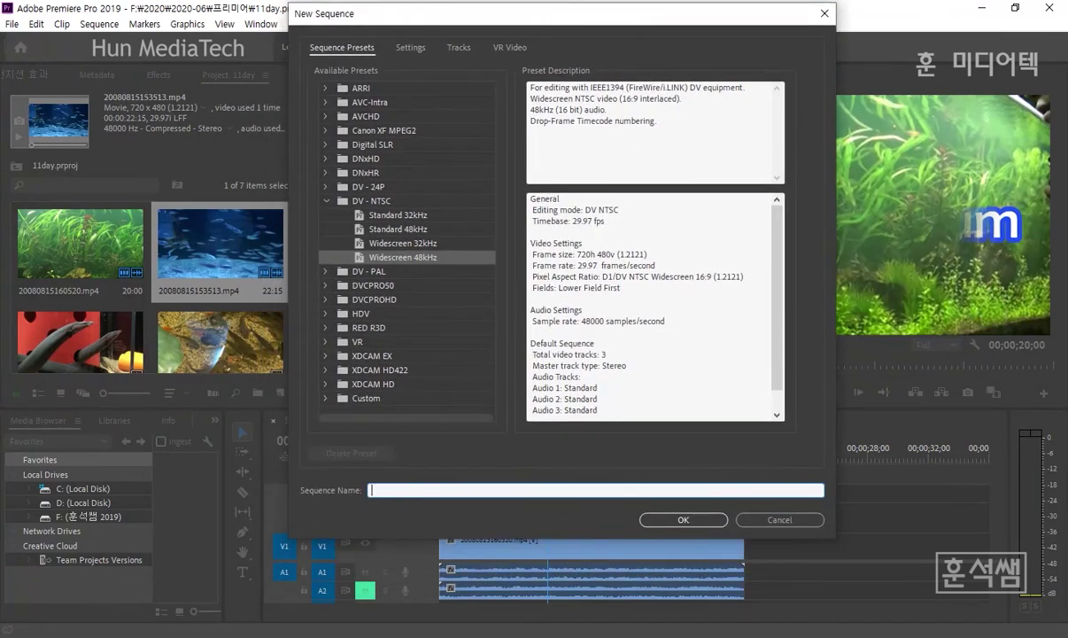
type("ㅈ")
type("장")
type("면 분할")
left_click(677, 521)
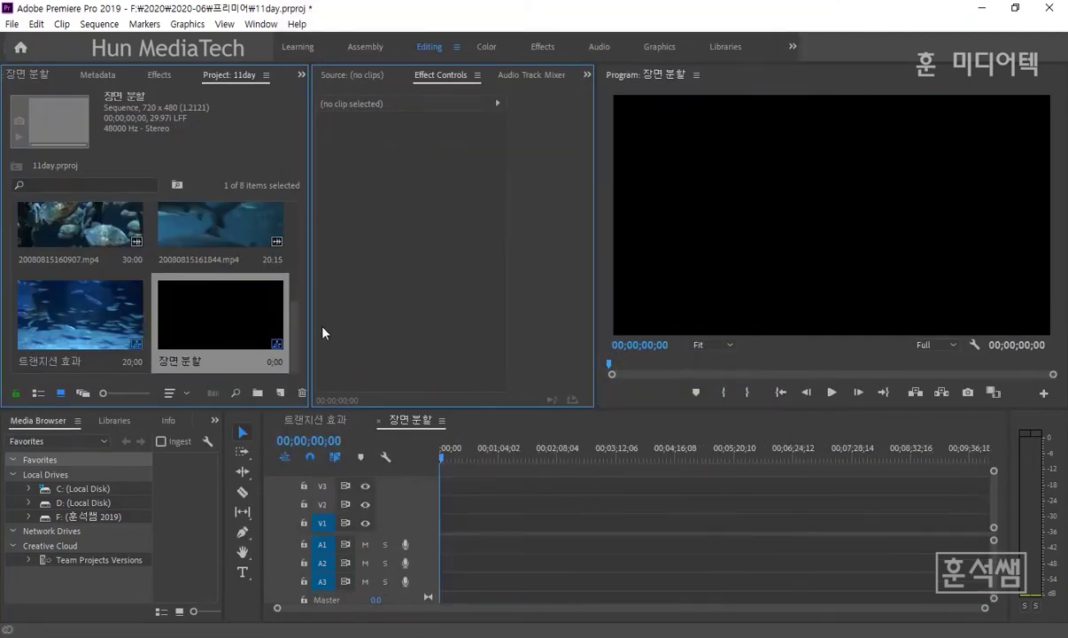
Place the blue fish clip 20080815153513.mp4 at the start of the sequence on V1
scroll(210, 343, "up", 3)
scroll(210, 342, "up", 2)
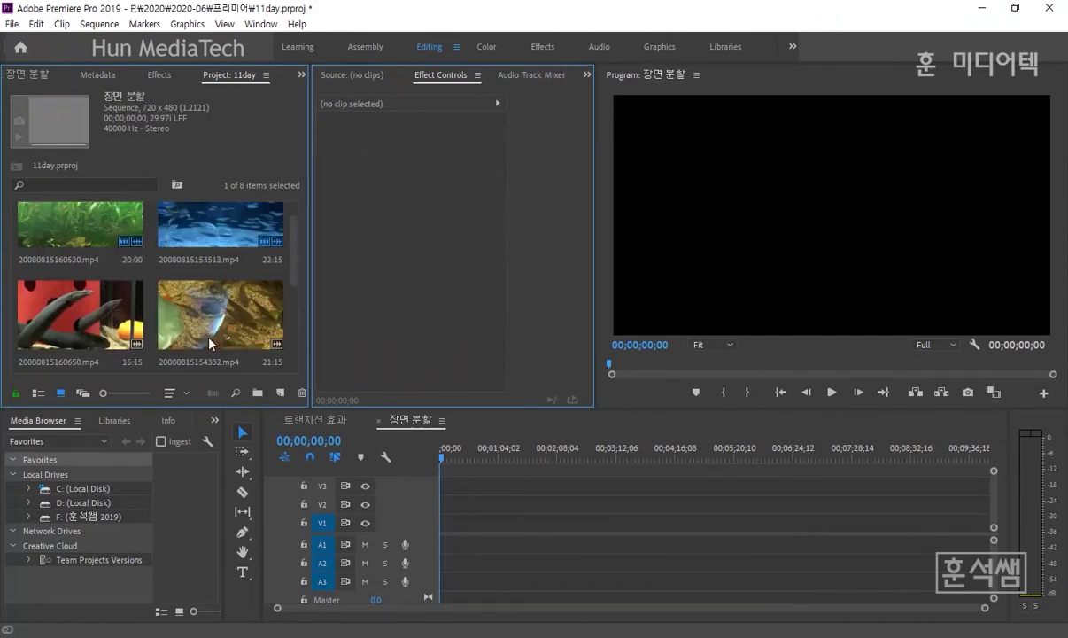
scroll(234, 319, "up", 1)
scroll(234, 319, "down", 1)
scroll(235, 319, "up", 1)
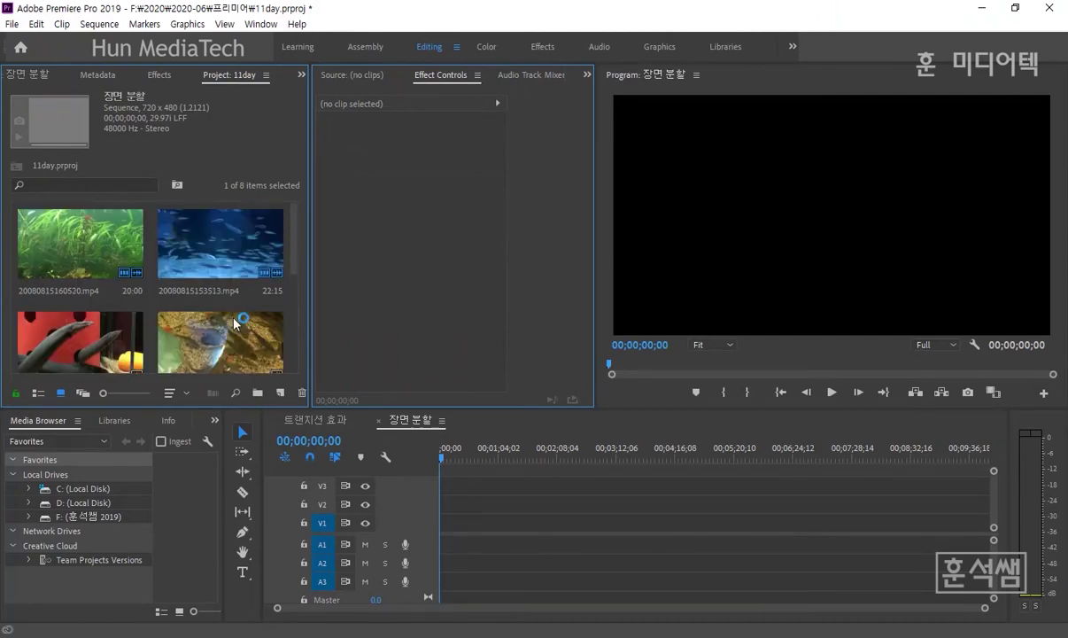
left_click(228, 249)
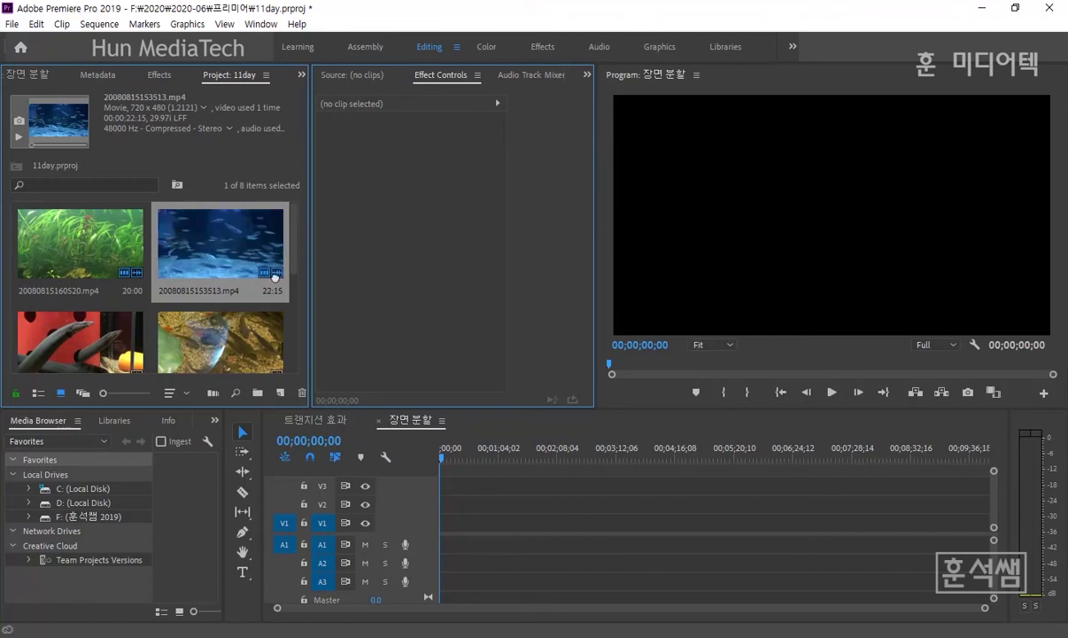
left_click_drag(228, 249, 443, 527)
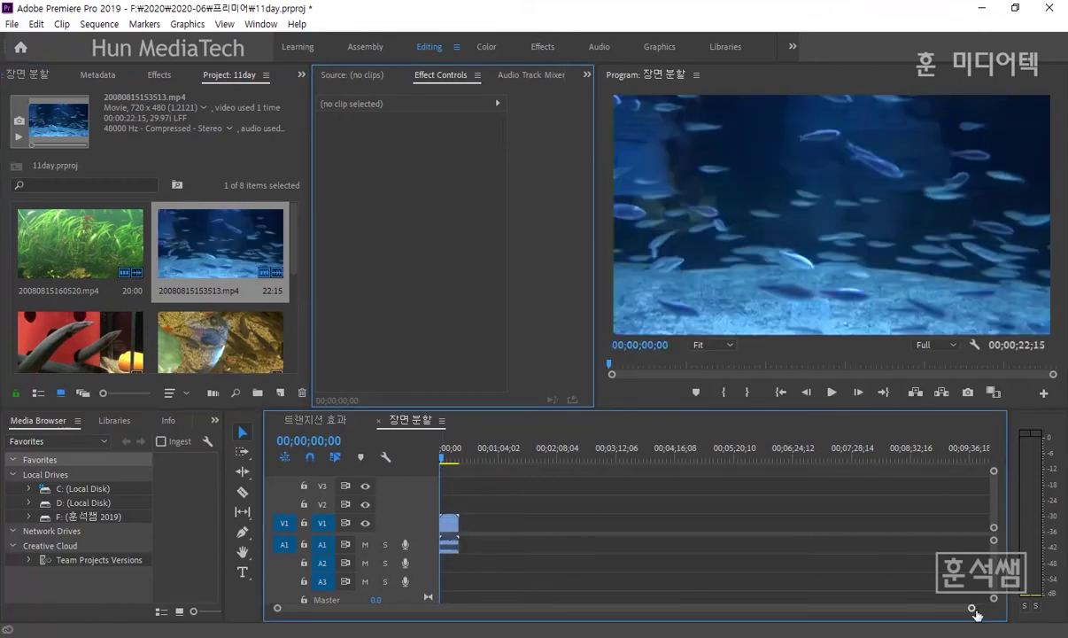
Zoom the timeline in and put piranha clip 20080815160907.mp4 on V2 above it
left_click_drag(972, 608, 768, 623)
key("=")
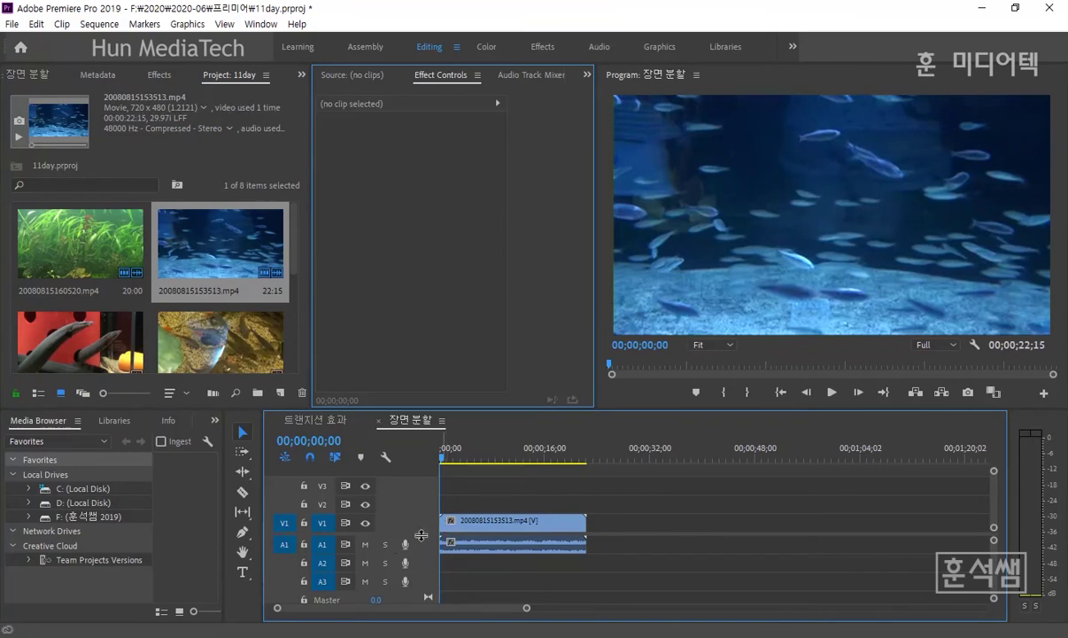
left_click_drag(527, 608, 469, 609)
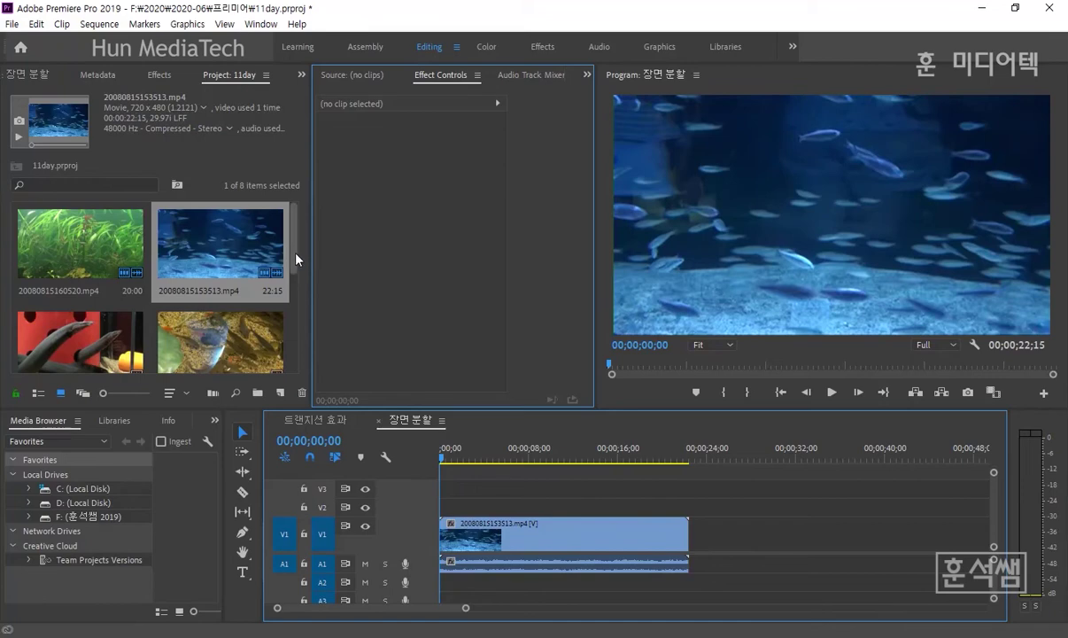
scroll(278, 257, "down", 3)
scroll(280, 295, "up", 1)
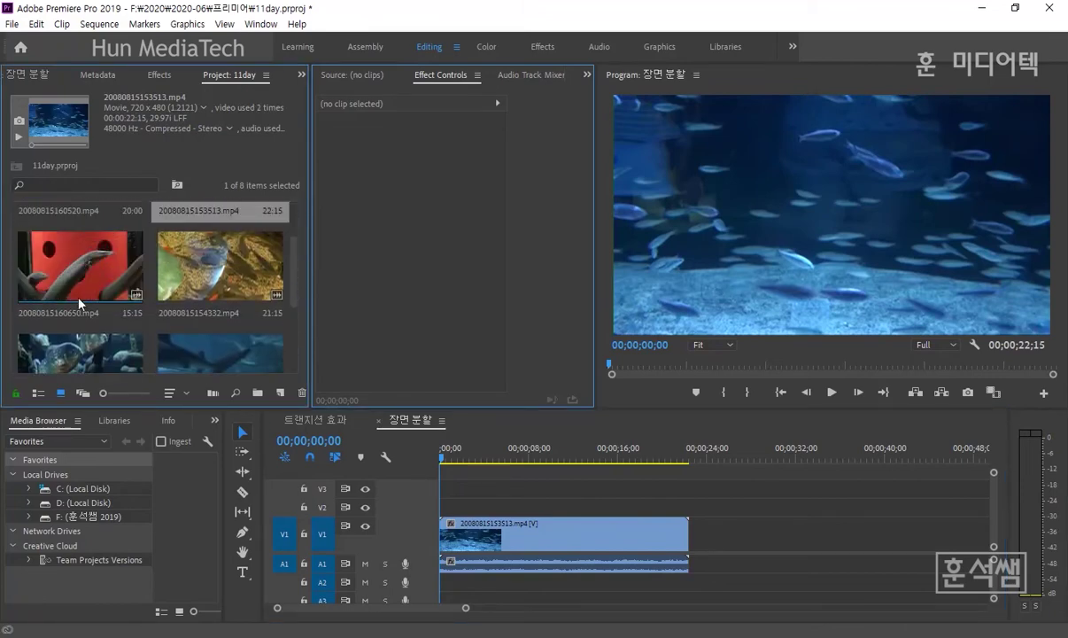
left_click(133, 357)
left_click_drag(133, 357, 435, 508)
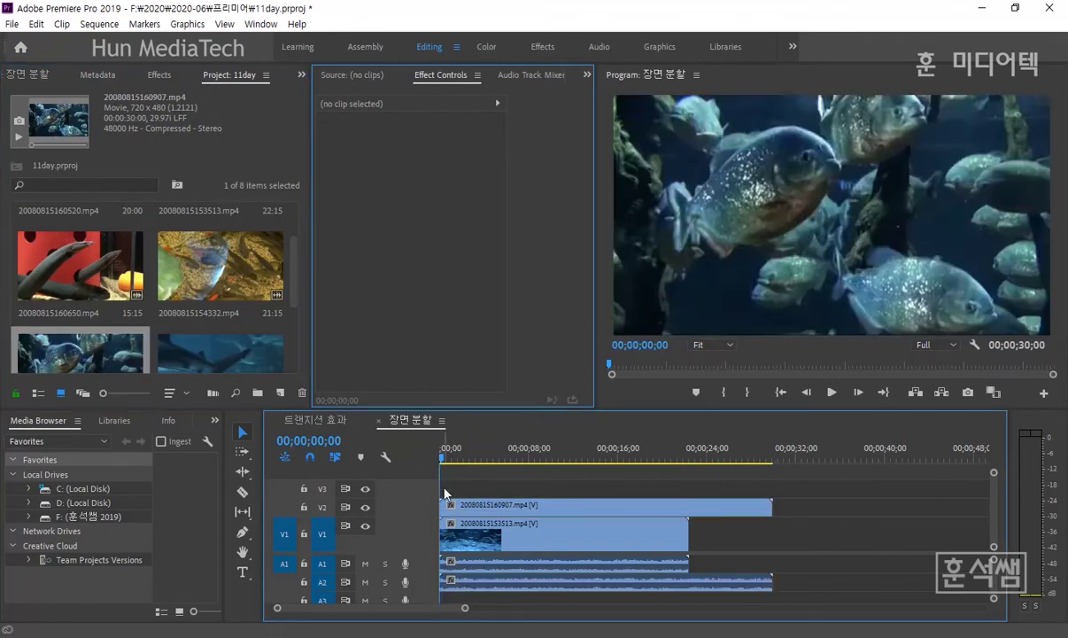
Trim the V2 piranha clip to end with the V1 clip, enlarge Video 2, and select the clip
left_click_drag(767, 512, 688, 512)
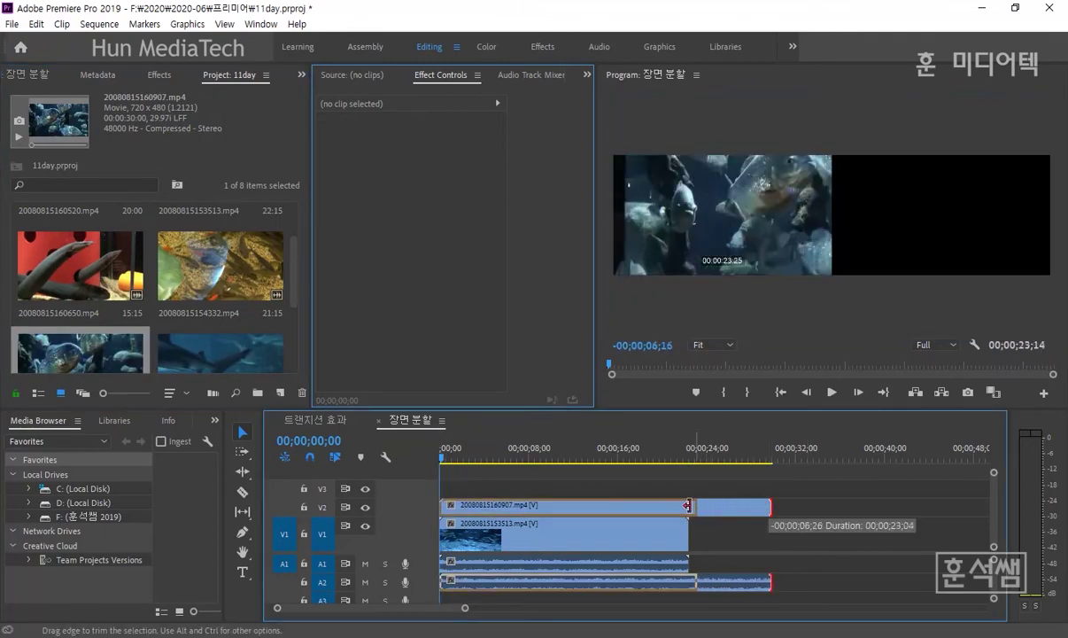
left_click_drag(462, 460, 466, 458)
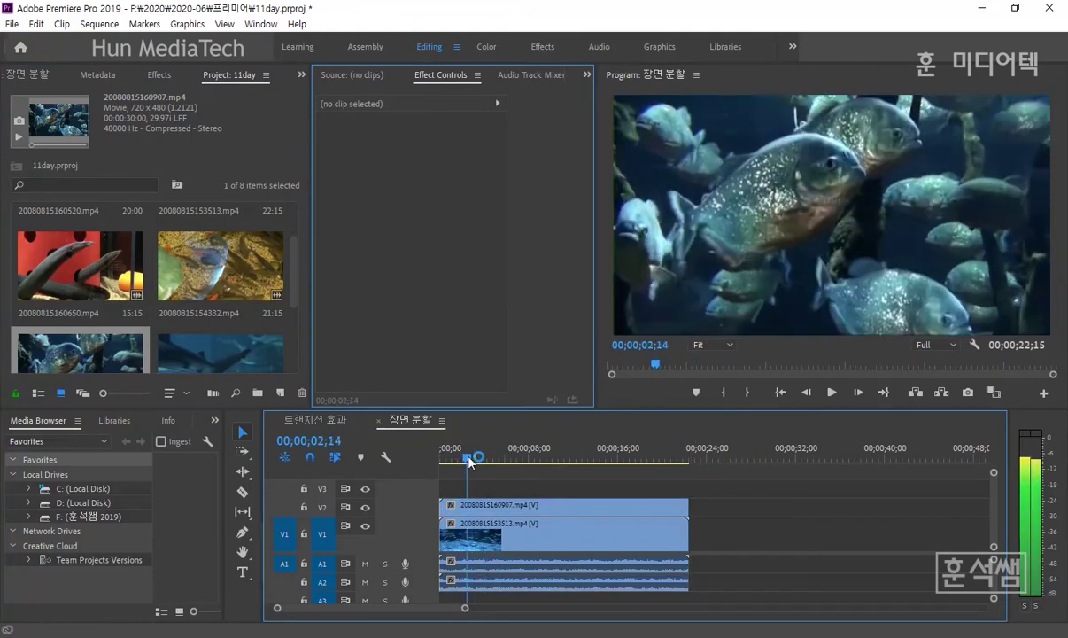
left_click_drag(402, 502, 405, 488)
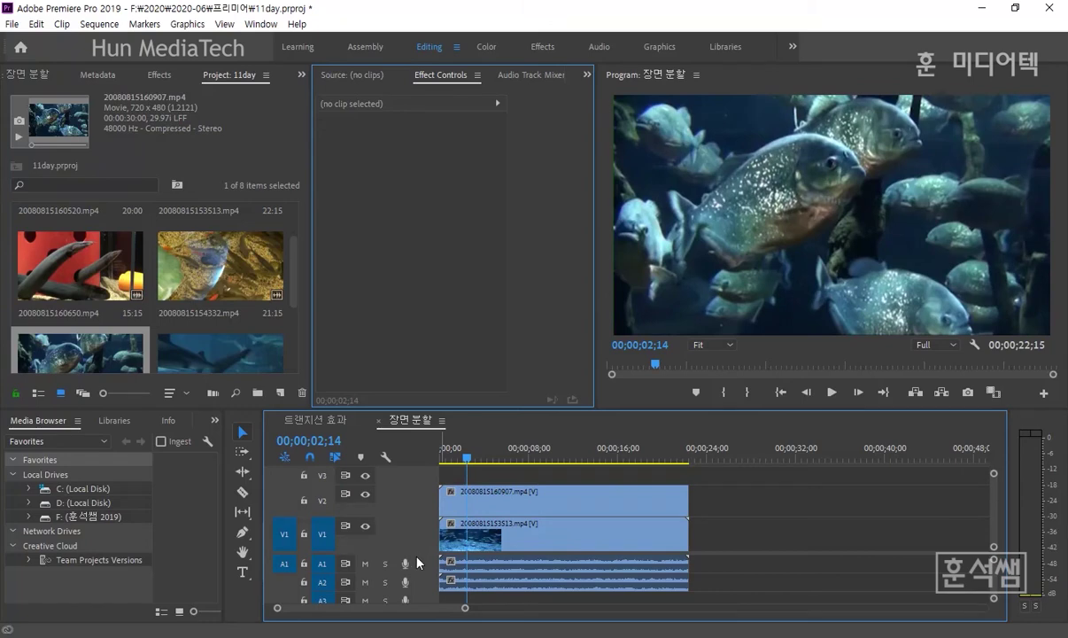
scroll(412, 532, "up", 1)
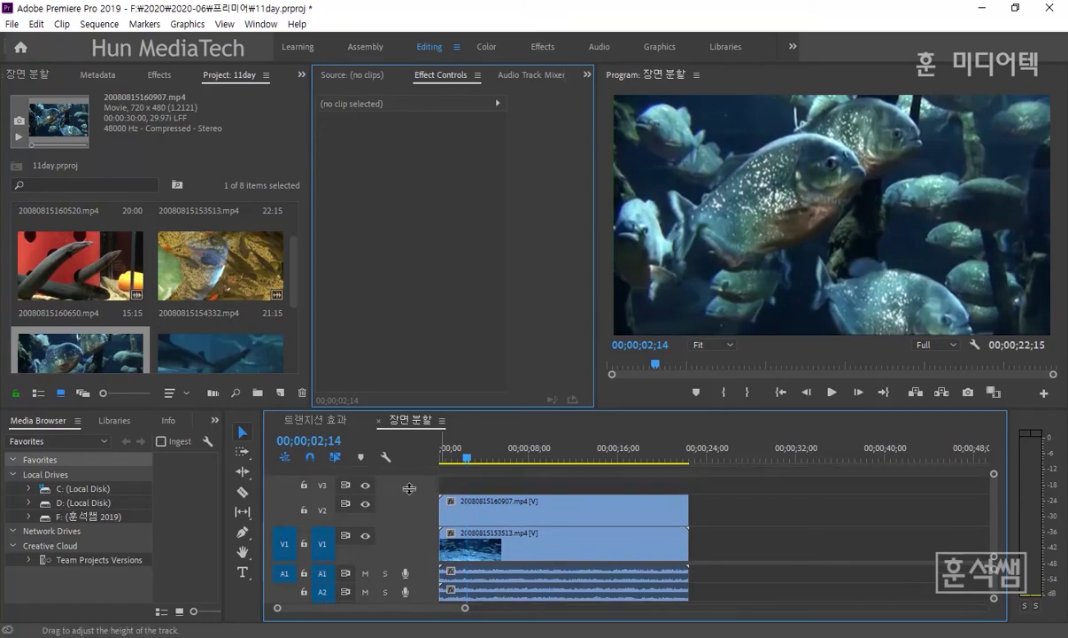
left_click_drag(410, 488, 409, 477)
left_click(534, 513)
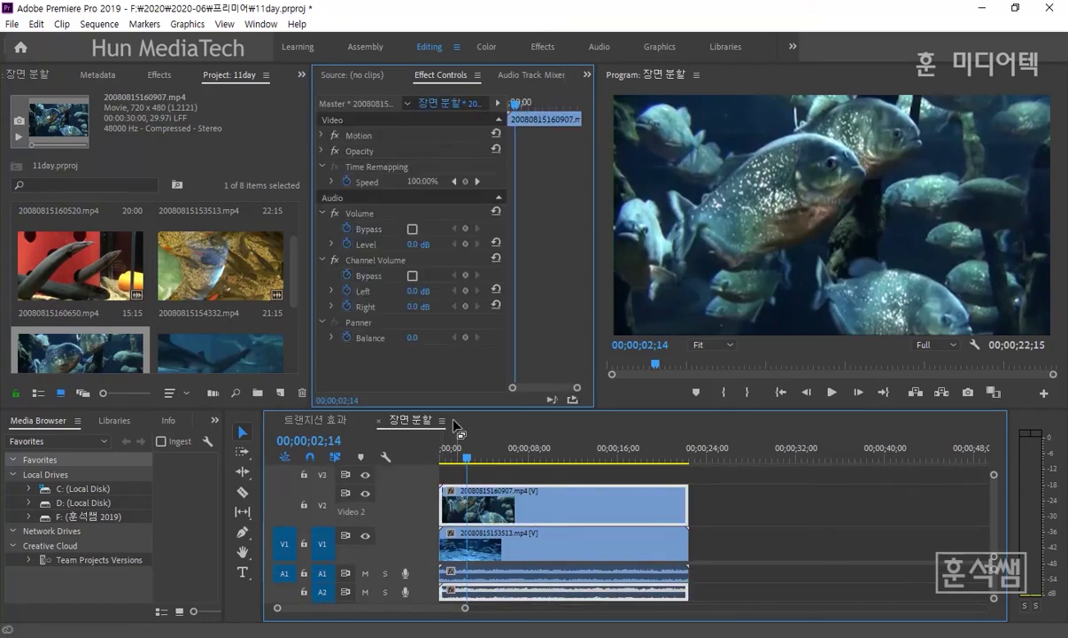
left_click(159, 76)
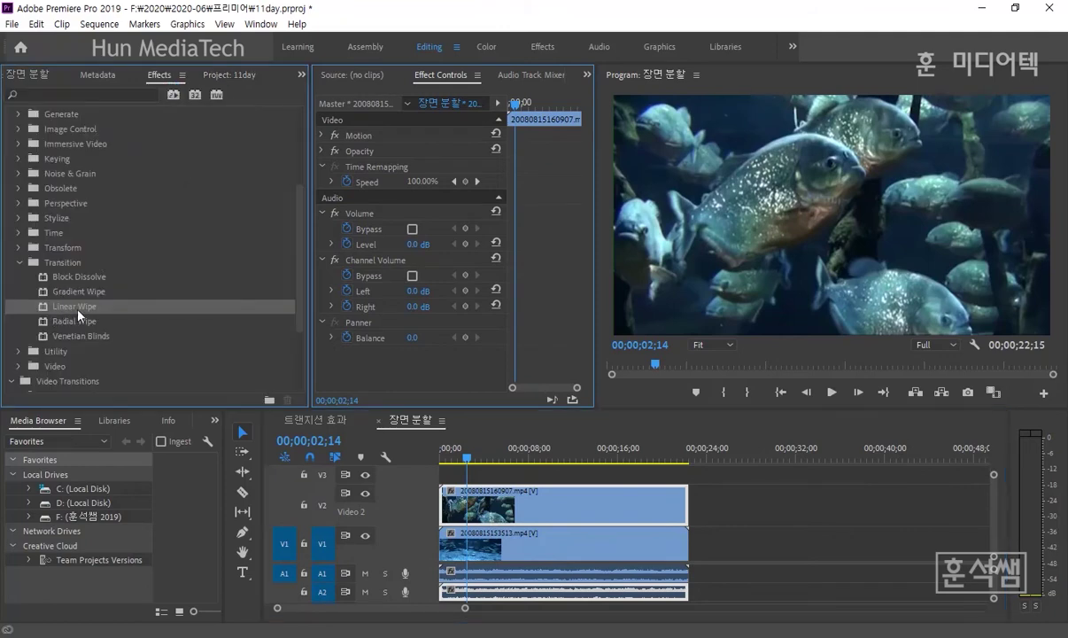
Apply Linear Wipe to the V2 piranha clip with Transition Completion at 50%
left_click_drag(78, 308, 476, 518)
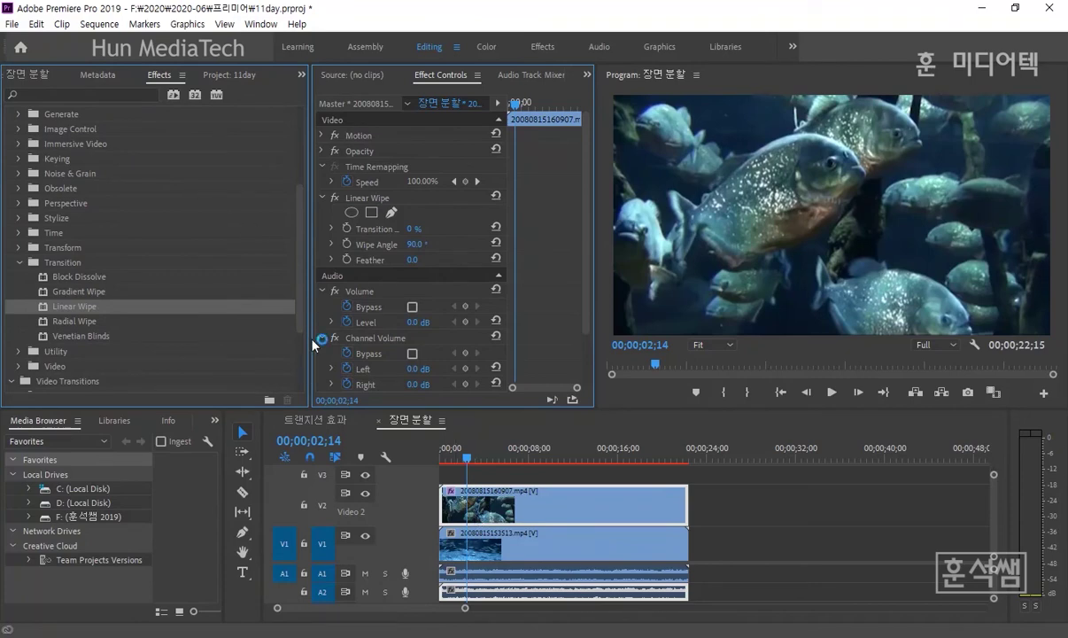
left_click_drag(310, 339, 220, 327)
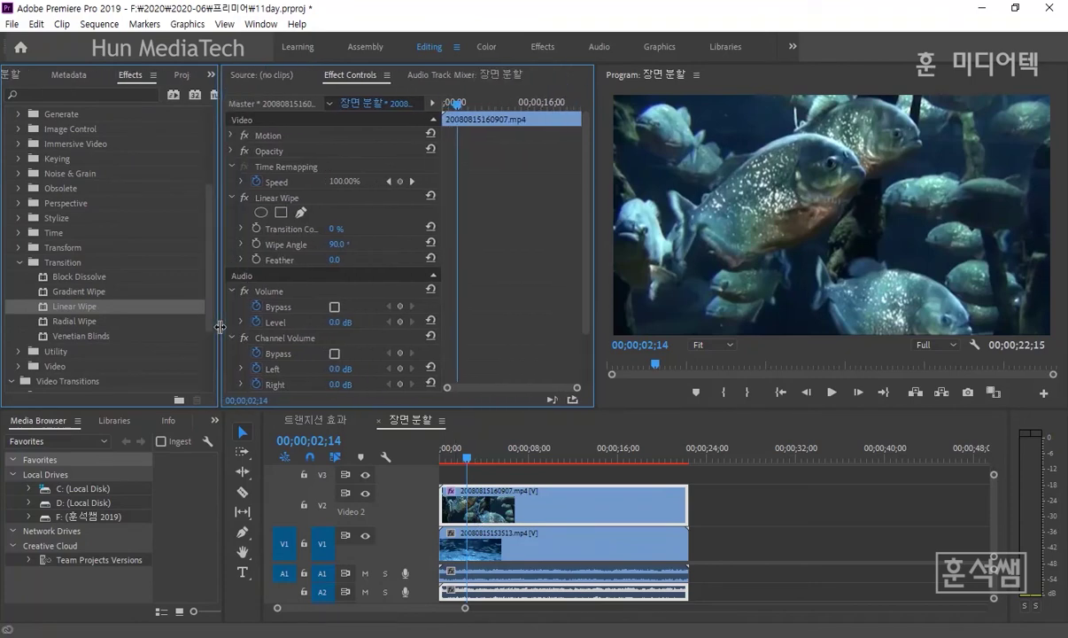
left_click(284, 200)
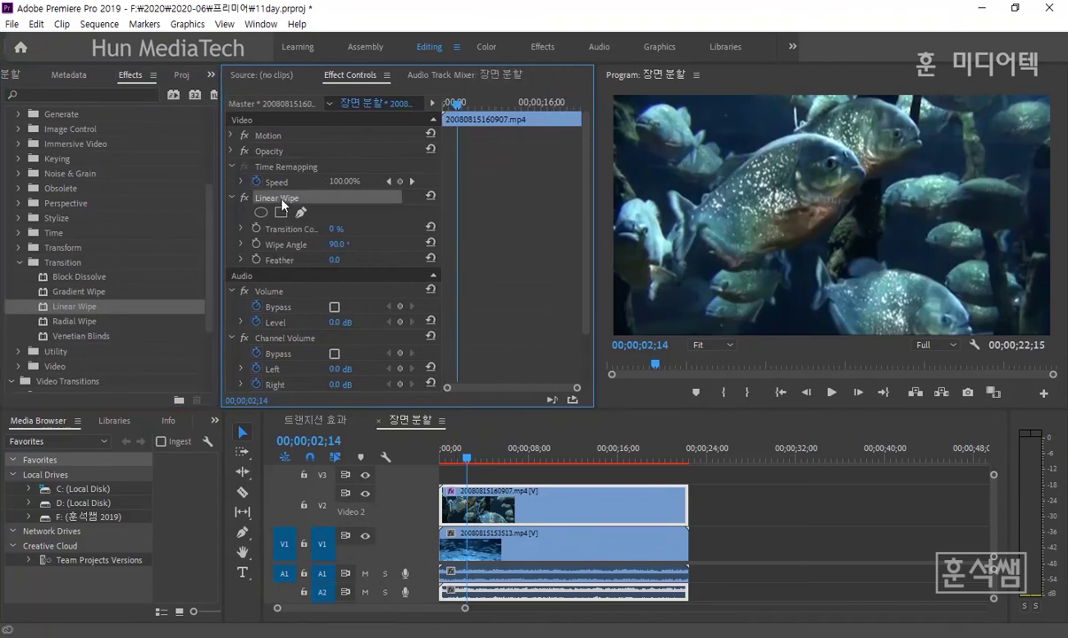
left_click(240, 229)
left_click_drag(442, 257, 503, 258)
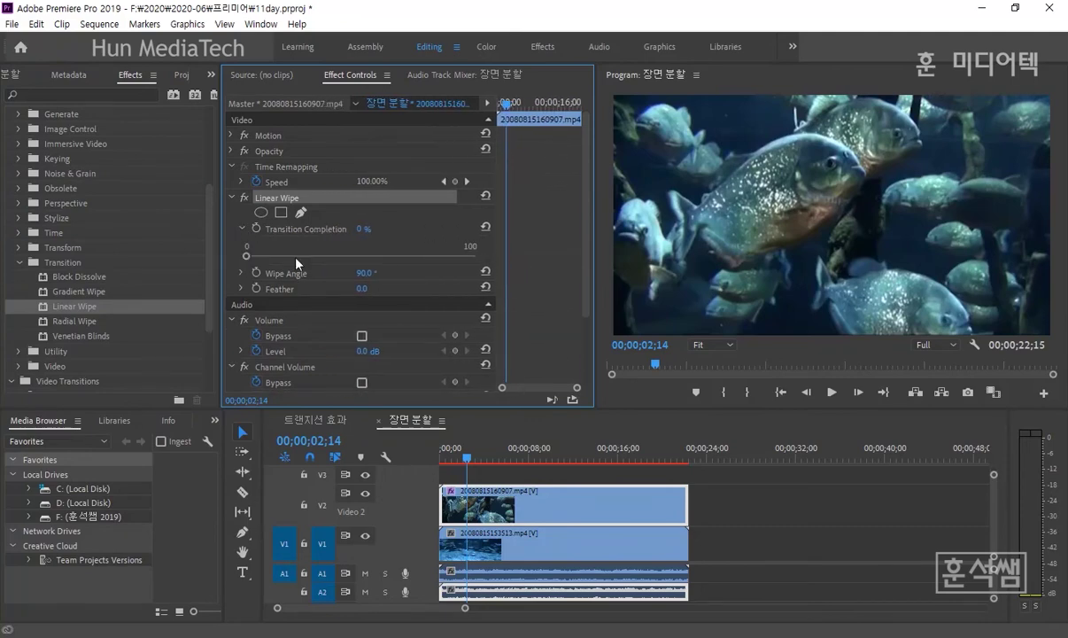
left_click_drag(247, 257, 299, 257)
left_click(366, 230)
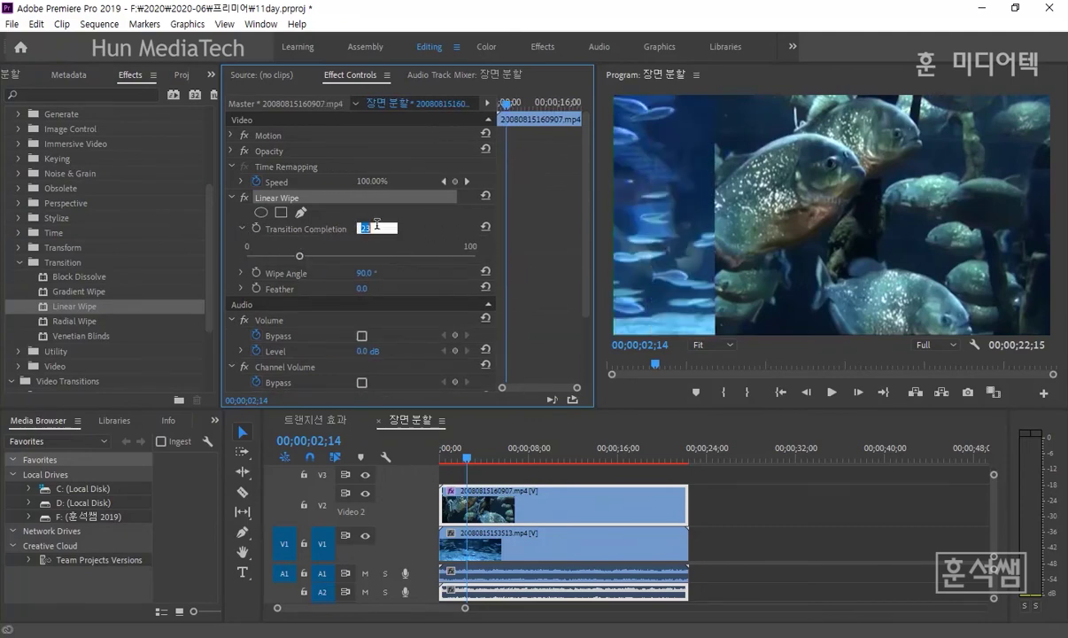
type("50")
key("Return")
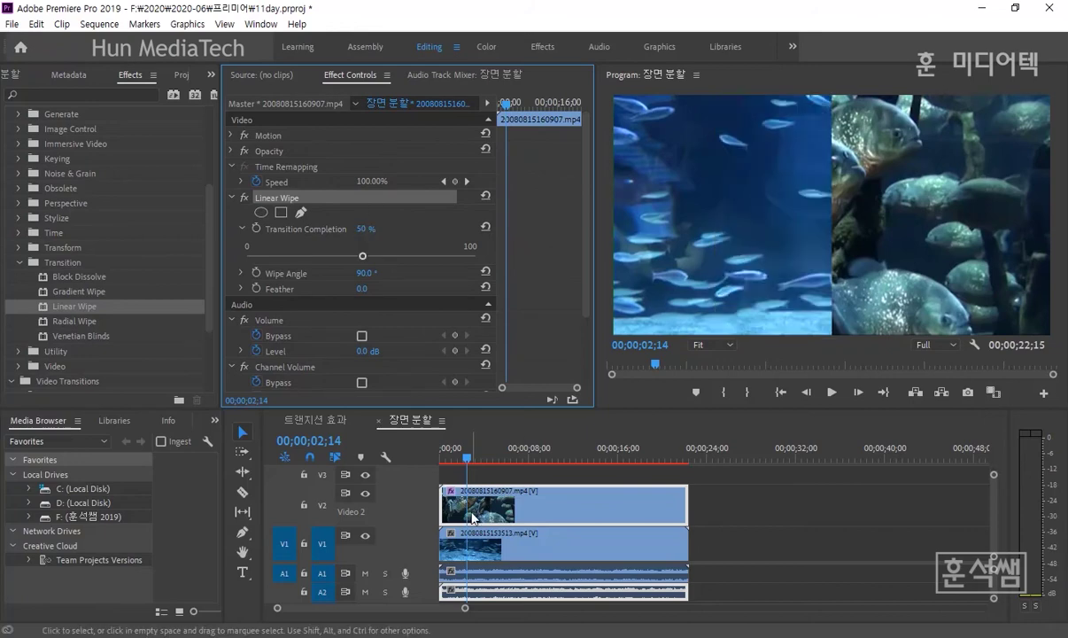
Mute audio track A2 and play the sequence to preview the split screen
left_click(365, 594)
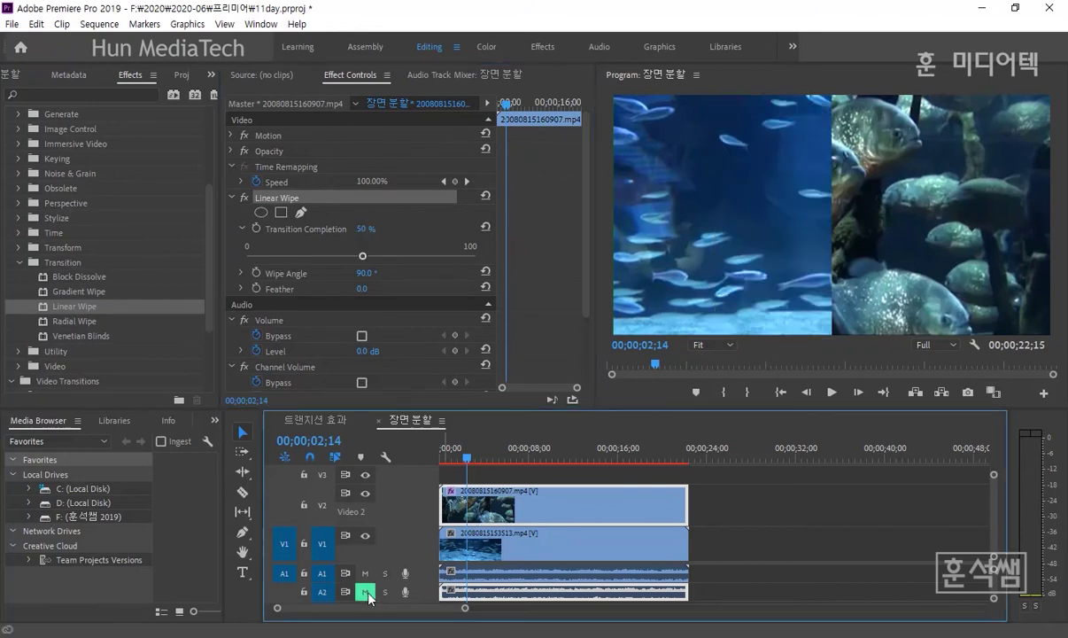
key("space")
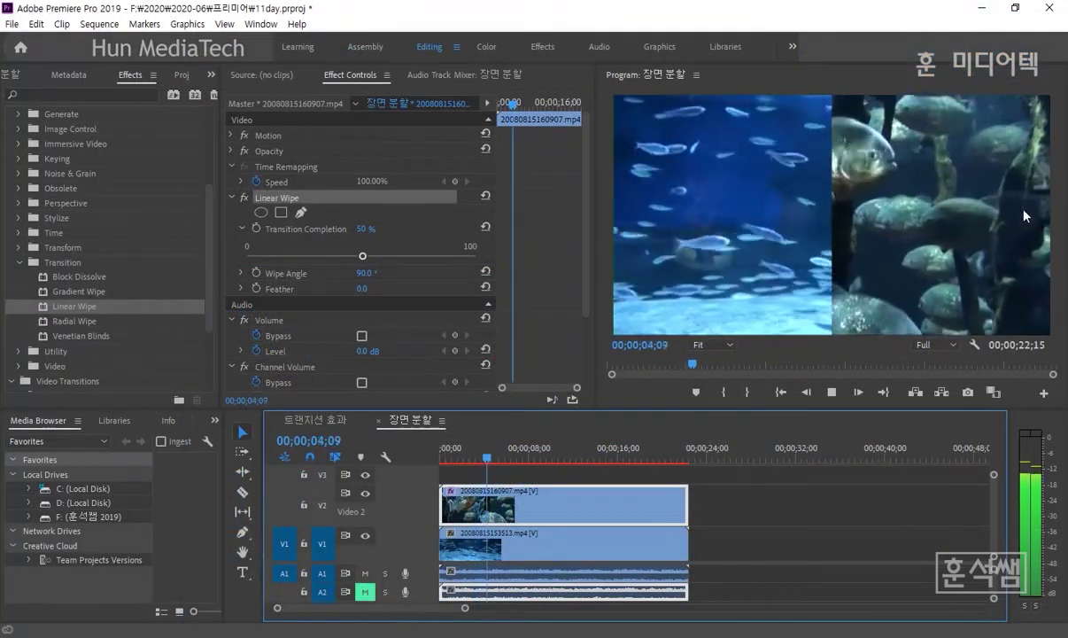
key("space")
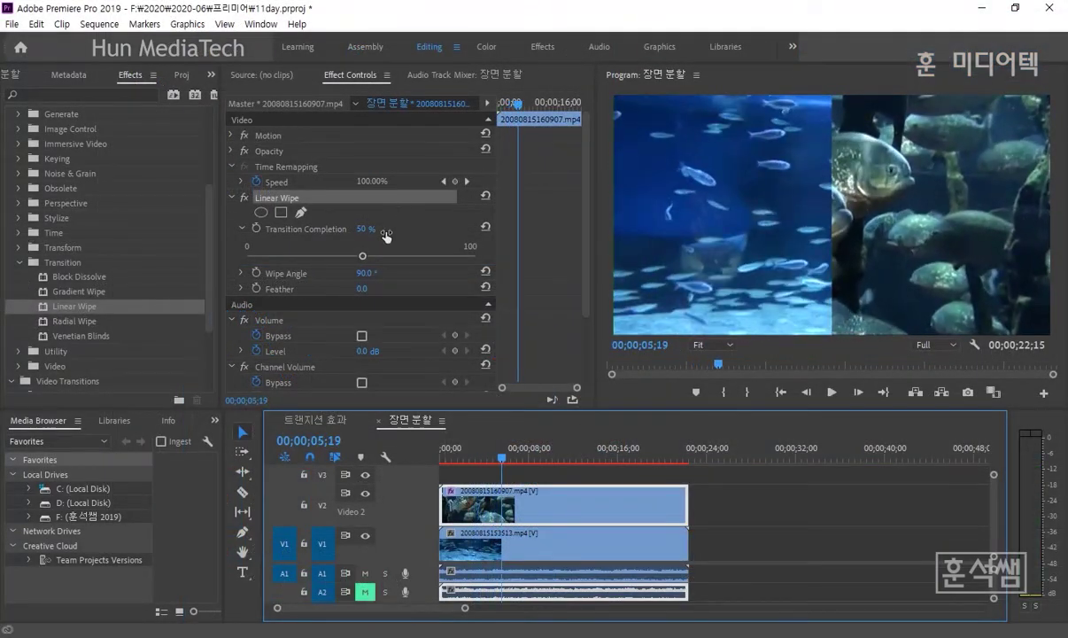
left_click(243, 274)
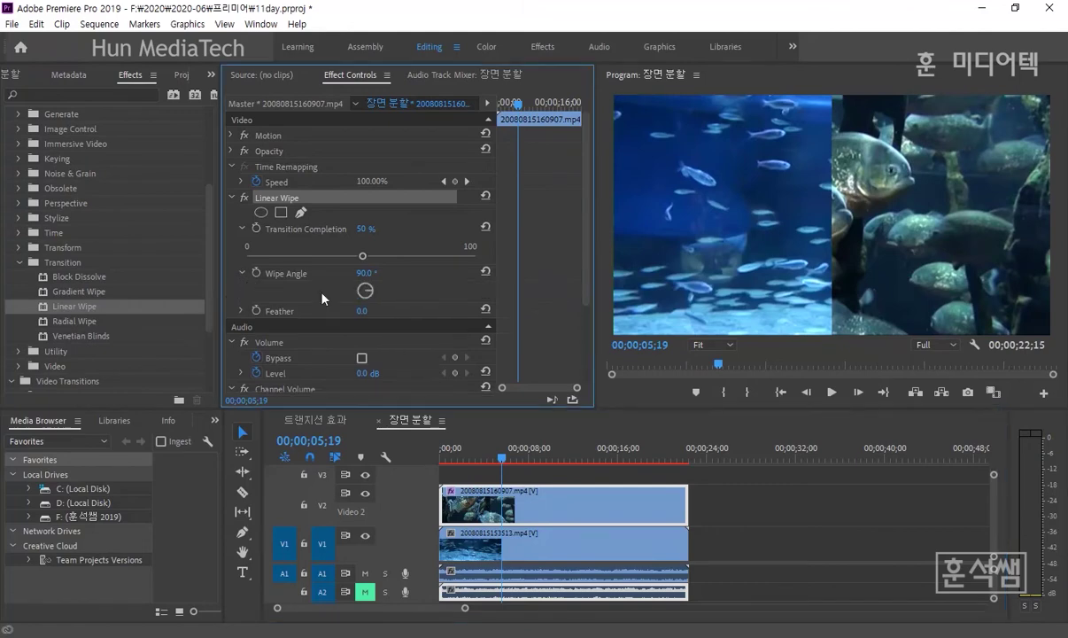
left_click(366, 274)
type("0")
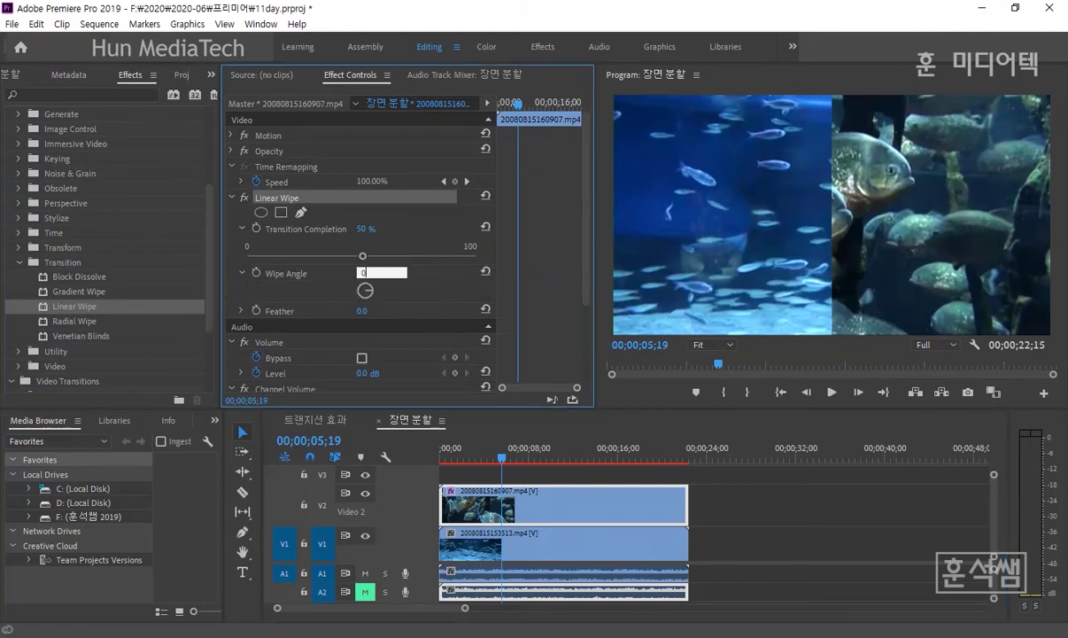
key("Return")
key("space")
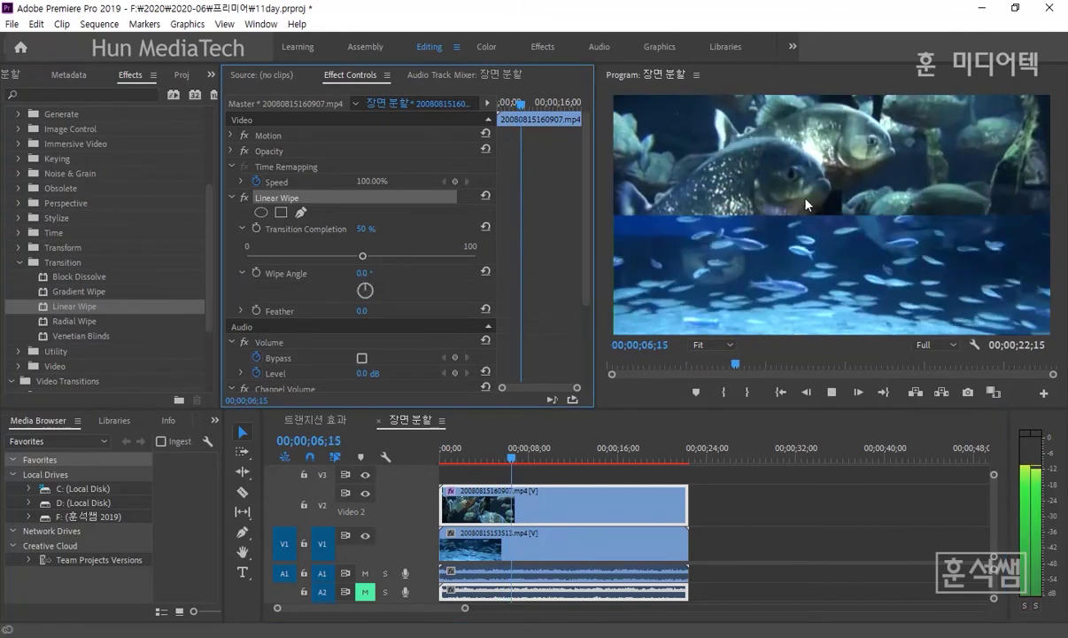
left_click_drag(365, 285, 372, 282)
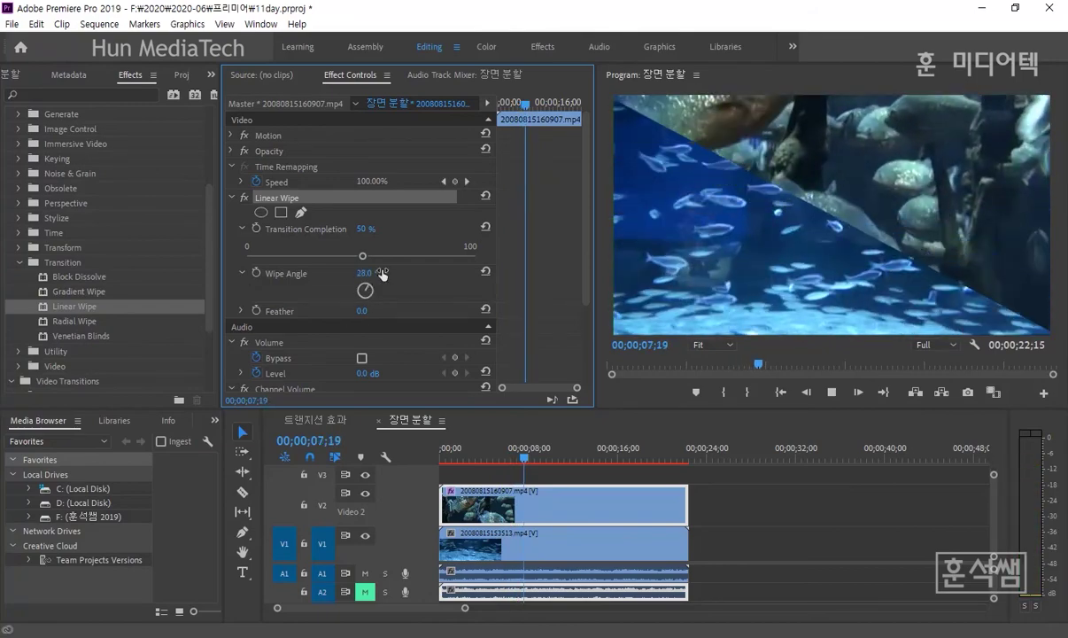
key("space")
mouse_move(373, 274)
left_mouse_down()
mouse_move(382, 275)
mouse_move(46, 275)
left_mouse_up()
key("space")
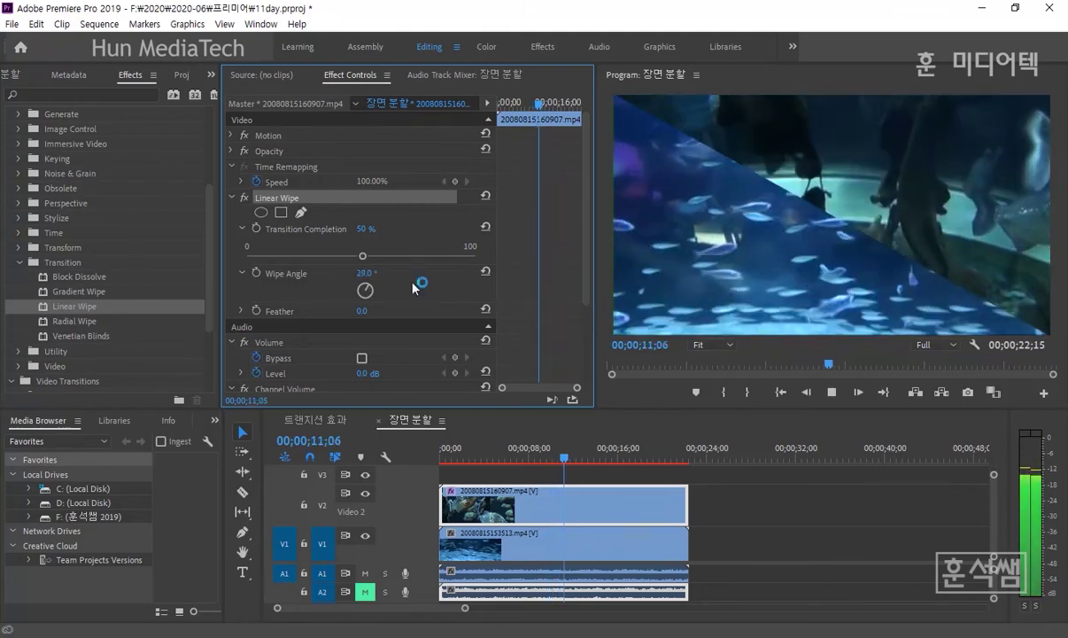
key("space")
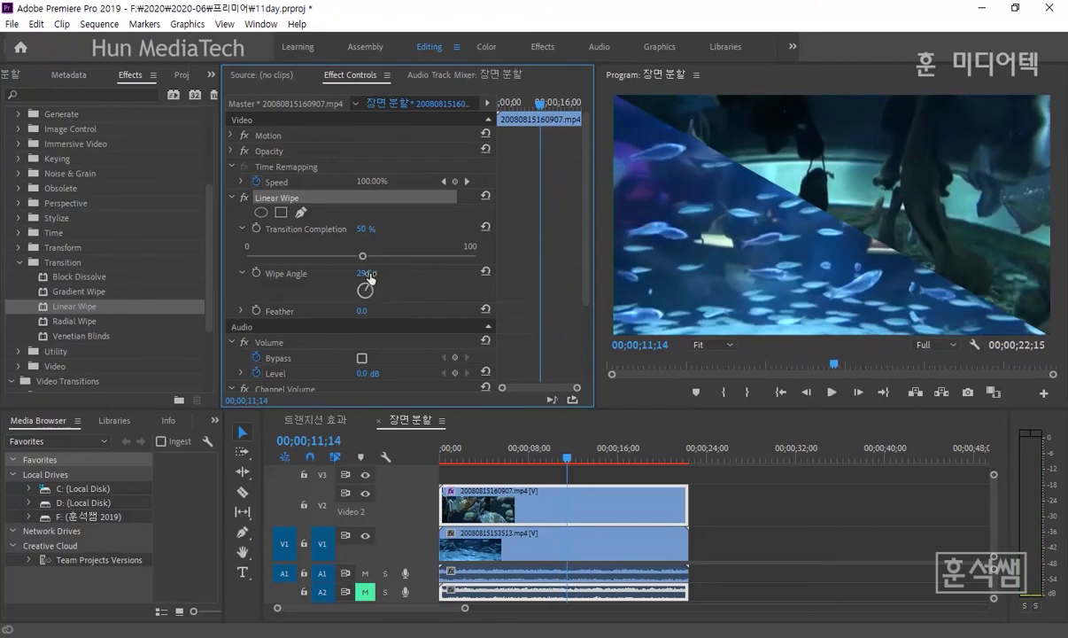
left_click(368, 275)
type("90")
key("Return")
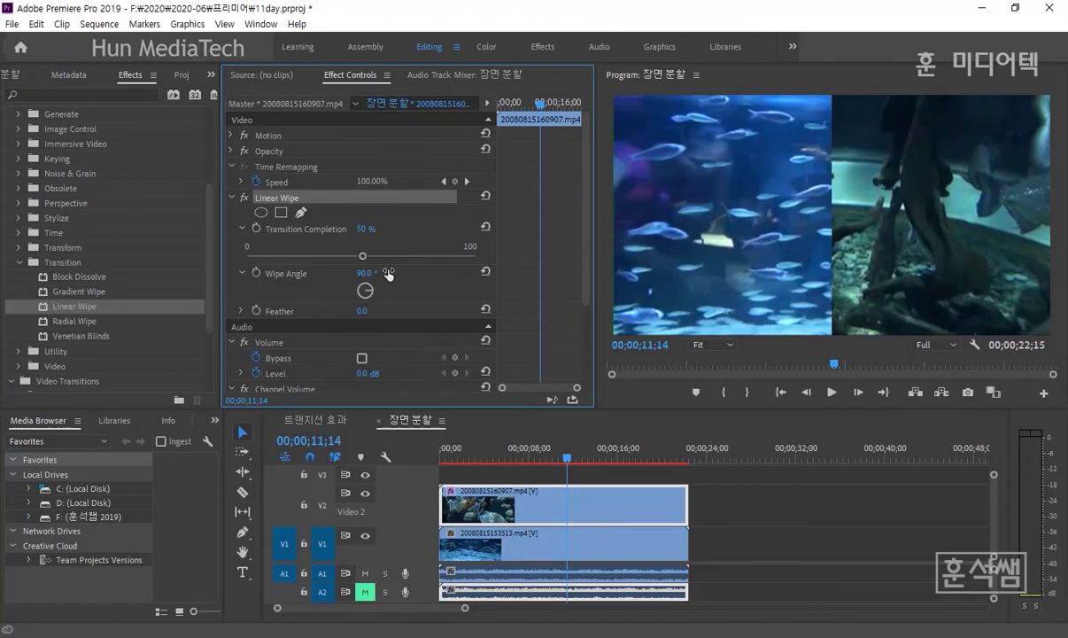
left_click_drag(367, 257, 310, 257)
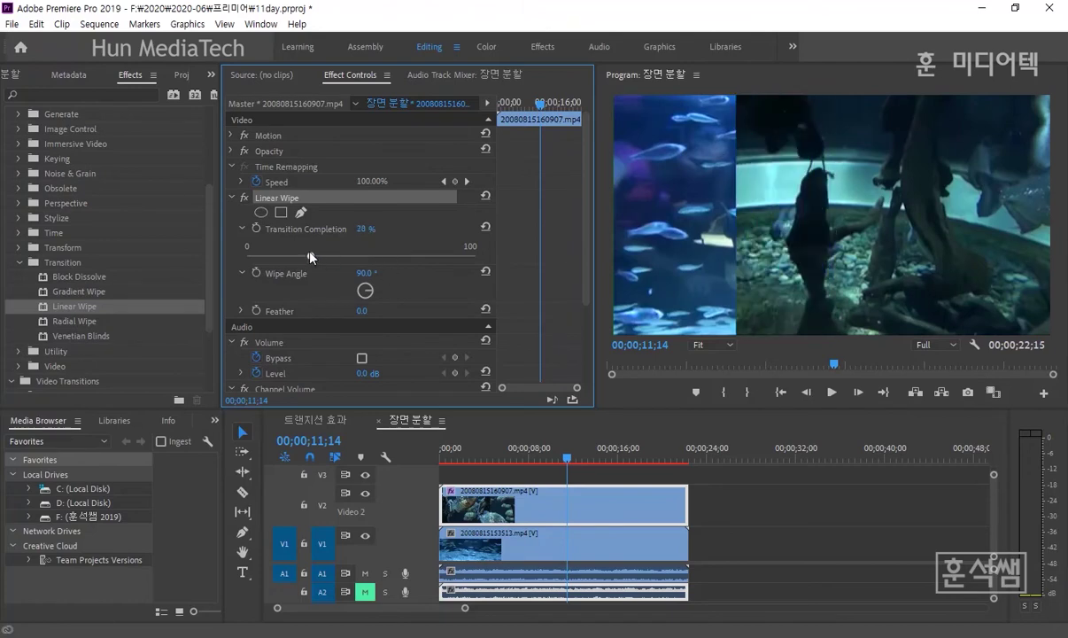
Change the piranha clip's Linear Wipe Transition Completion to 33%
left_click_drag(478, 458, 442, 458)
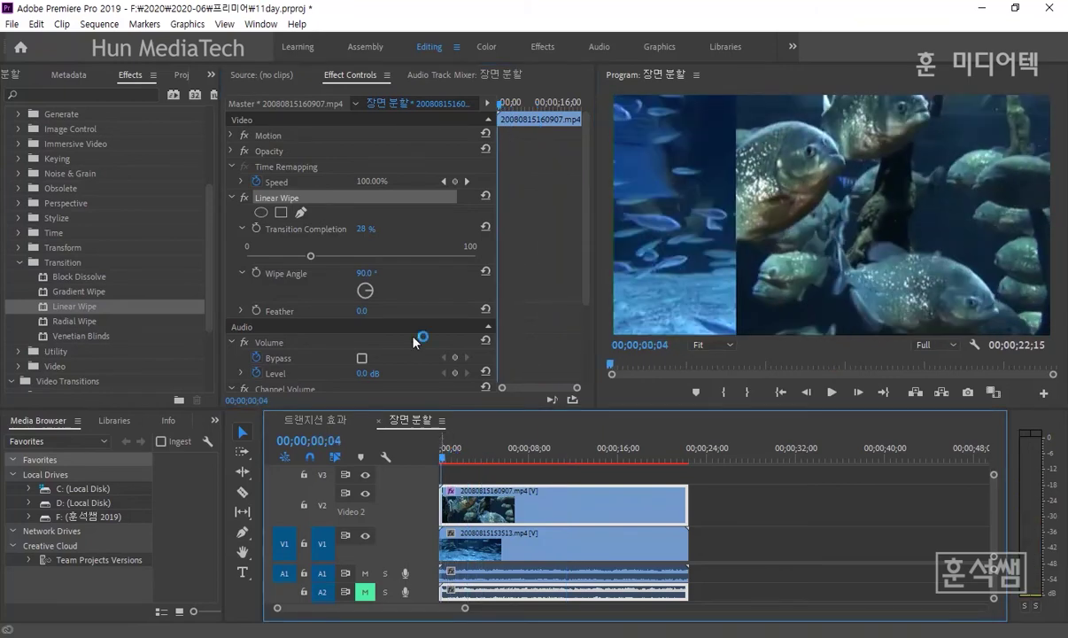
left_click(361, 229)
type("33")
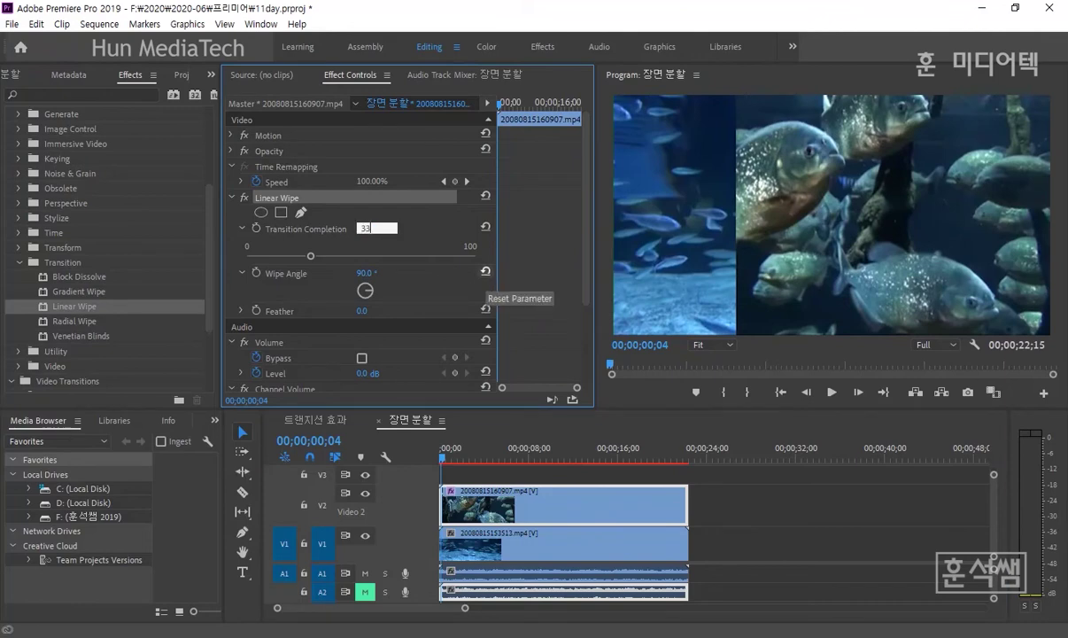
key("Return")
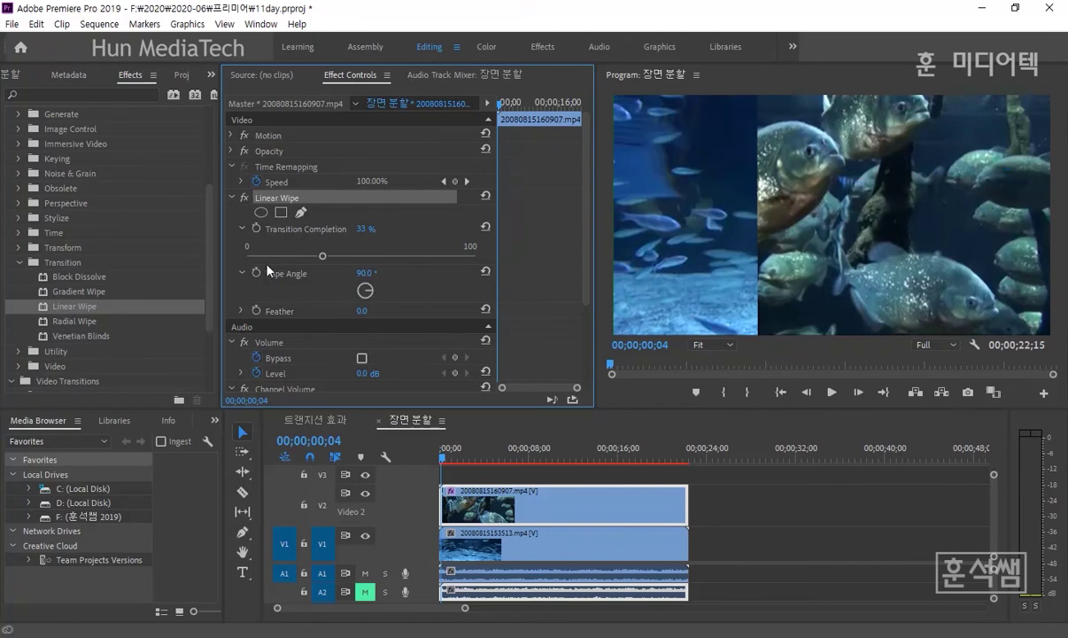
Place the red eel clip 20080815160650.mp4 on track V3 and select it
left_click(185, 76)
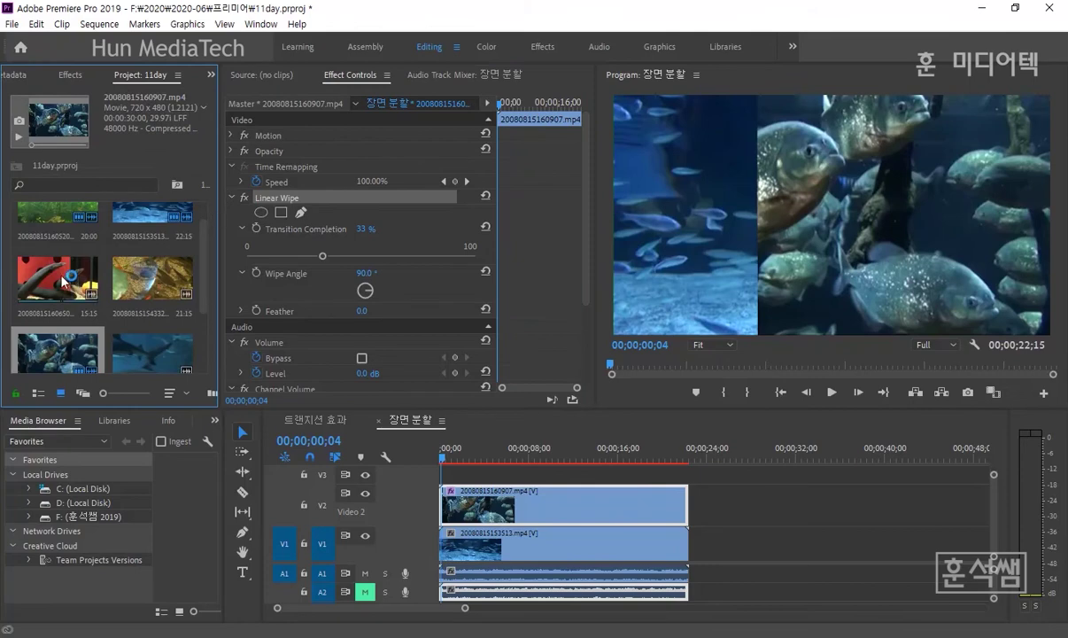
left_click_drag(66, 282, 440, 478)
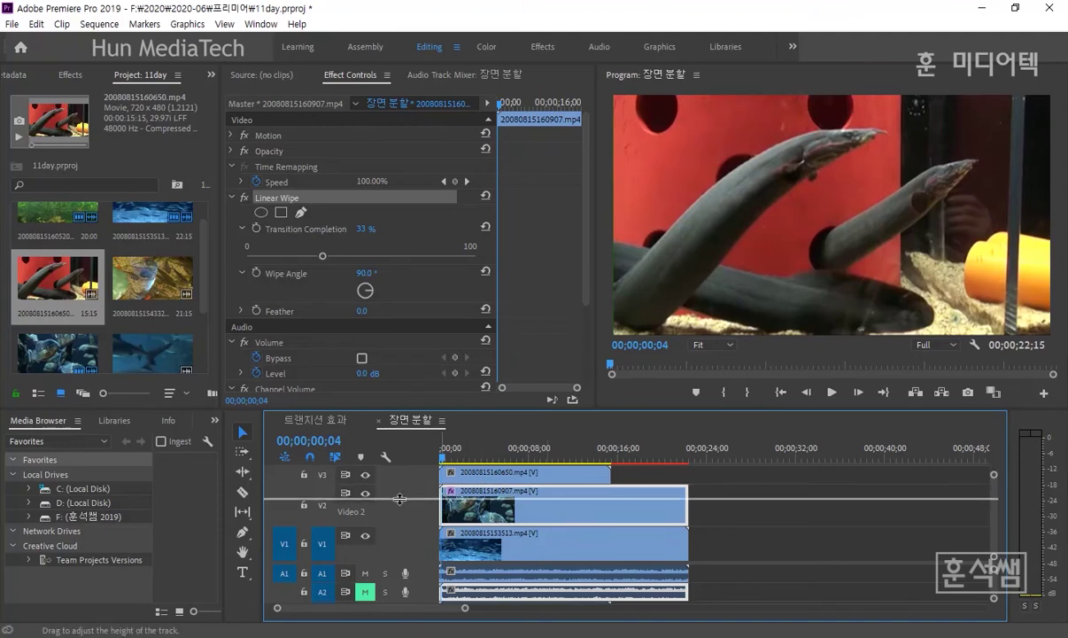
left_click_drag(399, 499, 400, 518)
left_click(466, 487)
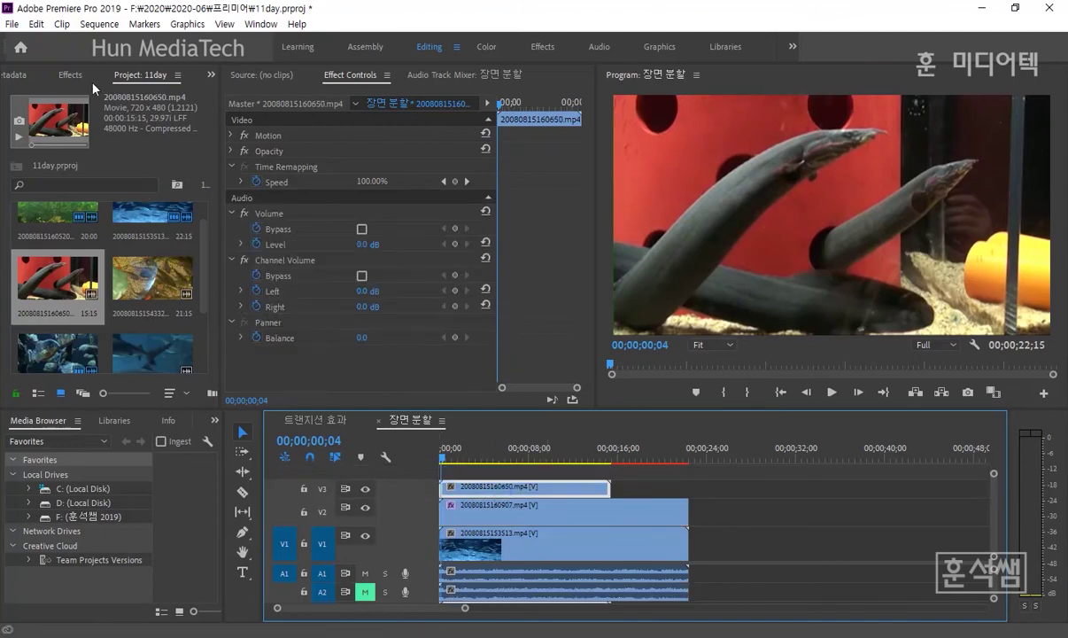
Apply Linear Wipe to the eel clip at 67% Transition Completion and play the three-way split
left_click(60, 72)
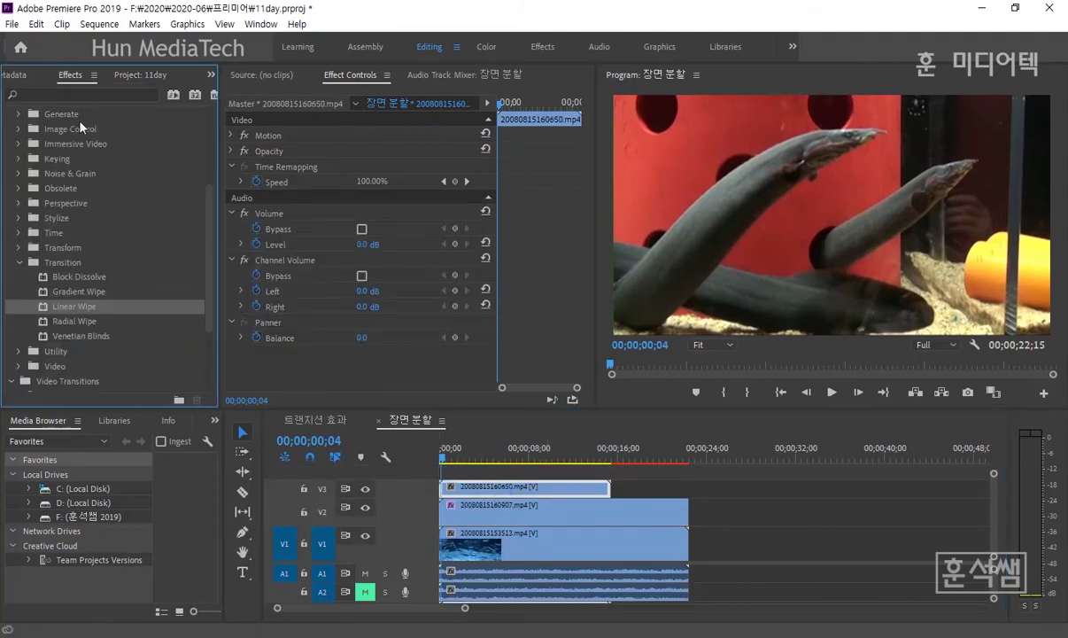
double_click(81, 308)
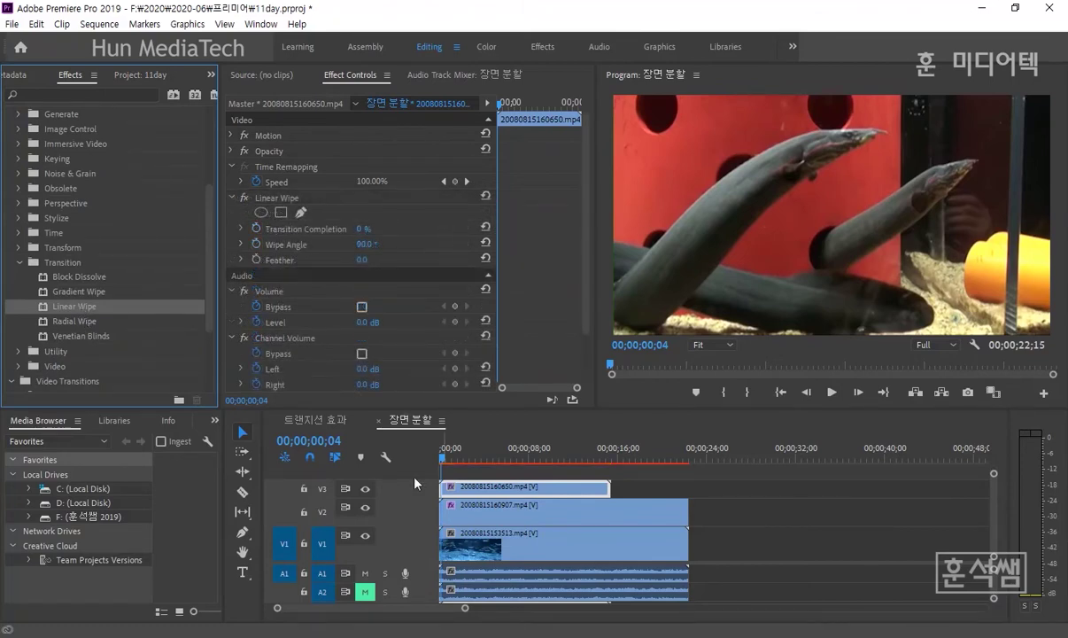
left_click(241, 228)
left_click_drag(247, 256, 400, 256)
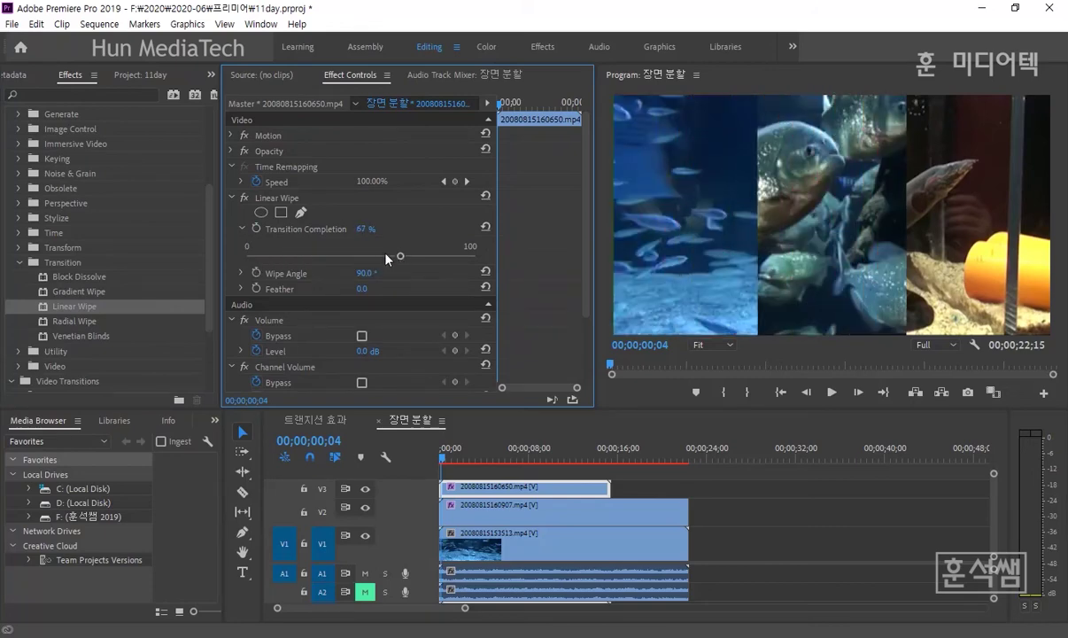
left_click(364, 228)
type("67")
key("Return")
key("space")
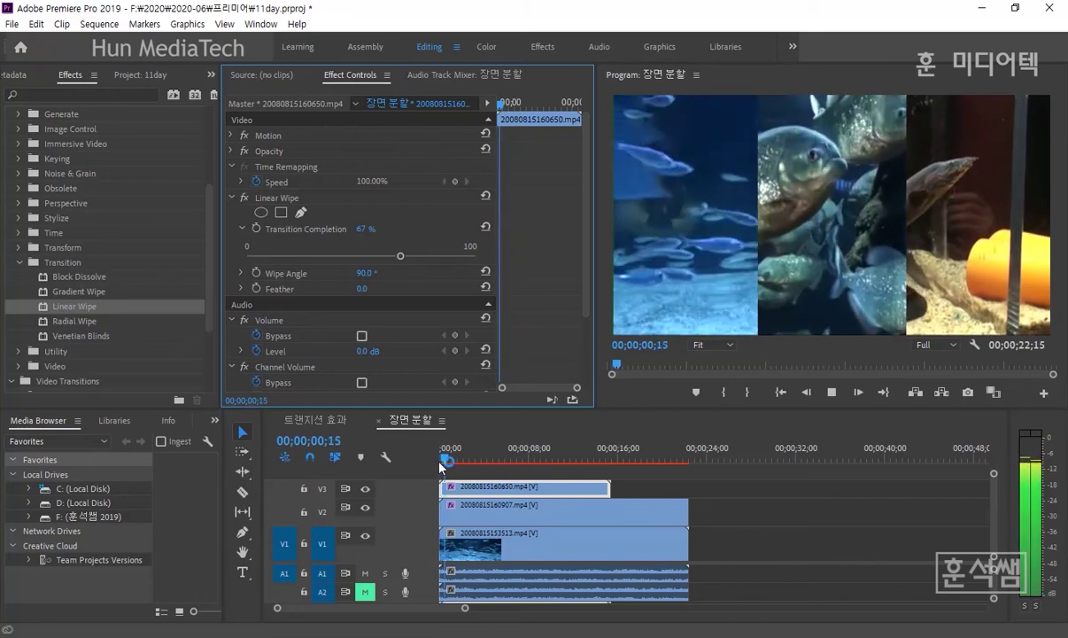
scroll(368, 594, "left", 2)
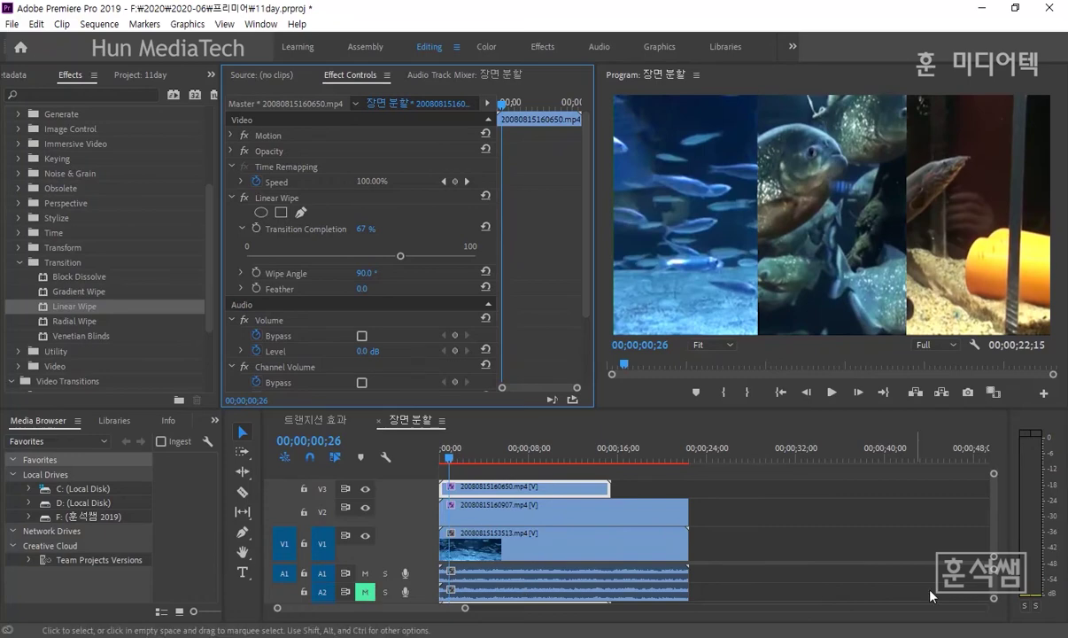
Shrink the audio tracks so A1–A3 and Master fit, previewing the three-panel split
left_click_drag(999, 599, 998, 611)
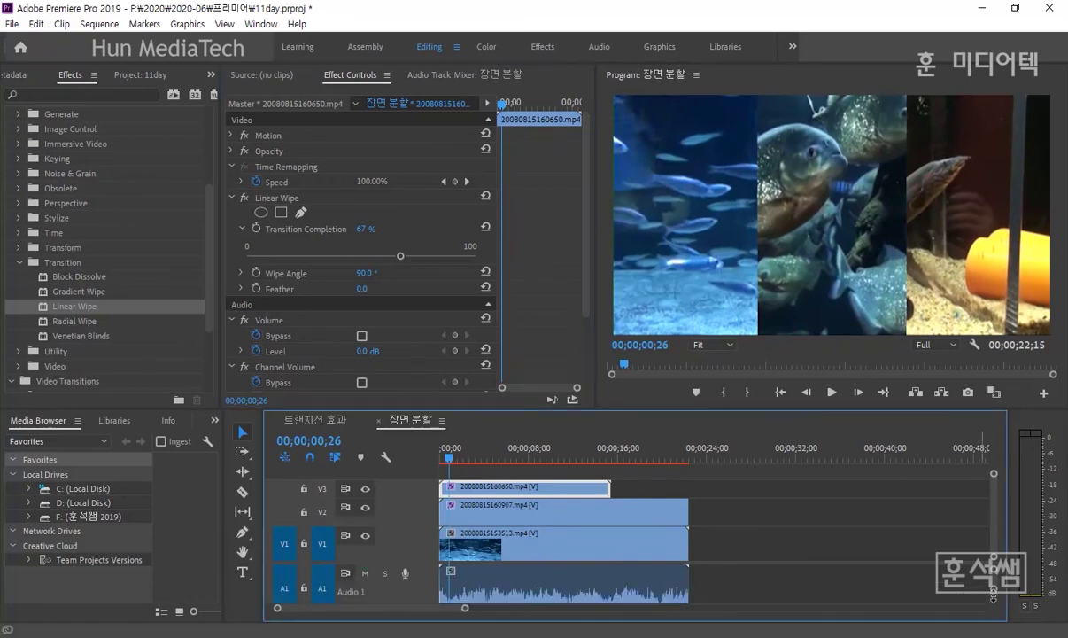
key("space")
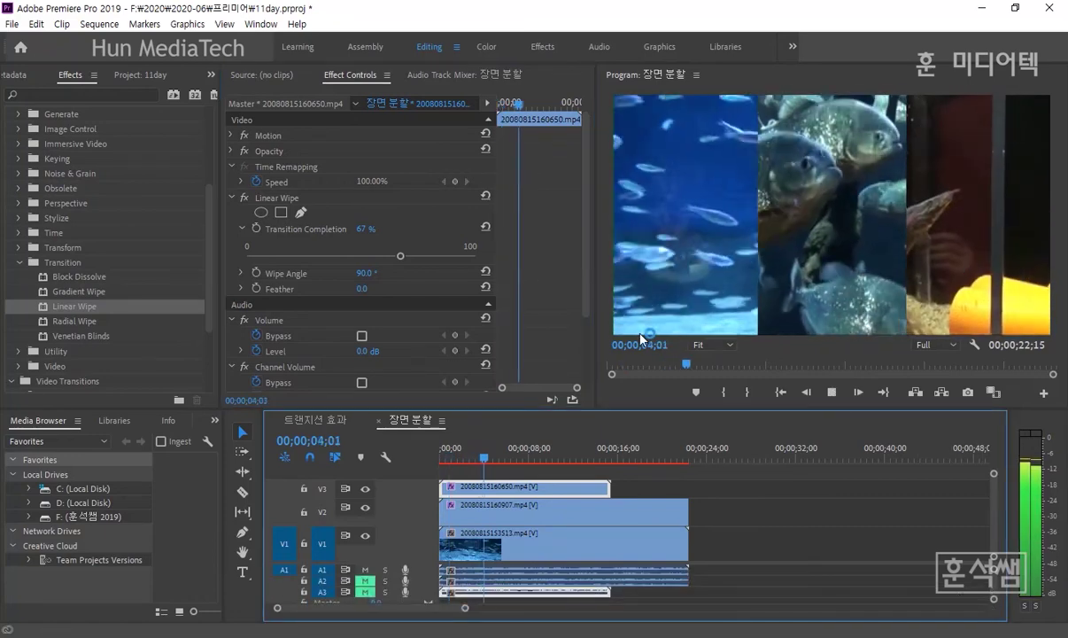
key("space")
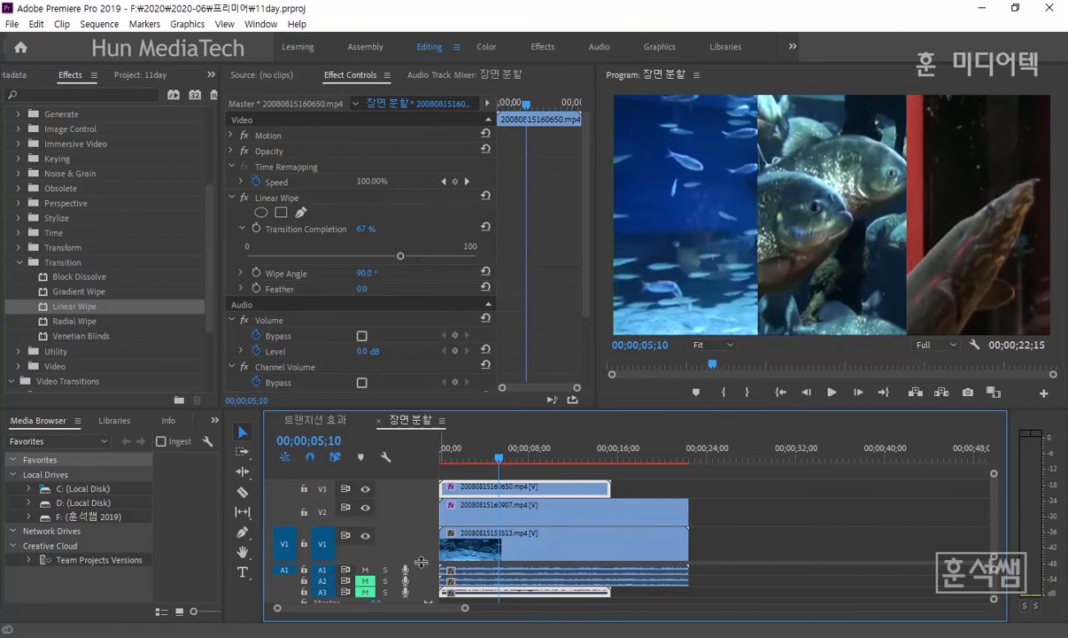
left_click_drag(420, 562, 421, 549)
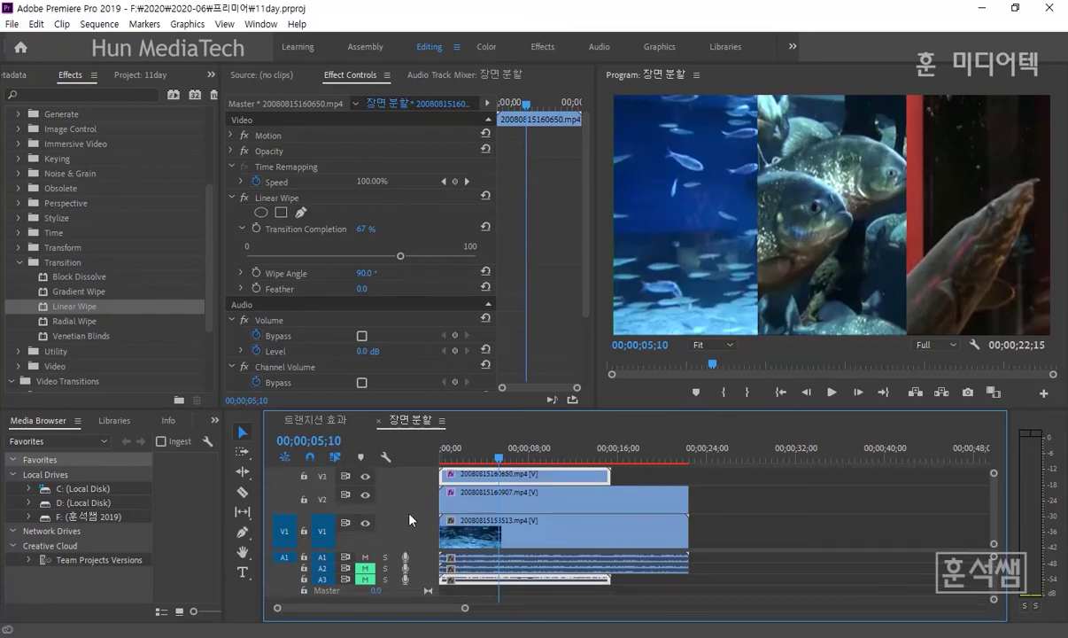
scroll(413, 525, "up", 1)
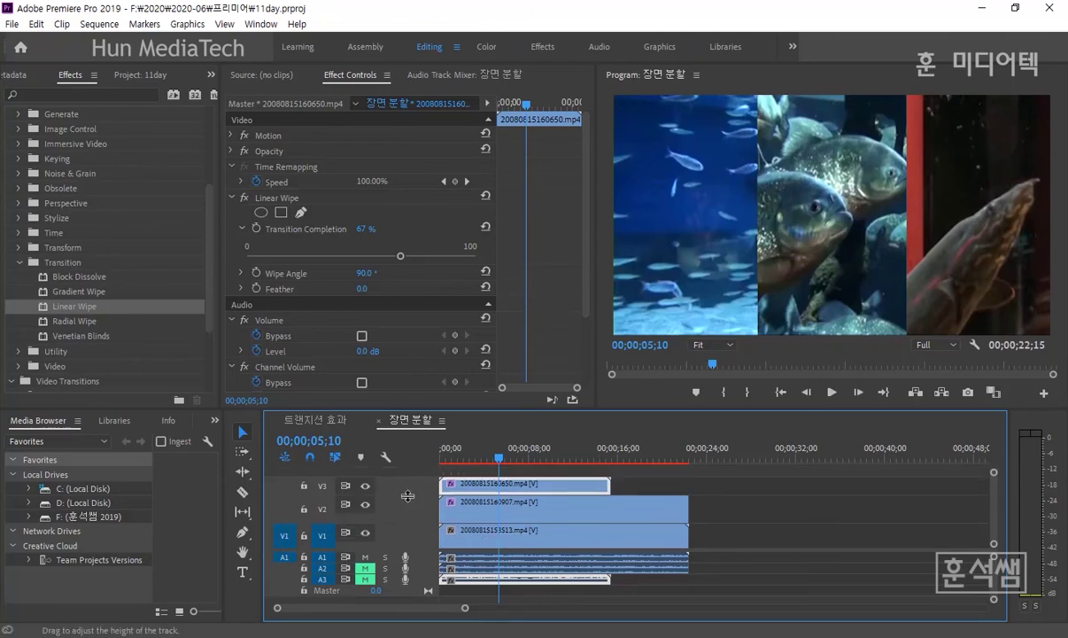
scroll(406, 499, "up", 1)
key("space")
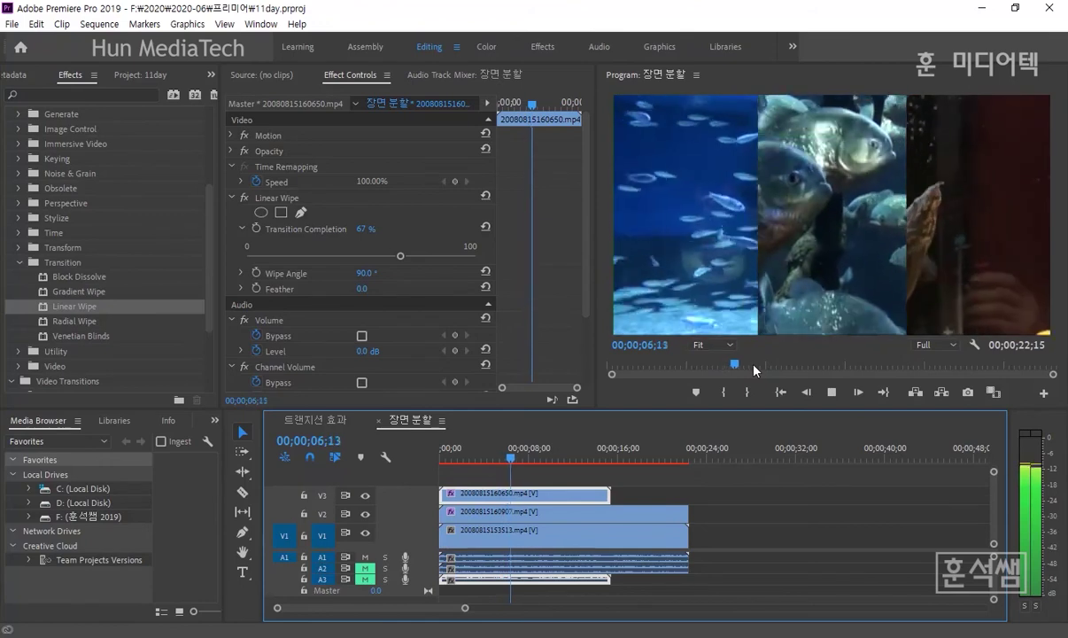
key("space")
Try a 0° Wipe Angle on the eel clip, then undo it back to 90°
left_click(242, 273)
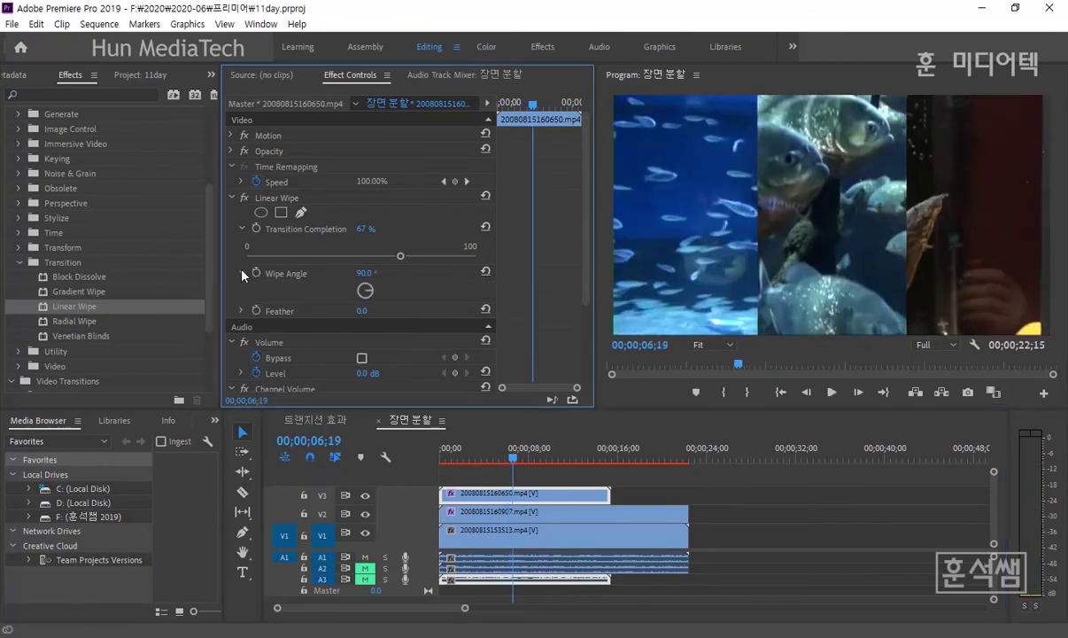
left_click(379, 272)
type("0")
key("Return")
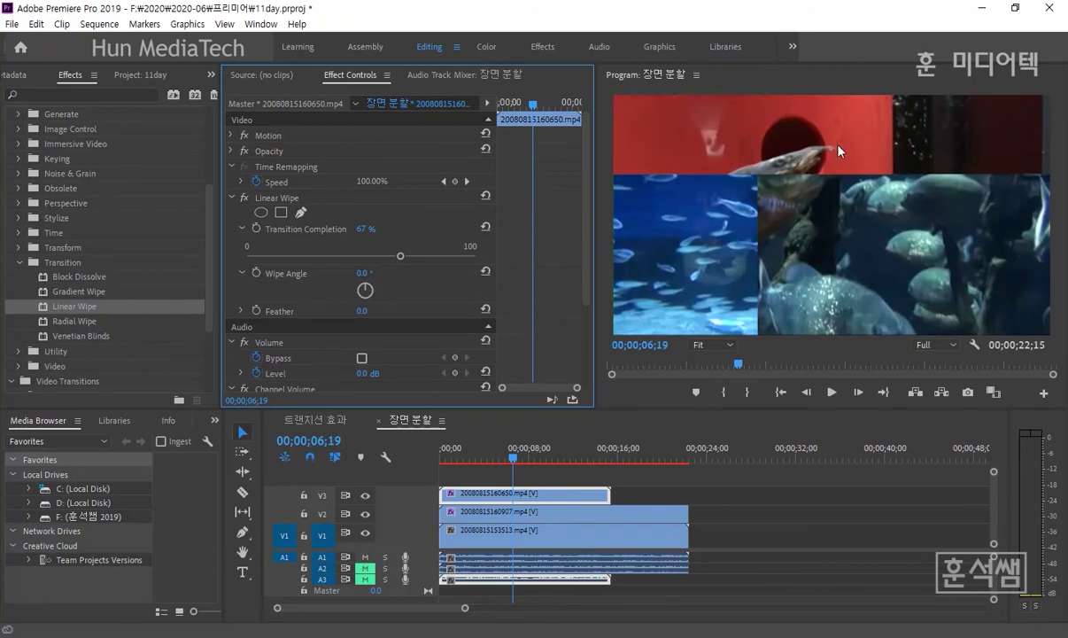
key("ctrl+z")
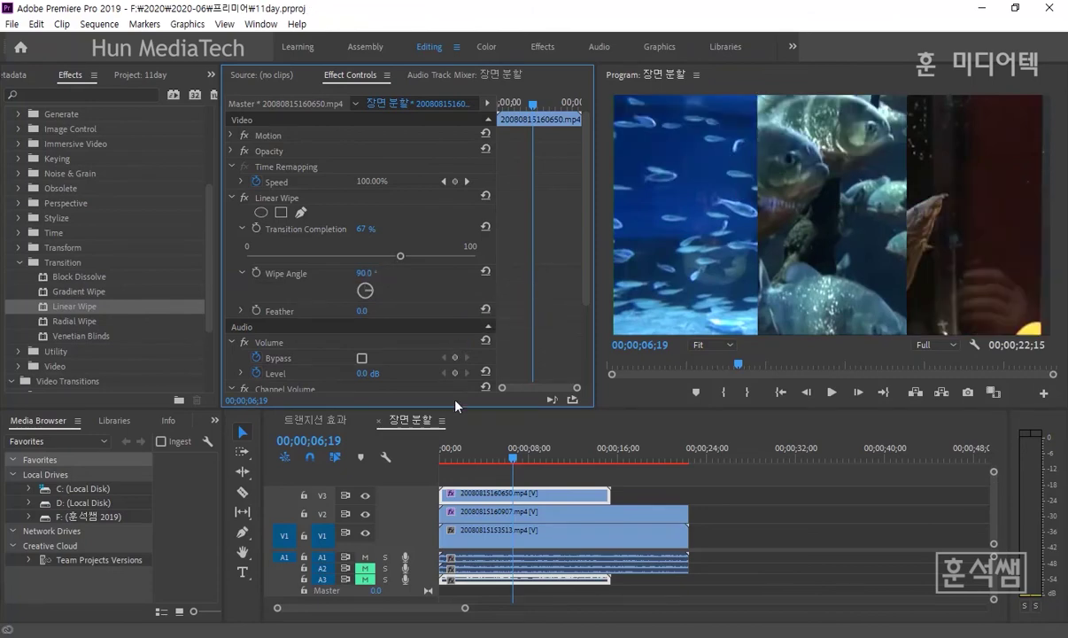
Set the piranha clip's wipe angle to 0° and completion to 51%, then preview
left_click(460, 513)
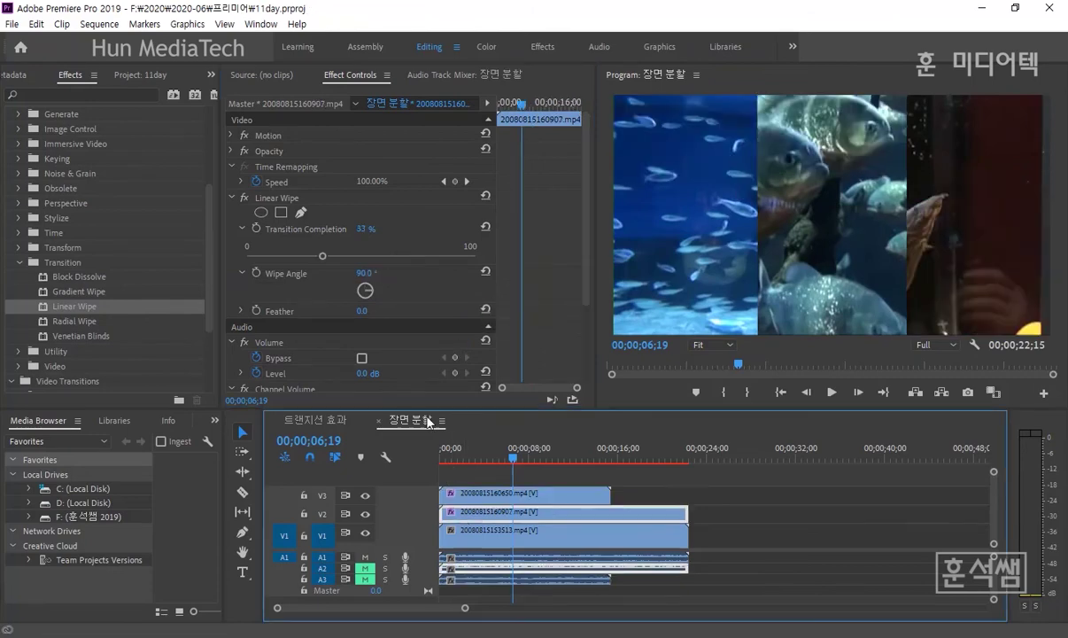
left_click(365, 272)
type("0")
key("Return")
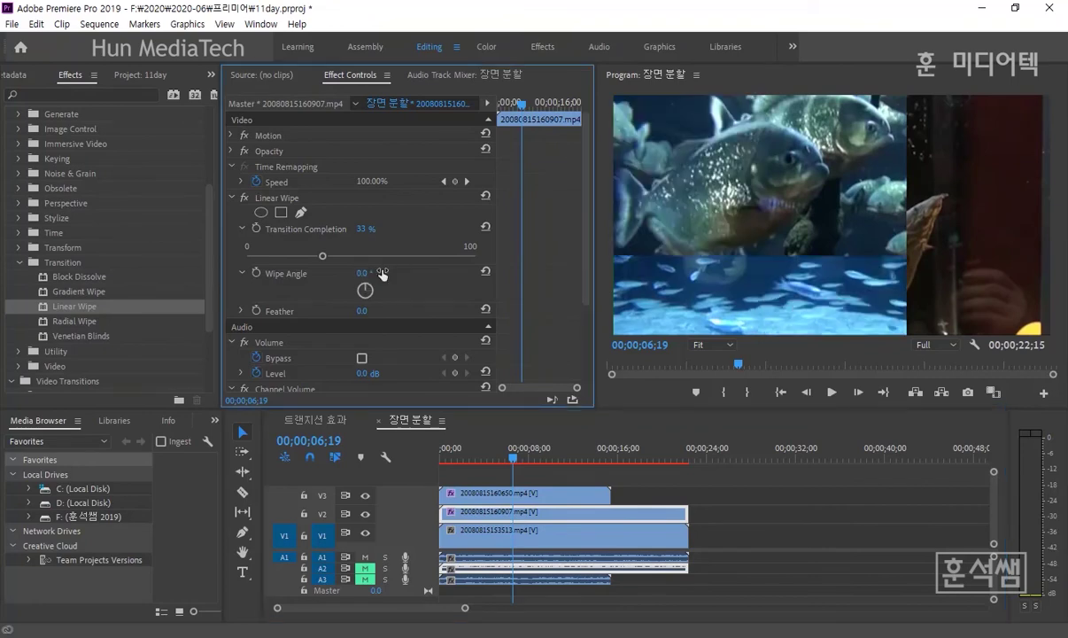
left_click_drag(324, 256, 360, 256)
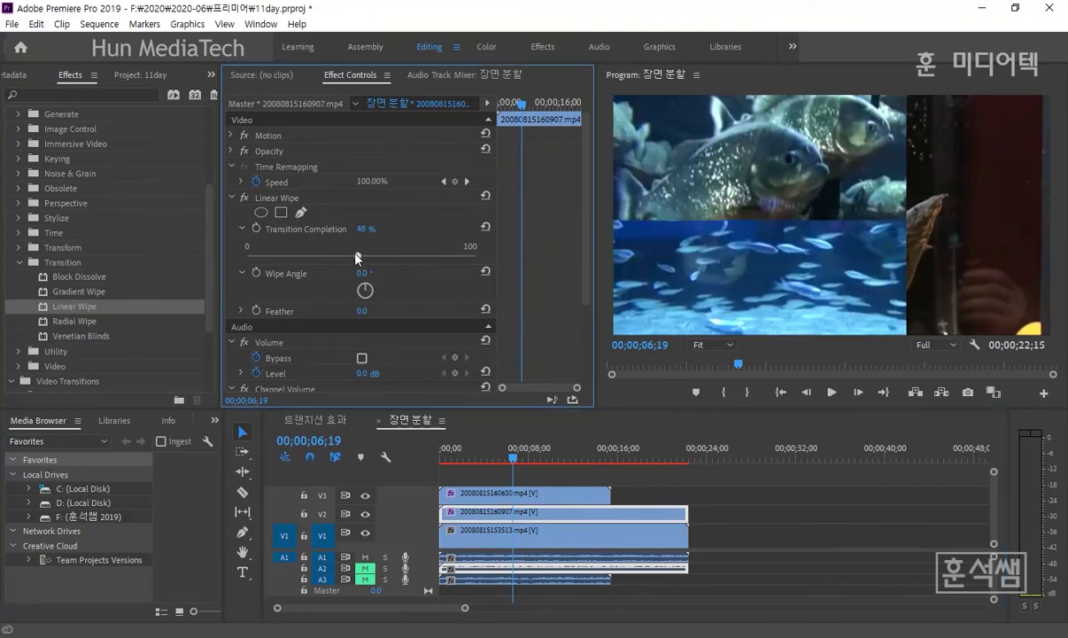
key("space")
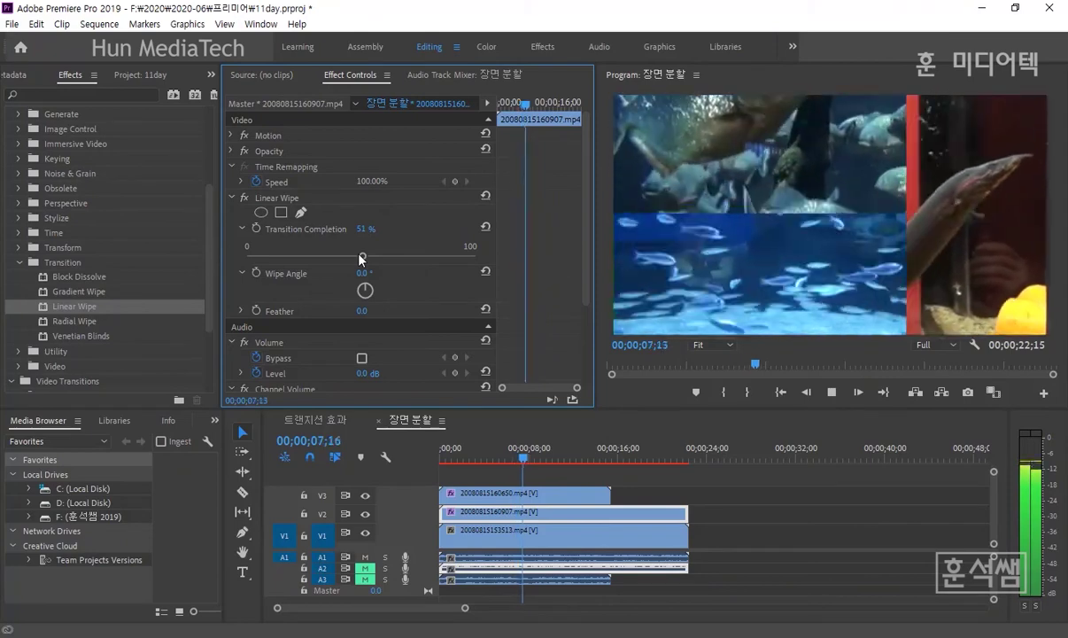
key("space")
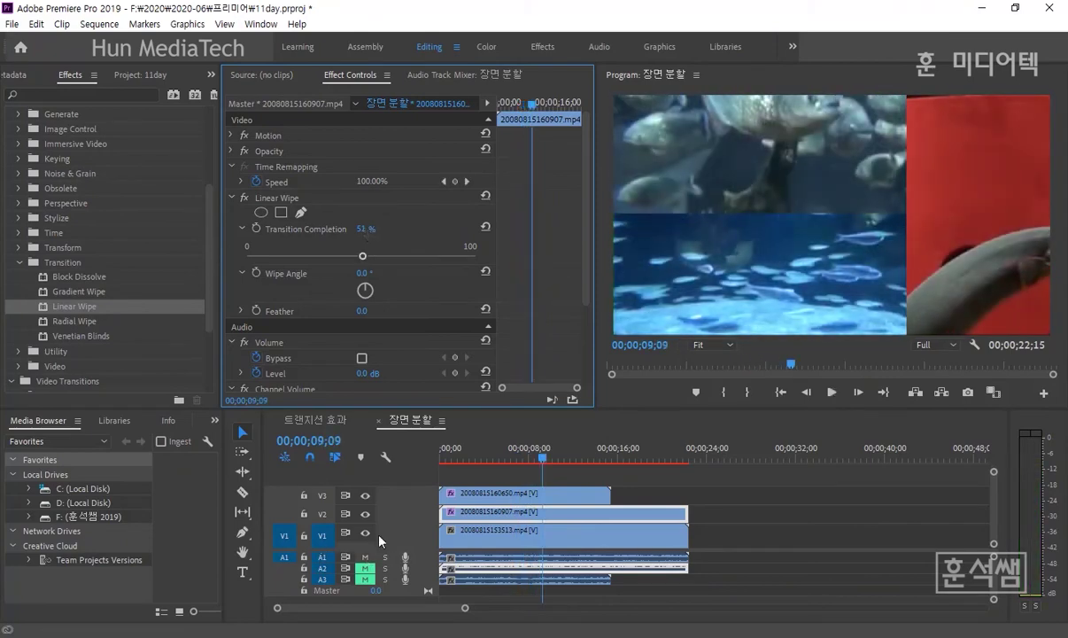
Toggle the V1 track's visibility off and on to compare the layout
left_click(365, 534)
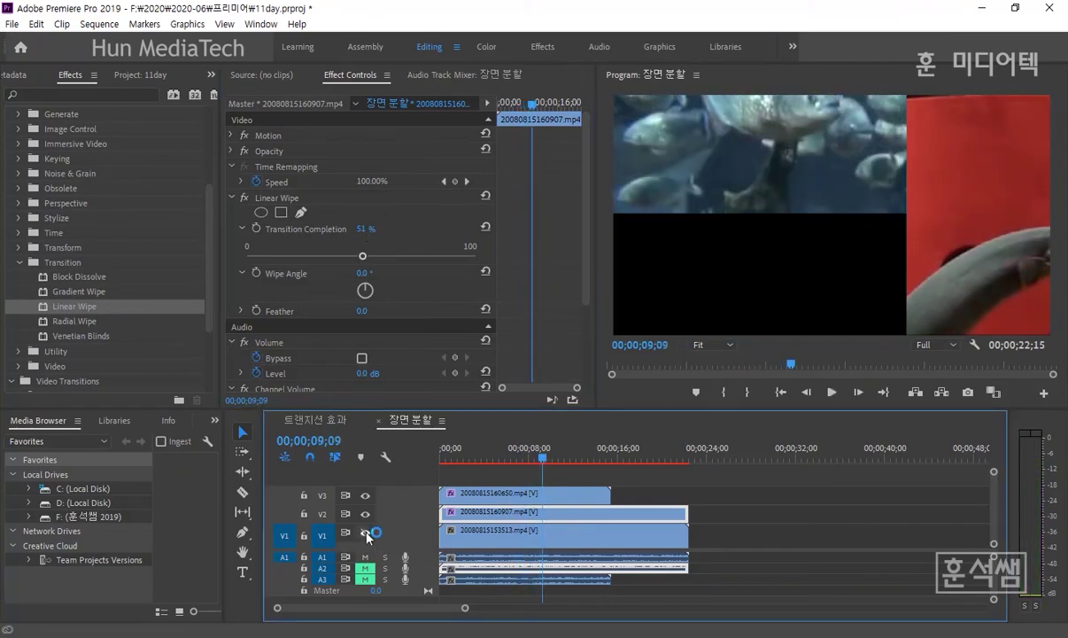
left_click(365, 534)
left_click(365, 533)
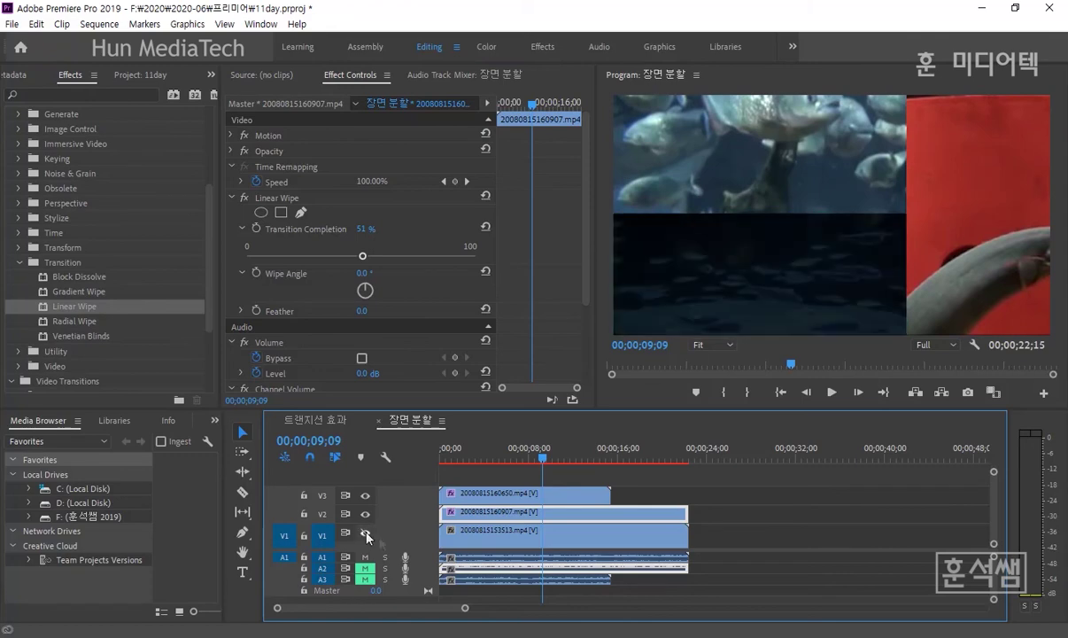
left_click(365, 533)
Restore the piranha clip's Linear Wipe to 33% completion and a 90° angle
left_click(365, 229)
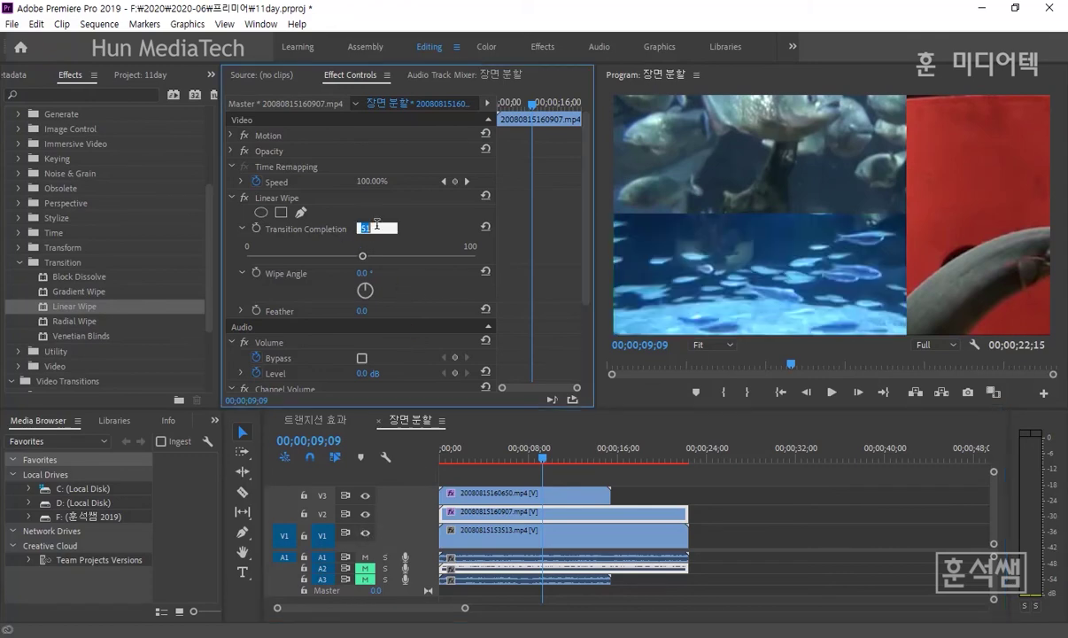
type("33")
key("Return")
left_click(363, 272)
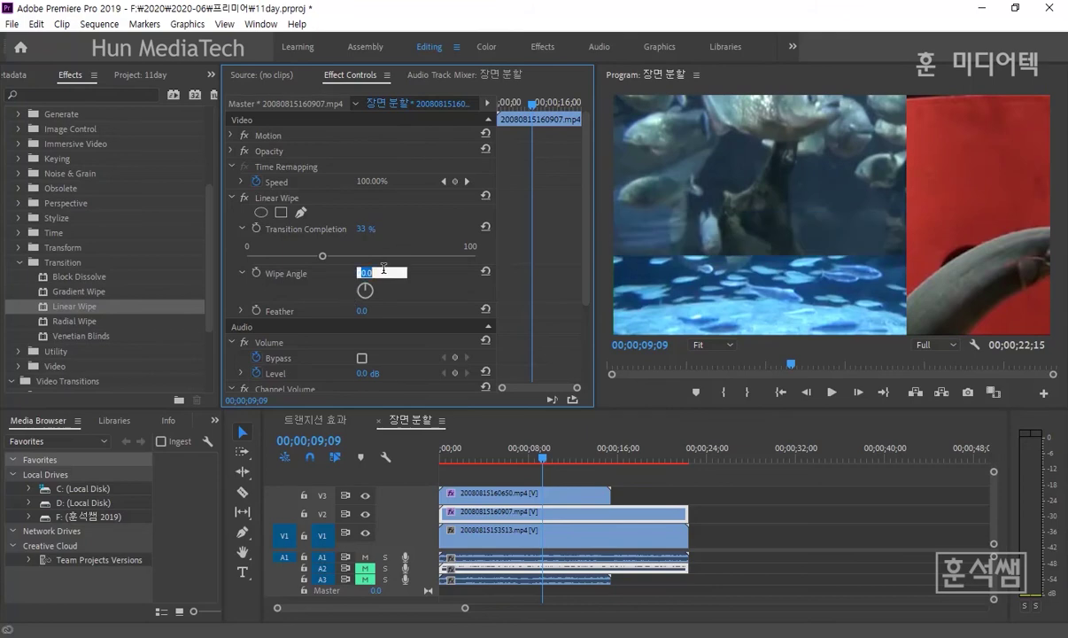
type("90")
key("Return")
key("ctrl+shift+m")
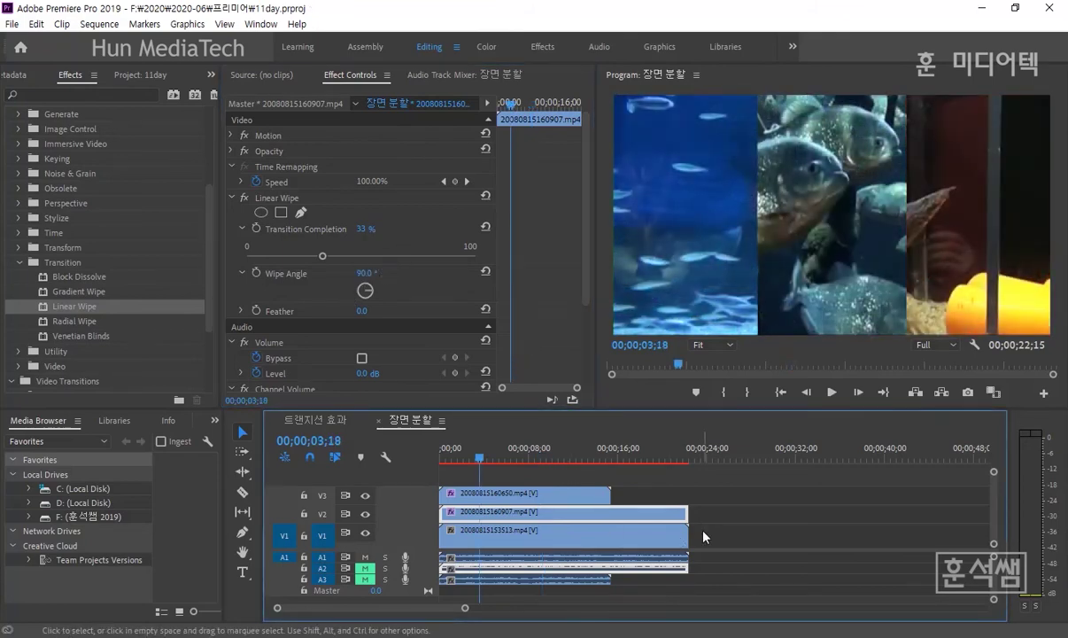
left_click(308, 443)
Trim the V3, V2 and V1 clips to end at 00;00;10;00
type("1000")
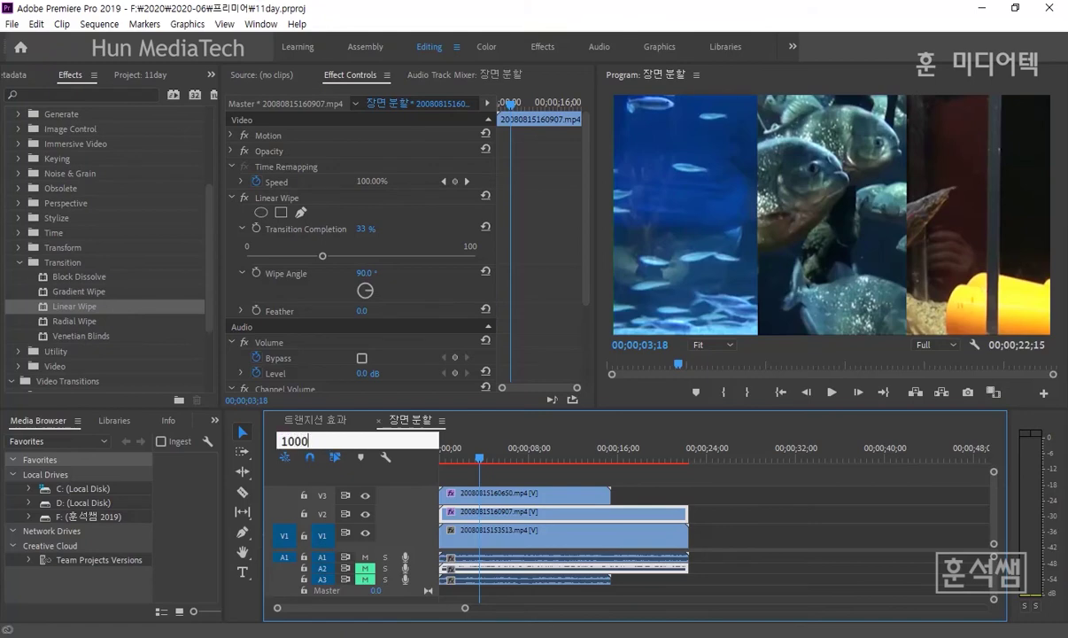
key("Return")
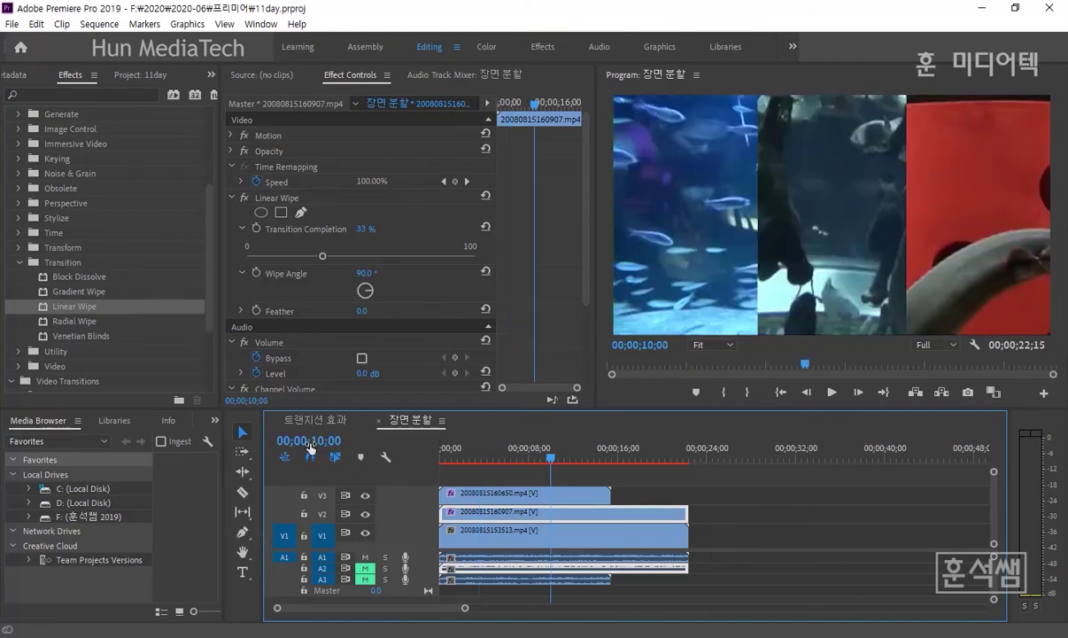
left_click_drag(610, 492, 549, 488)
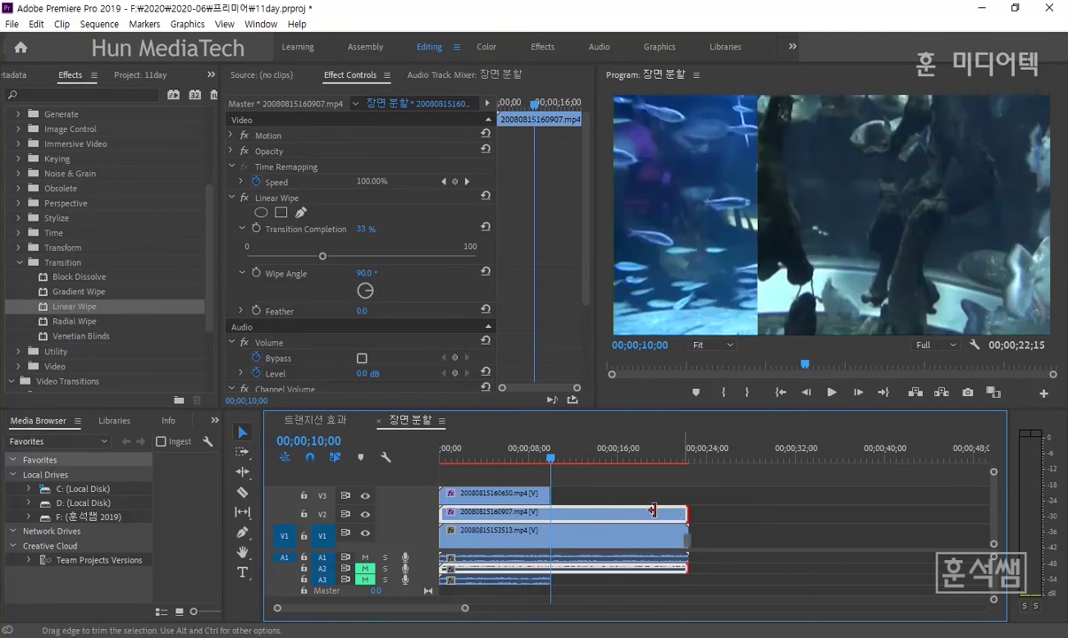
left_click_drag(687, 512, 549, 511)
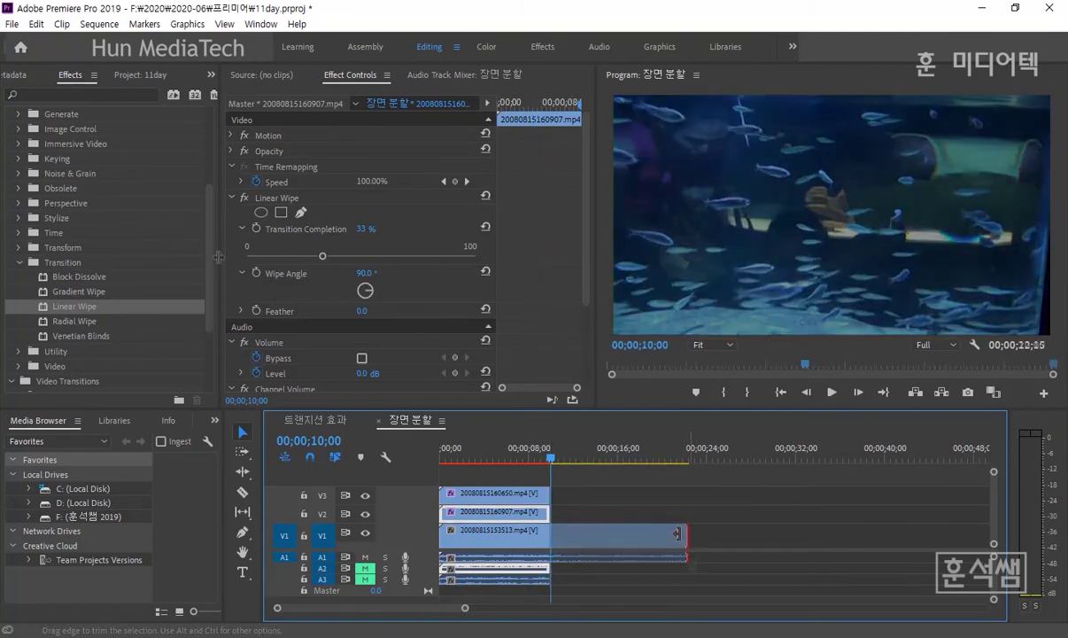
left_click_drag(687, 530, 549, 530)
Widen the Project panel and select clip 20080815154332.mp4
left_click(140, 75)
mouse_move(220, 258)
left_mouse_down()
mouse_move(282, 259)
mouse_move(266, 346)
mouse_move(262, 276)
left_mouse_up()
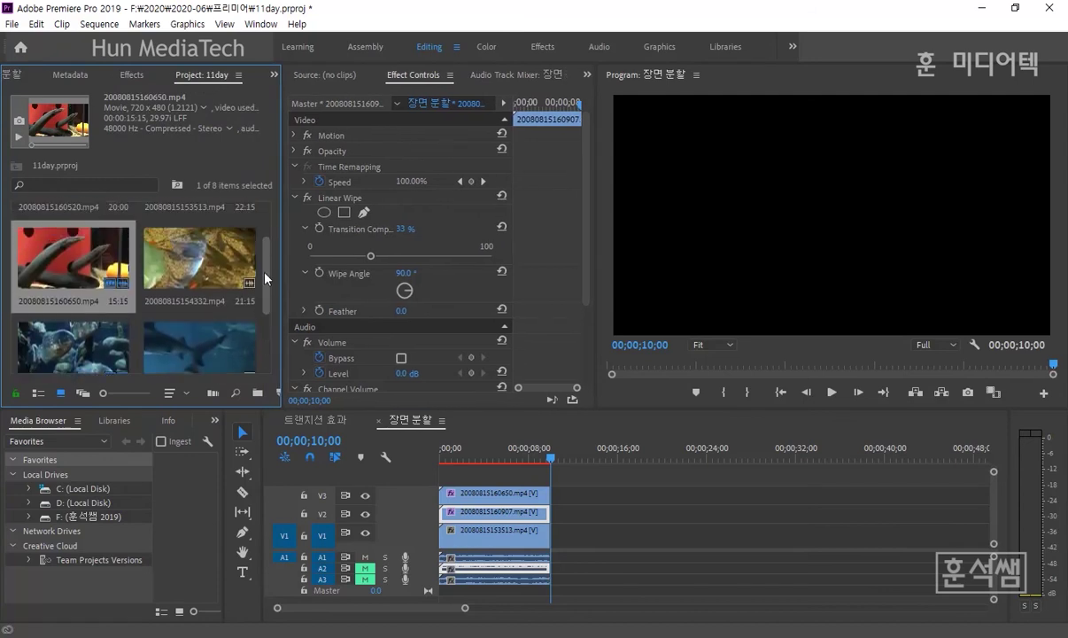
left_click(193, 273)
Place 20080815154332.mp4 on V1 and 20080815160520.mp4 on V2 at the 10-second mark
left_click_drag(193, 272, 567, 530)
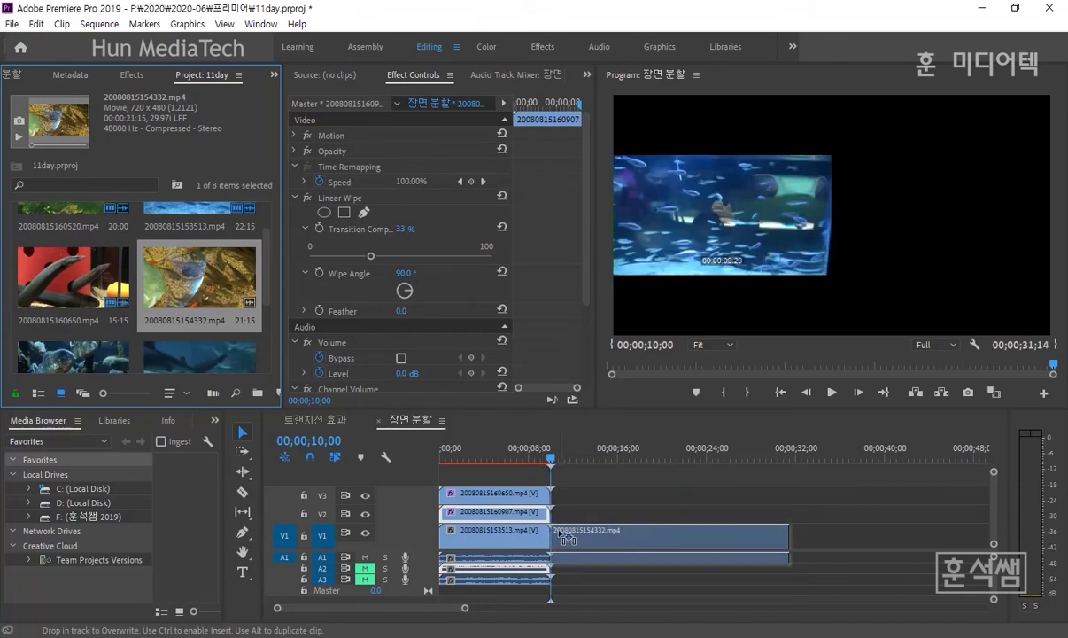
mouse_move(574, 458)
left_mouse_down()
mouse_move(619, 460)
mouse_move(571, 469)
mouse_move(555, 461)
left_mouse_up()
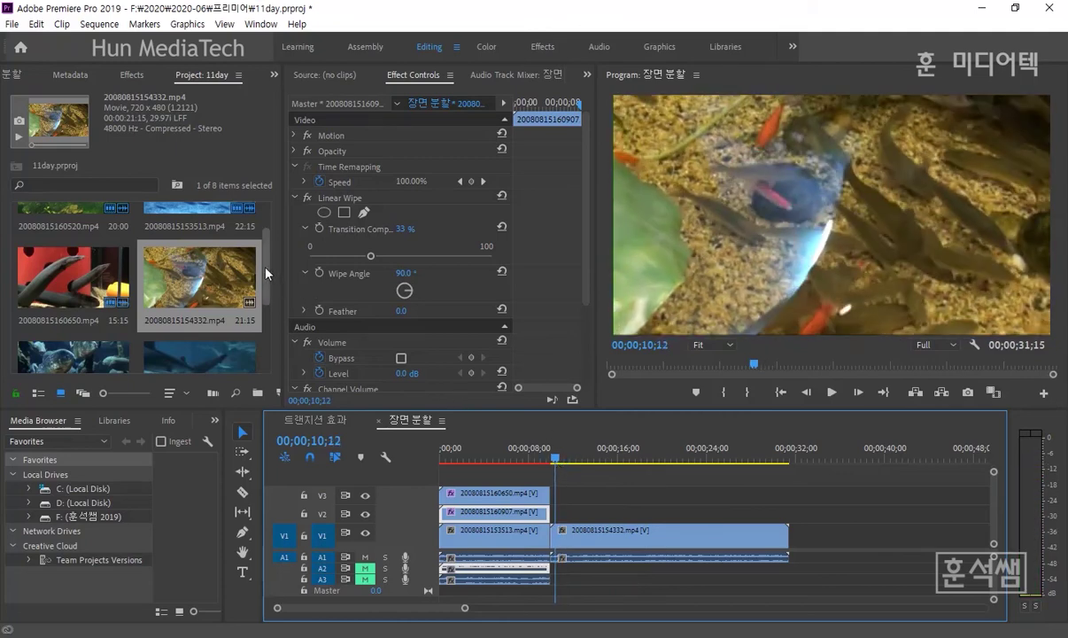
left_click_drag(265, 273, 265, 285)
scroll(266, 285, "up", 2)
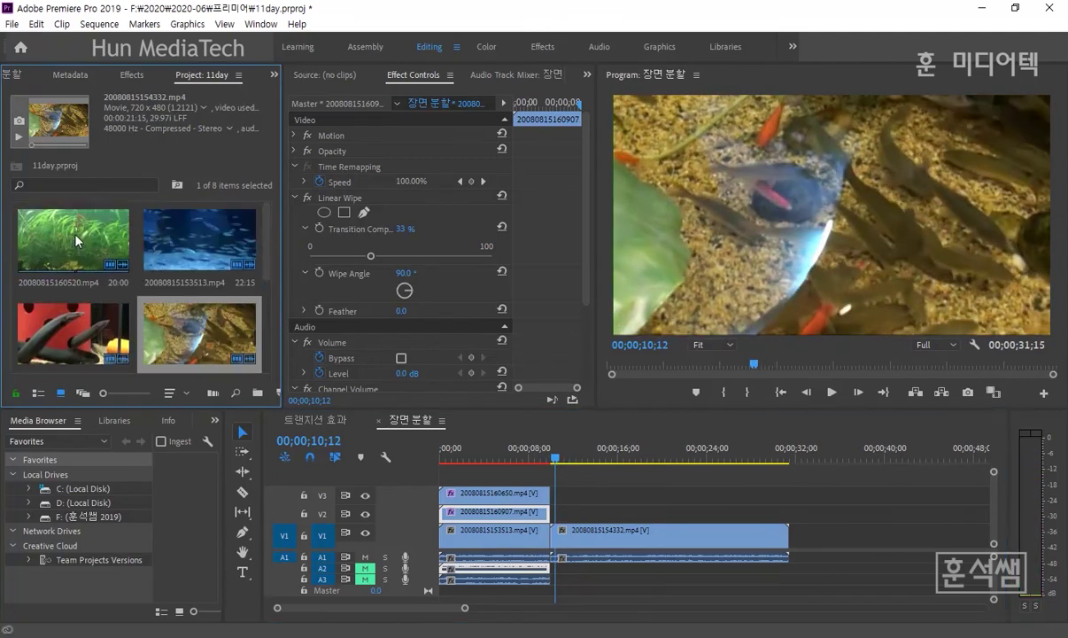
mouse_move(70, 220)
left_mouse_down()
mouse_move(360, 334)
mouse_move(618, 518)
left_mouse_up()
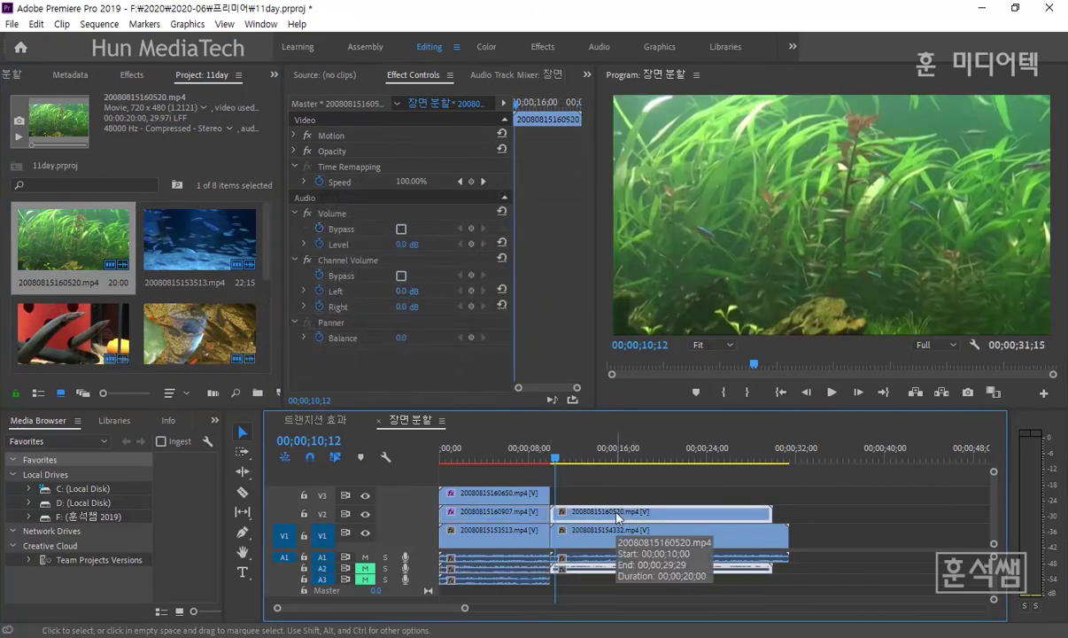
left_click(131, 75)
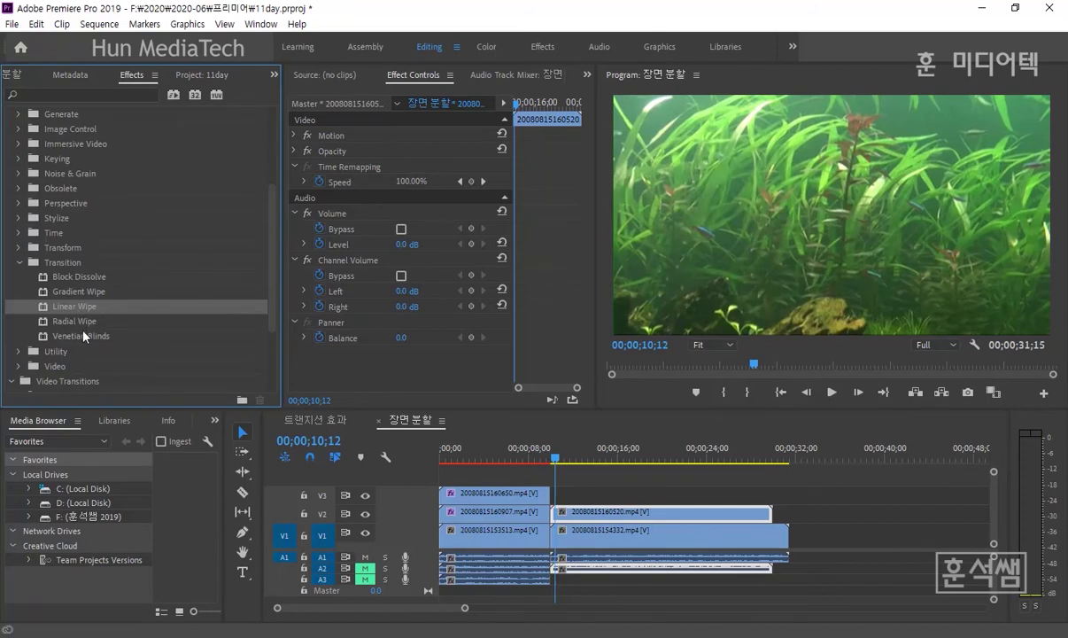
Apply Radial Wipe to the V2 plant clip and raise Transition Completion to about 87%
left_click_drag(71, 320, 572, 513)
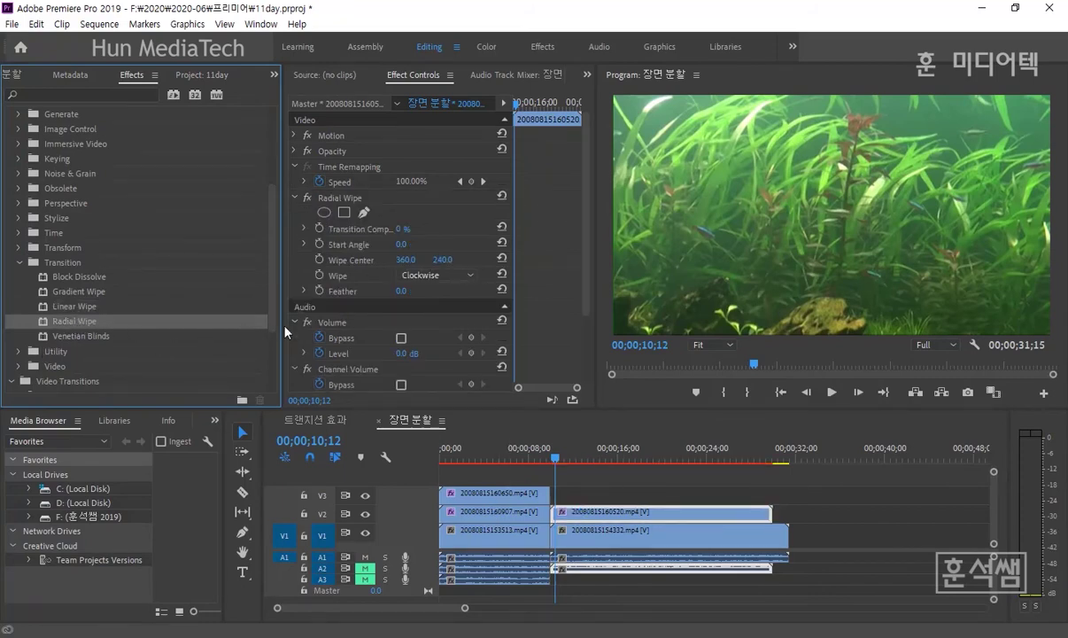
left_click_drag(283, 301, 196, 301)
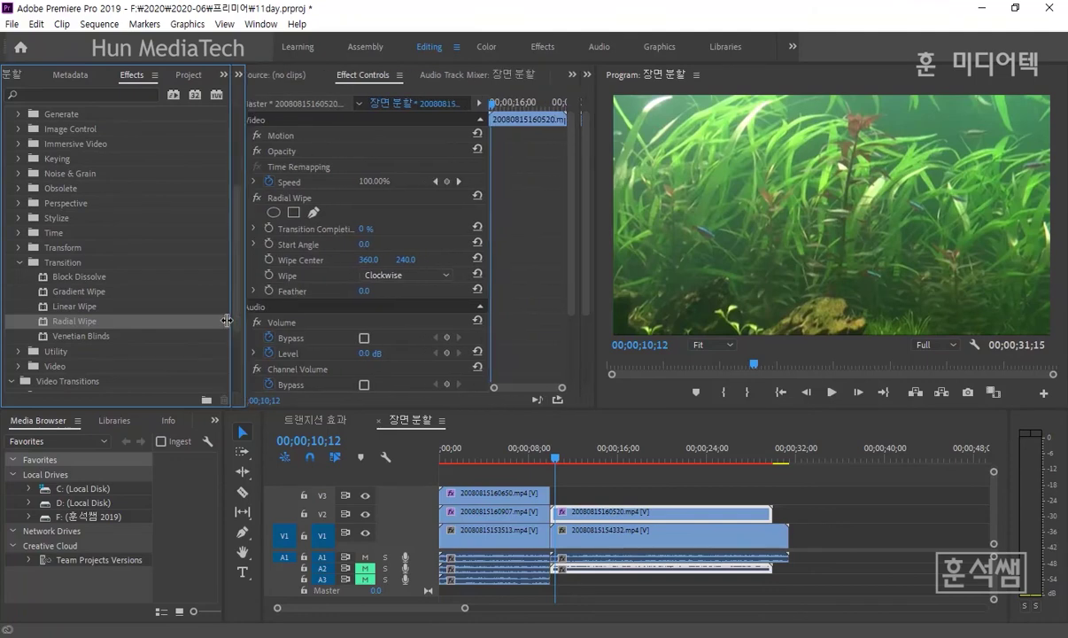
left_click(263, 197)
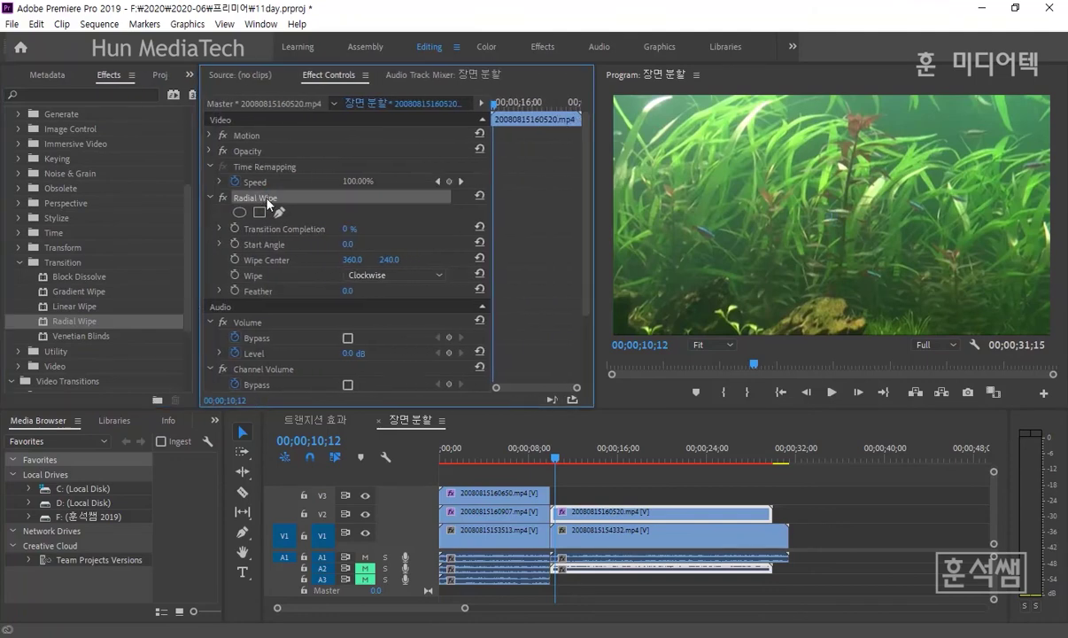
left_click(219, 228)
scroll(225, 236, "down", 1)
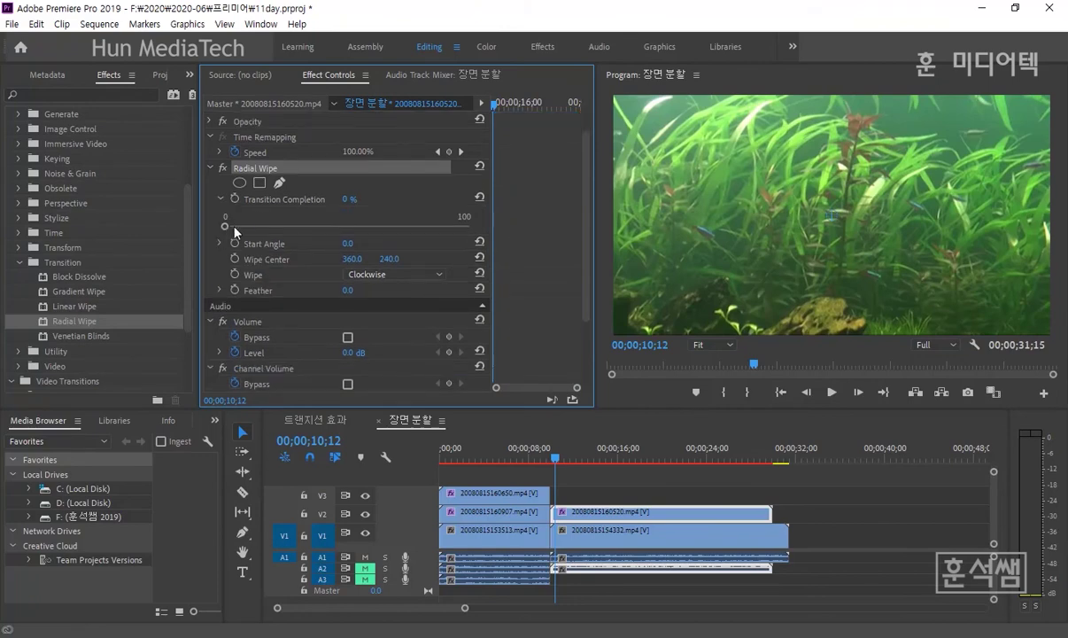
mouse_move(226, 227)
left_mouse_down()
mouse_move(475, 228)
mouse_move(310, 225)
left_mouse_up()
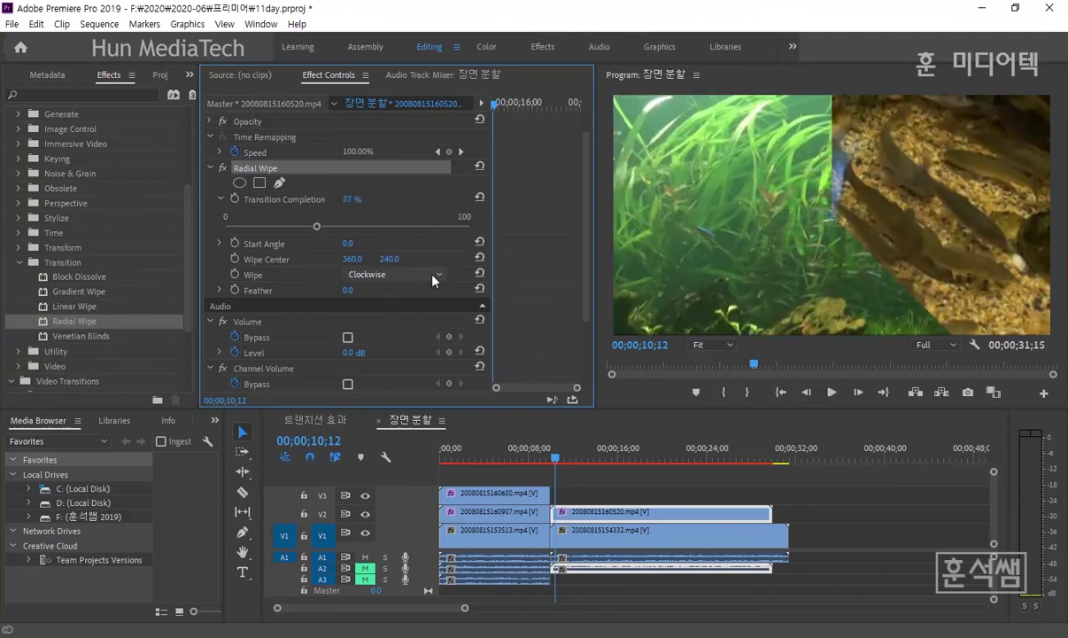
mouse_move(319, 228)
left_mouse_down()
mouse_move(439, 228)
mouse_move(381, 227)
left_mouse_up()
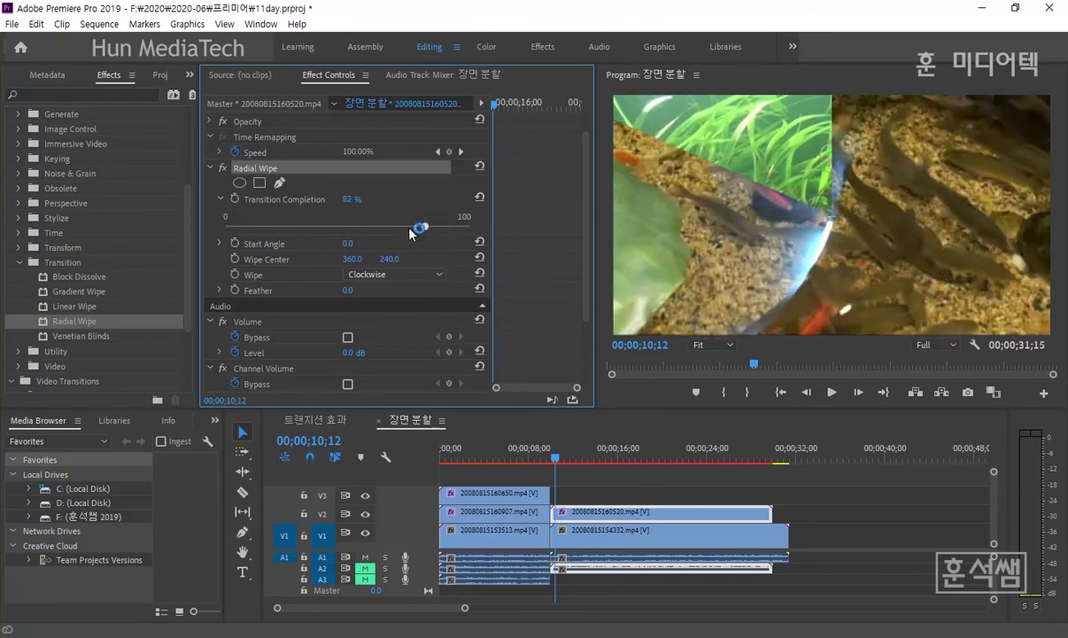
left_click(368, 274)
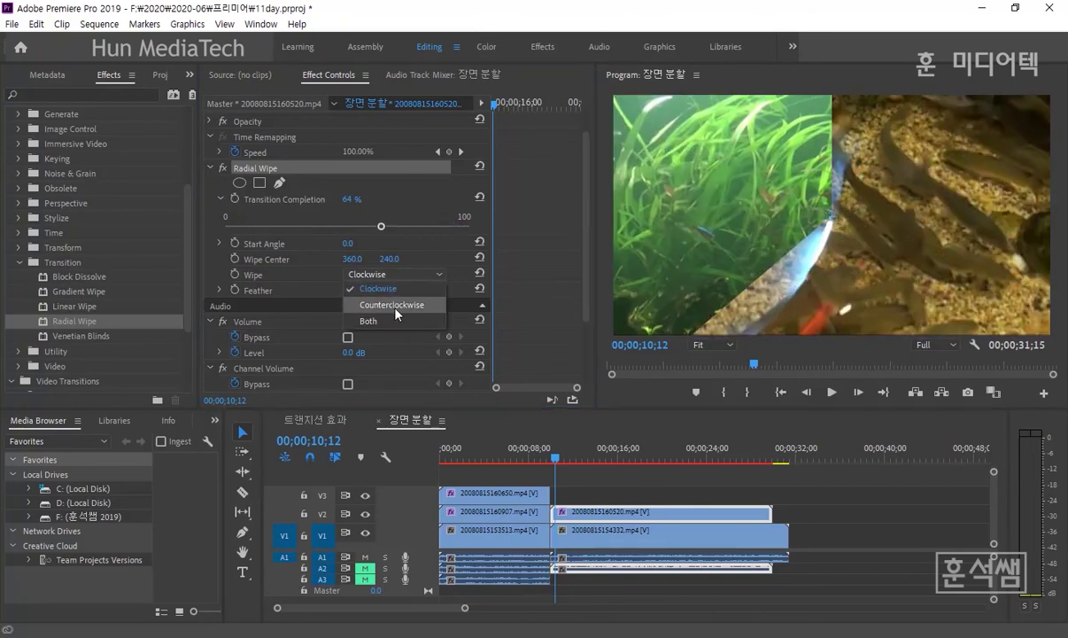
Preview the Radial Wipe with Counterclockwise and Both wipe directions
left_click(395, 306)
mouse_move(381, 227)
left_mouse_down()
mouse_move(235, 228)
mouse_move(470, 228)
mouse_move(311, 227)
left_mouse_up()
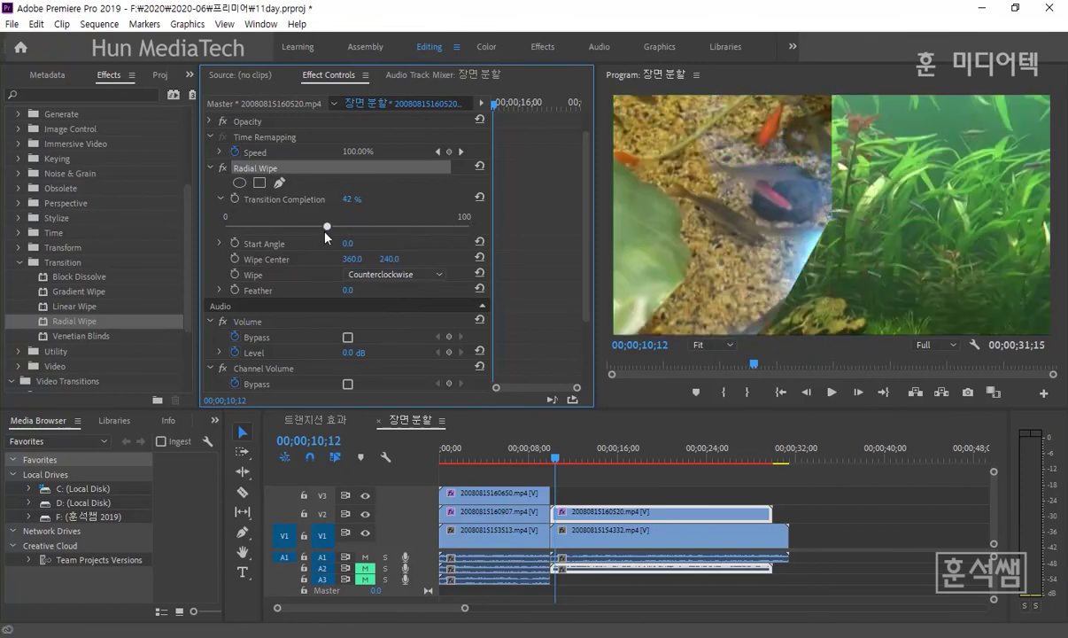
left_click(370, 274)
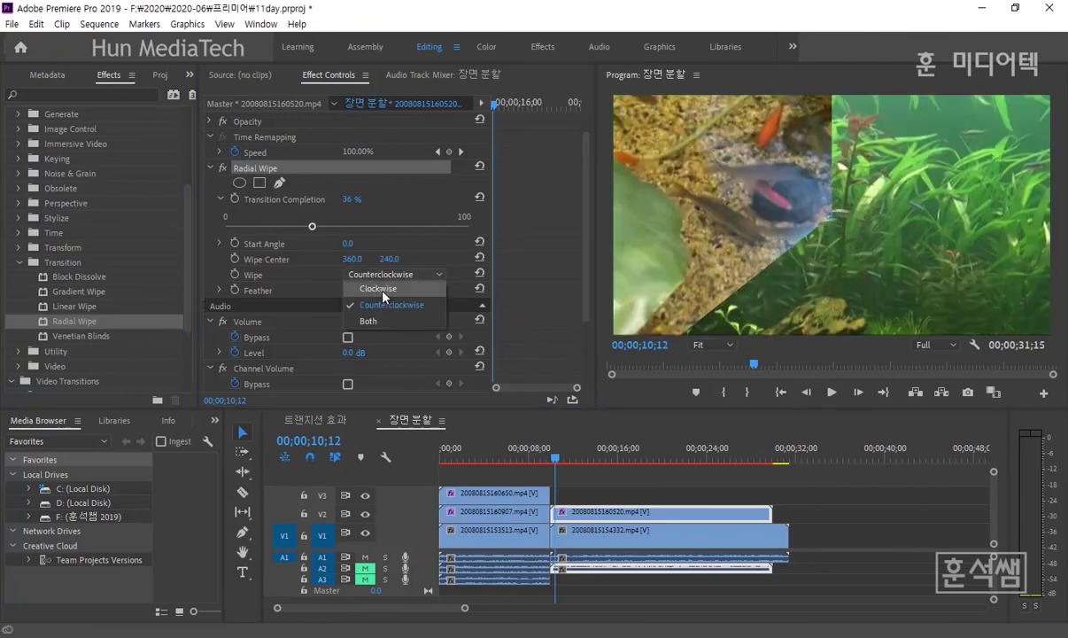
left_click(368, 320)
mouse_move(312, 227)
left_mouse_down()
mouse_move(228, 227)
mouse_move(372, 227)
mouse_move(487, 246)
mouse_move(256, 226)
left_mouse_up()
Set the Radial Wipe back to Clockwise at 33% Transition Completion
left_click(383, 278)
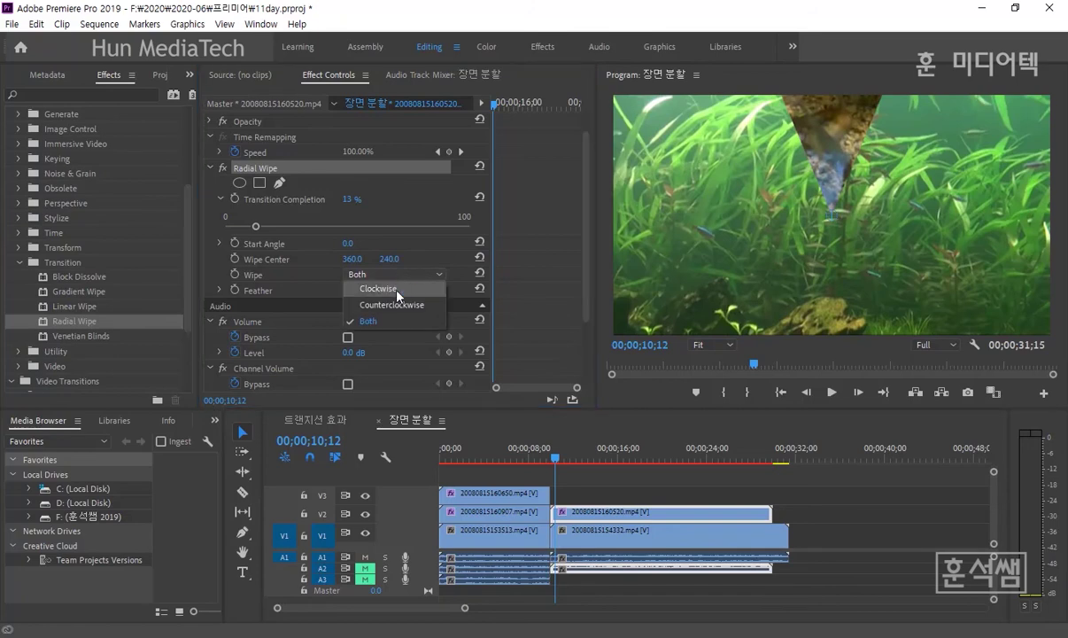
left_click(397, 295)
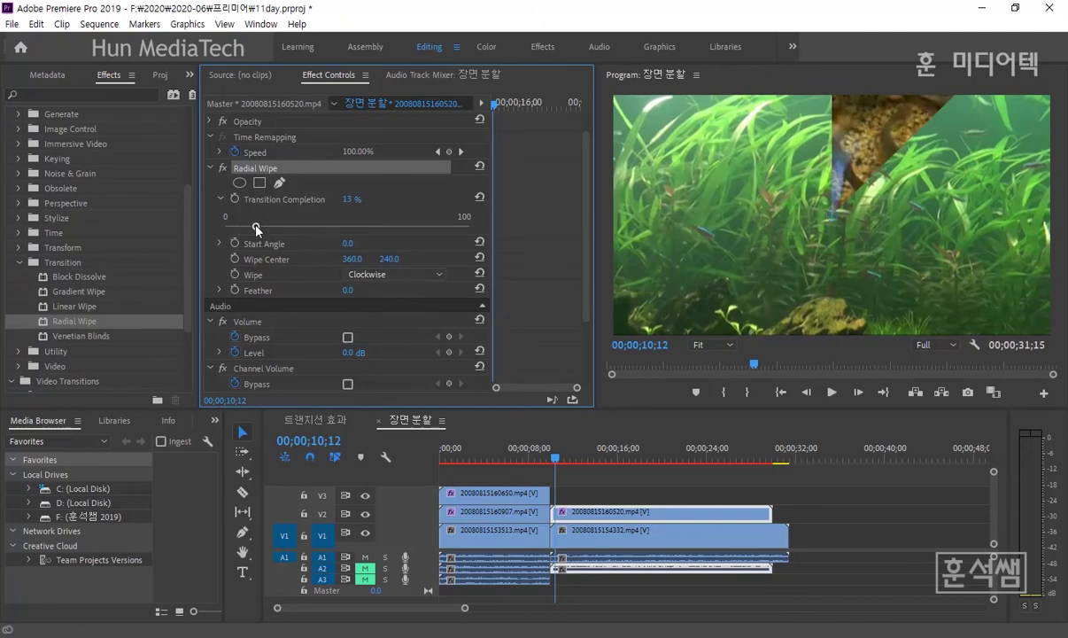
left_click_drag(256, 226, 312, 226)
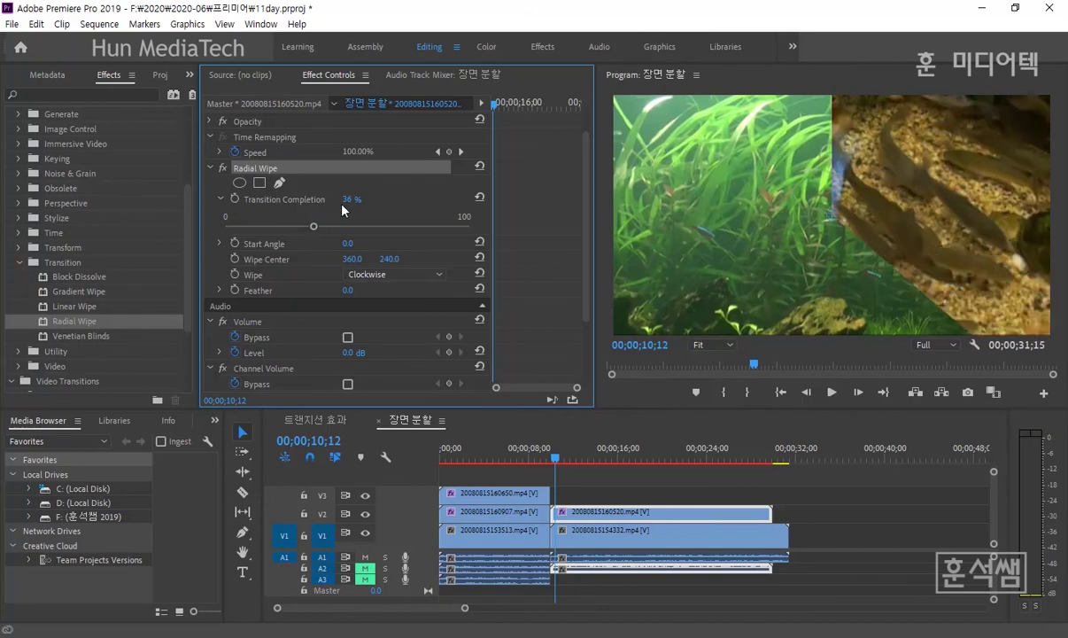
left_click_drag(313, 225, 306, 227)
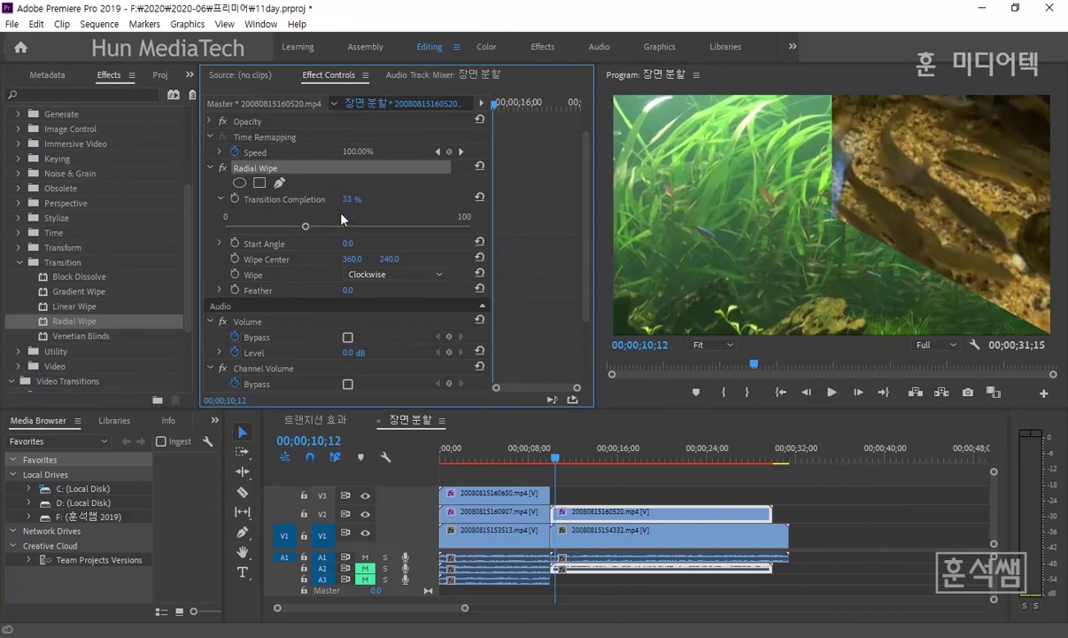
left_click(346, 202)
Place clip 20080815161844.mp4 from the Project panel onto V3
left_click_drag(199, 258, 247, 258)
left_click(165, 76)
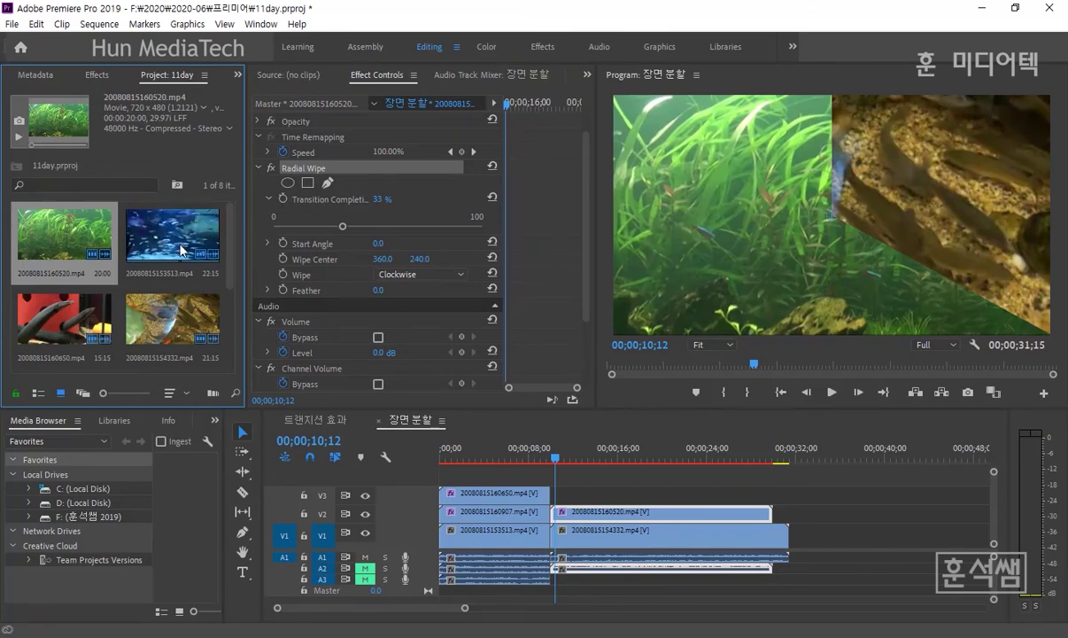
scroll(181, 266, "down", 2)
scroll(181, 265, "up", 2)
scroll(185, 278, "down", 2)
mouse_move(168, 311)
left_mouse_down()
mouse_move(560, 465)
mouse_move(594, 500)
left_mouse_up()
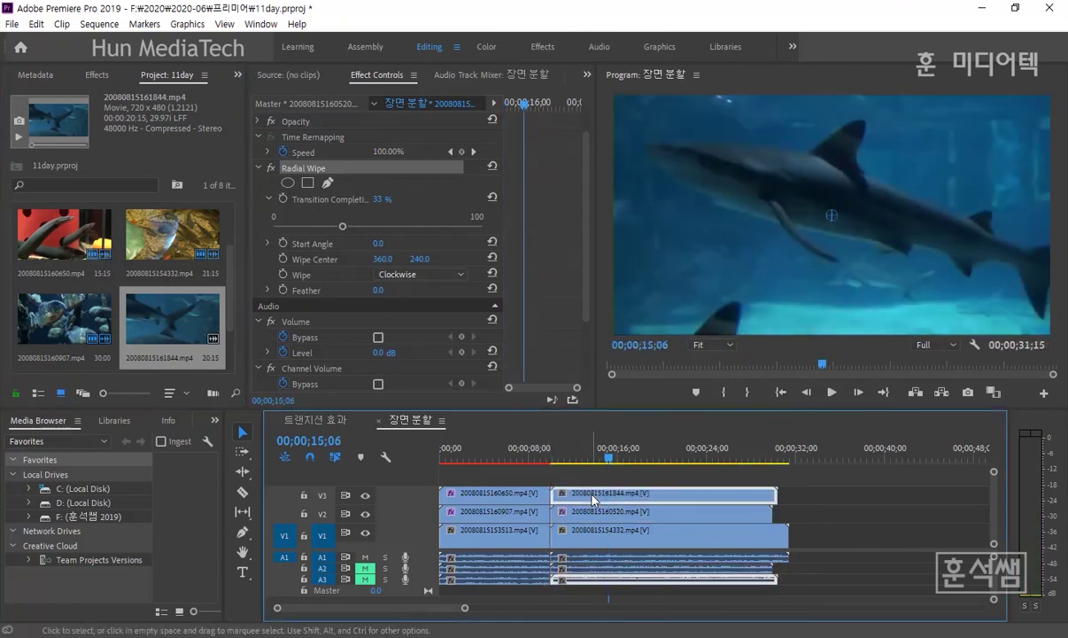
Apply Radial Wipe to the V3 clip with Transition Completion at 67%
left_click(96, 75)
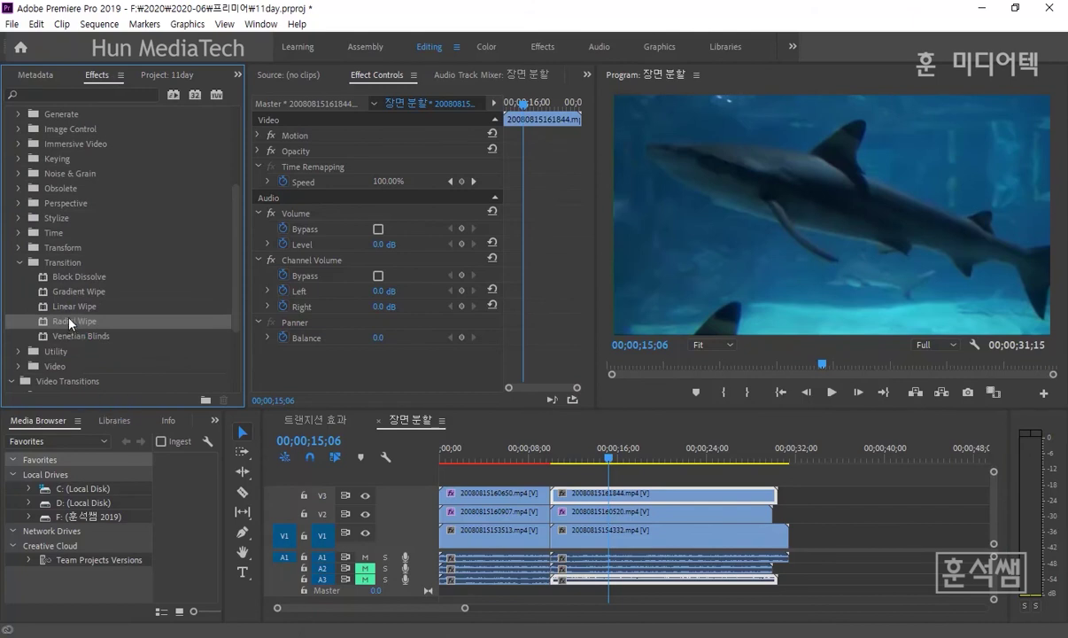
left_click_drag(70, 323, 583, 491)
left_click(304, 200)
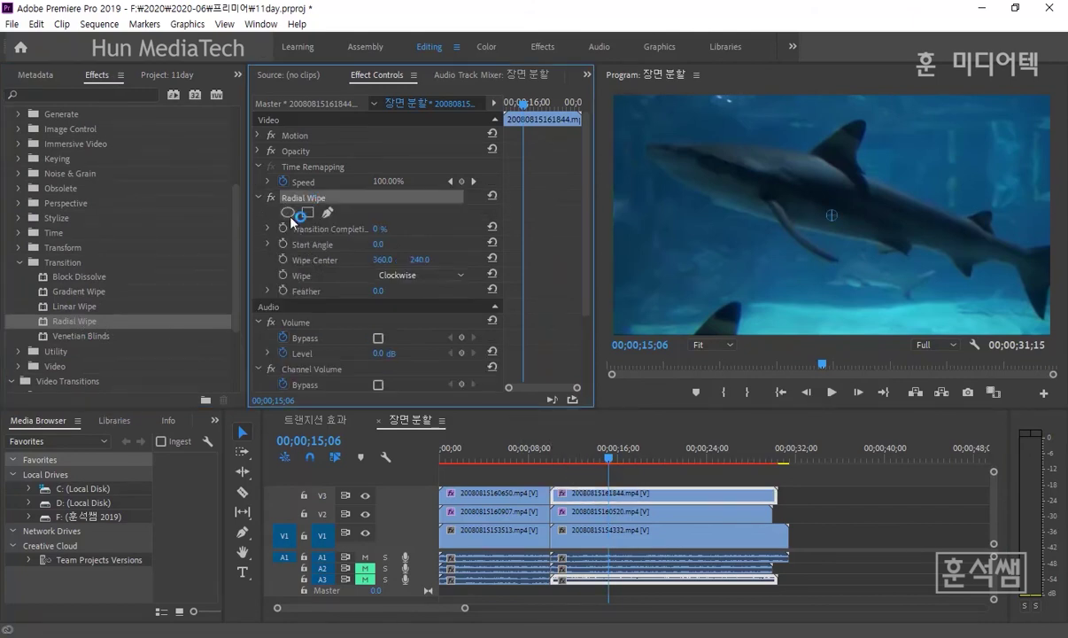
left_click(267, 229)
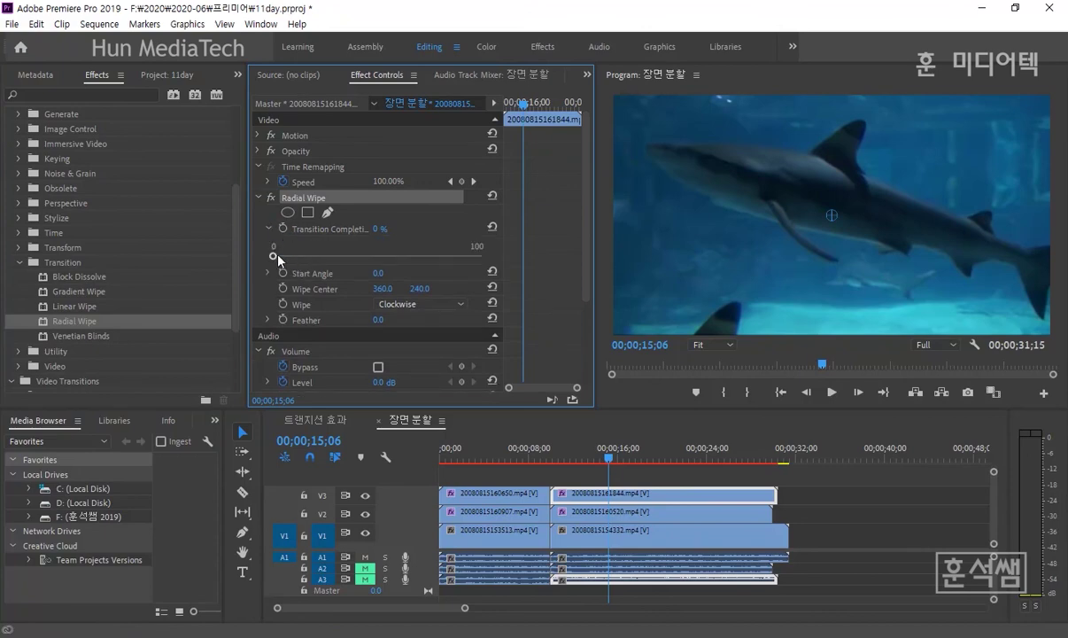
left_click_drag(275, 256, 415, 267)
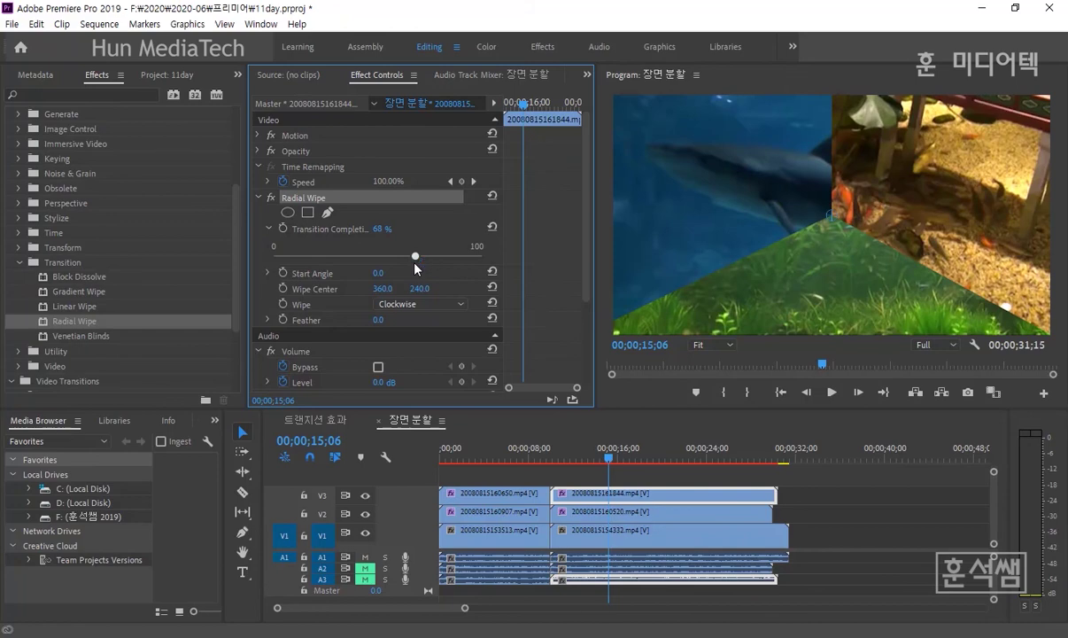
left_click(383, 229)
type("67")
key("Return")
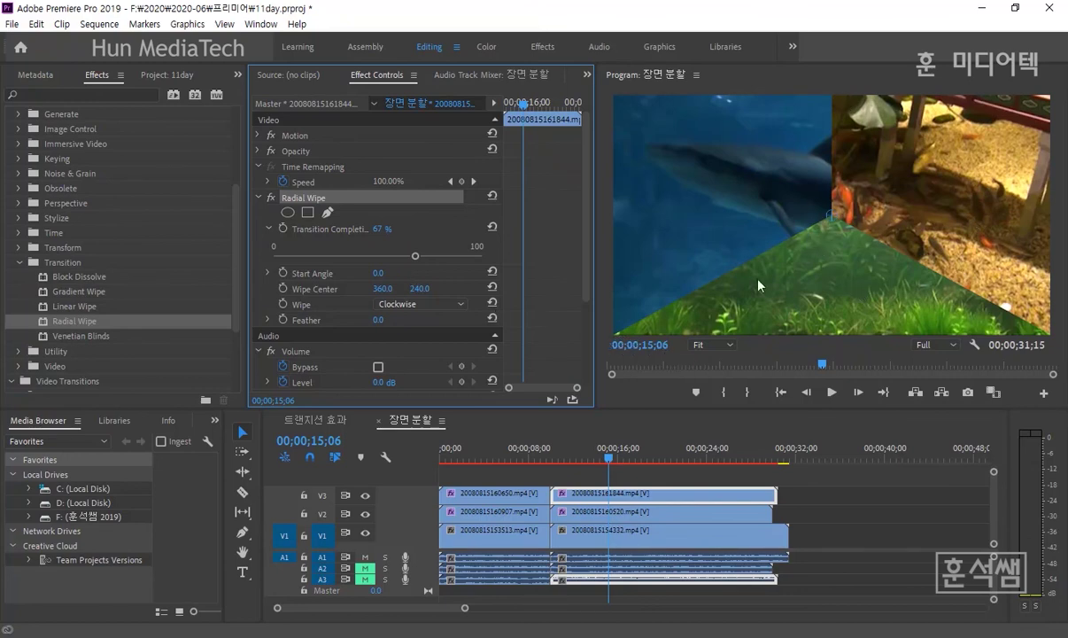
left_click(378, 228)
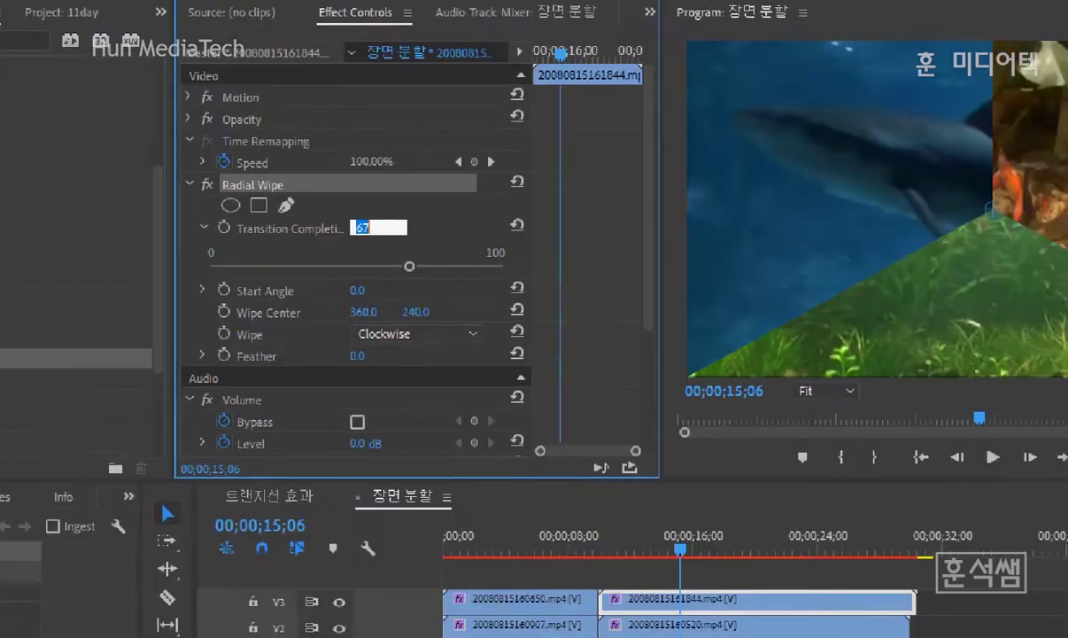
left_click(431, 235)
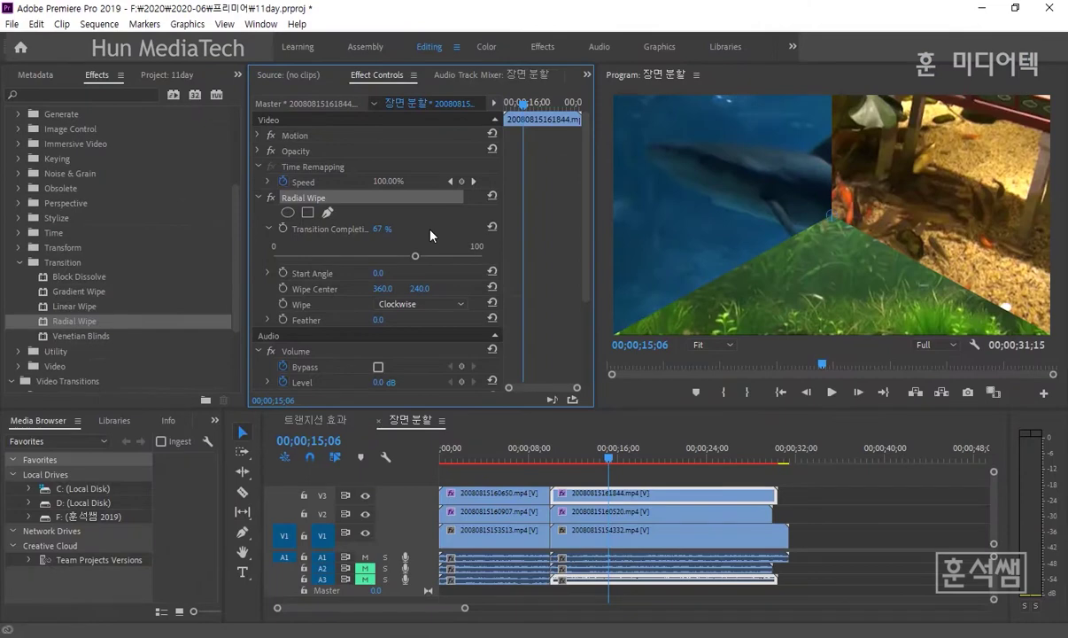
left_click(582, 457)
key("space")
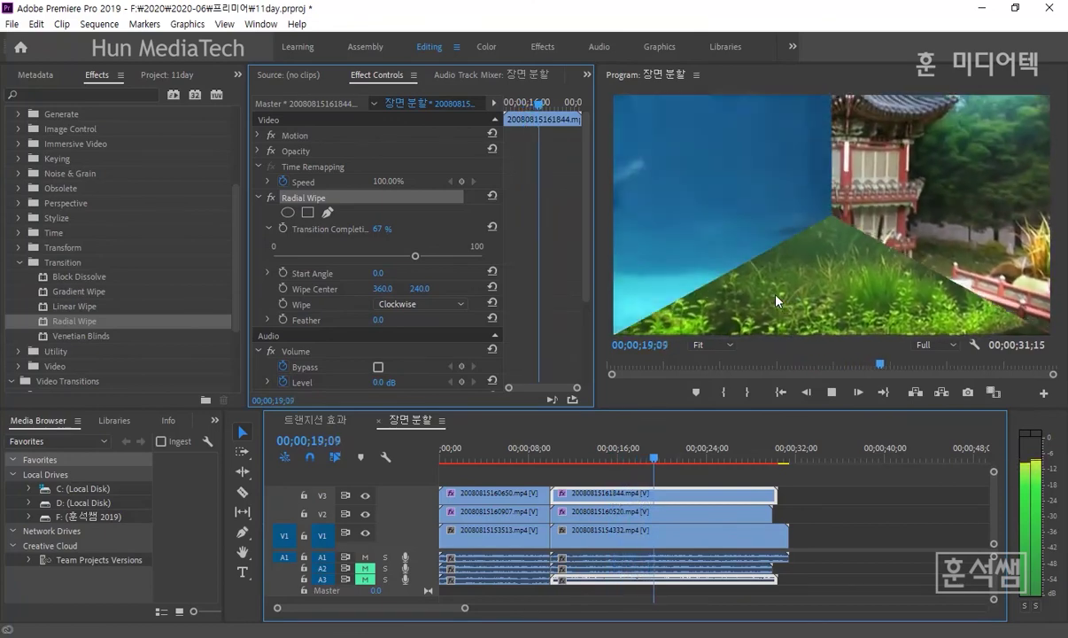
key("space")
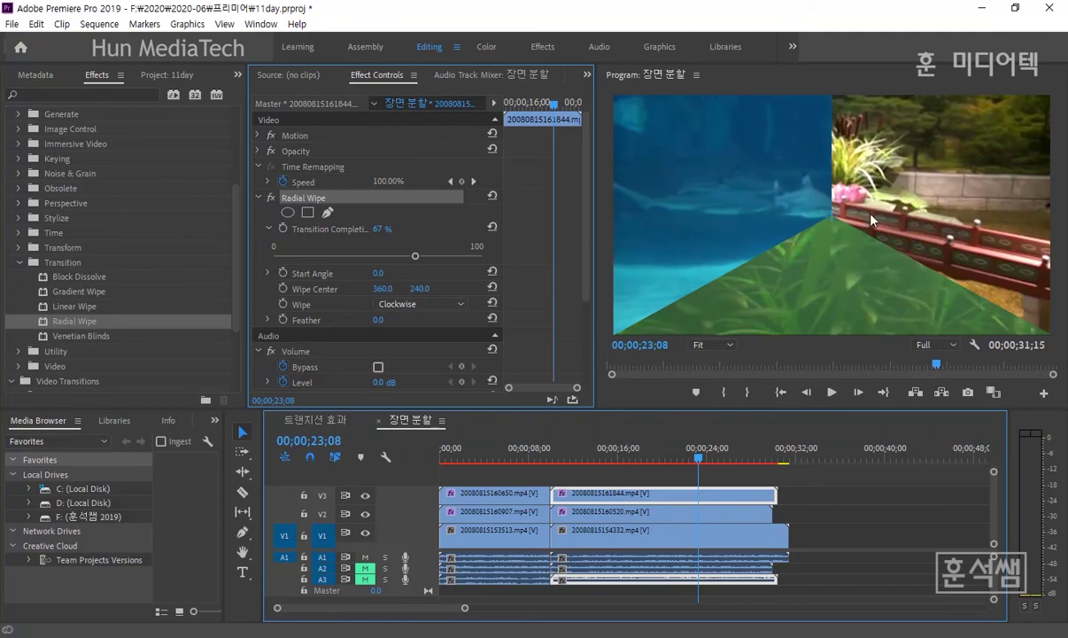
left_click(586, 462)
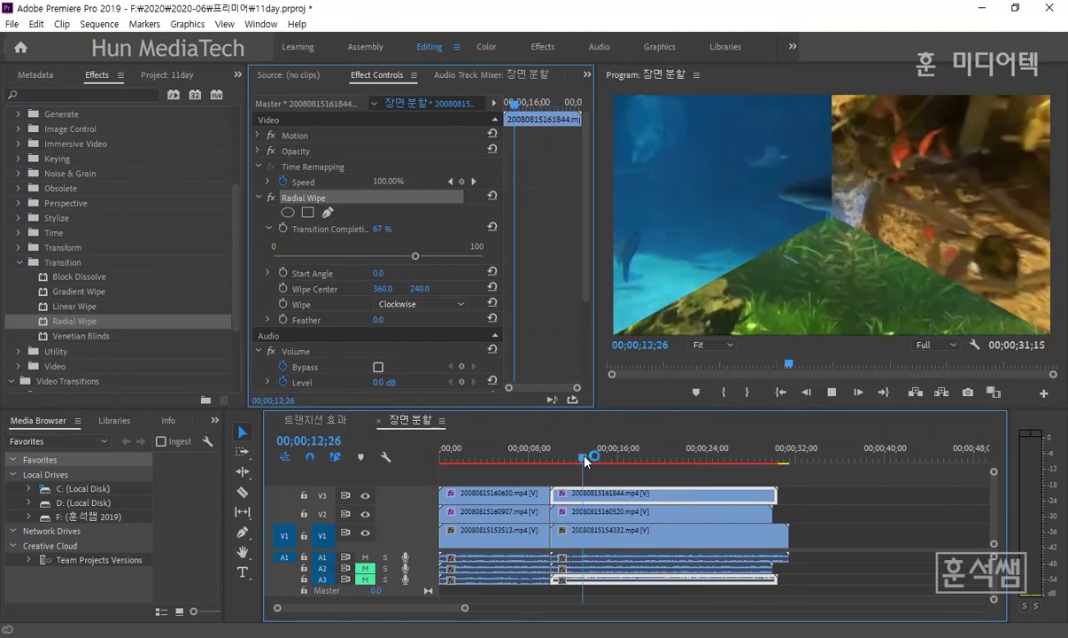
key("space")
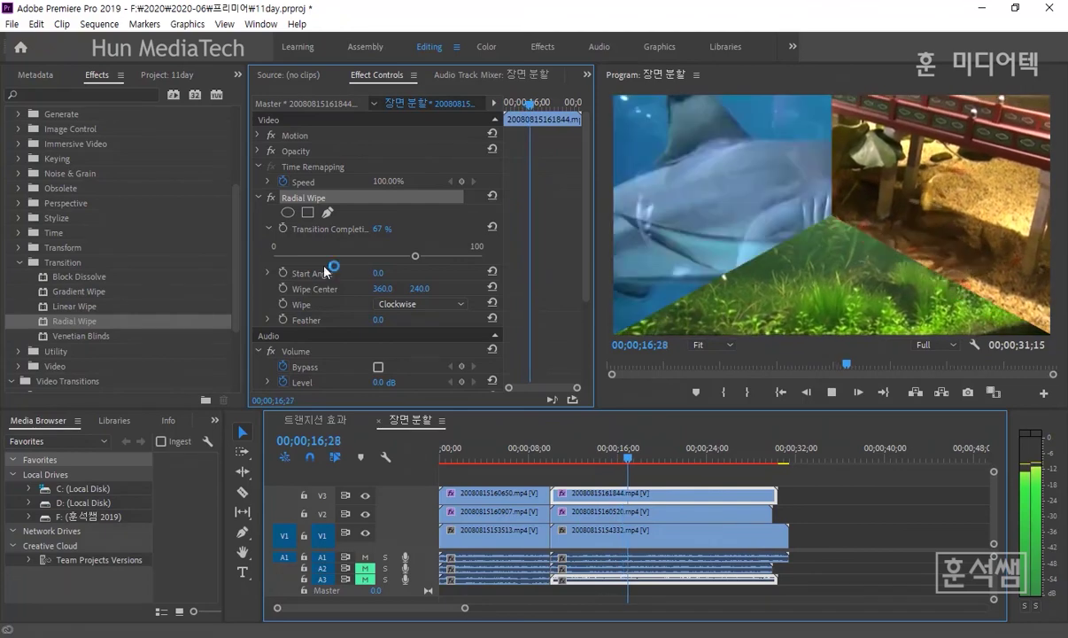
key("space")
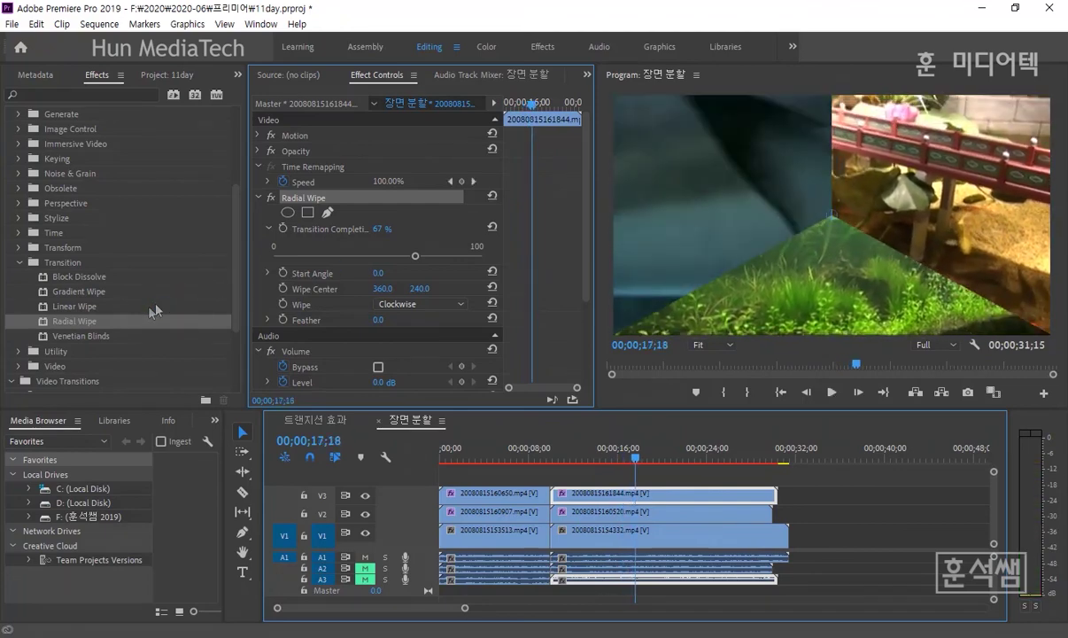
left_click(80, 337)
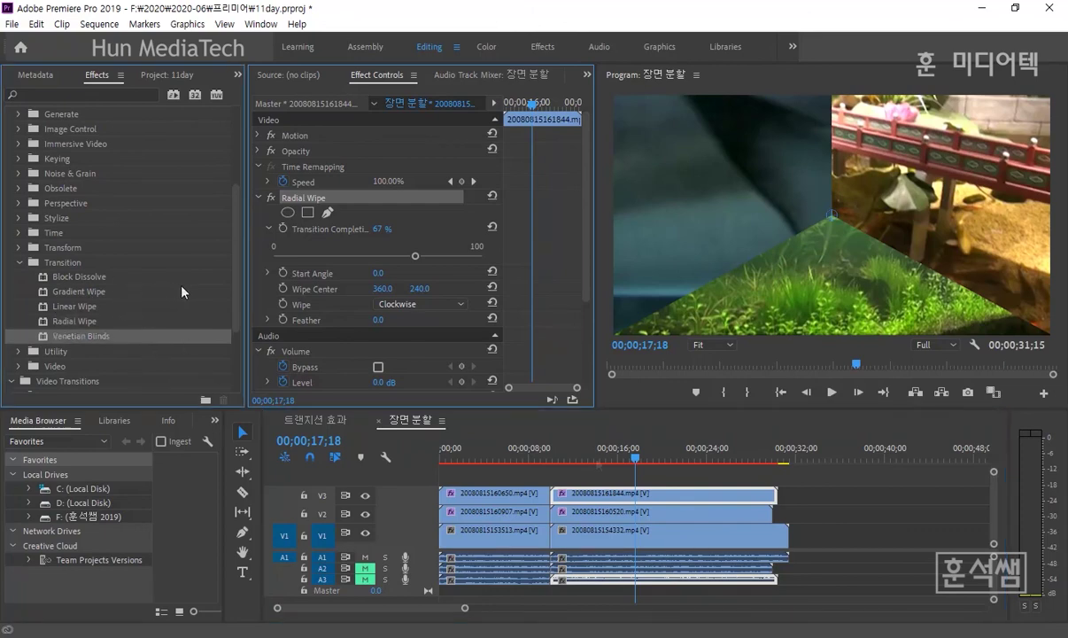
left_click(594, 457)
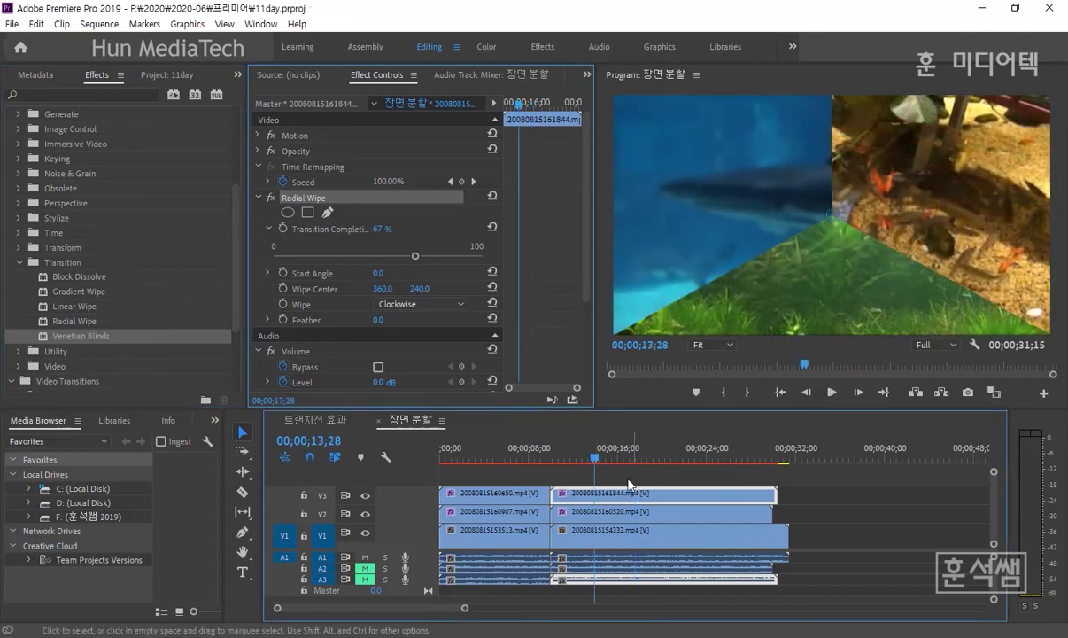
left_click(79, 292)
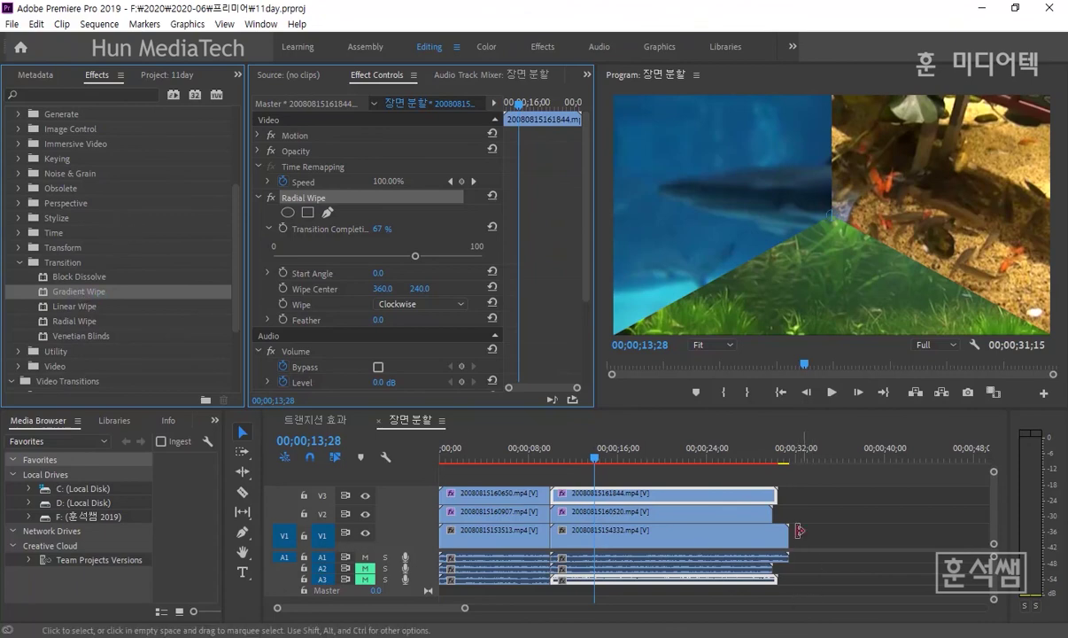
Trim the V1 clip to end with the V2 and V3 clips, checking the section at 05;24
left_click_drag(783, 532, 772, 535)
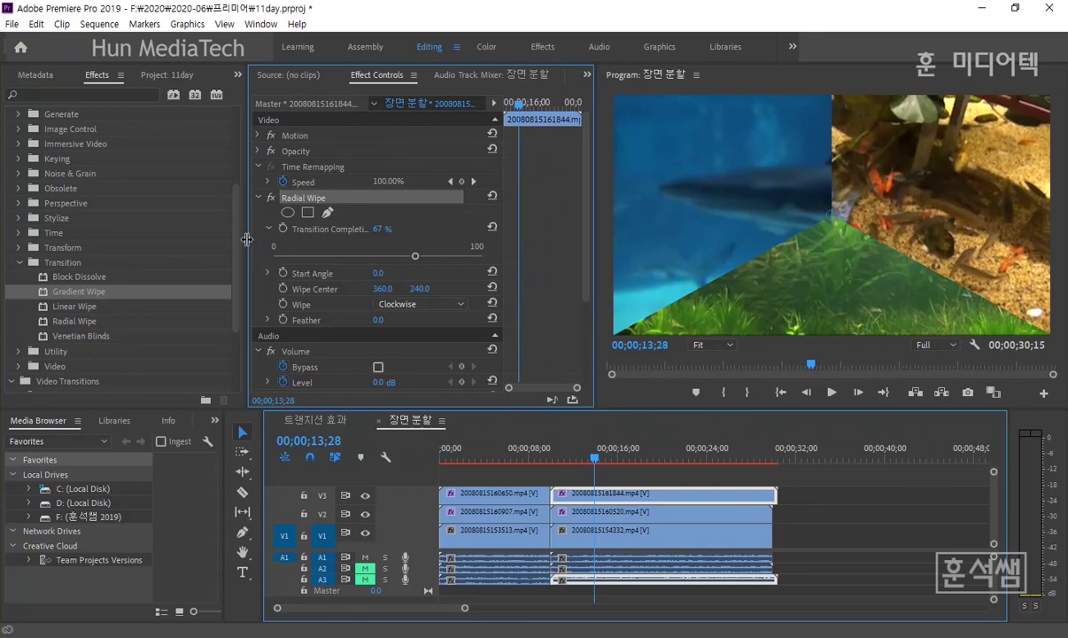
left_click_drag(247, 248, 194, 252)
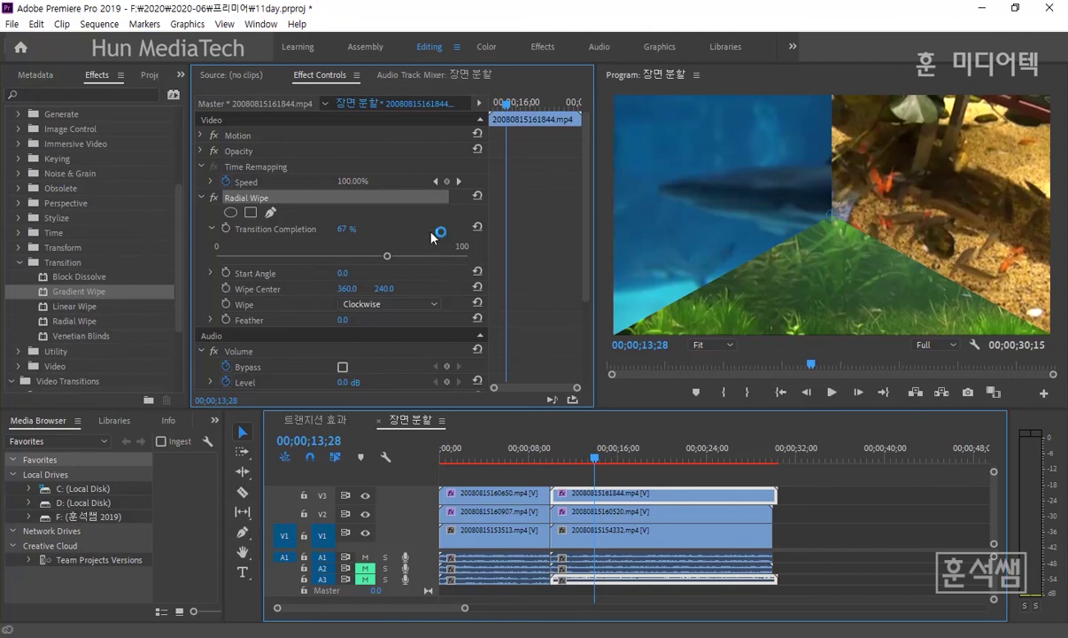
left_click(504, 457)
left_click(497, 498)
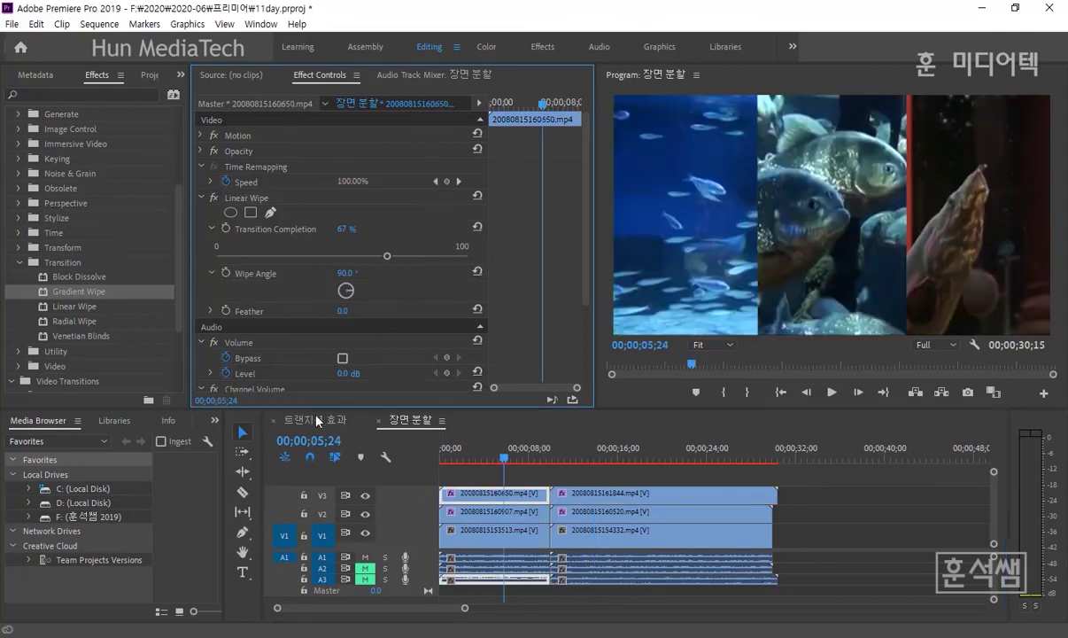
Play the 트랜지션 효과 sequence's Coex Aquarium title wipe and save the project
left_click(316, 420)
left_click(463, 458)
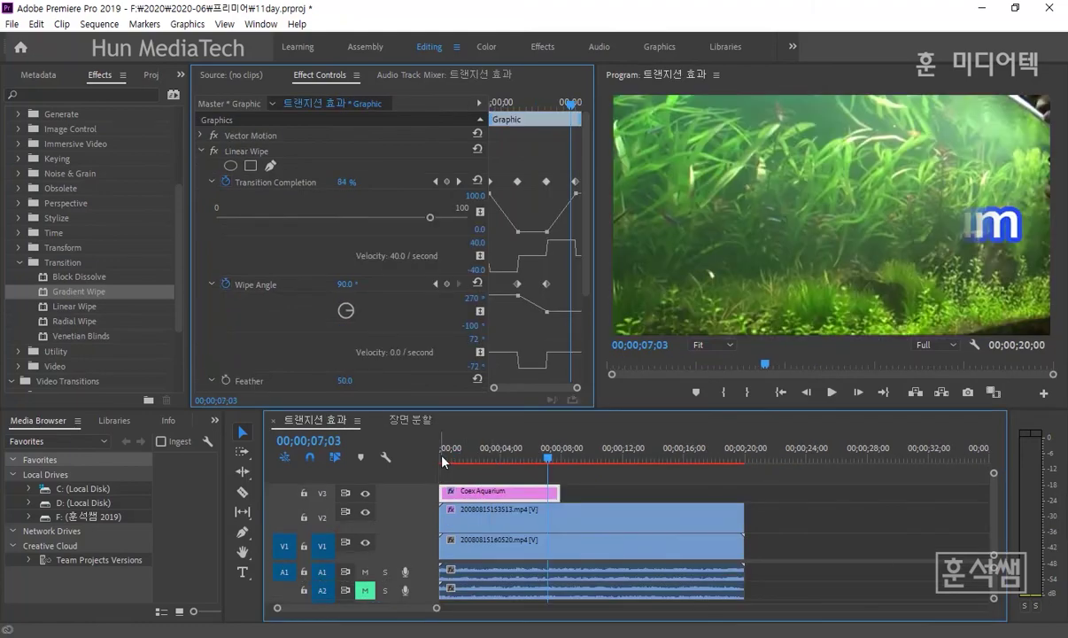
left_click_drag(478, 460, 490, 462)
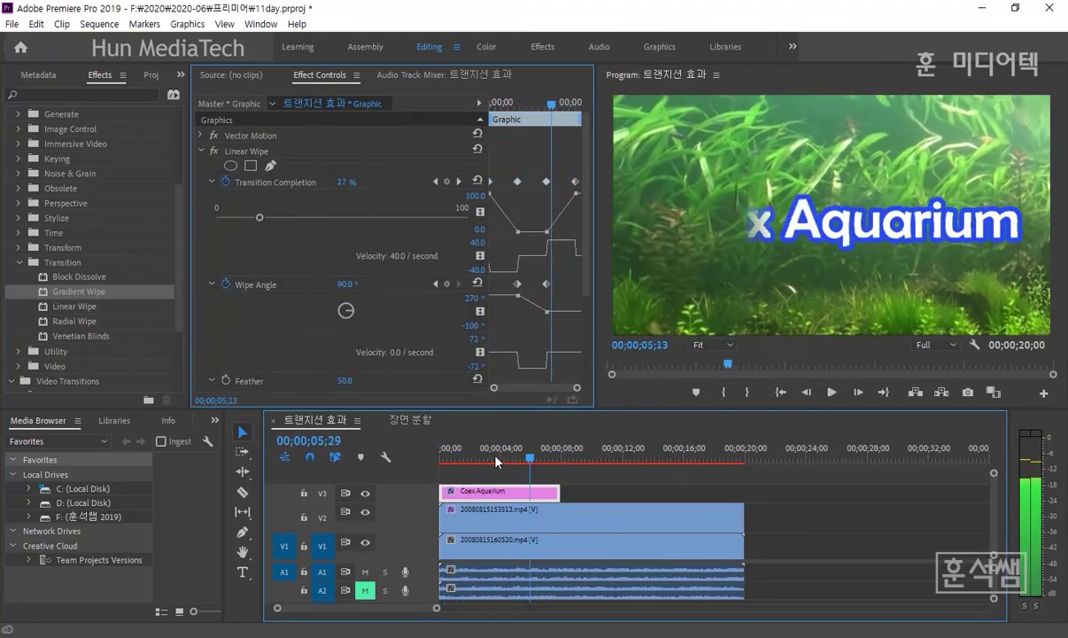
left_click(448, 512)
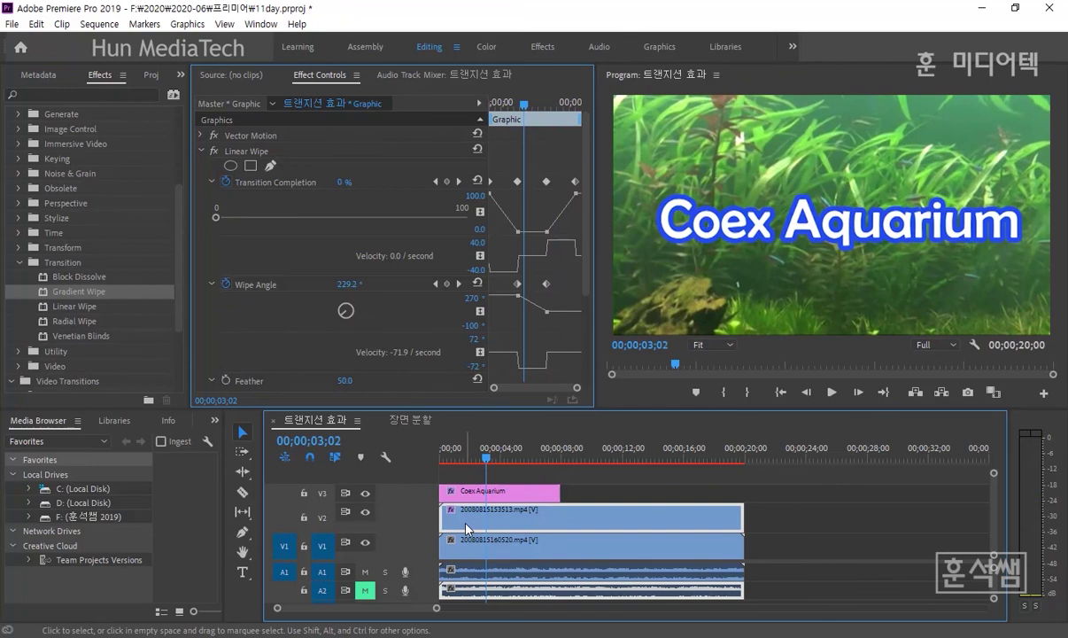
left_click(474, 457)
key("space")
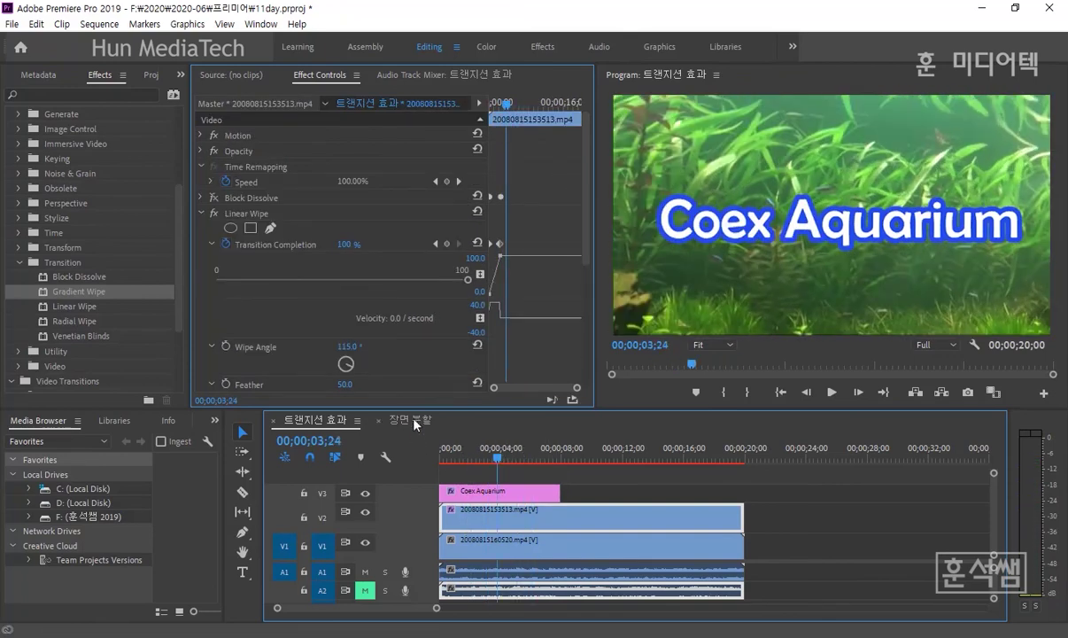
key("ctrl+s")
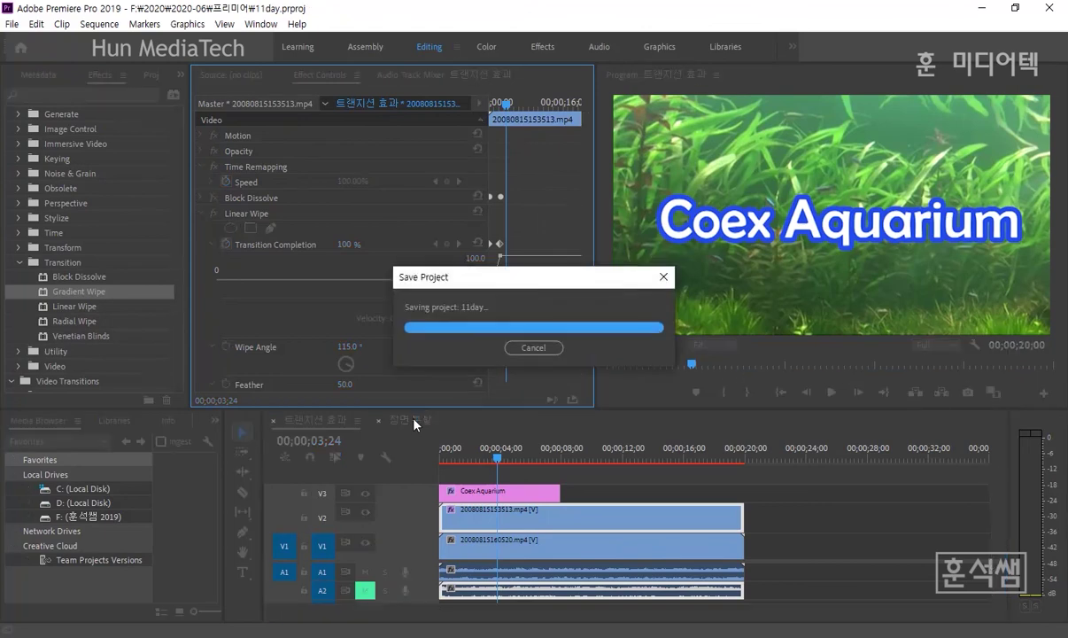